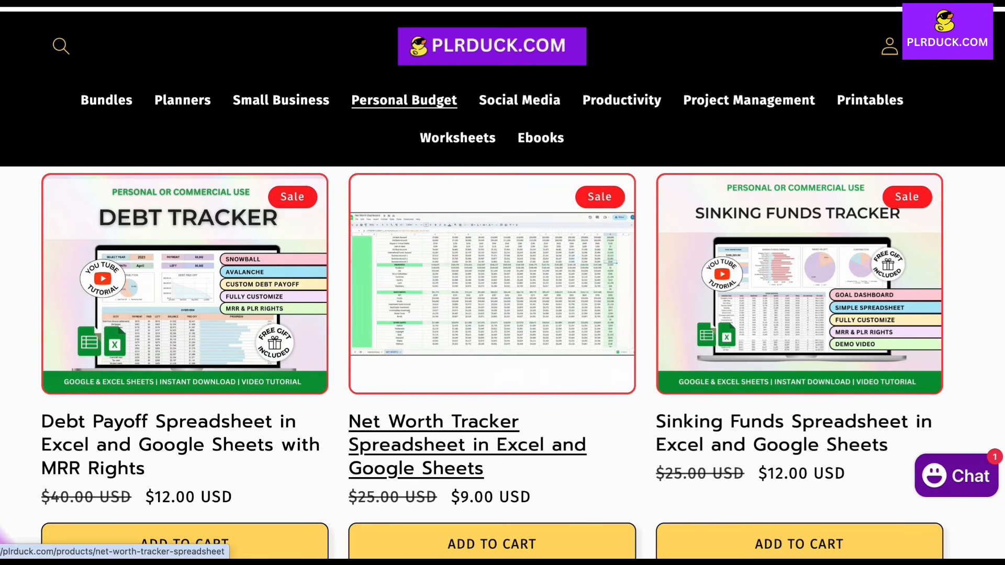
# Step: Open the Net Worth Tracker Spreadsheet product page and browse its preview images and description
pyautogui.click(492, 293)
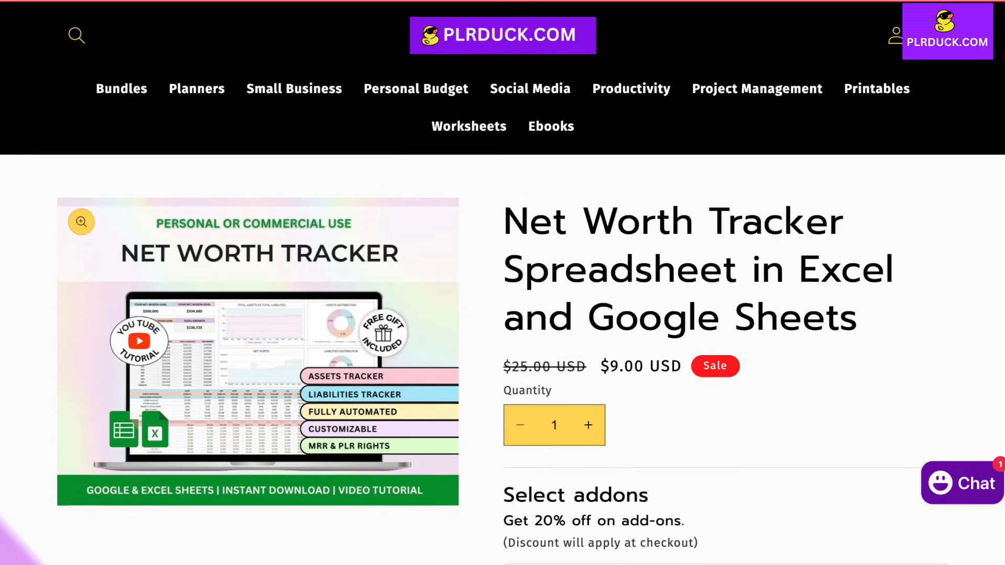
pyautogui.scroll(-1, 492, 293)
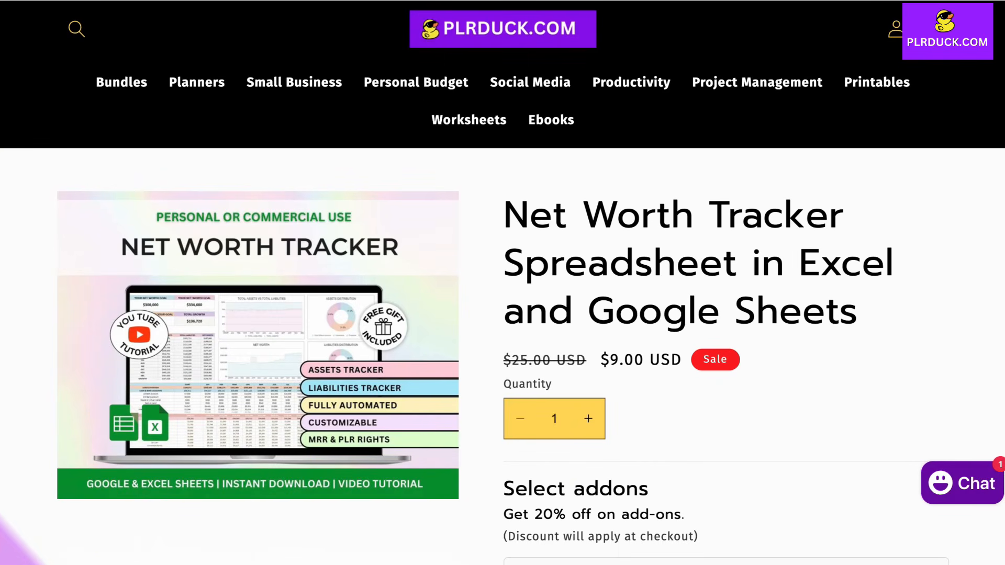
pyautogui.scroll(1, 503, 283)
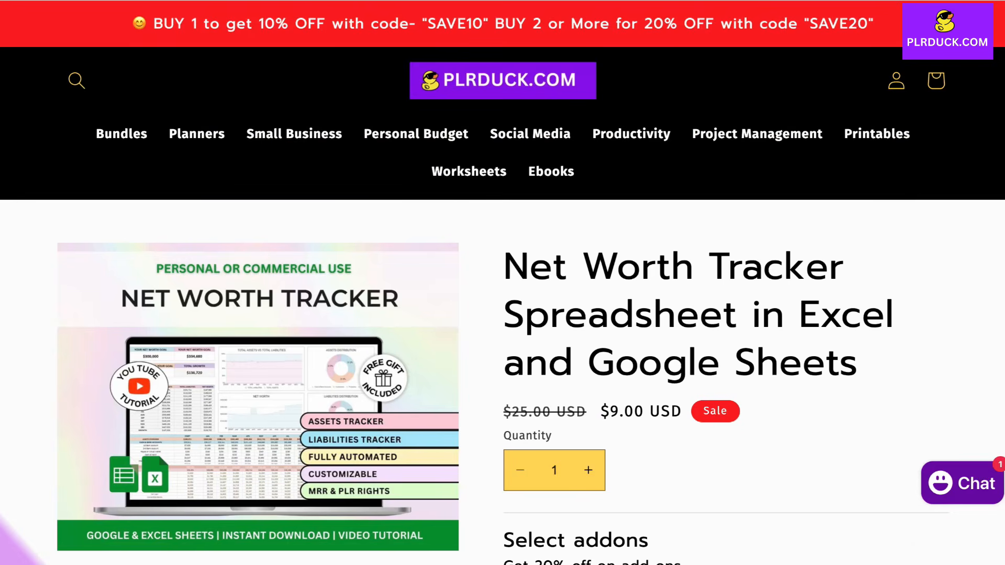
pyautogui.scroll(-5, 503, 283)
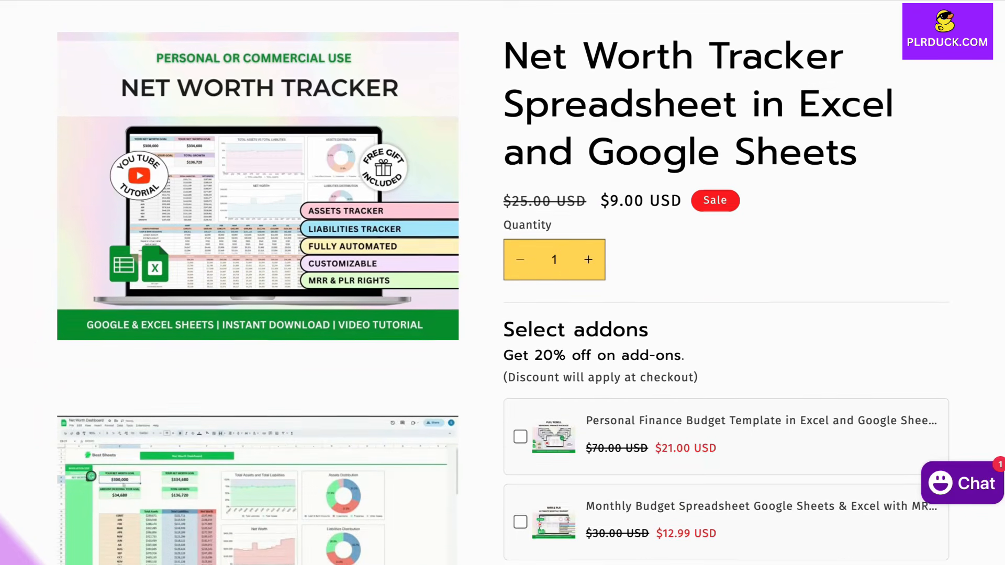
pyautogui.scroll(-6, 258, 283)
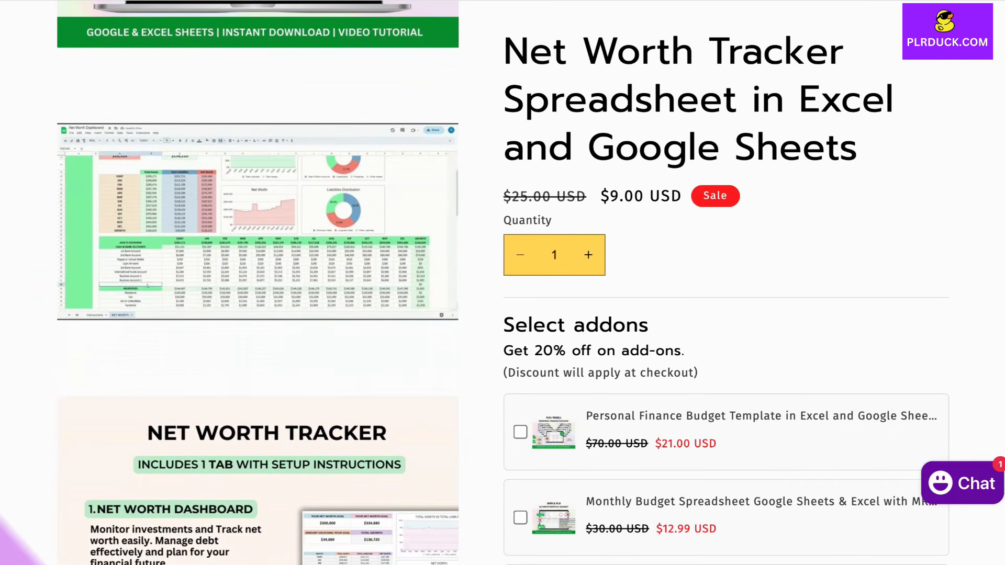
pyautogui.scroll(-5, 258, 282)
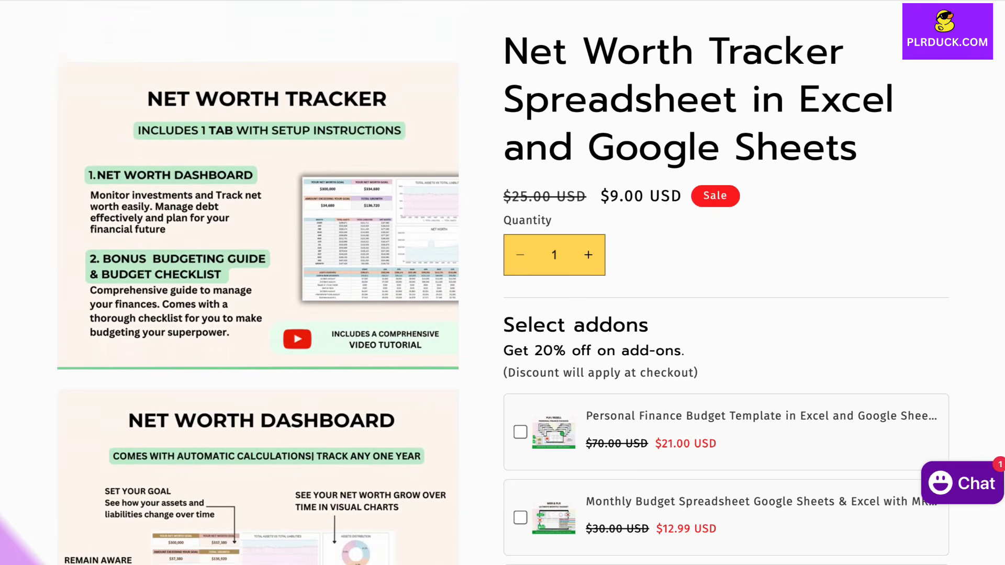
pyautogui.scroll(-6, 502, 282)
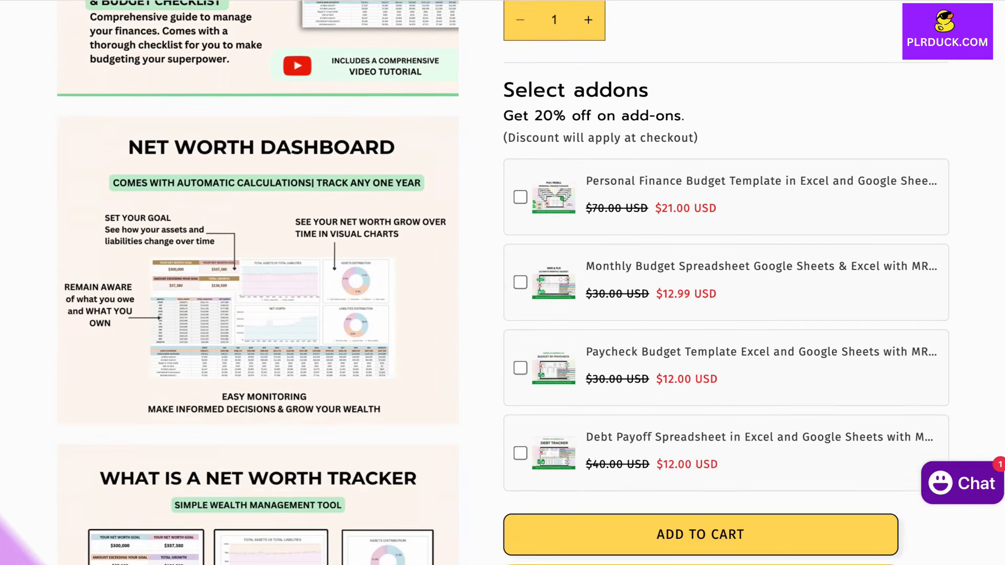
pyautogui.scroll(-7, 503, 283)
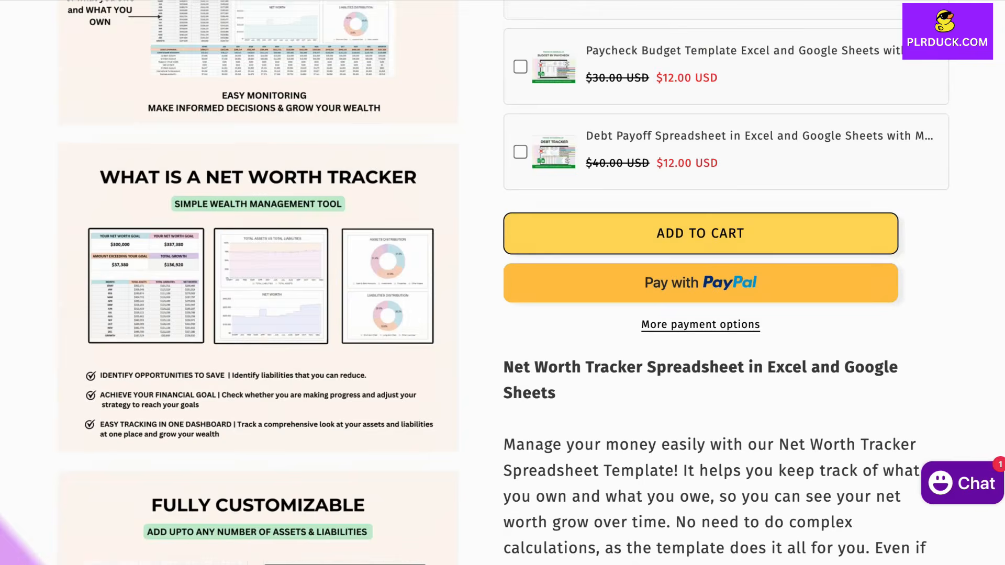
pyautogui.scroll(-8, 502, 283)
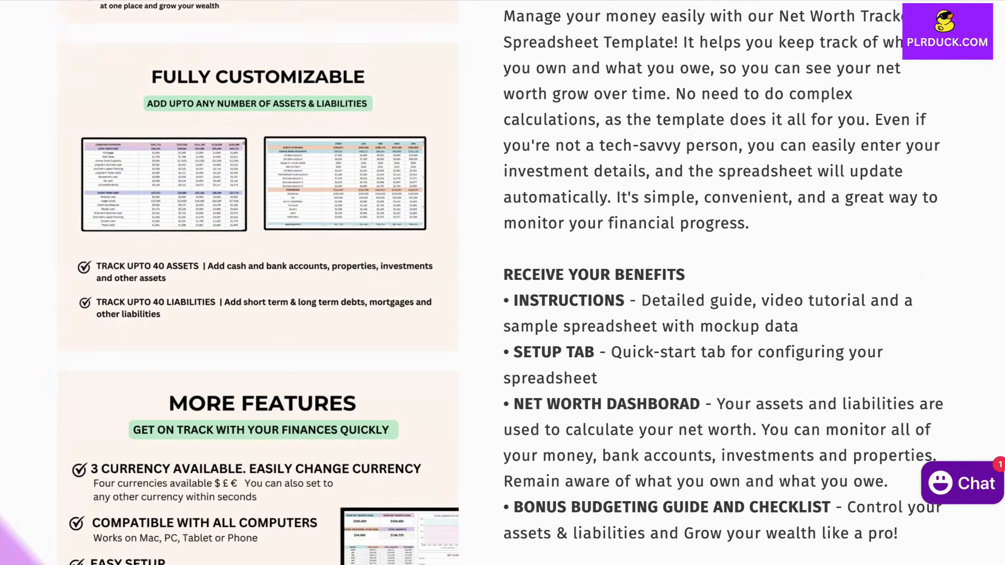
pyautogui.scroll(-1, 502, 283)
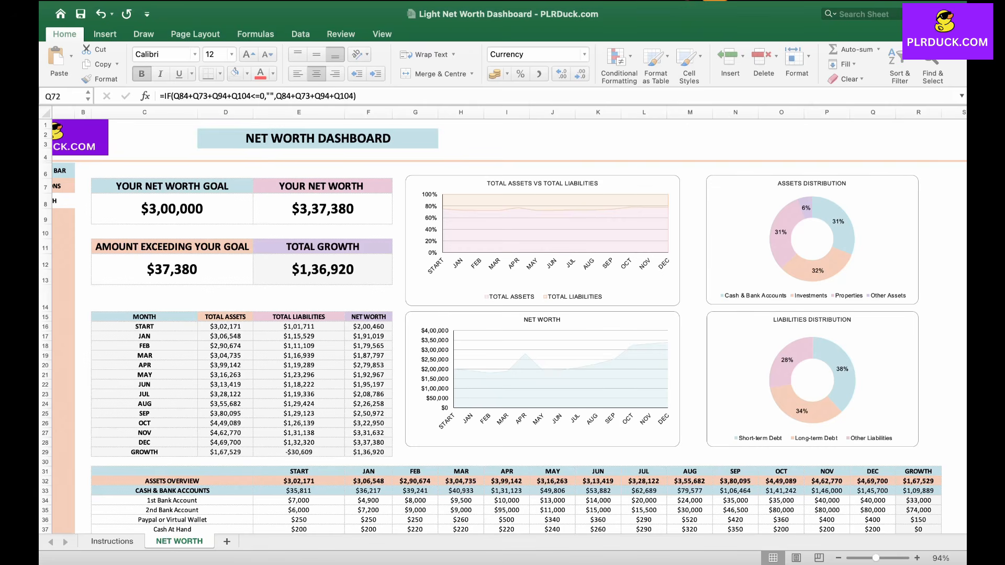
# Step: Scroll through the finished Net Worth Dashboard workbook to examine its summary, charts and asset tables
pyautogui.scroll(-10, 497, 324)
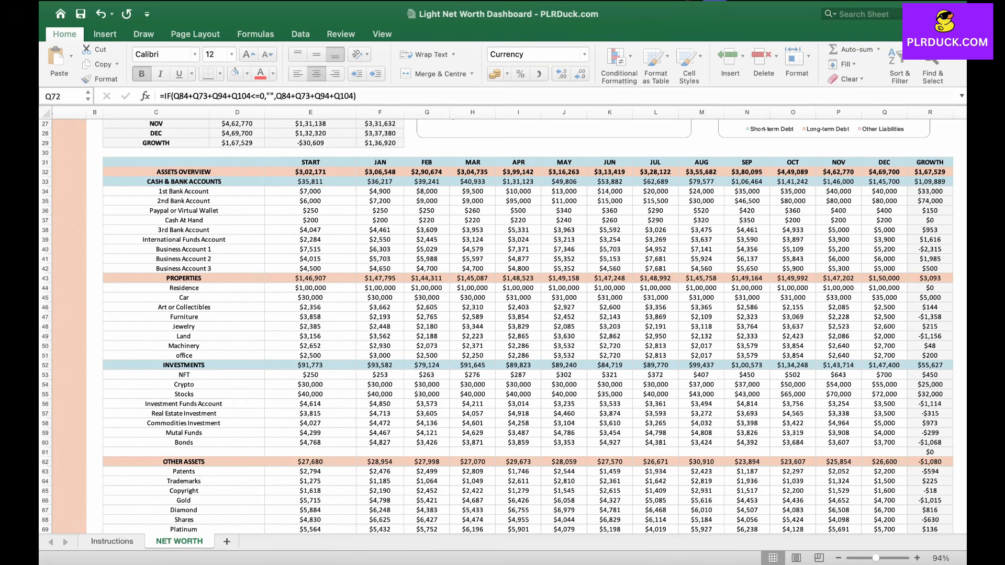
pyautogui.scroll(-12, 497, 324)
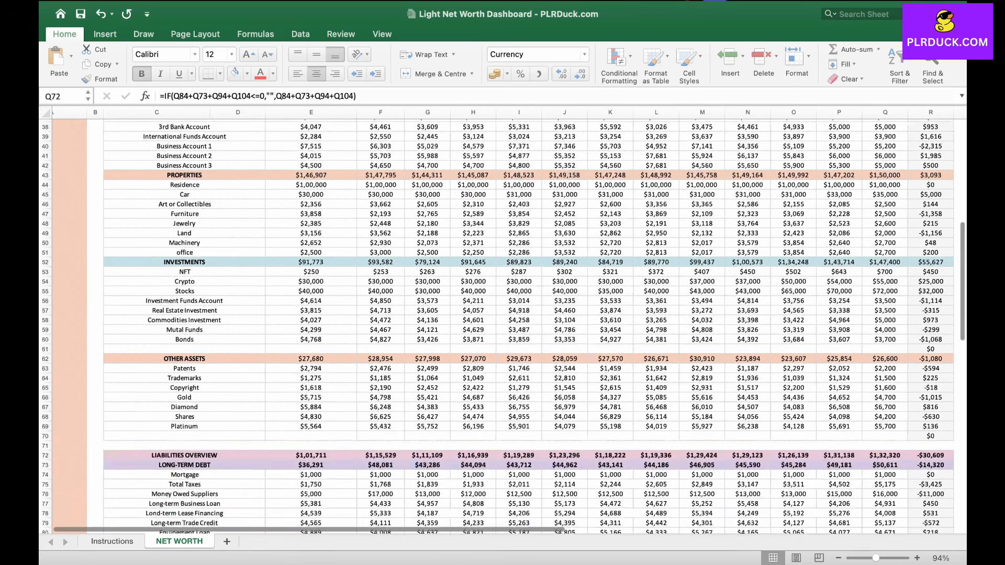
pyautogui.scroll(-2, 502, 322)
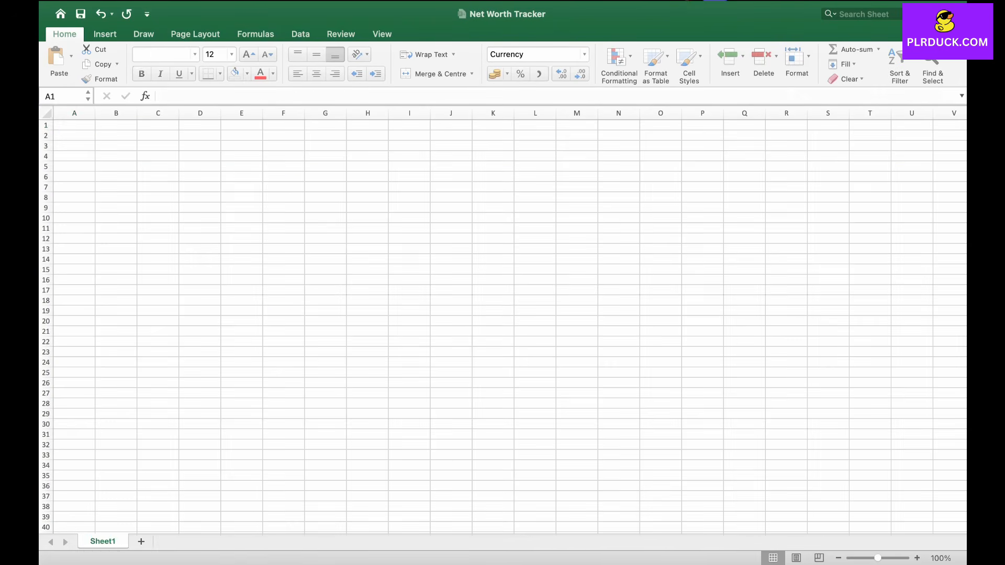
# Step: Rename the worksheet tab to Net Worth Tracker
pyautogui.doubleClick(113, 543)
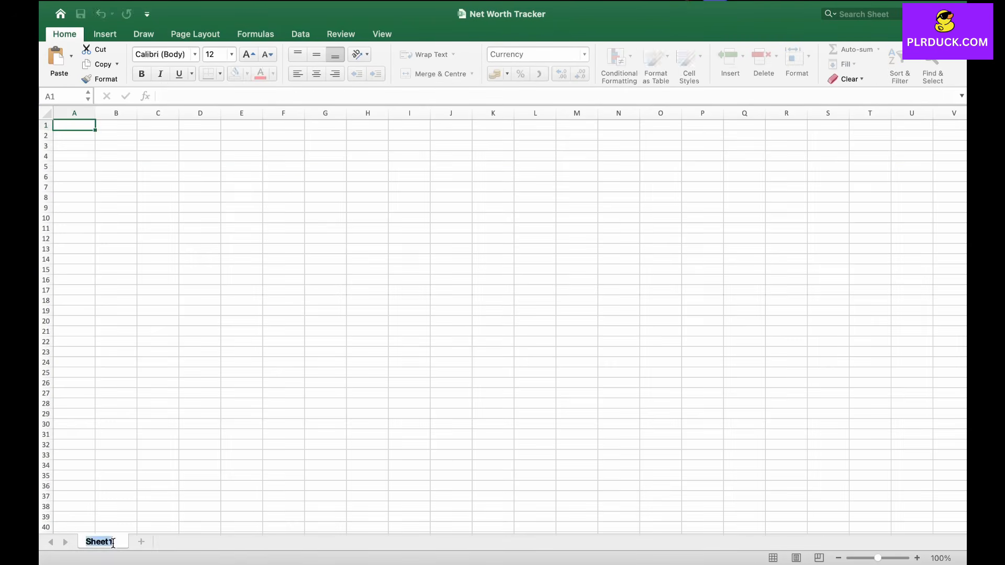
pyautogui.write('Net Worth Tracker')
pyautogui.click(241, 310)
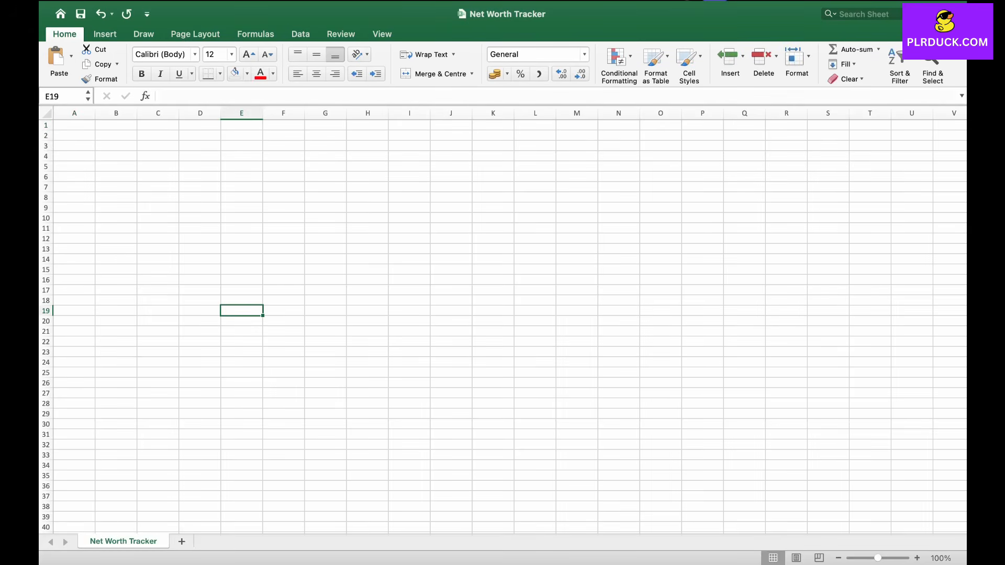
# Step: Merge and centre cells F1 to K2 and fill them light purple
pyautogui.moveTo(283, 125); pyautogui.dragTo(494, 136)
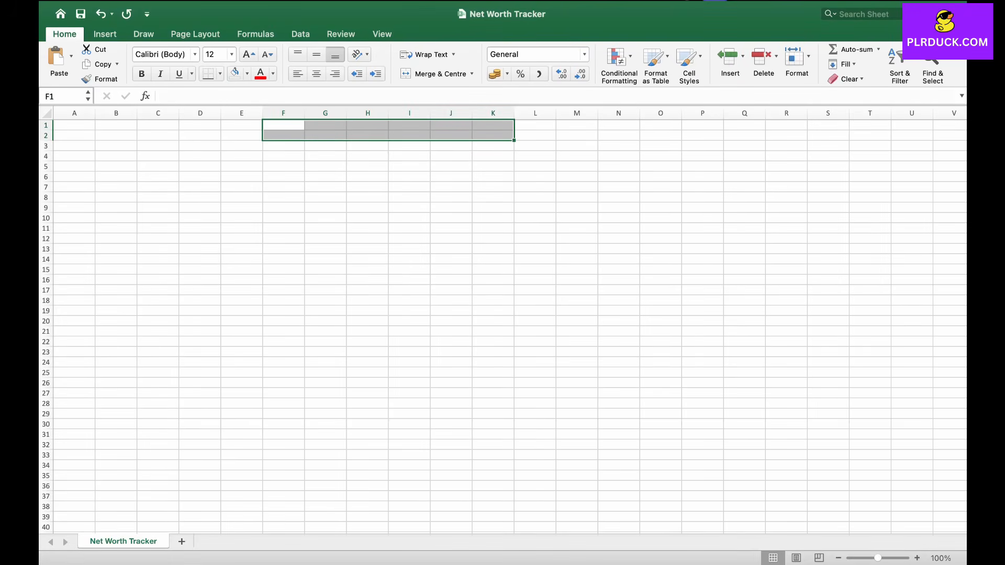
pyautogui.click(436, 74)
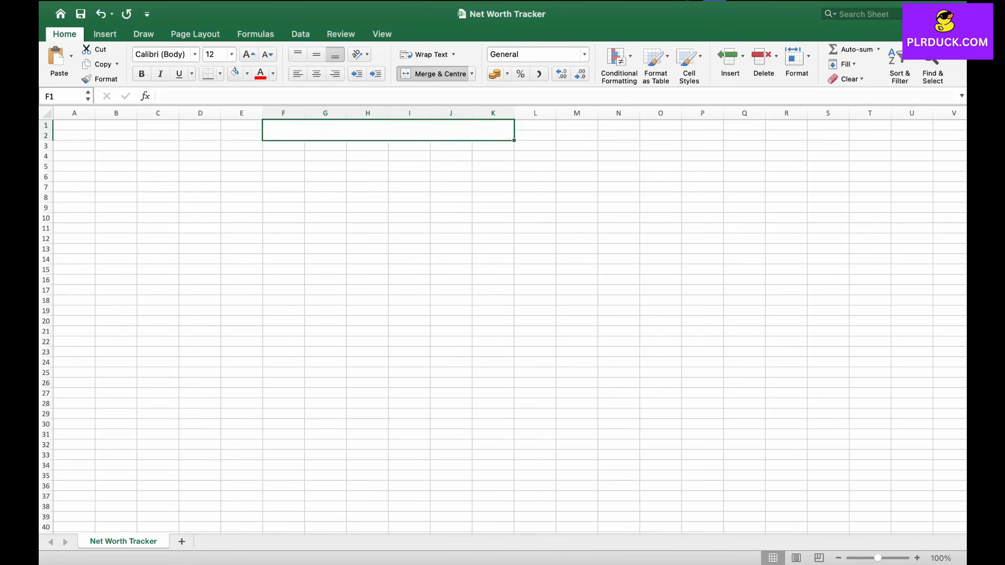
pyautogui.click(246, 73)
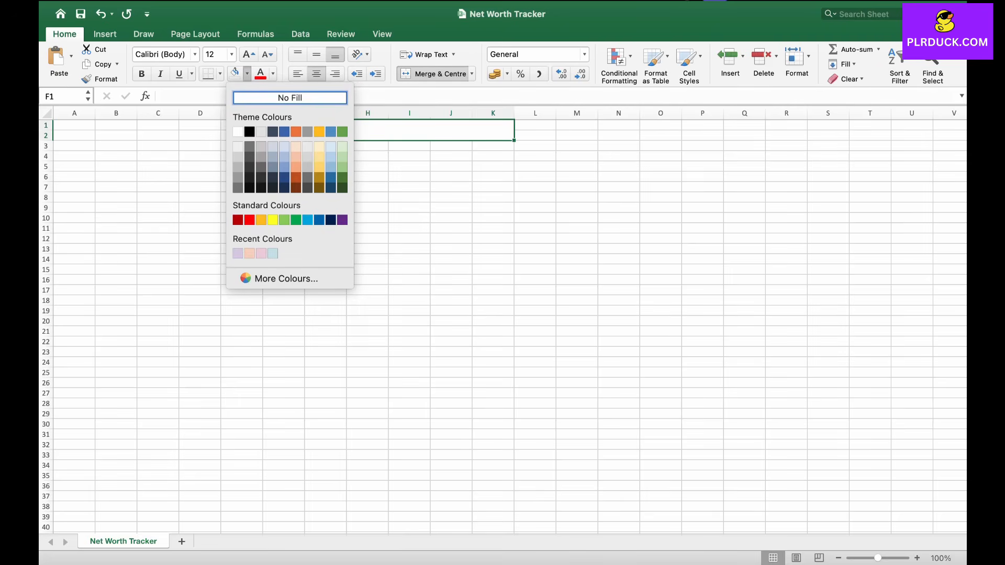
pyautogui.click(238, 254)
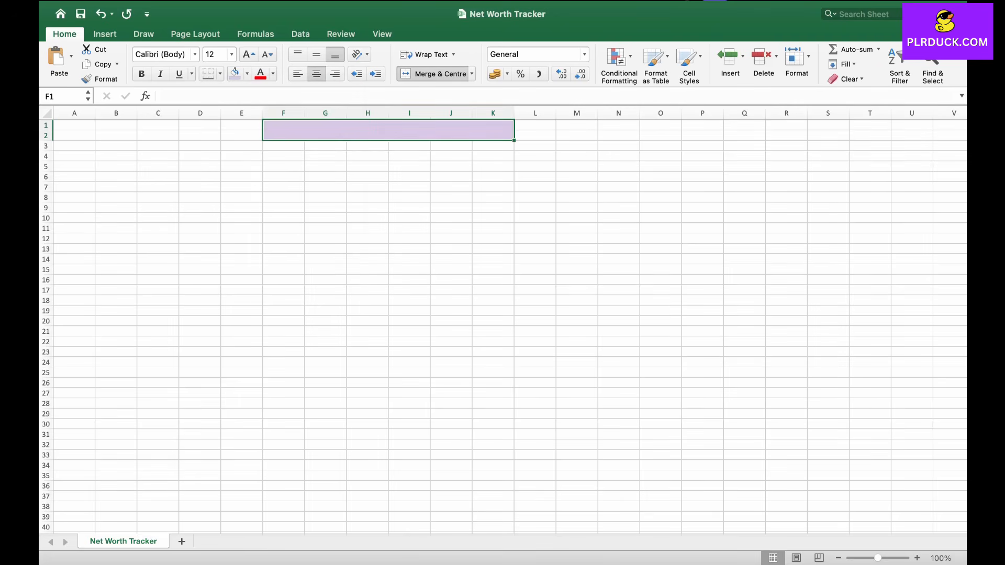
# Step: Enter the title NET WORTH TRACKER in the merged cell, enlarge it to 24 pt and make it bold
pyautogui.press('capslock')
pyautogui.write('NE')
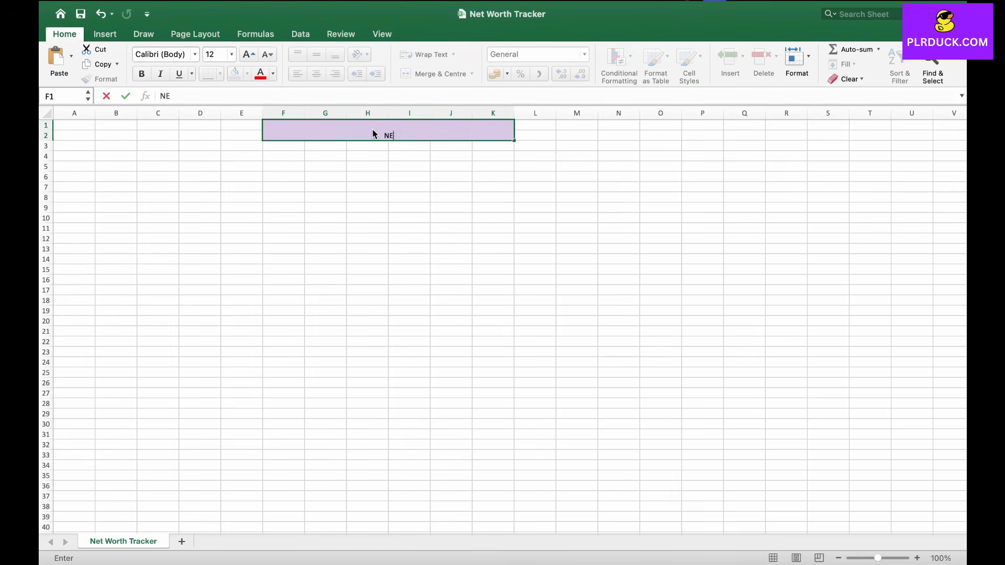
pyautogui.write('T WORTH TRACKER')
pyautogui.press('capslock')
pyautogui.click(249, 54)
pyautogui.click(249, 54)
pyautogui.click(250, 54)
pyautogui.click(249, 54)
pyautogui.click(250, 54)
pyautogui.click(250, 55)
pyautogui.press('super+b')
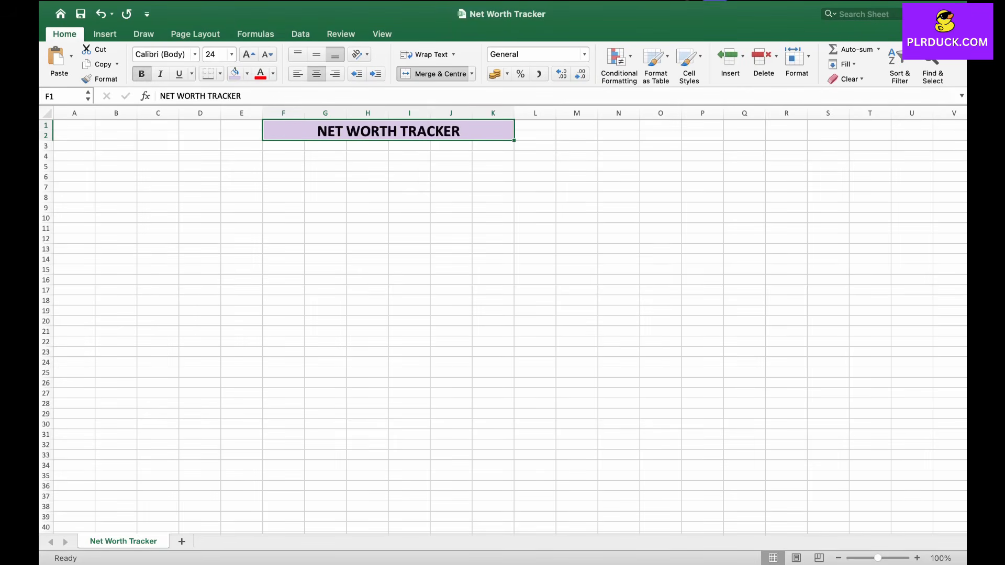
# Step: Widen column B to hold the row labels
pyautogui.click(202, 187)
pyautogui.click(116, 114)
pyautogui.moveTo(137, 113); pyautogui.dragTo(264, 113)
pyautogui.click(180, 280)
# Step: Enter ASSETS OVERVIEW in cell B40
pyautogui.scroll(-3, 179, 280)
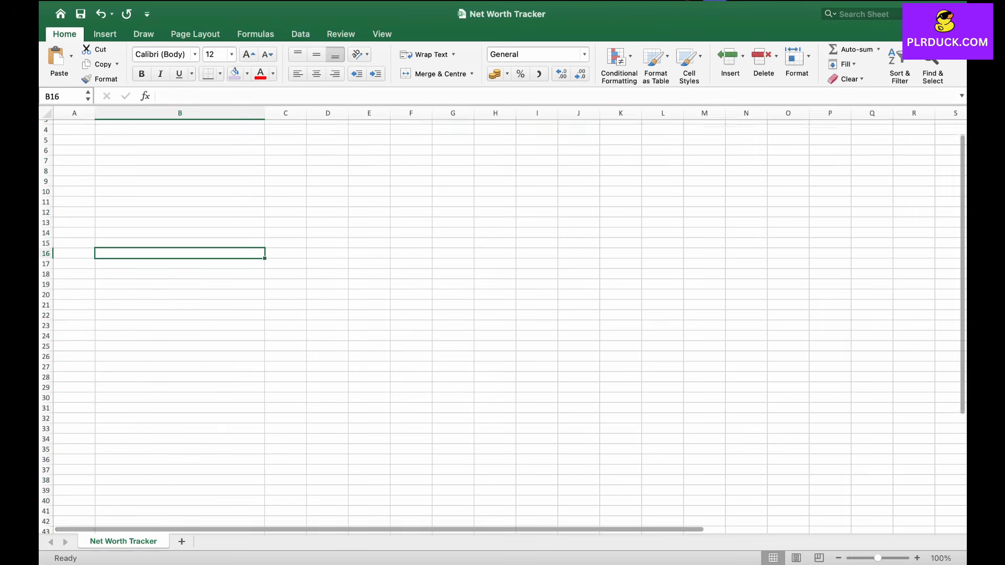
pyautogui.scroll(-3, 503, 325)
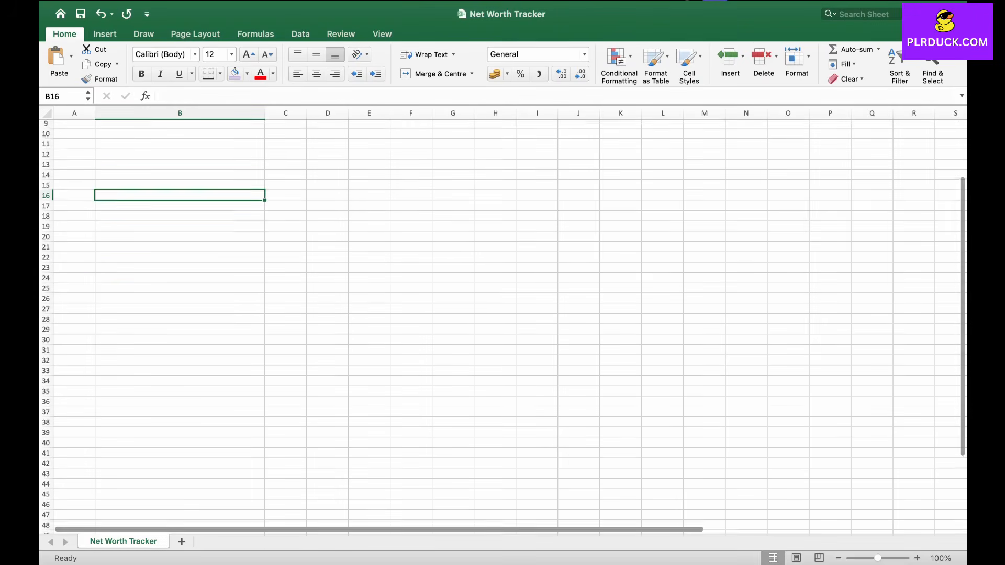
pyautogui.click(223, 253)
pyautogui.scroll(-3, 223, 253)
pyautogui.click(223, 352)
pyautogui.write('ASSETS O')
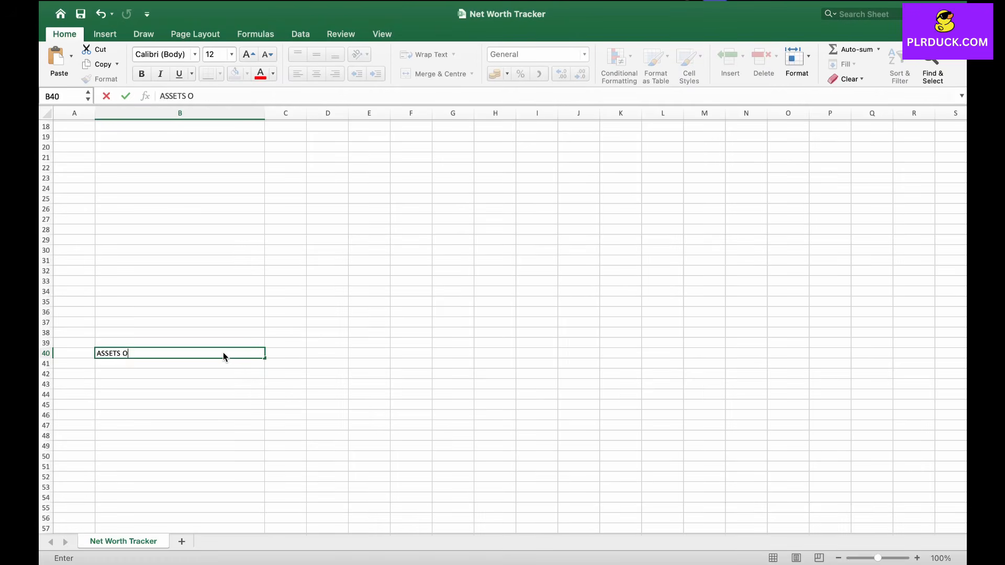
pyautogui.write('VERVIEW')
pyautogui.click(285, 343)
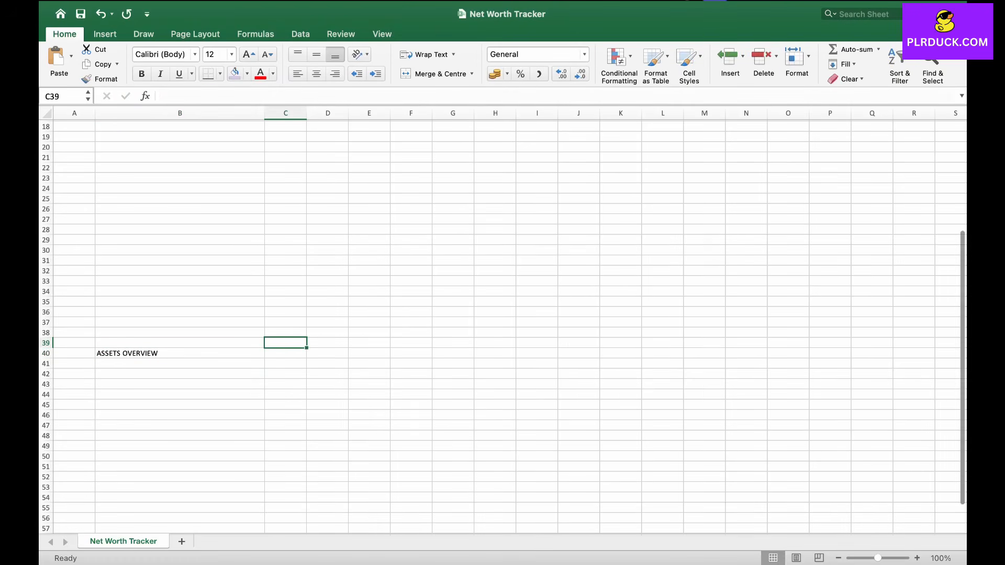
# Step: Enter the column headers START in C39, JAN through DEC by autofill, and GROWTH in P39
pyautogui.write('START')
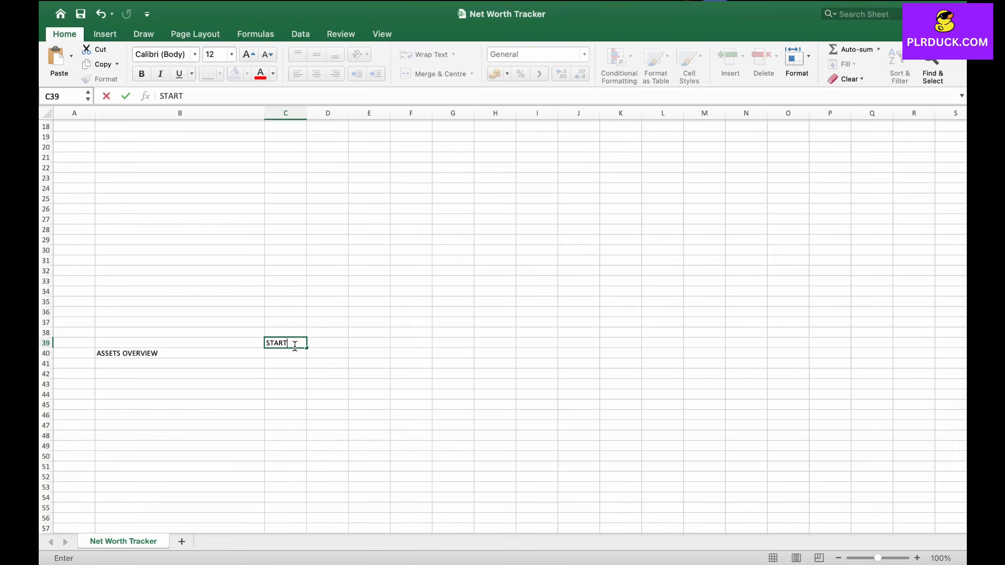
pyautogui.press('Tab')
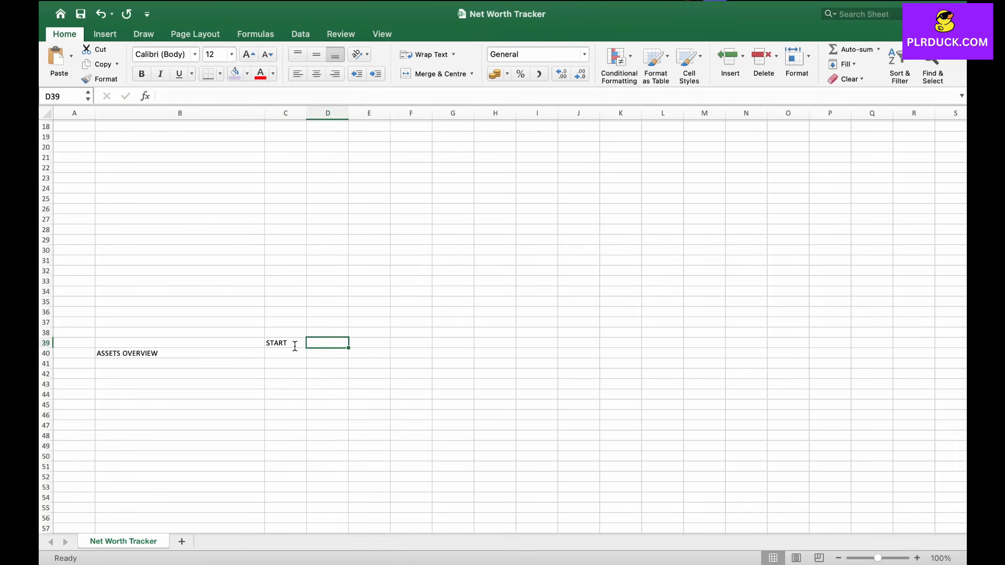
pyautogui.write('JAN')
pyautogui.moveTo(348, 348); pyautogui.dragTo(800, 347)
pyautogui.click(830, 343)
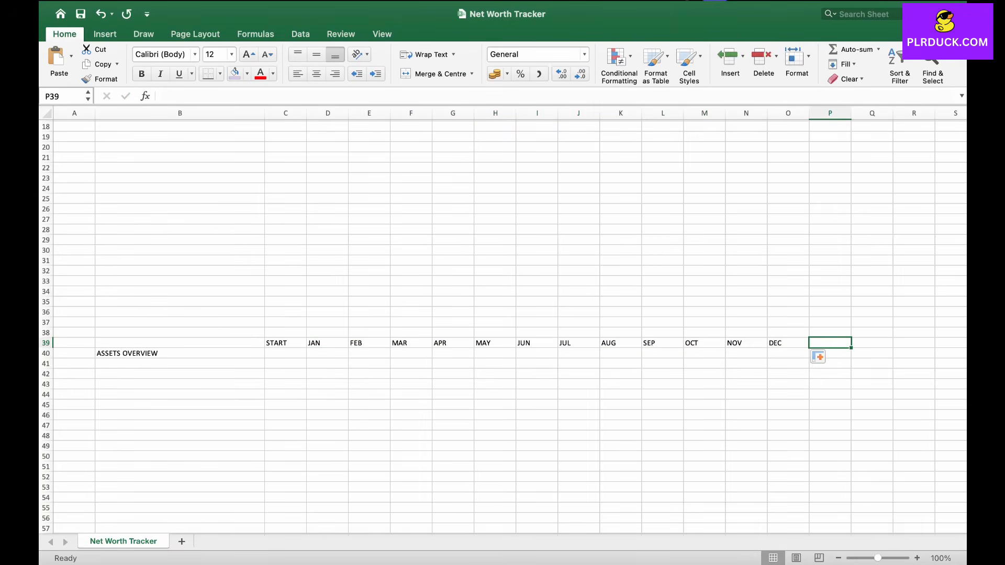
pyautogui.write('GROWTH')
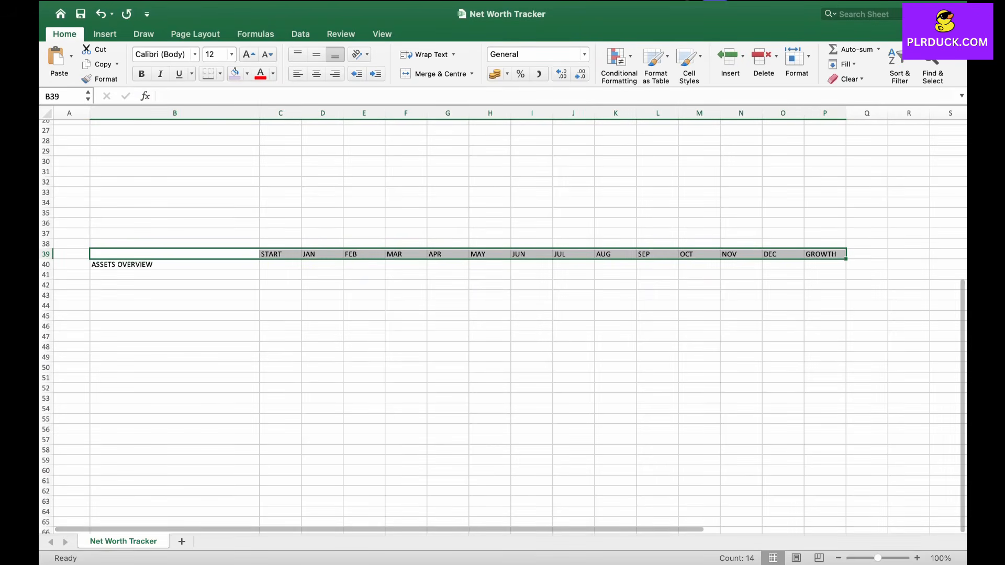
# Step: Bold and fill the header row B39:P39 light purple, and bold and fill the ASSETS OVERVIEW row B40:P40 pink
pyautogui.press('super+b')
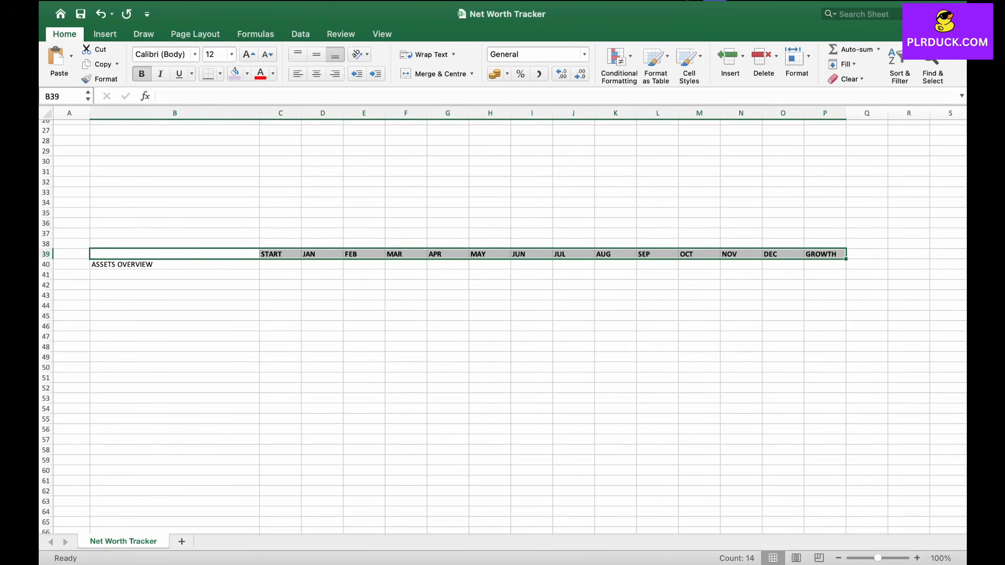
pyautogui.click(235, 74)
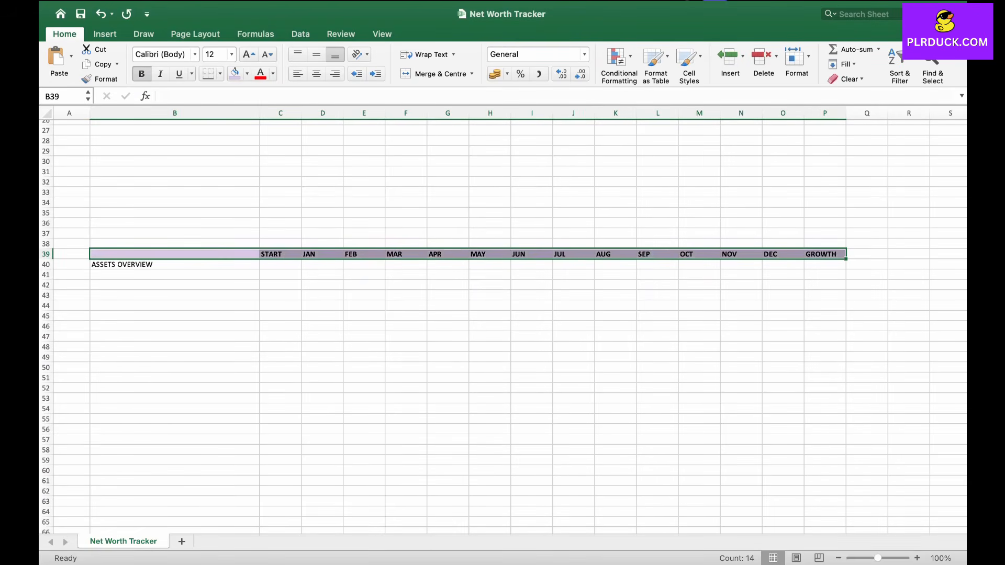
pyautogui.click(174, 264)
pyautogui.click(657, 275)
pyautogui.moveTo(174, 264); pyautogui.dragTo(827, 265)
pyautogui.click(142, 74)
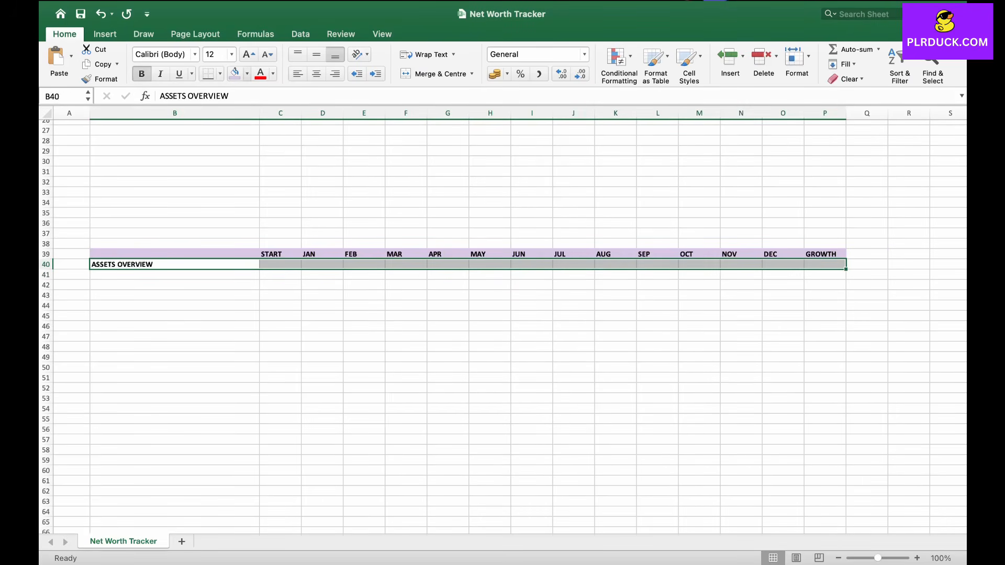
pyautogui.click(246, 74)
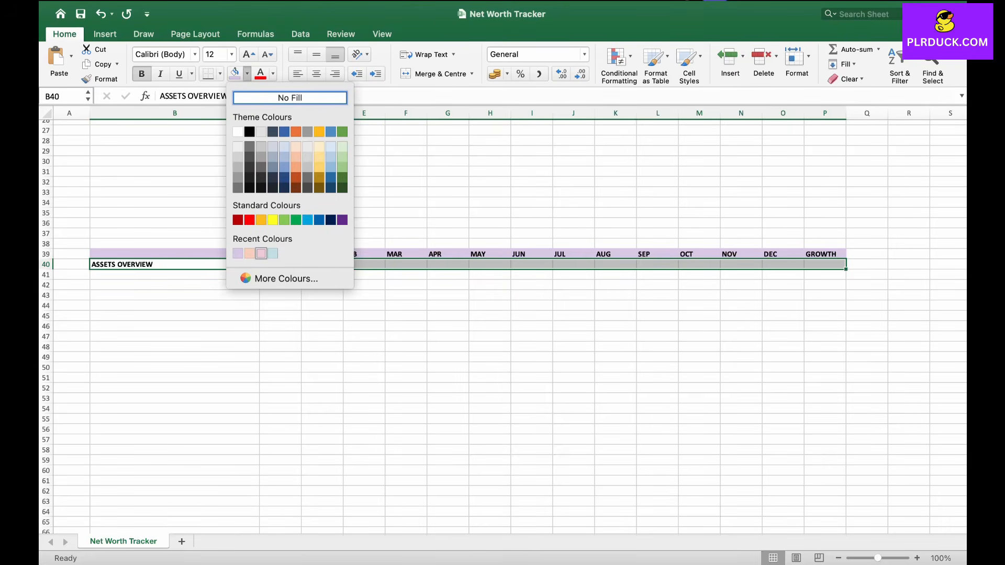
pyautogui.click(262, 253)
# Step: Centre-align the text in rows 39 and 40 across columns B to P
pyautogui.click(174, 285)
pyautogui.moveTo(175, 254); pyautogui.dragTo(829, 264)
pyautogui.click(316, 73)
pyautogui.click(174, 275)
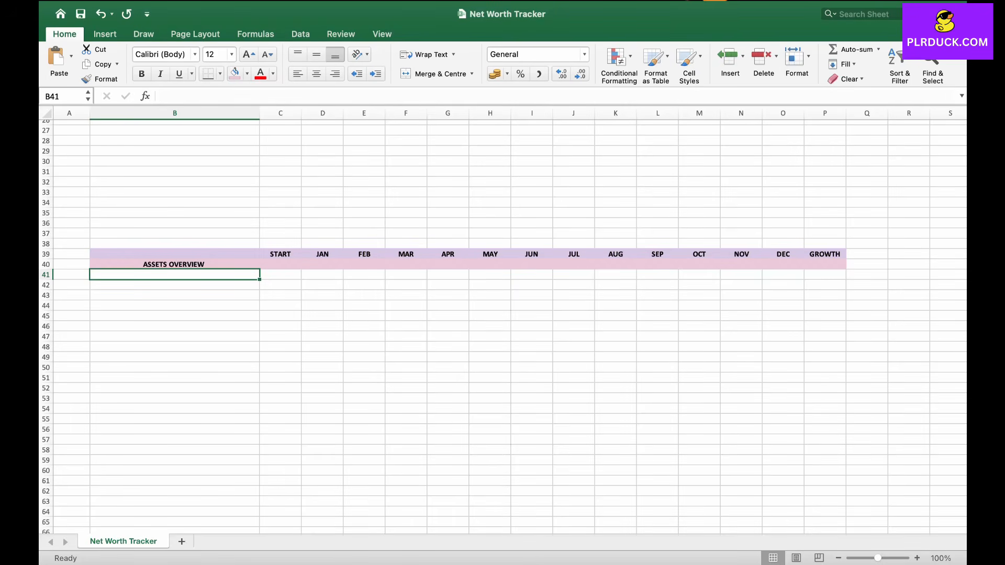
# Step: Enter CASH AND BANK ACCOUNTS in cell B41
pyautogui.write('CASH AND ')
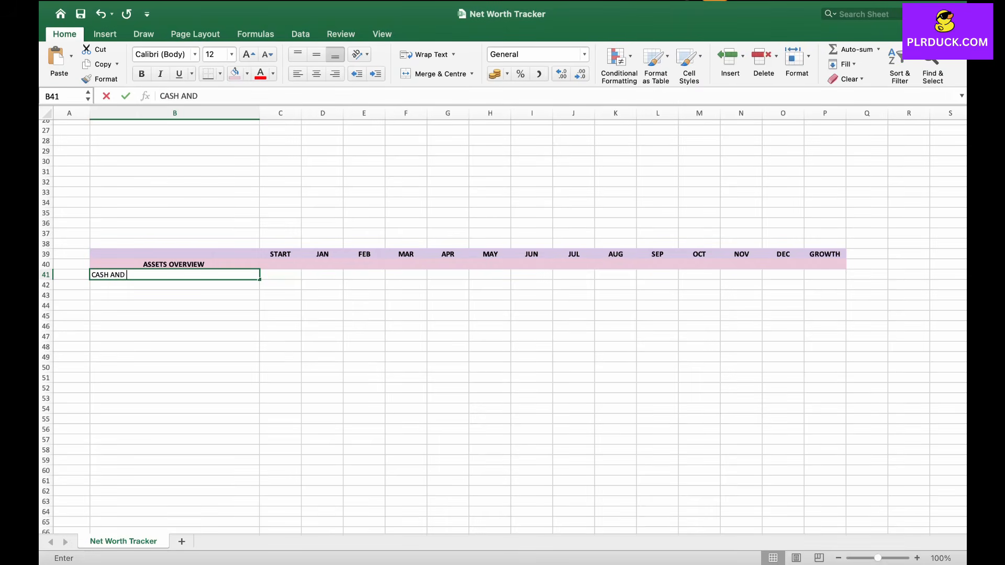
pyautogui.write('BANK AC')
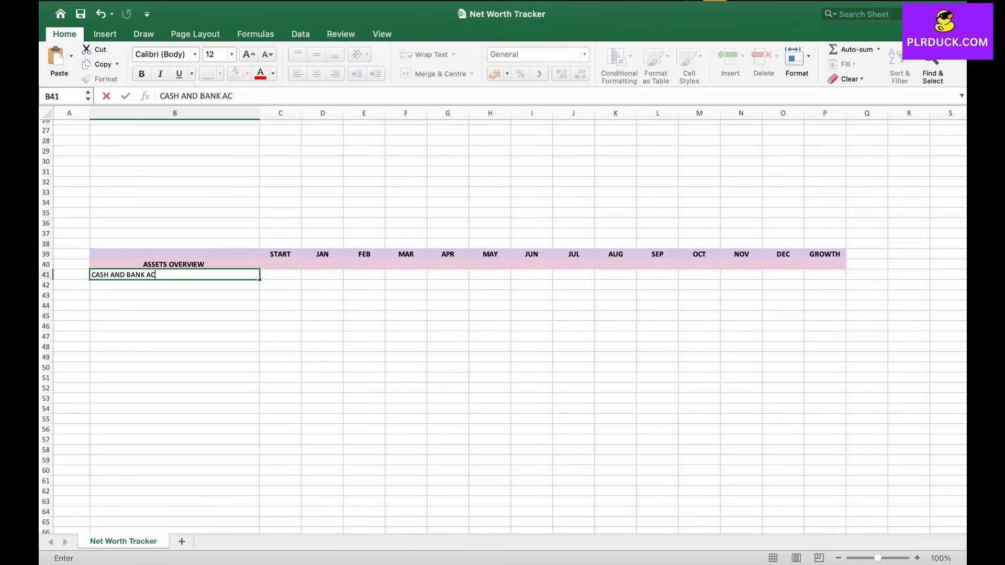
pyautogui.write('COUNTS')
pyautogui.press('capslock')
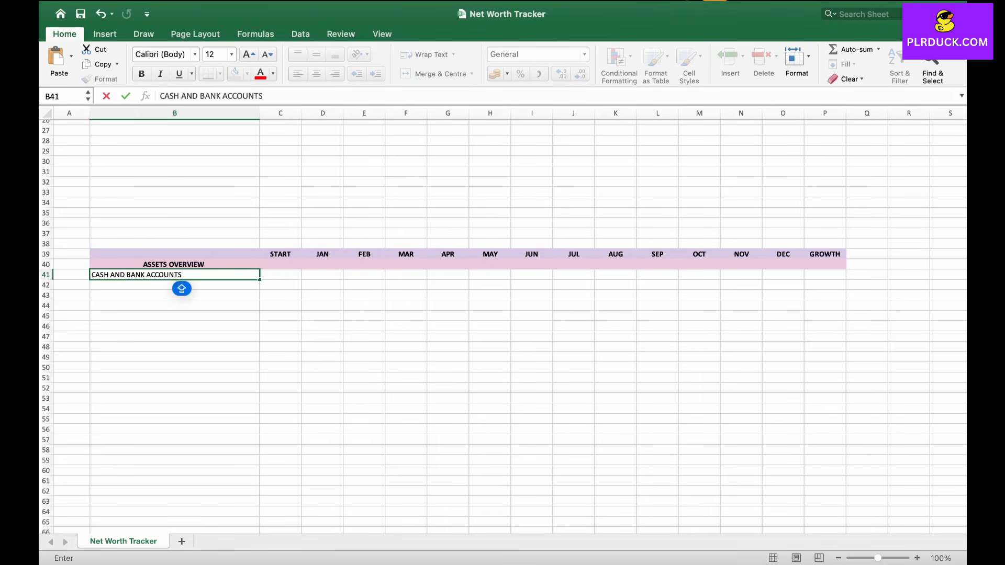
pyautogui.press('Return')
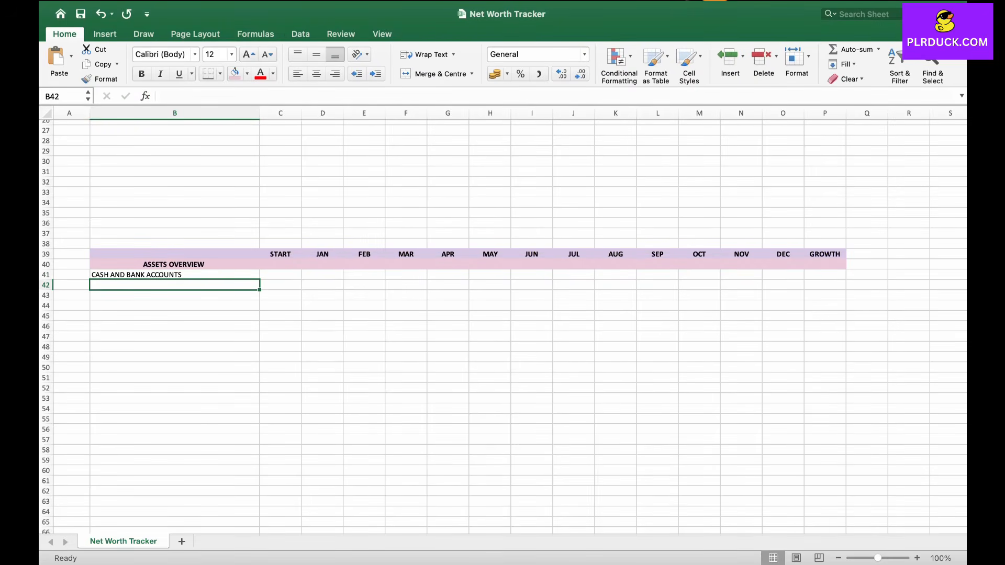
# Step: Enter BANK ACCOUINT 1 in B42 and autofill BANK ACCOUINT 2 and BANK ACCOUINT 3 into the two cells below
pyautogui.write('BANK ACCOUINT 1')
pyautogui.press('capslock')
pyautogui.press('Return')
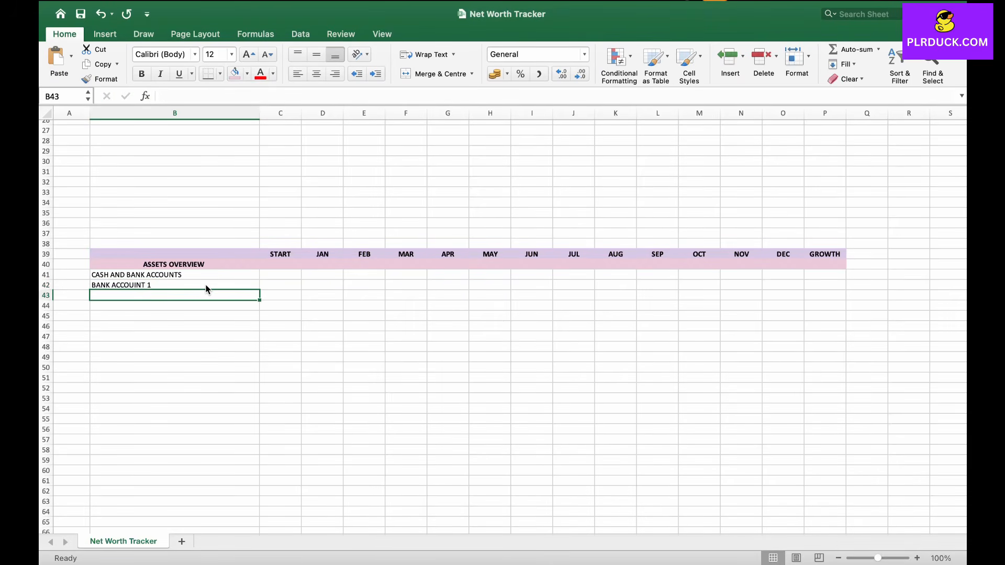
pyautogui.click(206, 285)
pyautogui.moveTo(259, 290); pyautogui.dragTo(261, 310)
pyautogui.click(204, 316)
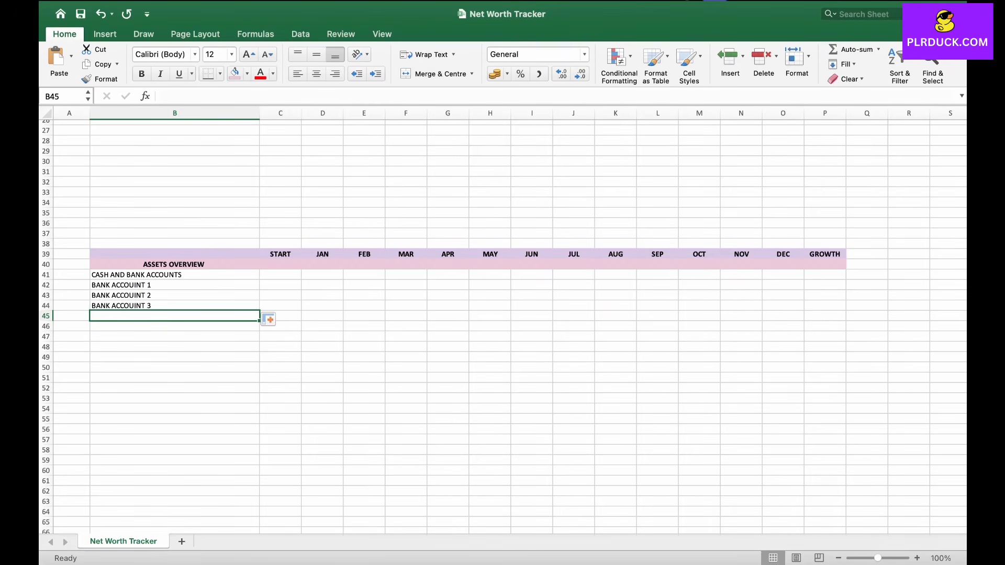
# Step: Enter PAYPAL WALLET in B45 and CASH AT HAND in B46
pyautogui.write('PAY')
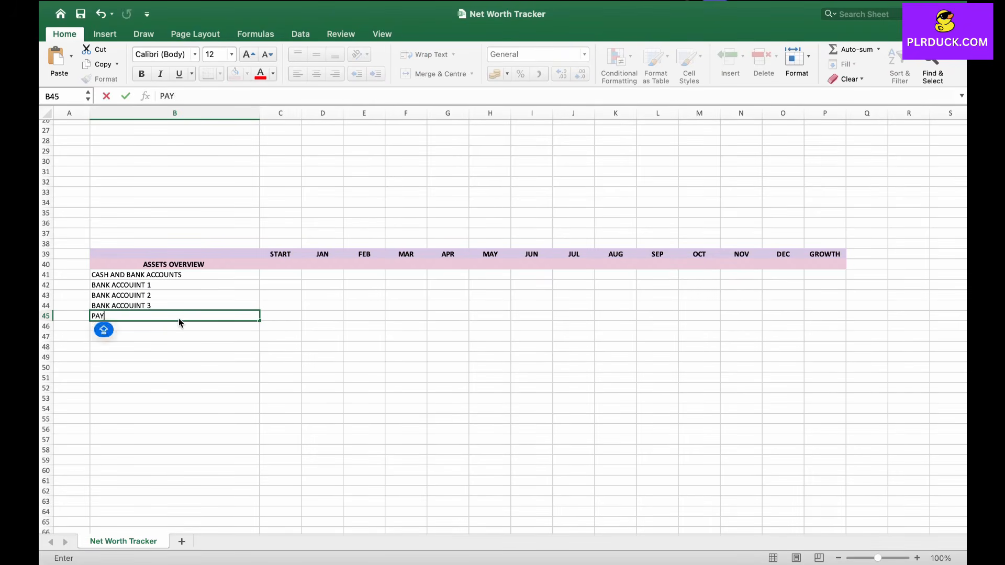
pyautogui.write('PAL WALLET')
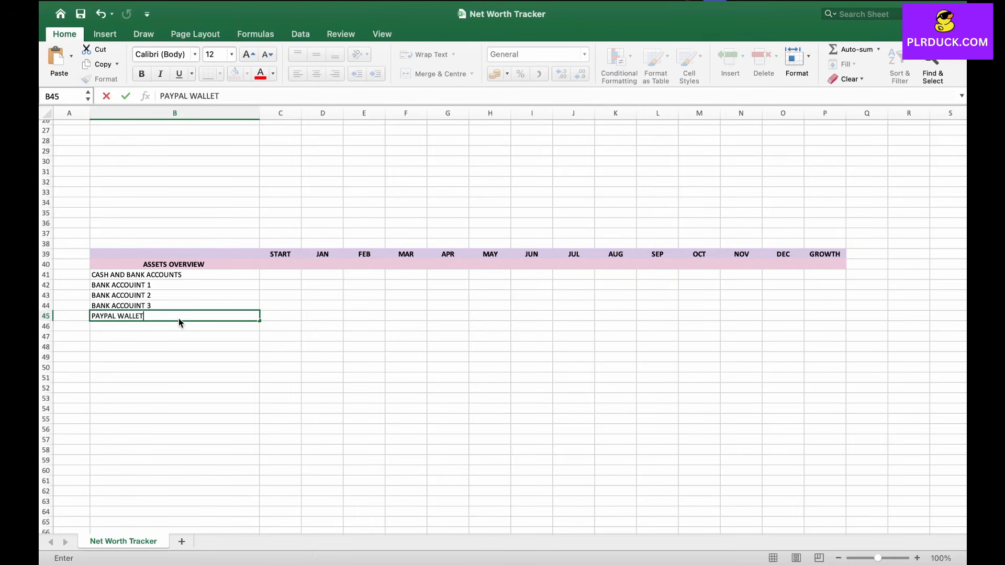
pyautogui.press('Return')
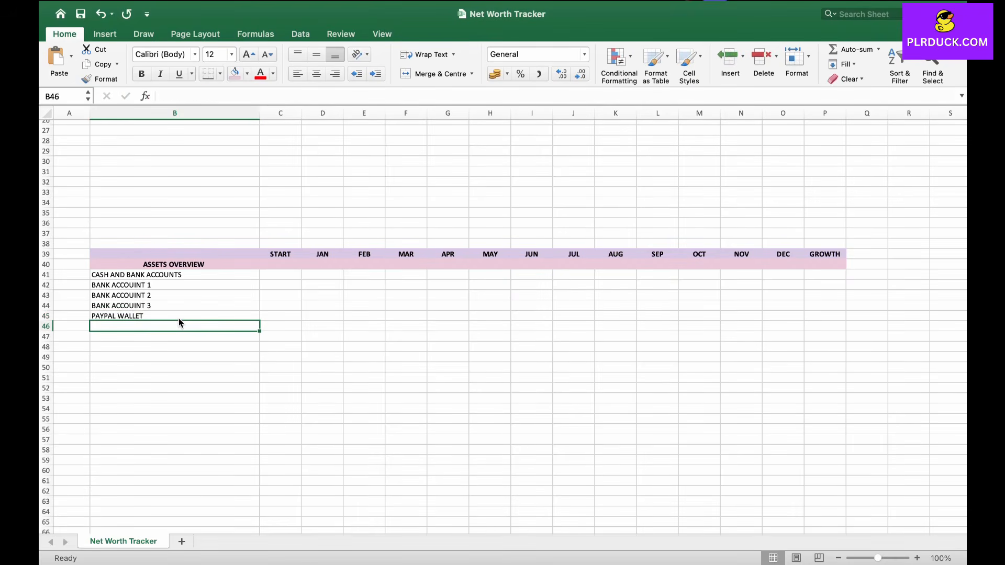
pyautogui.write('CASH A')
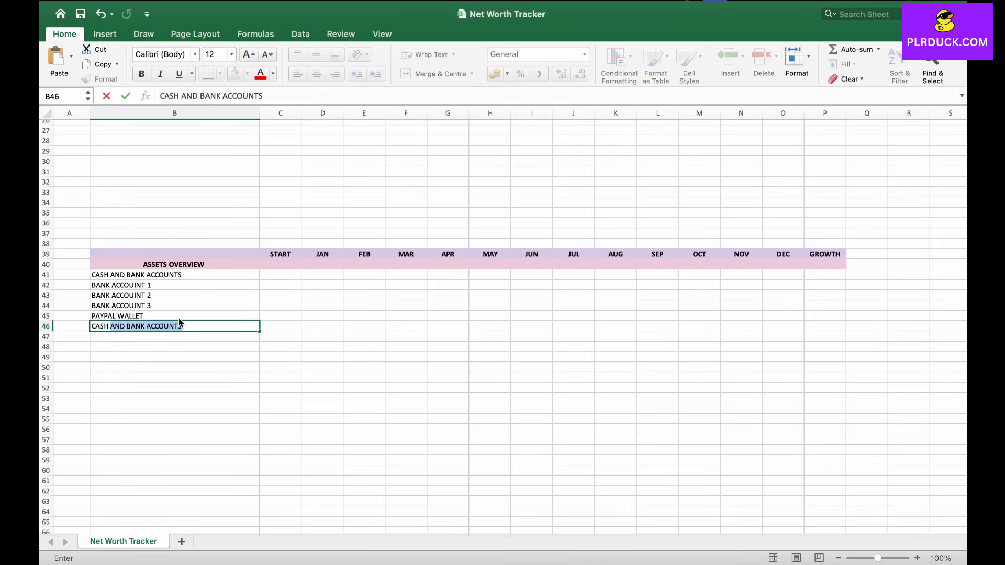
pyautogui.write('T HAND')
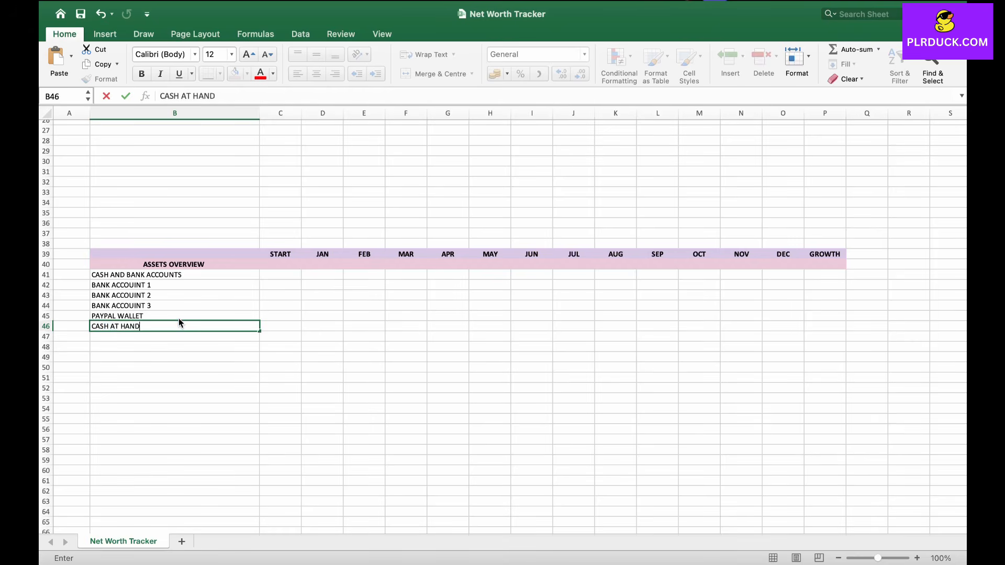
pyautogui.click(489, 275)
# Step: Fill the CASH AND BANK ACCOUNTS row B41:P41 light blue and make it bold
pyautogui.moveTo(157, 275); pyautogui.dragTo(825, 274)
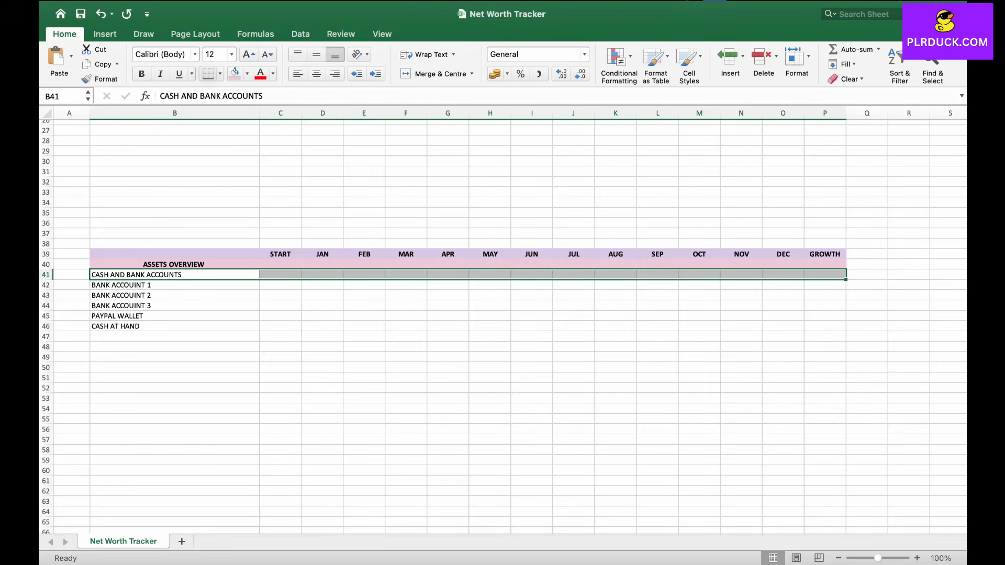
pyautogui.click(246, 73)
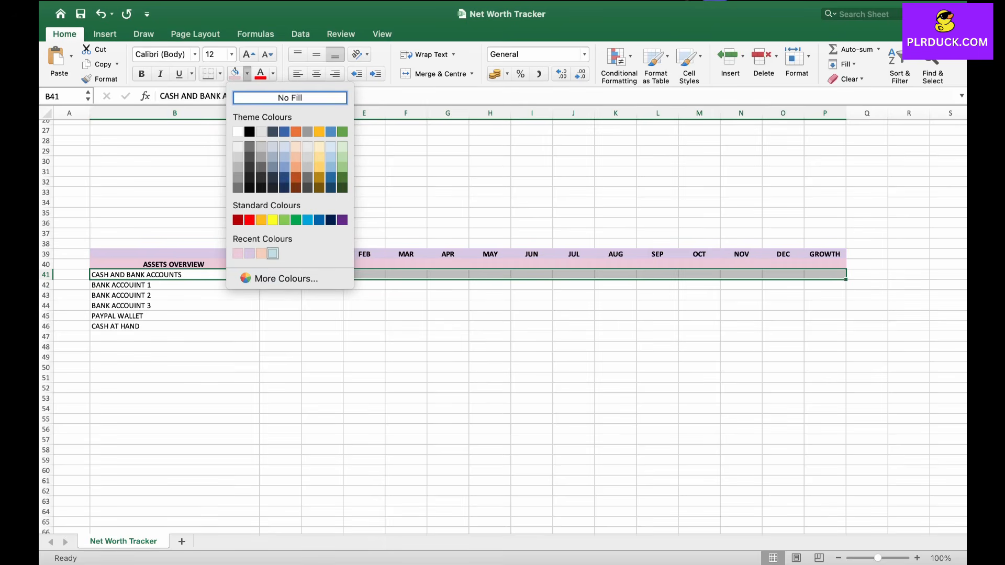
pyautogui.click(272, 254)
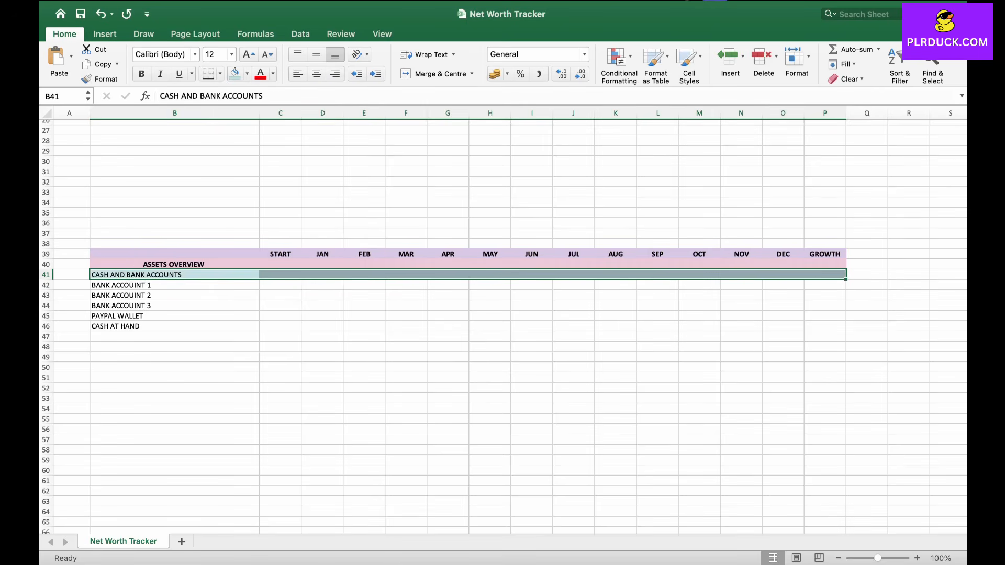
pyautogui.click(141, 74)
# Step: Centre-align the cells in the range B41:P63
pyautogui.moveTo(157, 275); pyautogui.dragTo(832, 501)
pyautogui.click(316, 74)
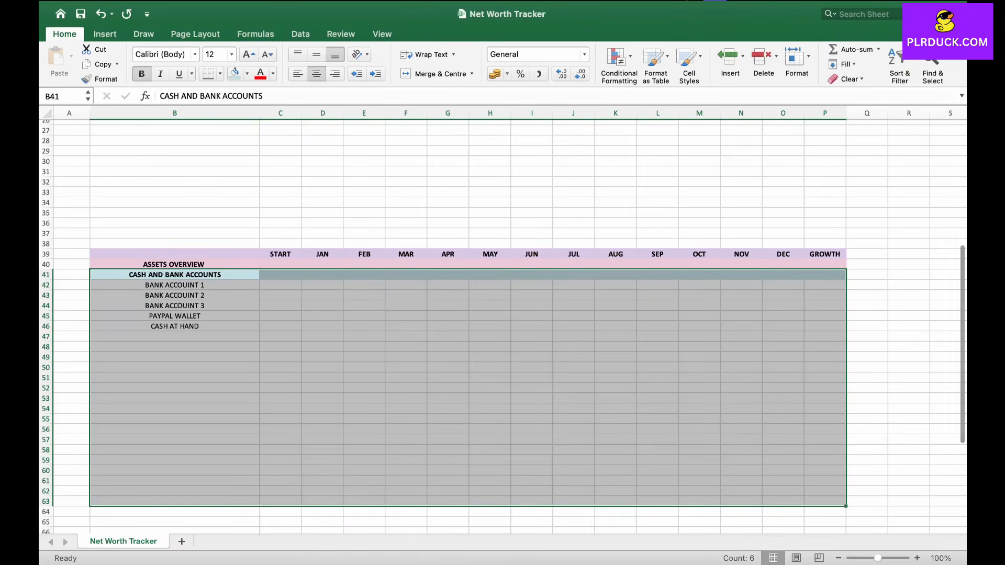
pyautogui.click(175, 347)
# Step: Enter START values 9000, 4000 and 2500 for bank accounts 1 to 3 in C42:C44
pyautogui.click(281, 285)
pyautogui.click(281, 326)
pyautogui.click(281, 285)
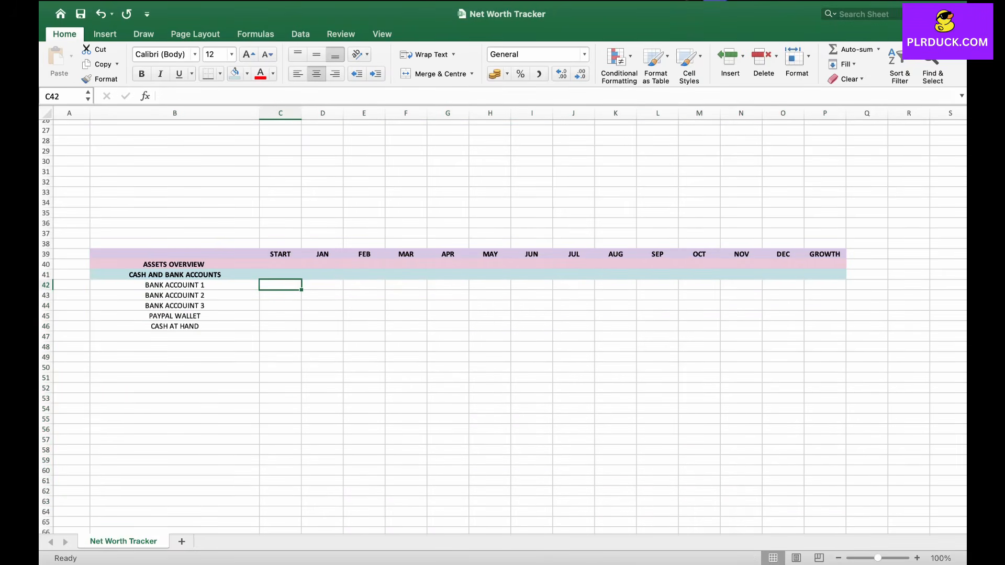
pyautogui.click(280, 286)
pyautogui.write('9000')
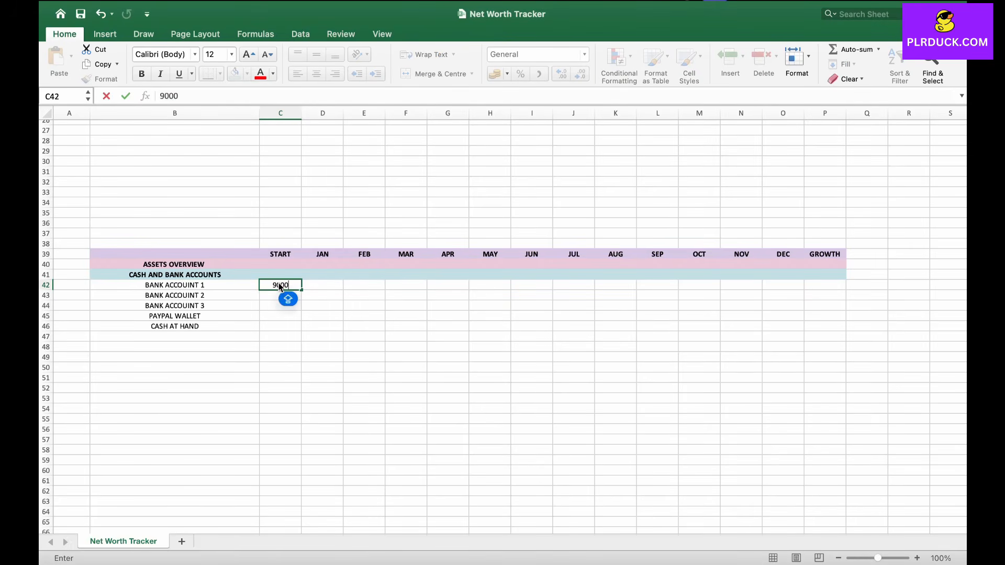
pyautogui.press('Tab')
pyautogui.press('Return')
pyautogui.write('4000')
pyautogui.press('Return')
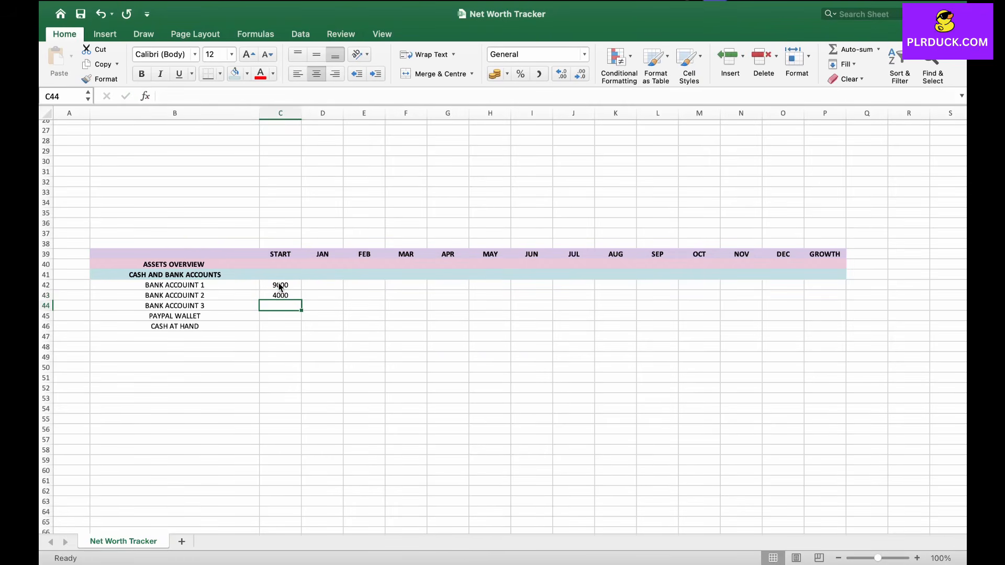
pyautogui.write('2500')
pyautogui.press('Return')
pyautogui.press('Return')
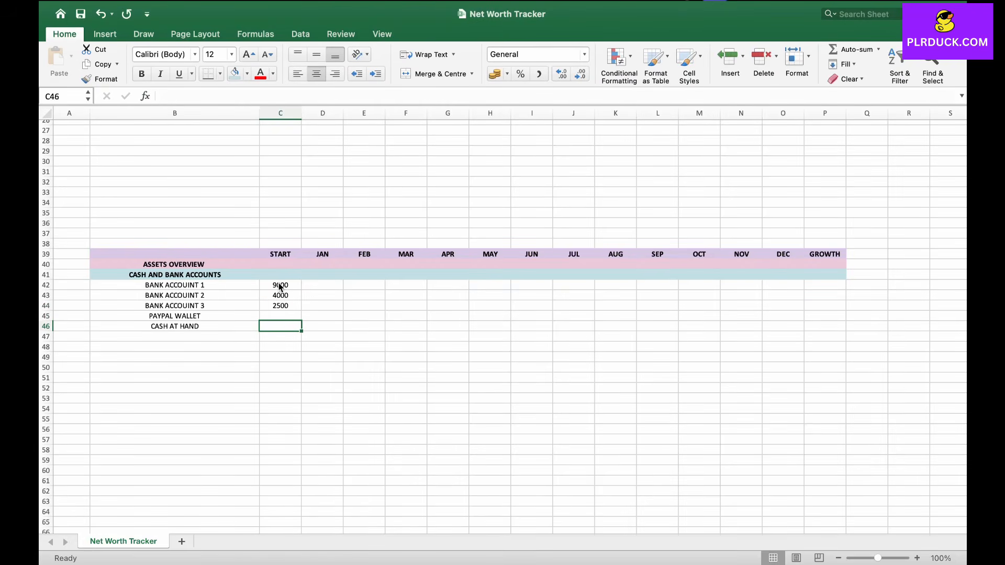
# Step: Enter START values 1200 for CASH AT HAND and 700 for PAYPAL WALLET
pyautogui.write('1200')
pyautogui.hotkey('shift', 'Return')
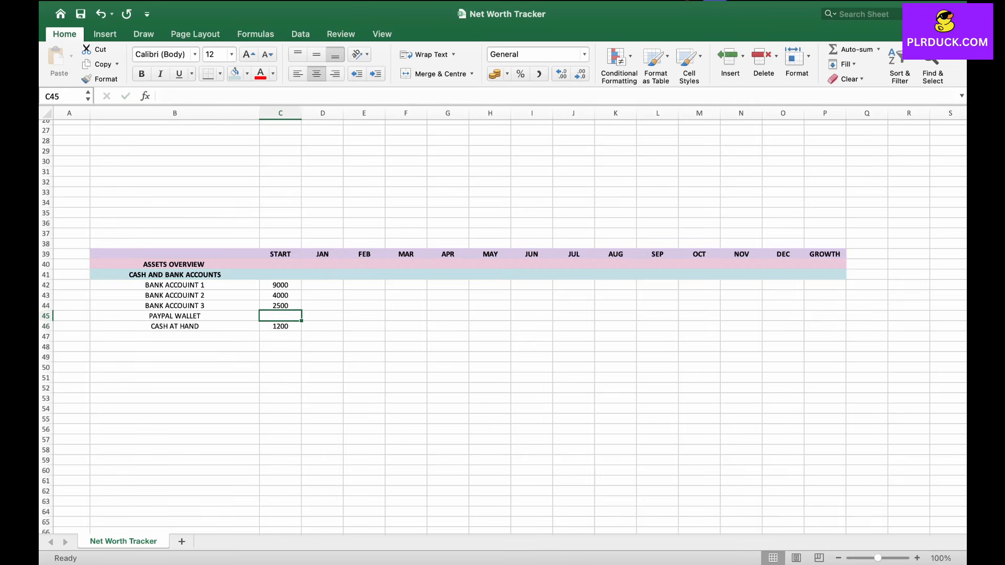
pyautogui.write('700')
pyautogui.click(322, 337)
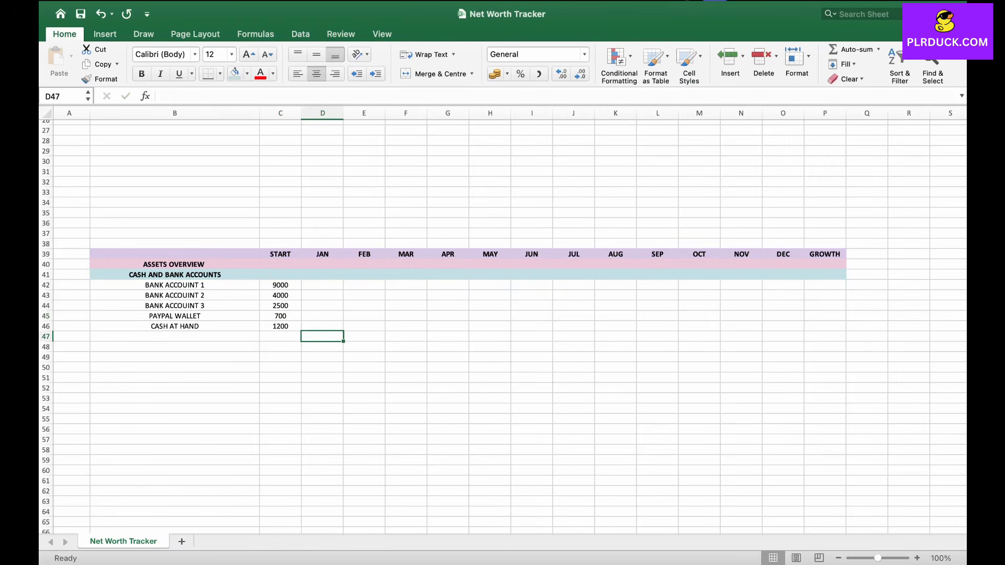
# Step: Apply the US dollar accounting number format to the range C40:P46
pyautogui.click(281, 286)
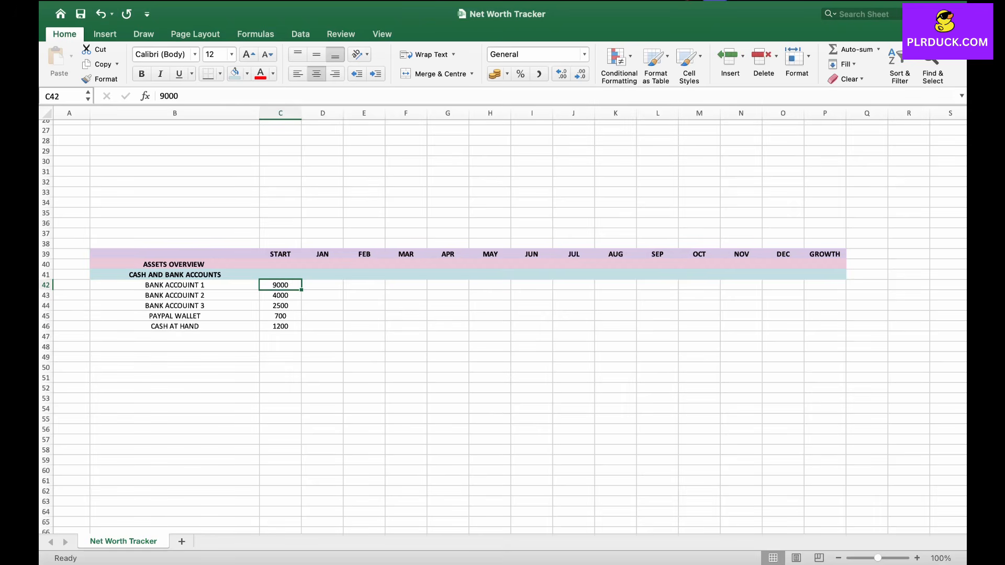
pyautogui.moveTo(281, 285); pyautogui.dragTo(447, 326)
pyautogui.click(322, 316)
pyautogui.click(281, 264)
pyautogui.moveTo(280, 265); pyautogui.dragTo(827, 326)
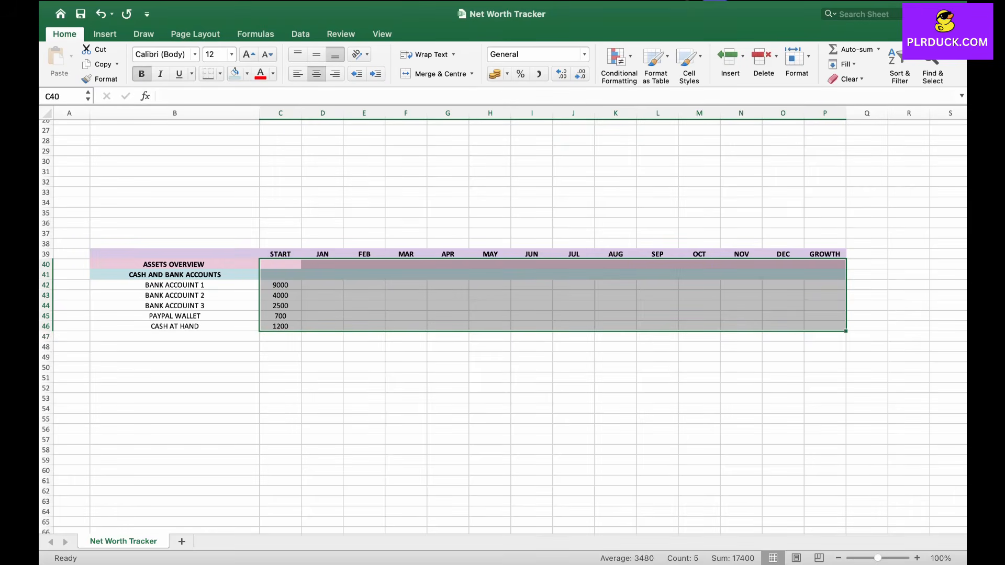
pyautogui.click(507, 74)
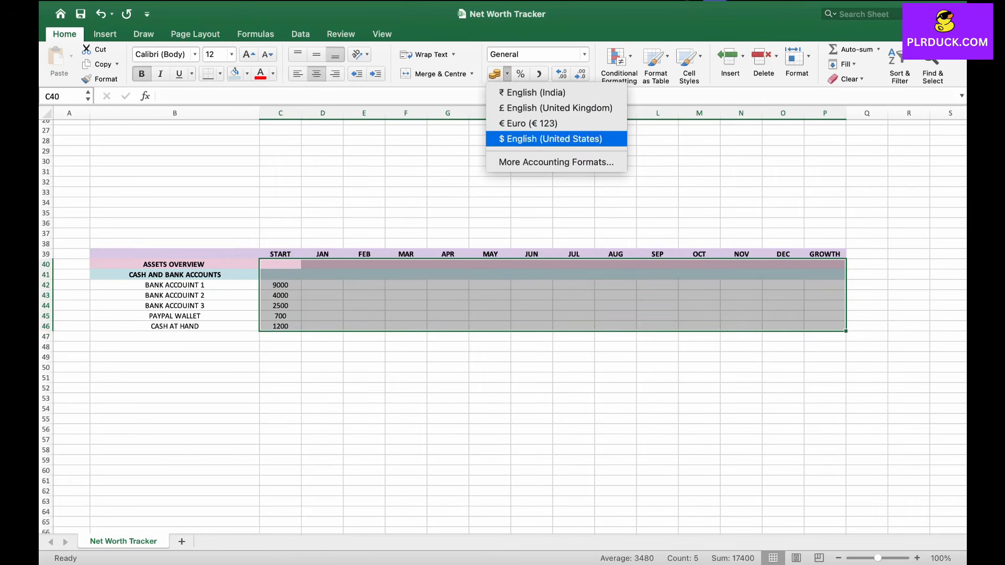
pyautogui.click(550, 138)
pyautogui.click(322, 316)
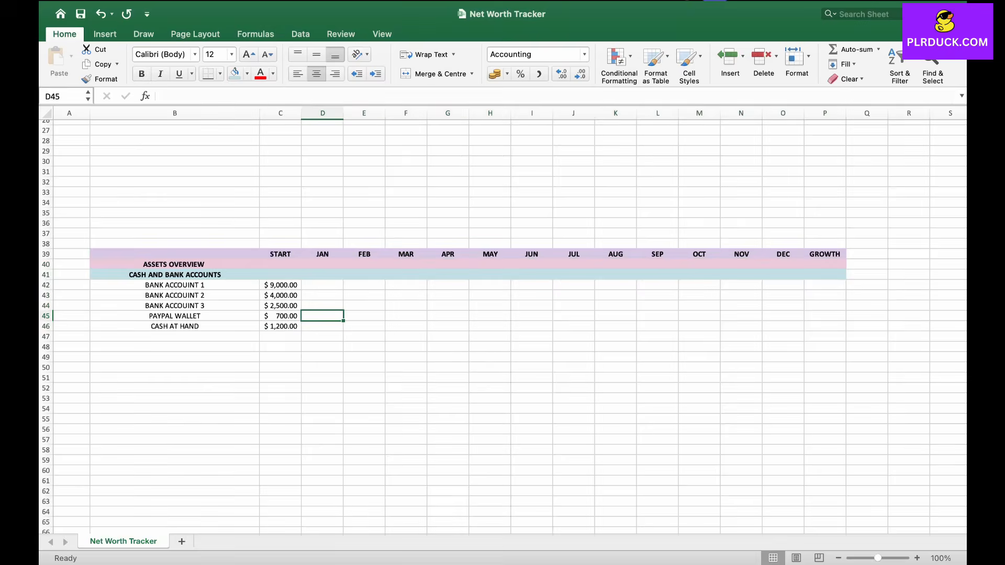
# Step: Enter 5600 for JAN and 11000 for FEB in BANK ACCOUINT 1's row
pyautogui.click(322, 285)
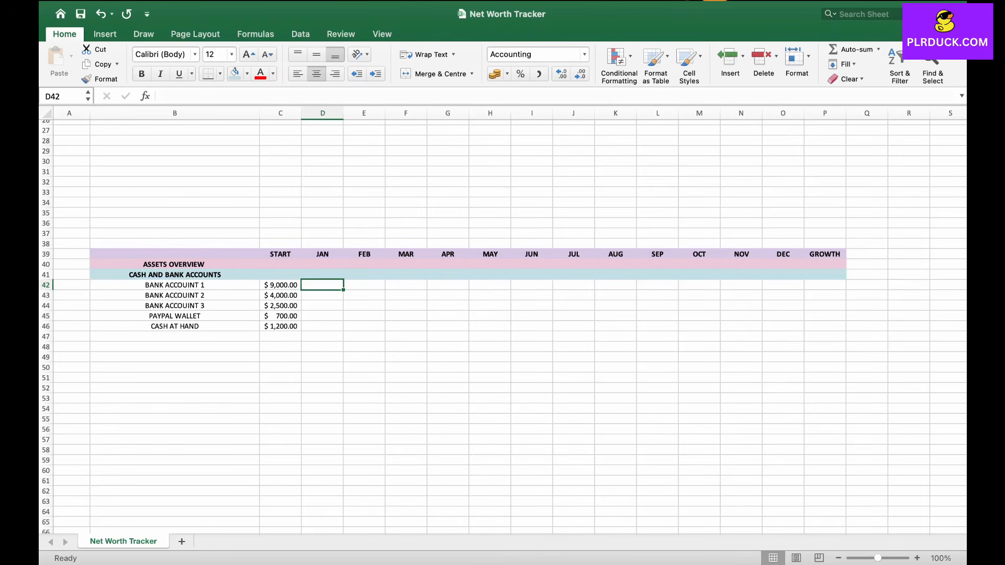
pyautogui.write('5600')
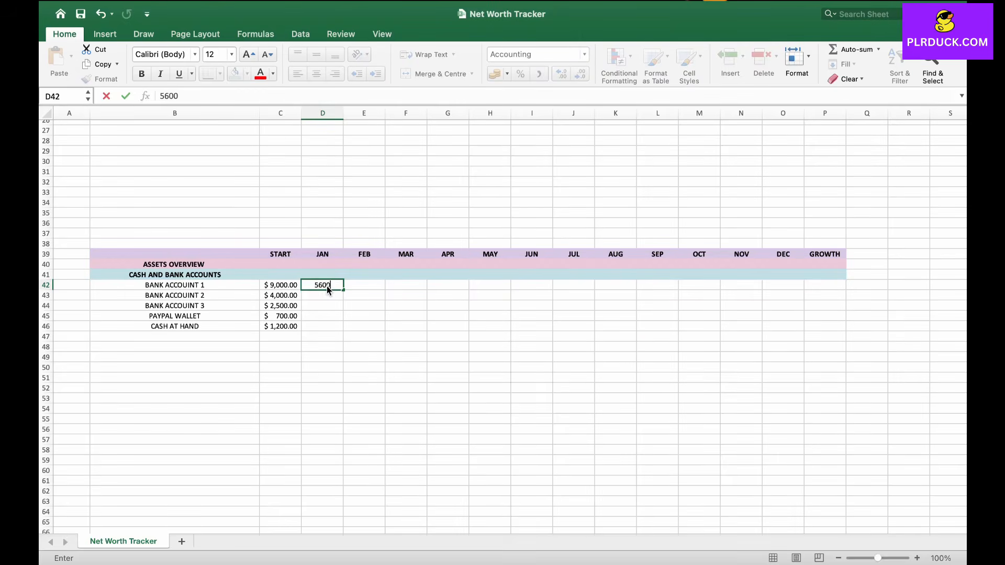
pyautogui.press('Tab')
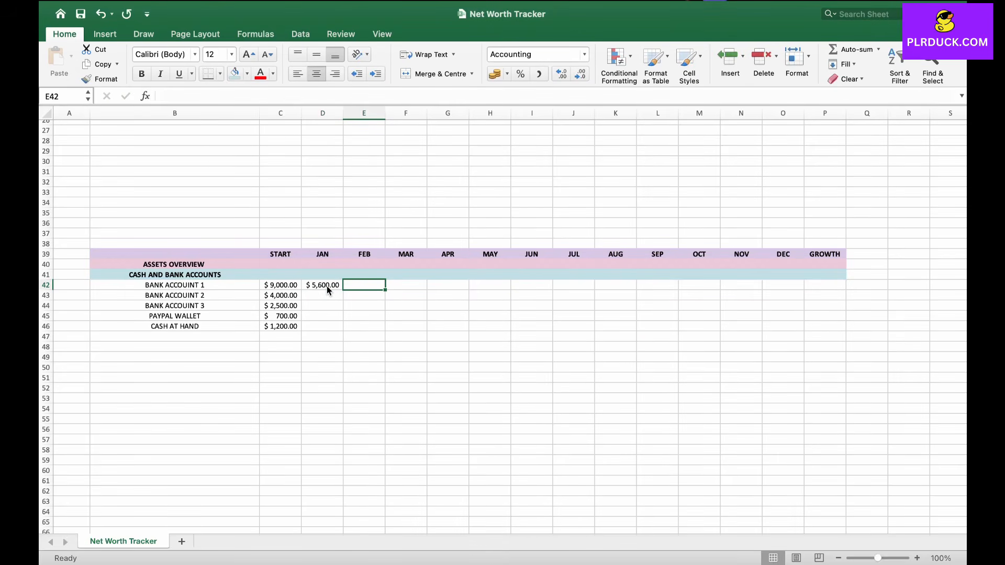
pyautogui.write('11000')
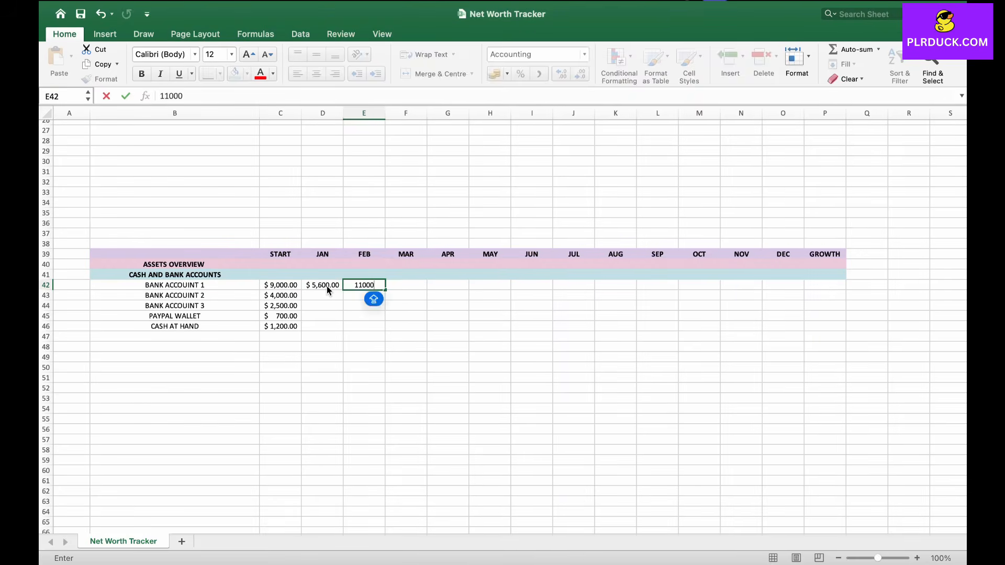
pyautogui.press('Return')
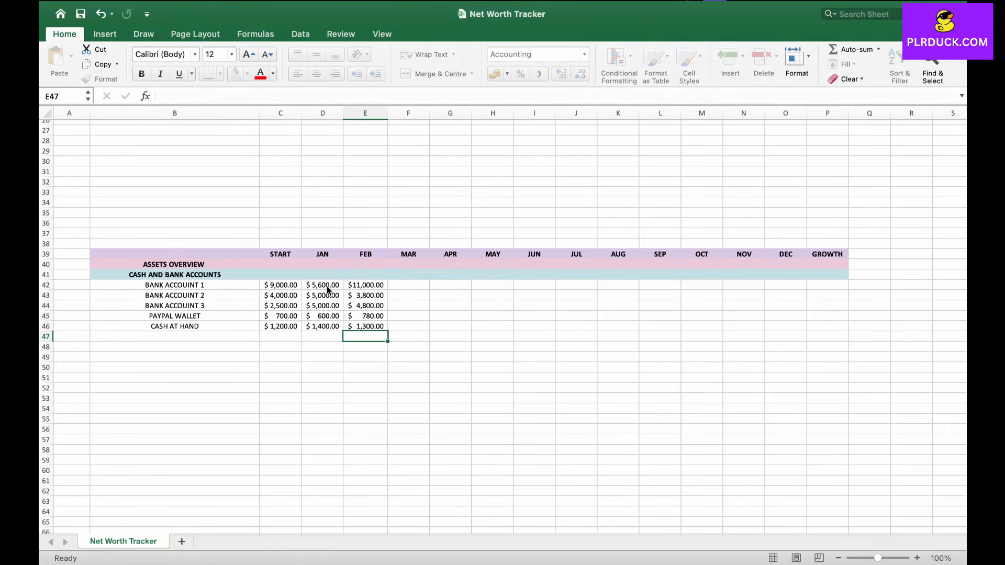
# Step: Enter PROPERTIES in cell B47
pyautogui.press('Left')
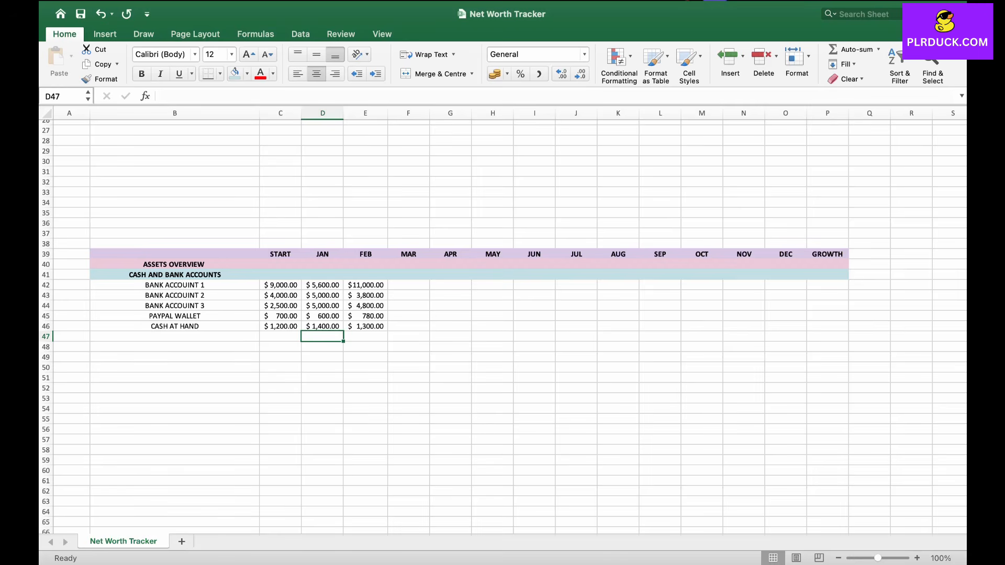
pyautogui.press('Left')
pyautogui.press('Left')
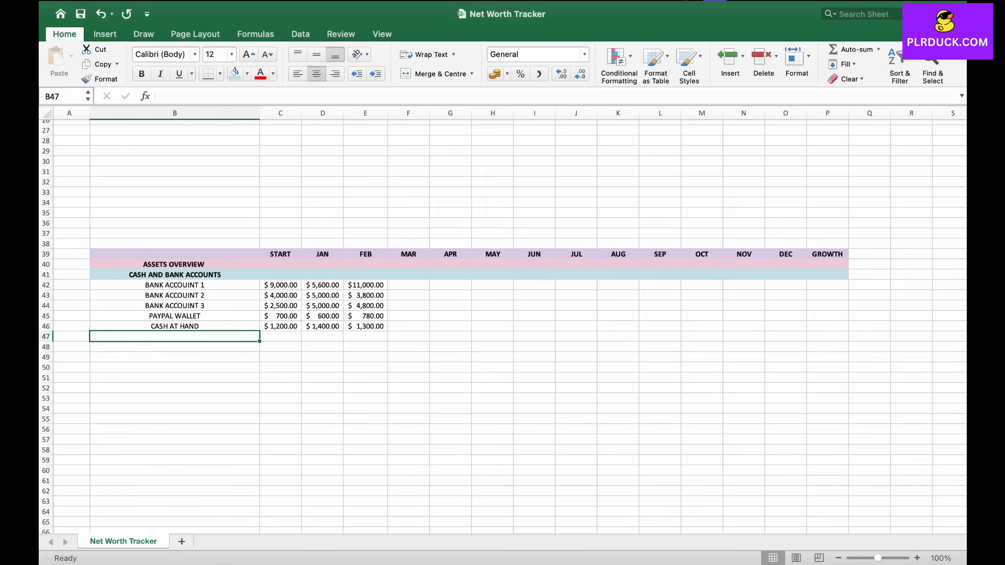
pyautogui.write('PROPERP')
pyautogui.write('IES')
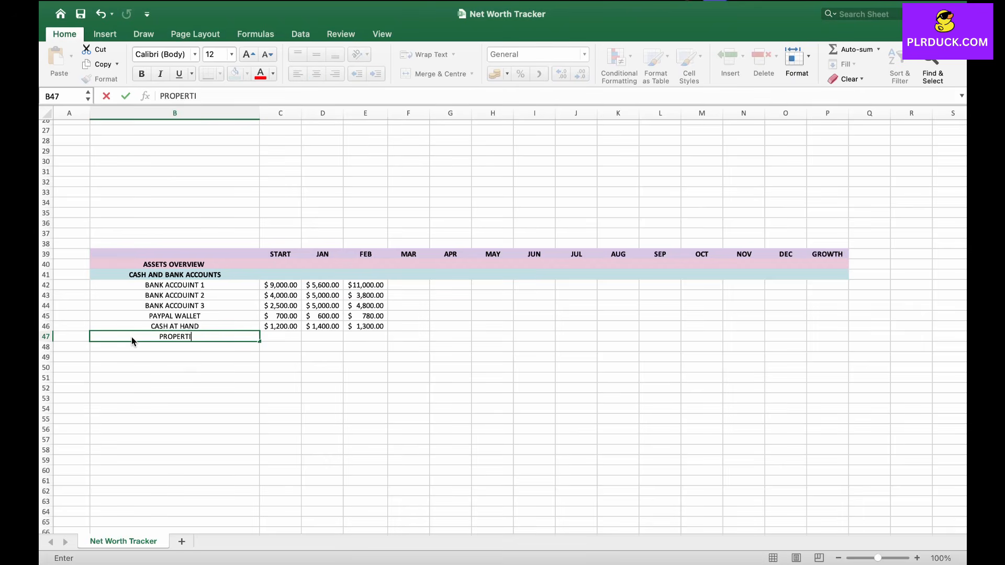
# Step: Fill the PROPERTIES row B47:P47 light orange
pyautogui.moveTo(132, 337); pyautogui.dragTo(827, 337)
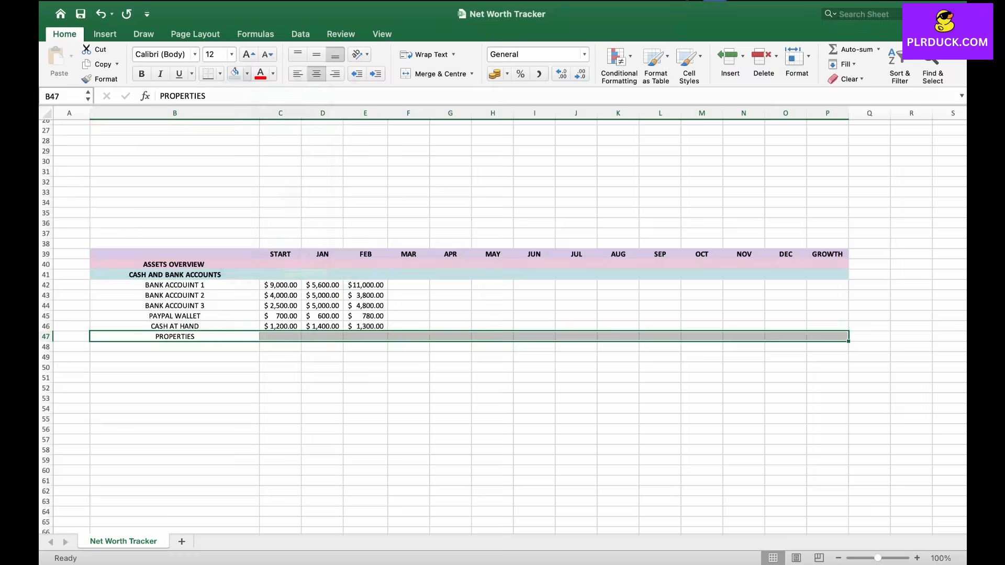
pyautogui.click(247, 73)
pyautogui.click(273, 253)
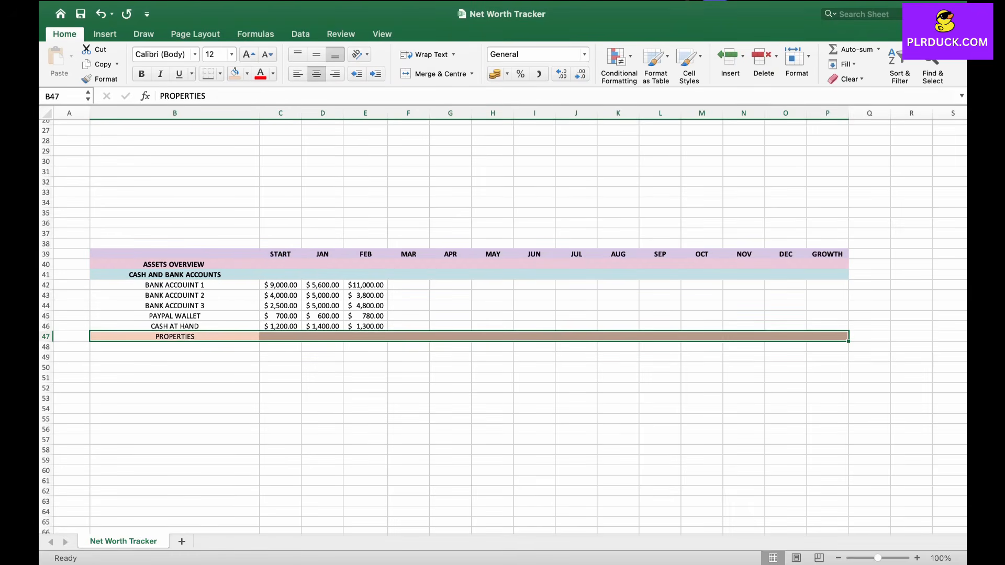
# Step: Bold the PROPERTIES heading and list RESIDENCE, CAR and LAND beneath it in B48:B50
pyautogui.click(142, 74)
pyautogui.click(175, 347)
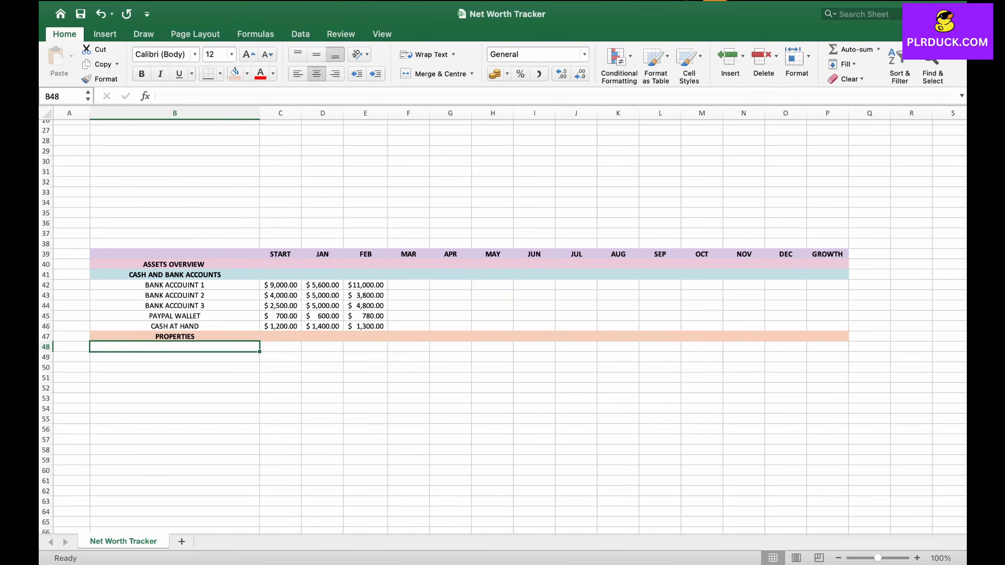
pyautogui.write('RESIDENCE')
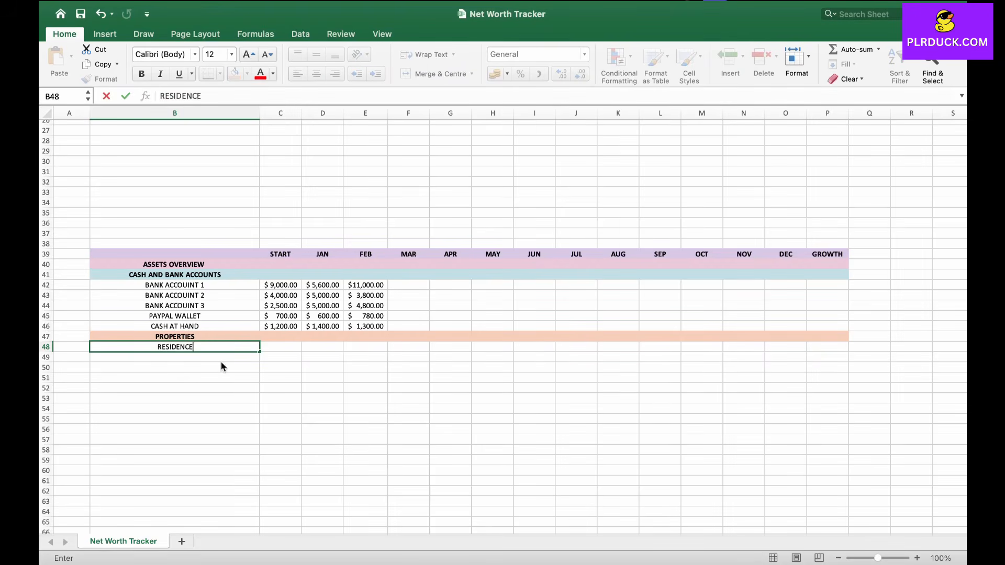
pyautogui.press('Return')
pyautogui.write('CAR')
pyautogui.press('Return')
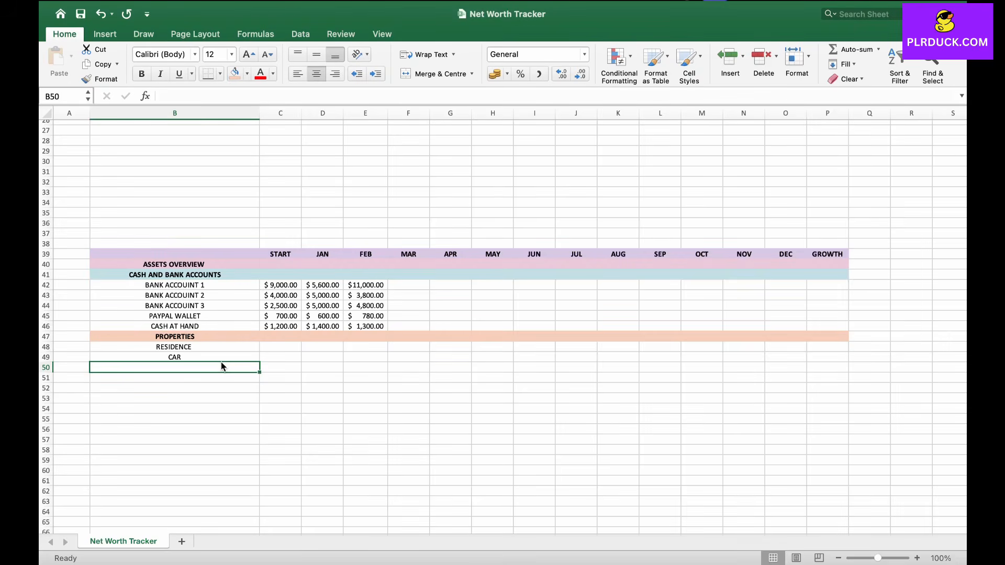
pyautogui.write('LAND')
pyautogui.press('Tab')
# Step: Enter START values 200000, 54000 and 40000 for RESIDENCE, CAR and LAND
pyautogui.press('Up')
pyautogui.press('Up')
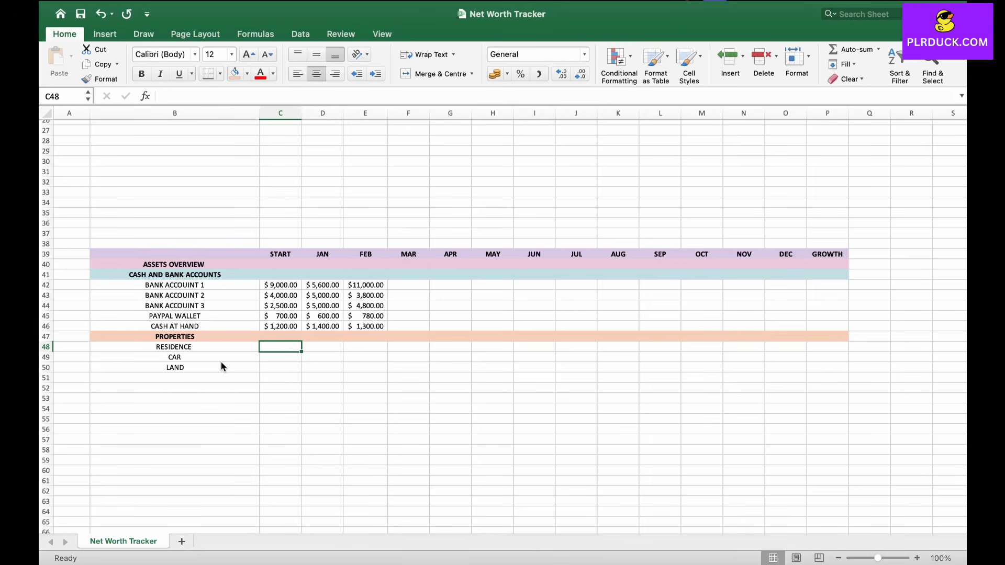
pyautogui.write('200000')
pyautogui.press('Return')
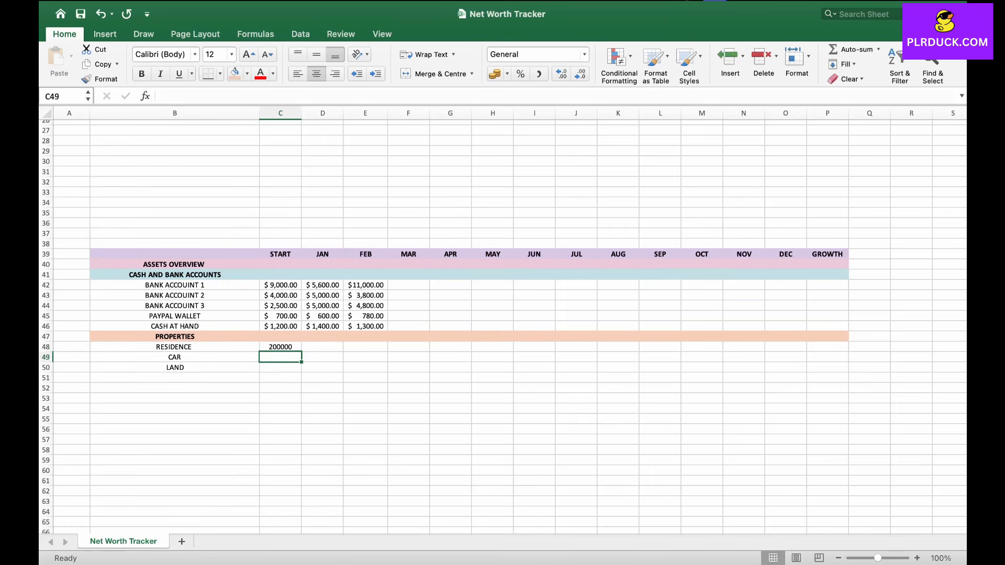
pyautogui.click(276, 358)
pyautogui.write('54000')
pyautogui.press('Return')
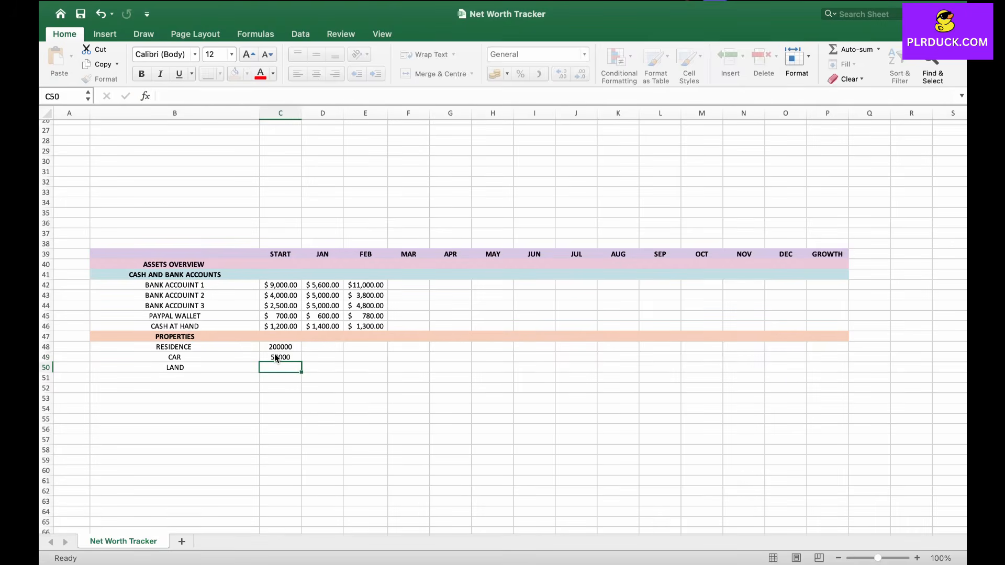
pyautogui.write('40000')
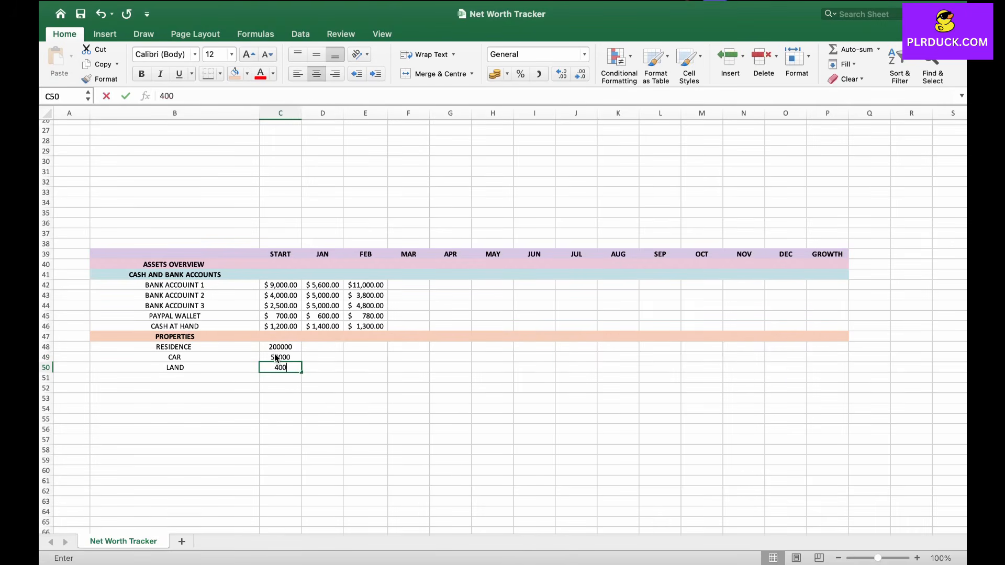
pyautogui.press('Right')
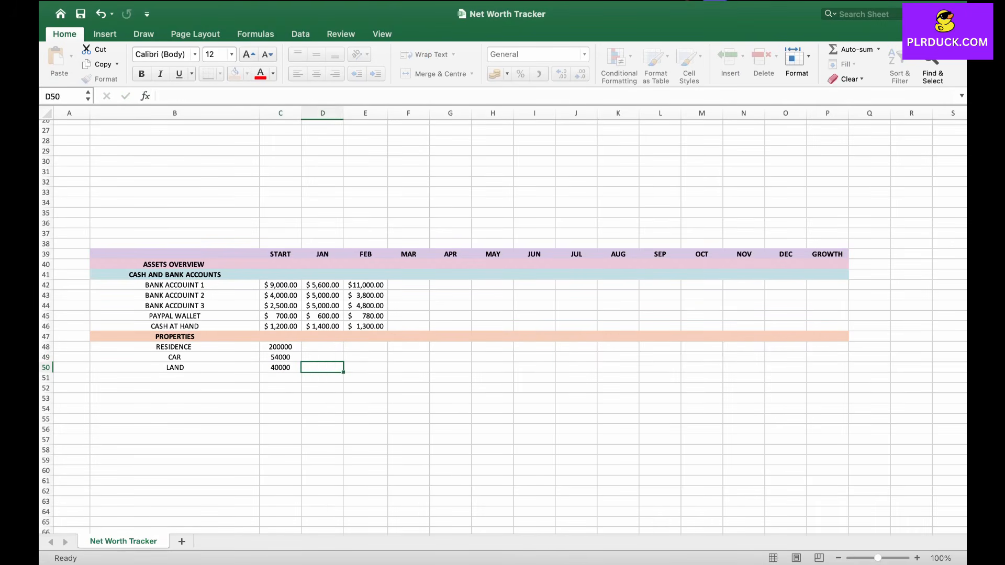
# Step: Enter JAN values 201000, 54000 and 40000 for RESIDENCE, CAR and LAND
pyautogui.press('Up')
pyautogui.press('Up')
pyautogui.press('Left')
pyautogui.press('Right')
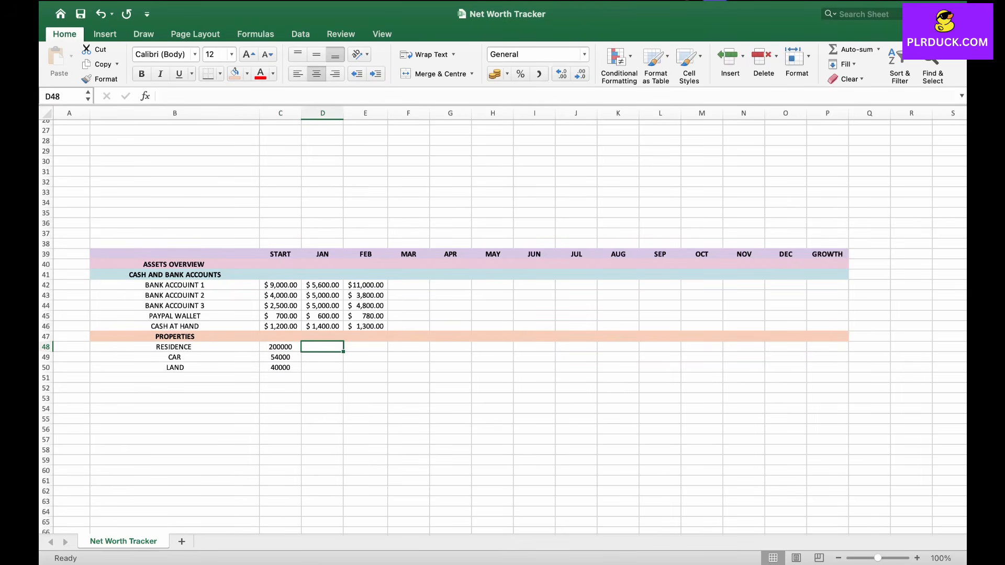
pyautogui.write('200')
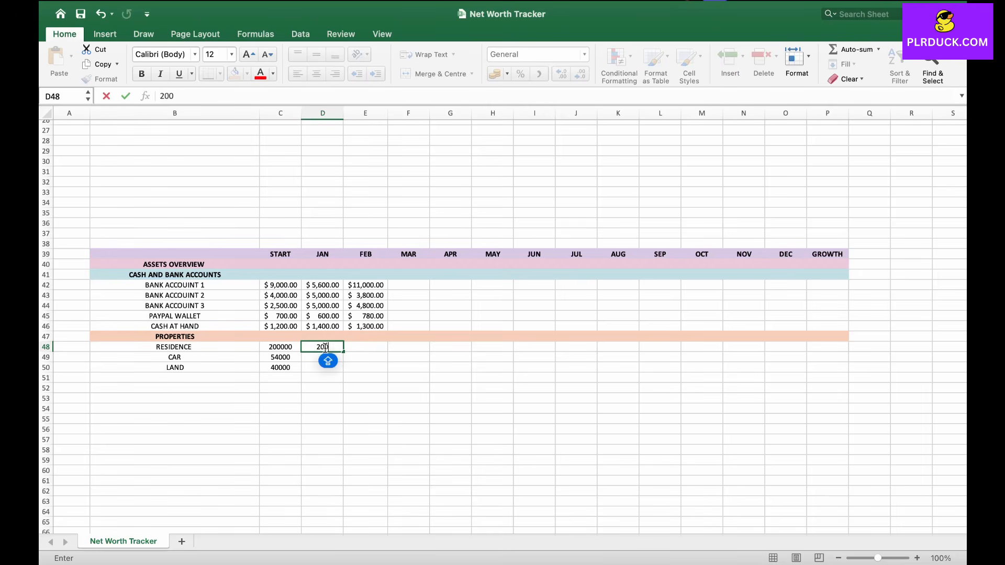
pyautogui.write('100')
pyautogui.press('BackSpace')
pyautogui.press('BackSpace')
pyautogui.press('BackSpace')
pyautogui.press('BackSpace')
pyautogui.write('1000')
pyautogui.press('Return')
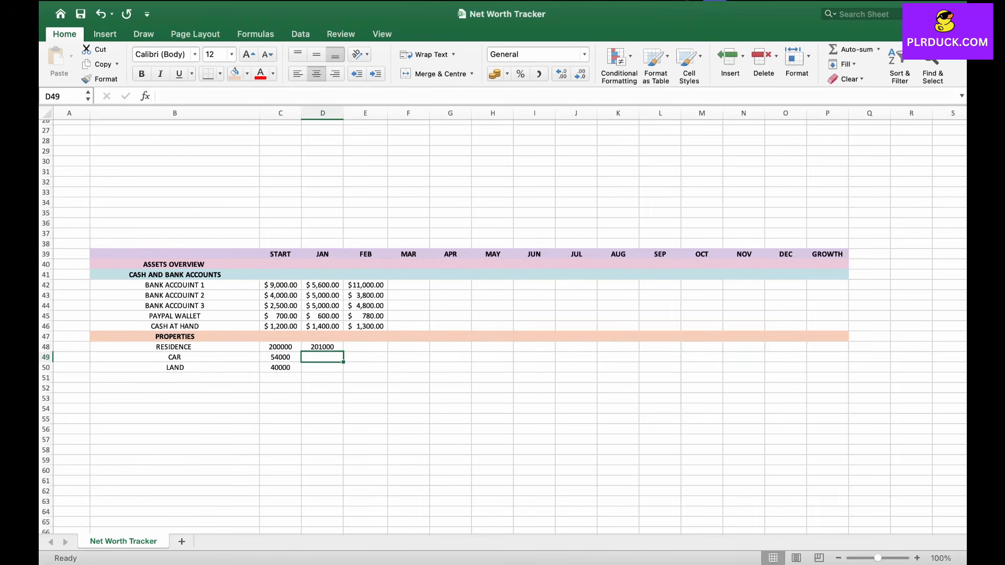
pyautogui.write('54000')
pyautogui.click(330, 369)
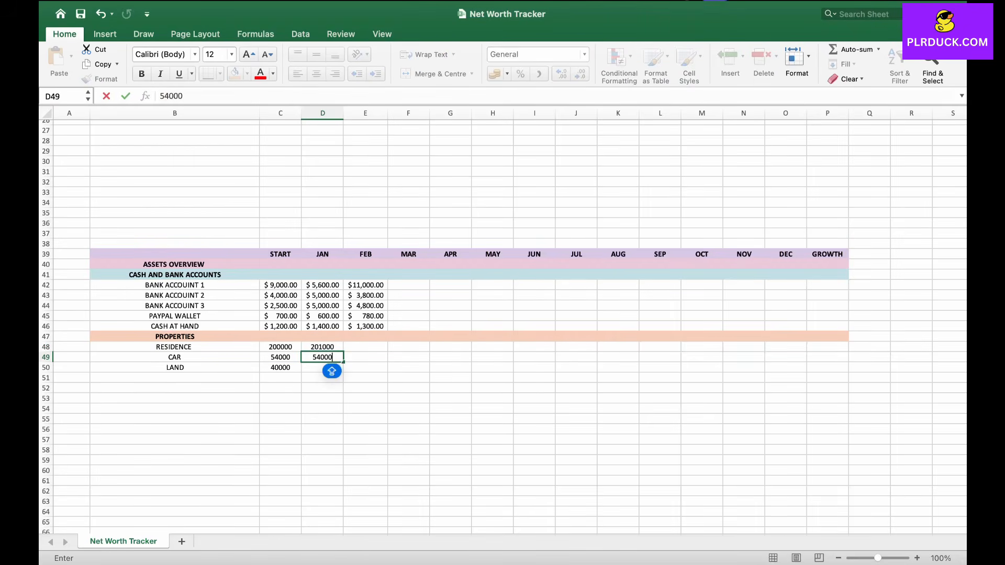
pyautogui.write('40000')
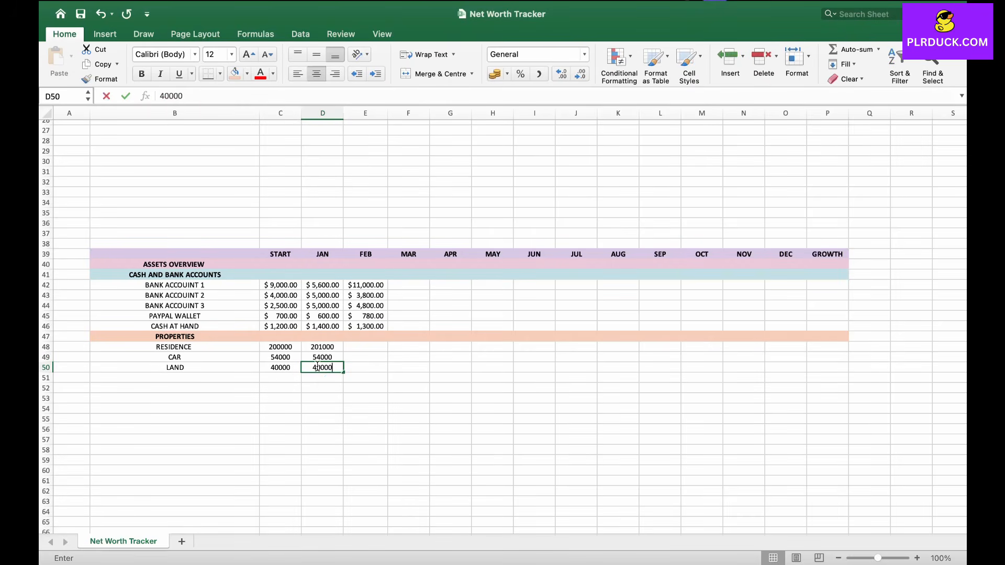
pyautogui.press('Tab')
# Step: Copy the JAN property values D48:D50 into the FEB column E48:E50
pyautogui.press('Up')
pyautogui.press('Up')
pyautogui.press('Left')
pyautogui.hotkey('shift', 'Down')
pyautogui.hotkey('shift', 'Down')
pyautogui.press('super+c')
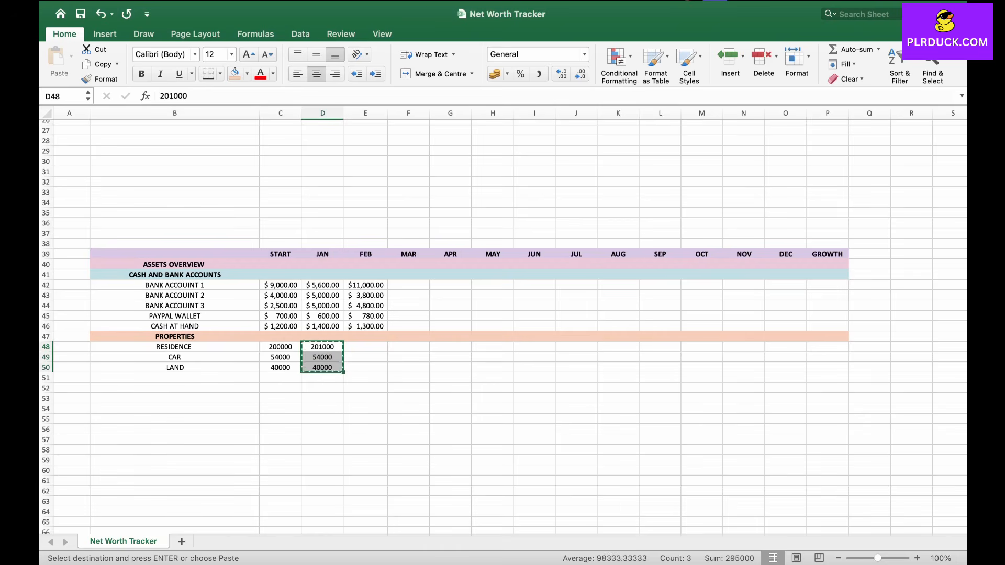
pyautogui.press('Right')
pyautogui.press('super+v')
# Step: Apply the US dollar accounting number format to the property values C48:E50
pyautogui.click(323, 398)
pyautogui.moveTo(281, 347); pyautogui.dragTo(408, 368)
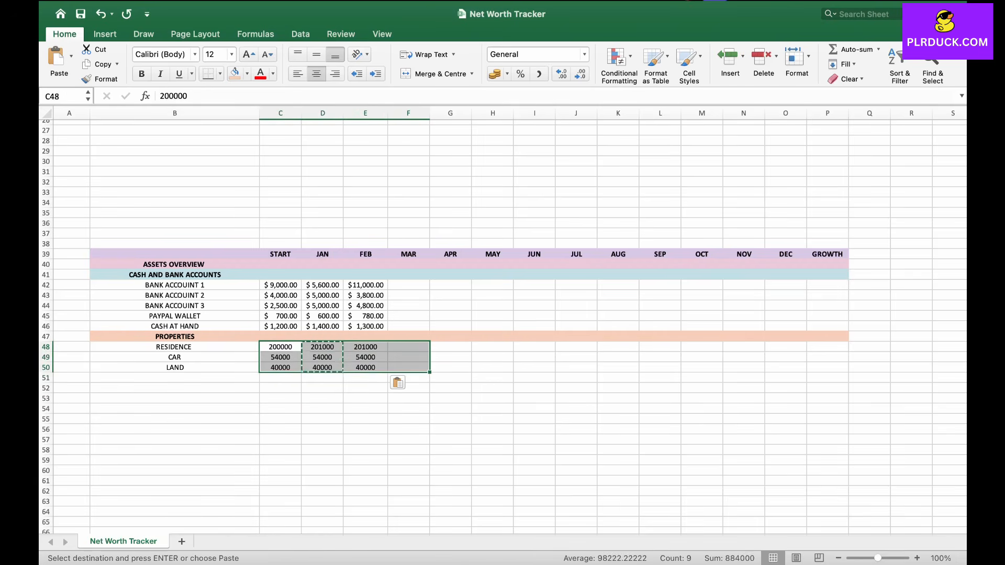
pyautogui.click(507, 74)
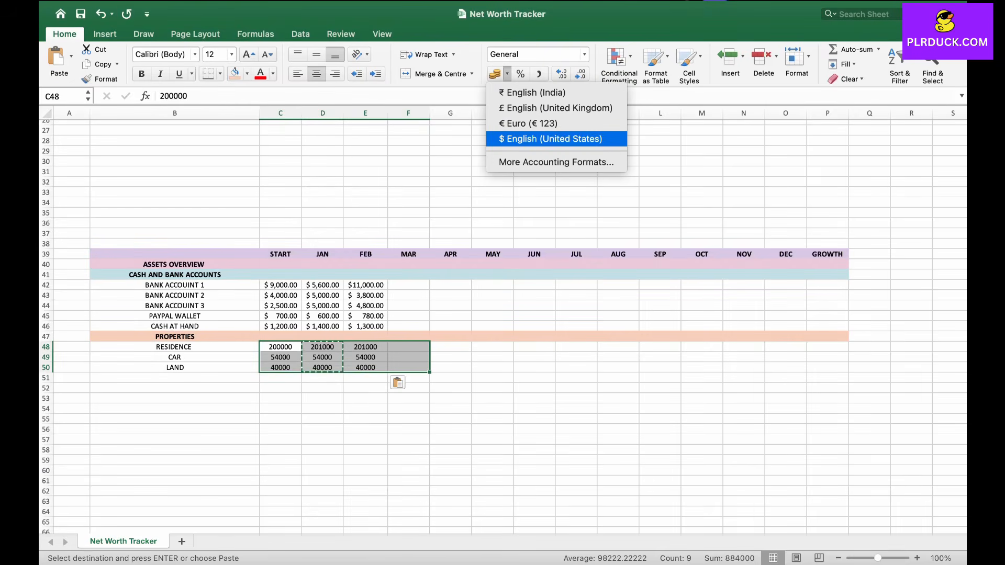
pyautogui.click(529, 138)
pyautogui.click(335, 399)
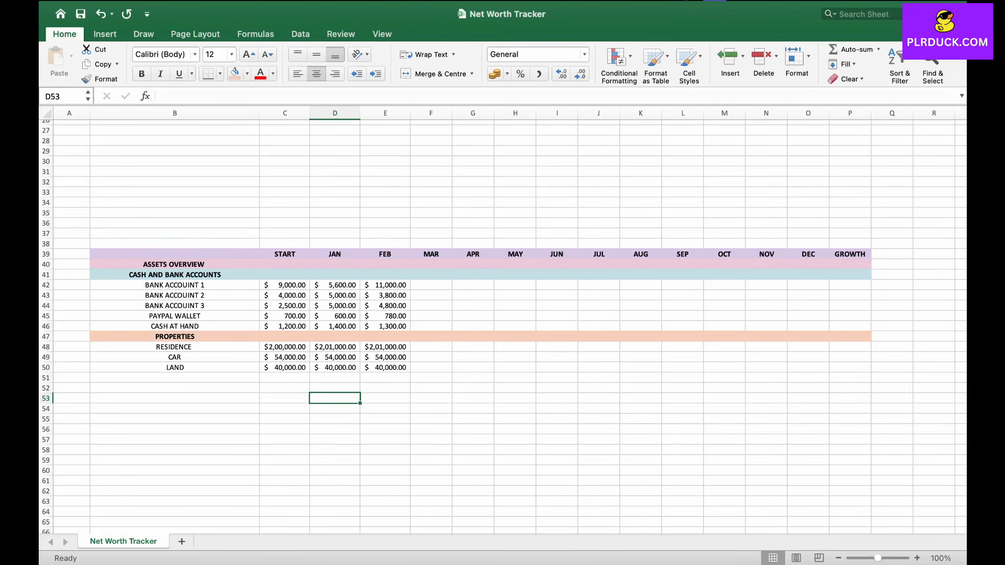
# Step: Enter INVESTMENTS in cell B51
pyautogui.click(175, 378)
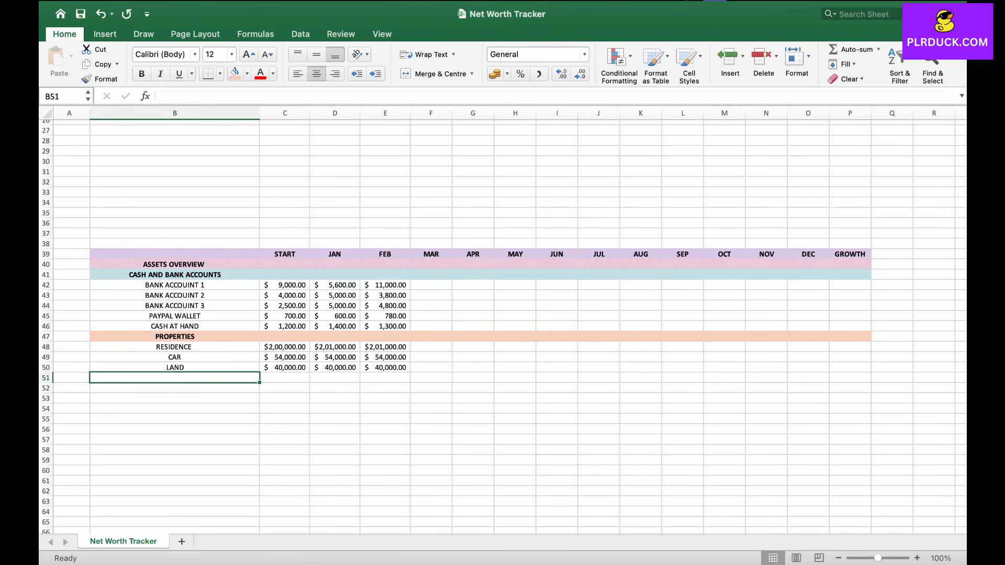
pyautogui.write('INVESTMENTS')
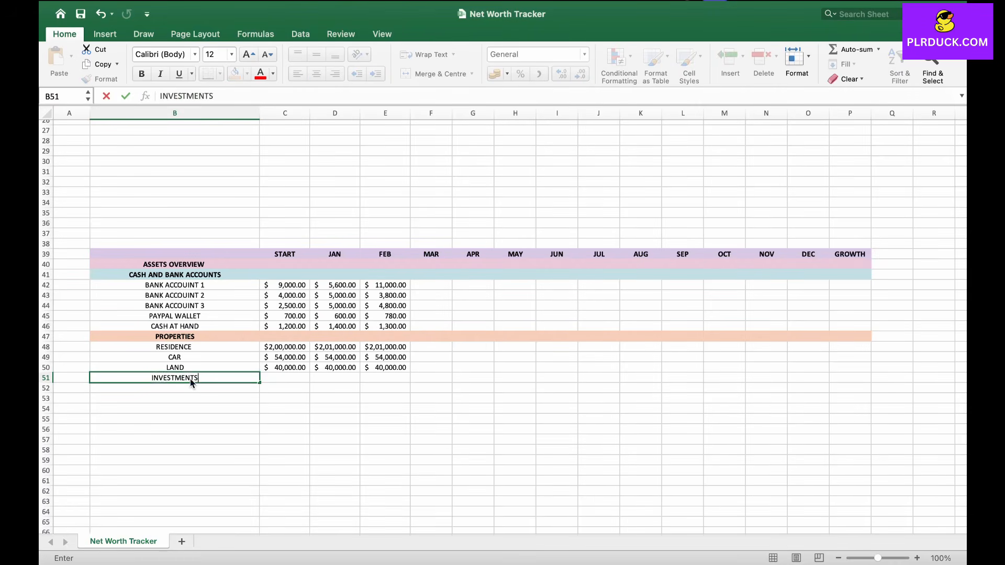
pyautogui.click(808, 378)
# Step: Bold the INVESTMENTS row B51:P51 and fill it light purple
pyautogui.moveTo(175, 378); pyautogui.dragTo(850, 378)
pyautogui.click(141, 74)
pyautogui.click(246, 74)
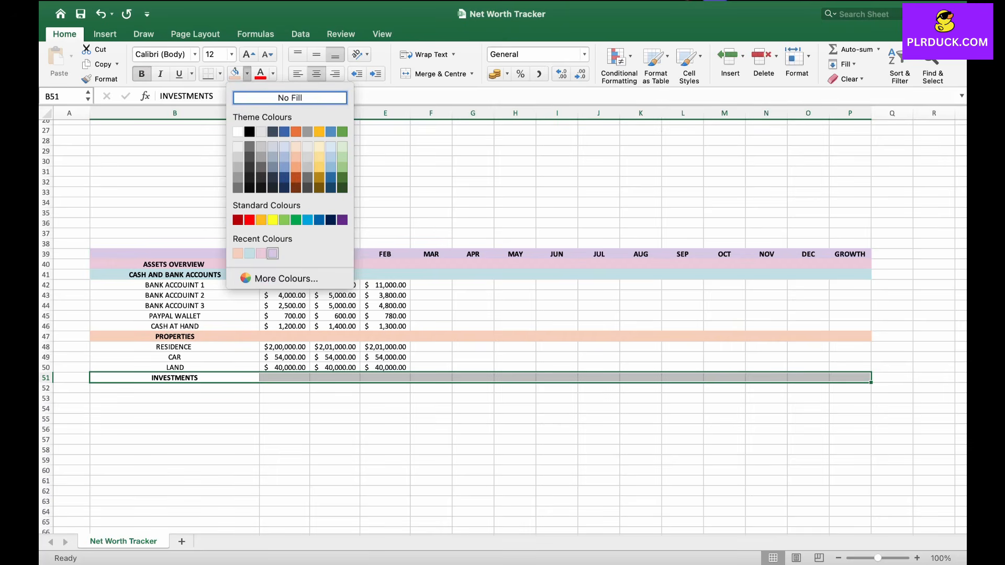
pyautogui.click(272, 254)
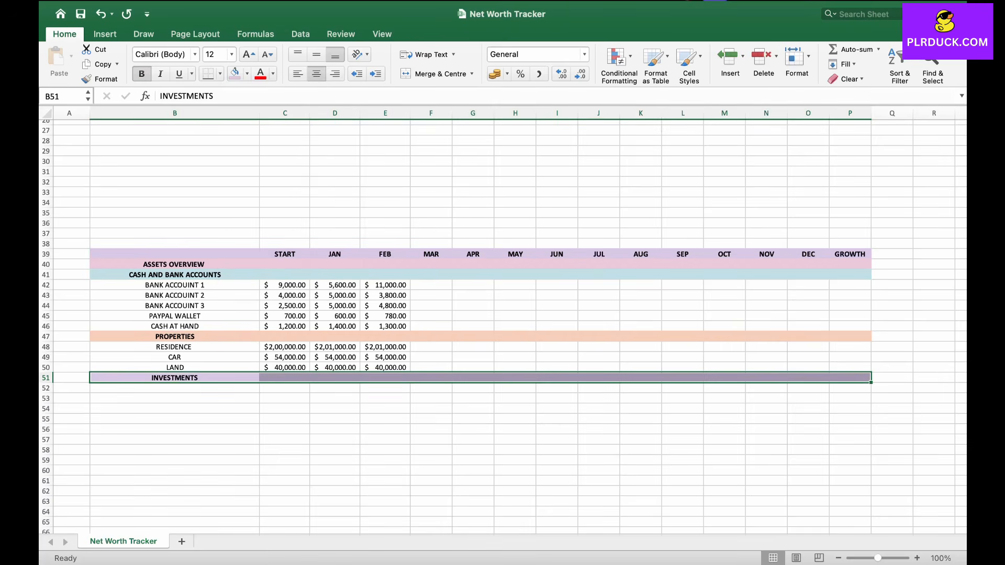
# Step: Enter STOCKS and CRYPTO in B52:B53 under INVESTMENTS
pyautogui.click(174, 387)
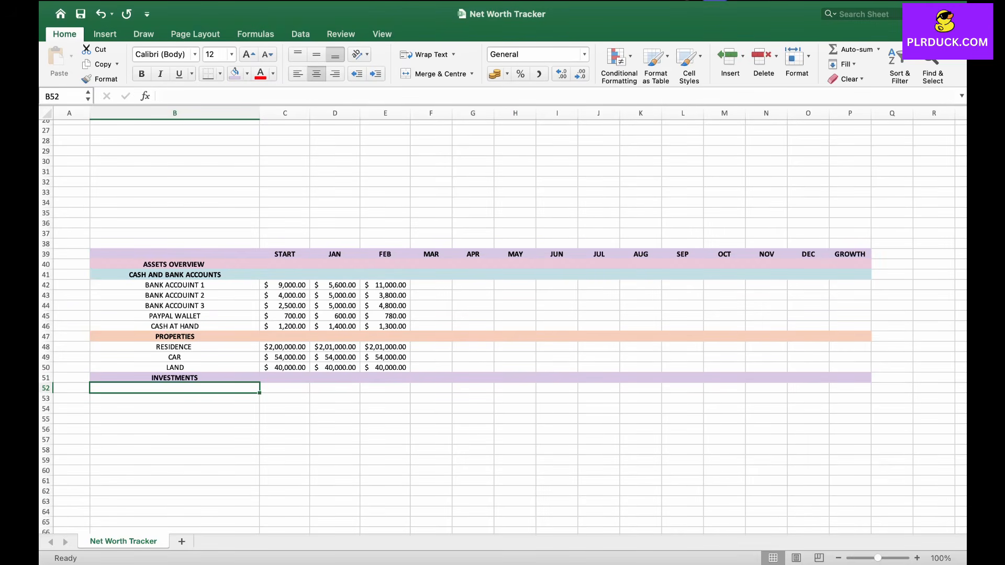
pyautogui.write('STOCKS')
pyautogui.press('Return')
pyautogui.write('C')
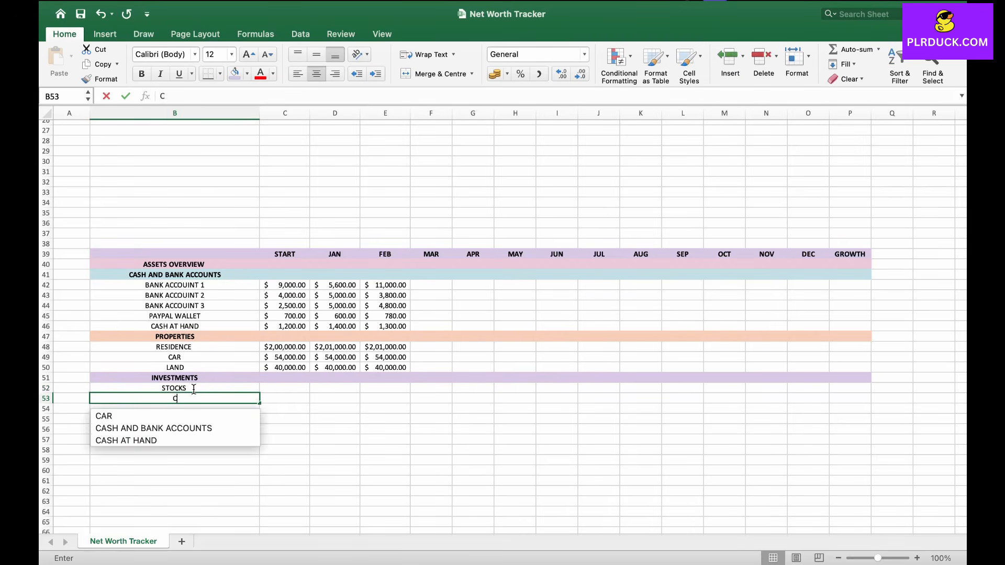
pyautogui.write('RYPTO')
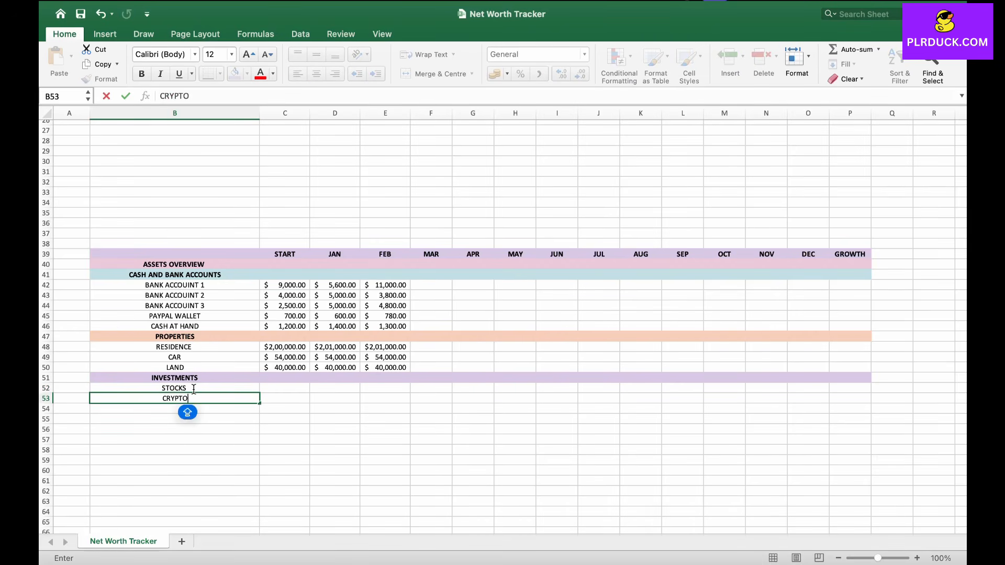
pyautogui.press('Up')
pyautogui.press('Right')
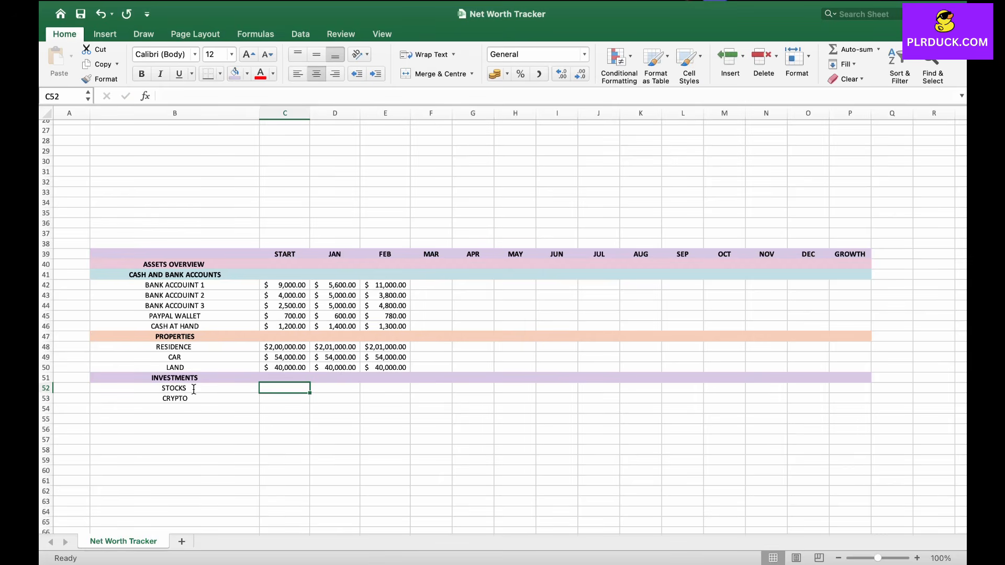
# Step: Enter START values 53000 for STOCKS and 3000 for CRYPTO
pyautogui.write('53000')
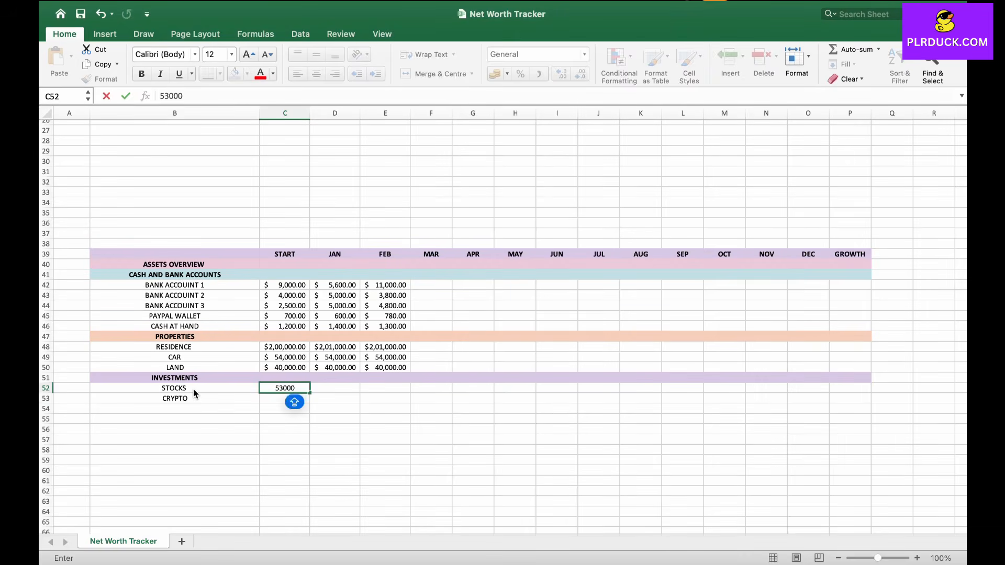
pyautogui.press('Return')
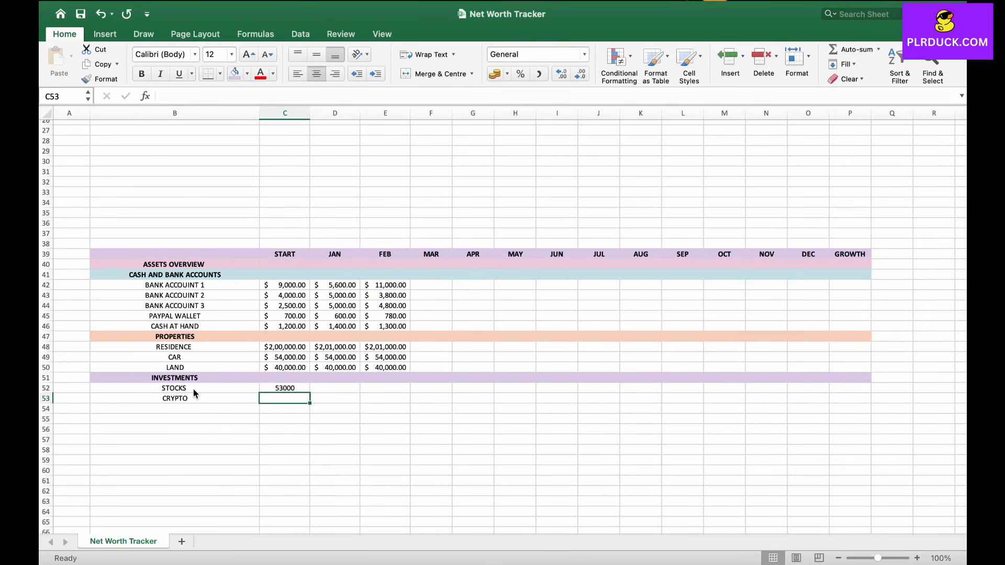
pyautogui.write('3000')
pyautogui.press('Right')
pyautogui.press('Up')
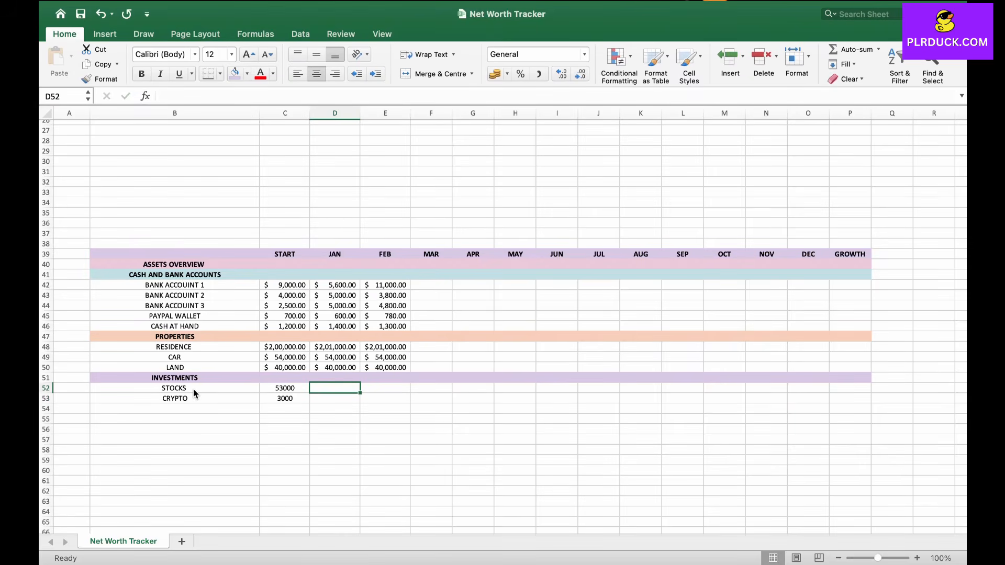
# Step: Enter JAN values 54000 for STOCKS and 3200 for CRYPTO
pyautogui.write('54000')
pyautogui.press('Return')
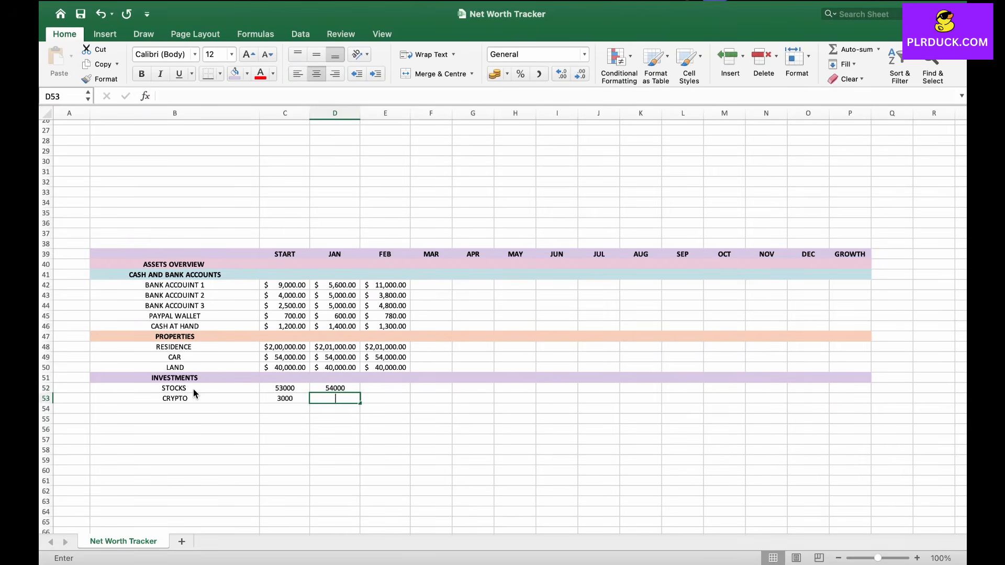
pyautogui.write('3200')
pyautogui.press('Tab')
pyautogui.press('Up')
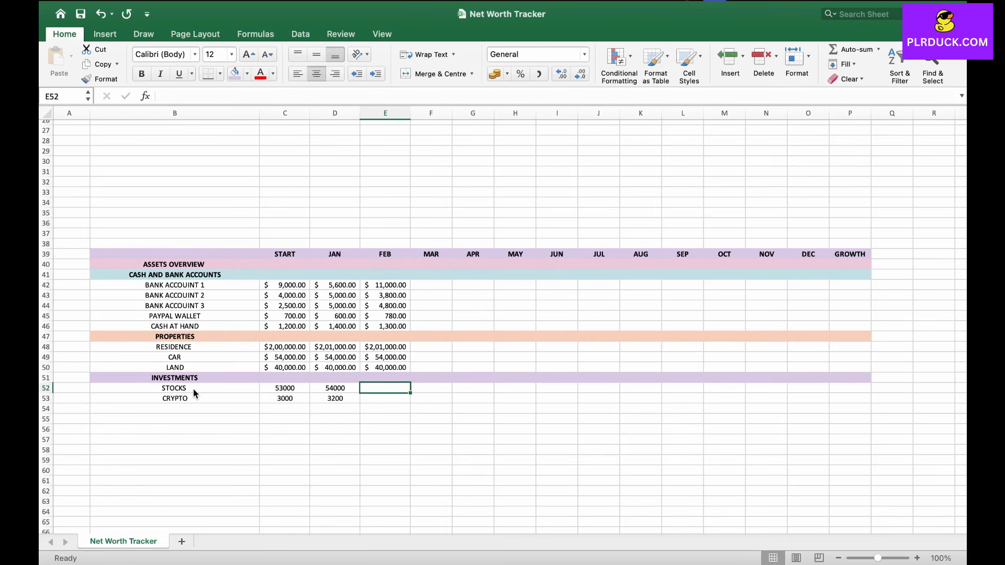
# Step: Enter FEB values 56000 for STOCKS and 3300 for CRYPTO
pyautogui.write('56000')
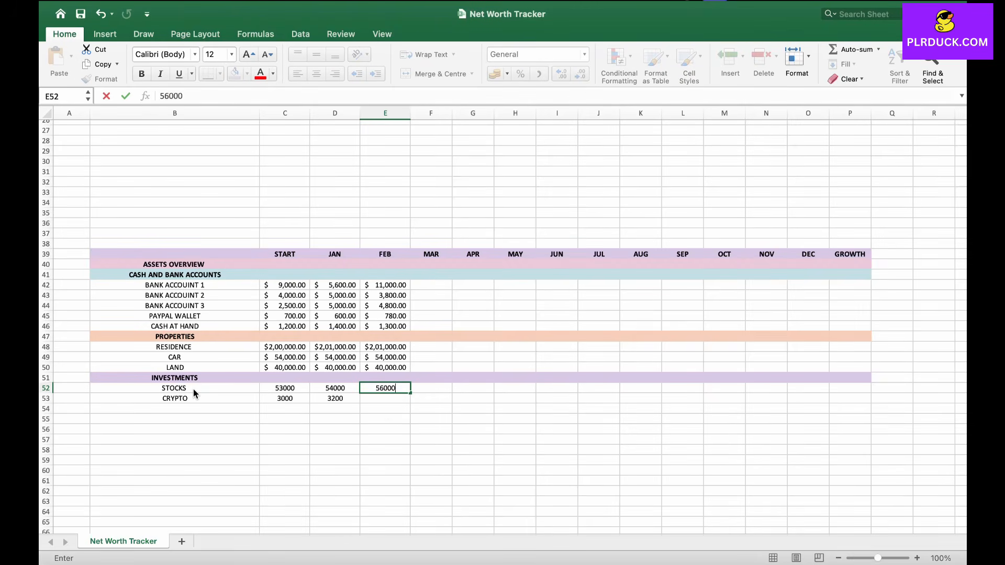
pyautogui.press('Return')
pyautogui.write('3300')
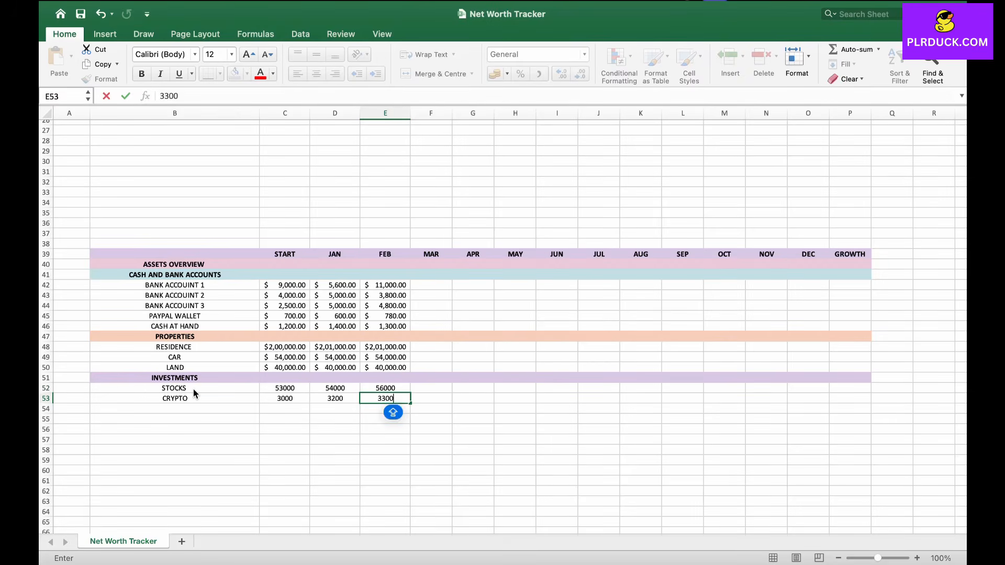
pyautogui.press('Tab')
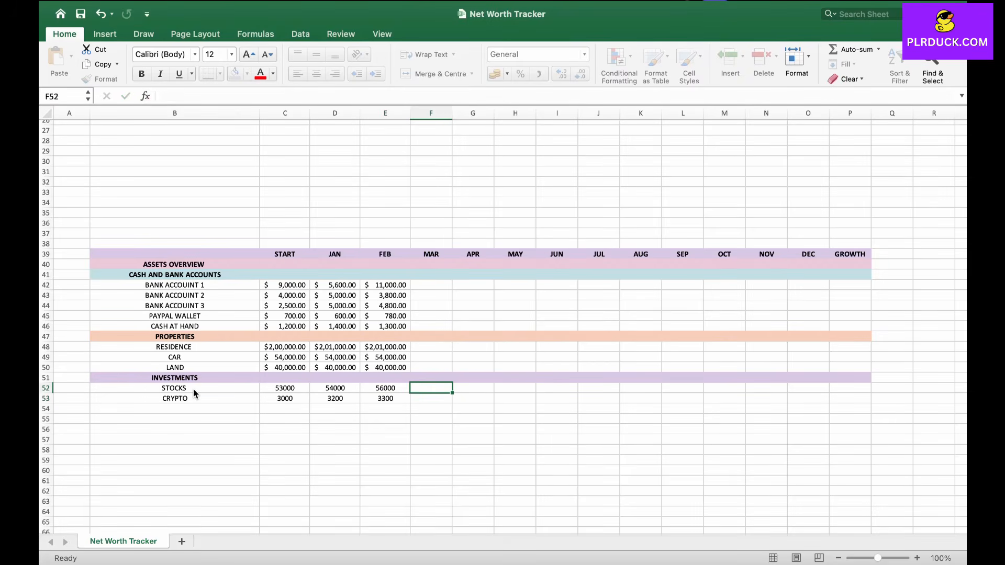
# Step: Apply the US dollar accounting number format to the investment values C52:E53
pyautogui.moveTo(285, 388); pyautogui.dragTo(386, 399)
pyautogui.click(507, 75)
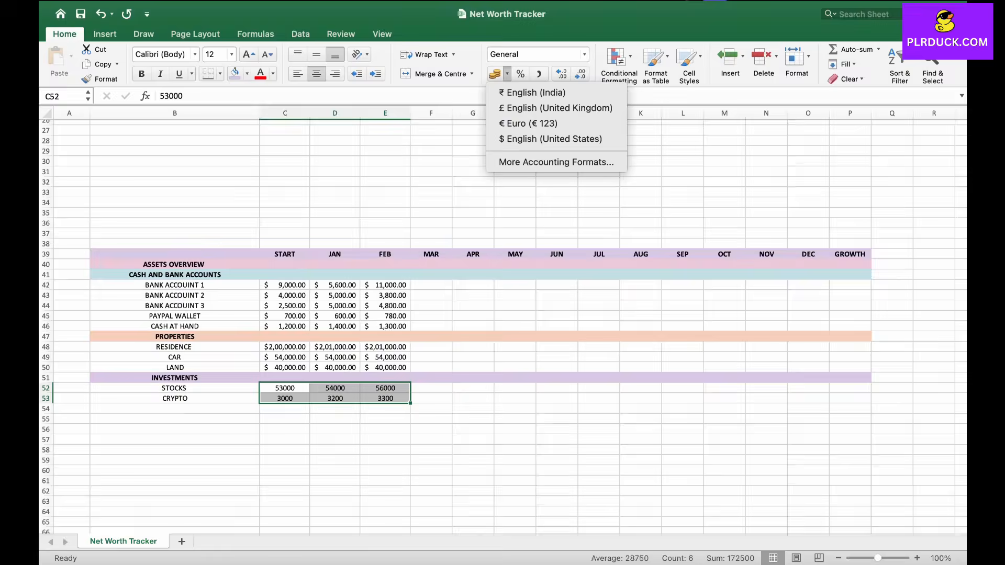
pyautogui.click(550, 138)
pyautogui.click(430, 408)
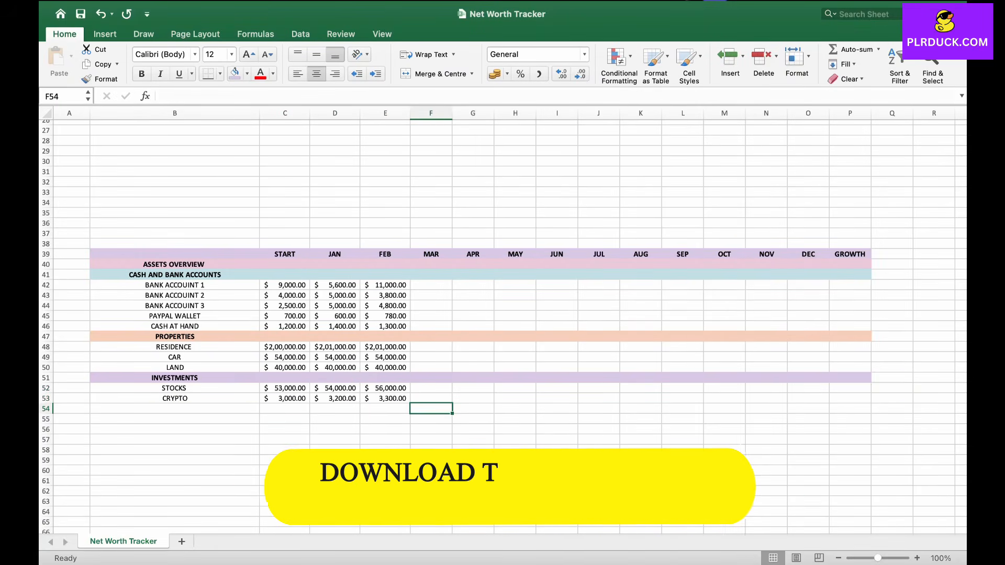
# Step: Enter the label OTHER ASSETS in B54 below CRYPTO
pyautogui.click(175, 409)
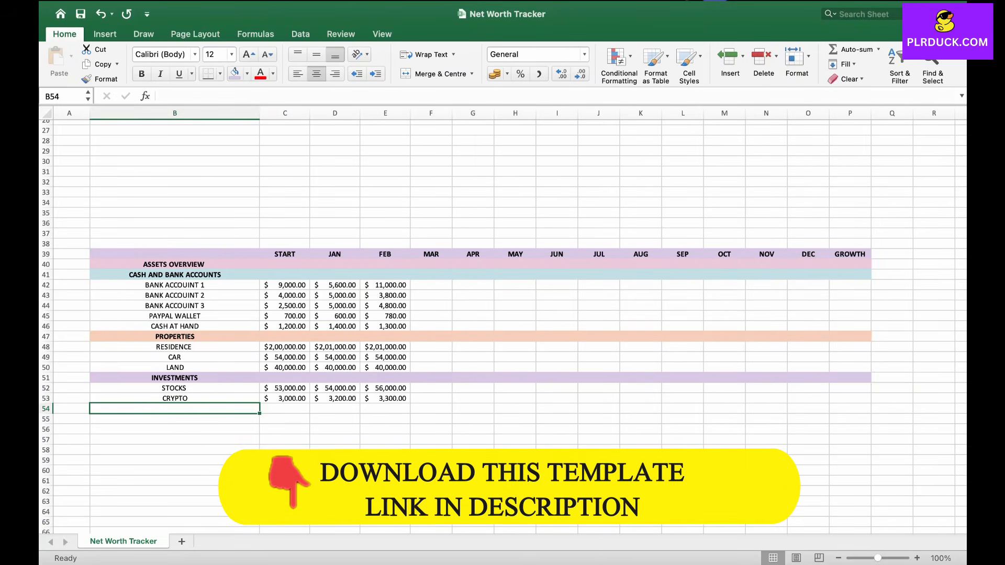
pyautogui.write('OTHER ASSETS')
pyautogui.press('Return')
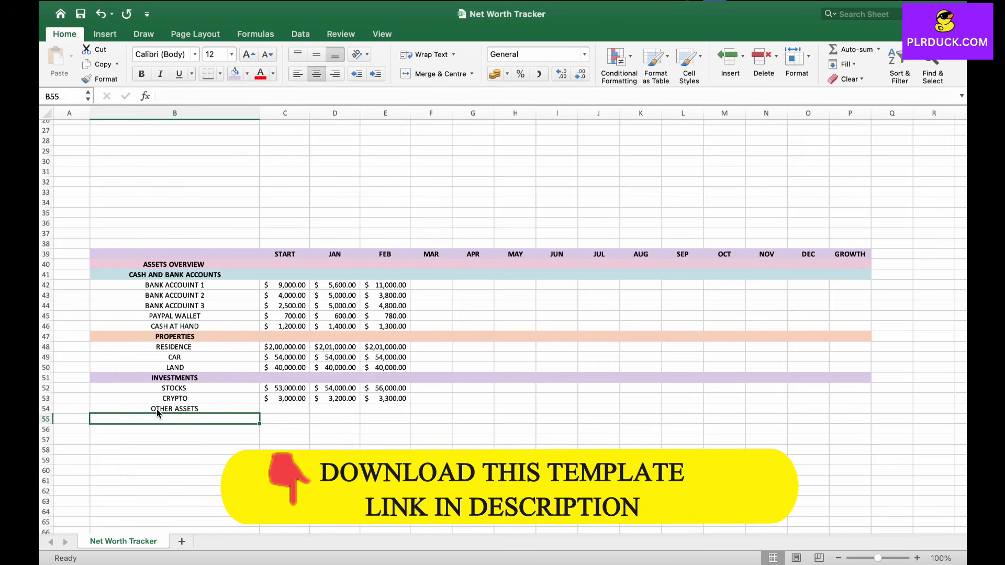
# Step: Format the OTHER ASSETS row across the table in bold with the recent peach fill colour
pyautogui.scroll(-1, 157, 409)
pyautogui.scroll(-1, 156, 409)
pyautogui.moveTo(179, 372); pyautogui.dragTo(855, 371)
pyautogui.click(142, 74)
pyautogui.click(246, 73)
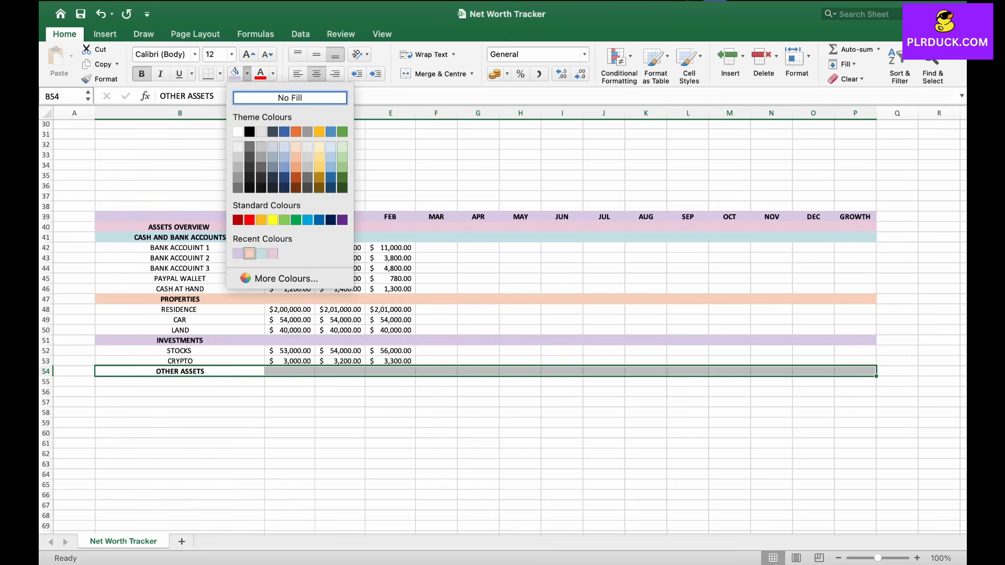
pyautogui.click(250, 253)
# Step: Add a COPYRIGHT row with START 2800, JAN 2700 and FEB 2950
pyautogui.click(180, 392)
pyautogui.click(179, 383)
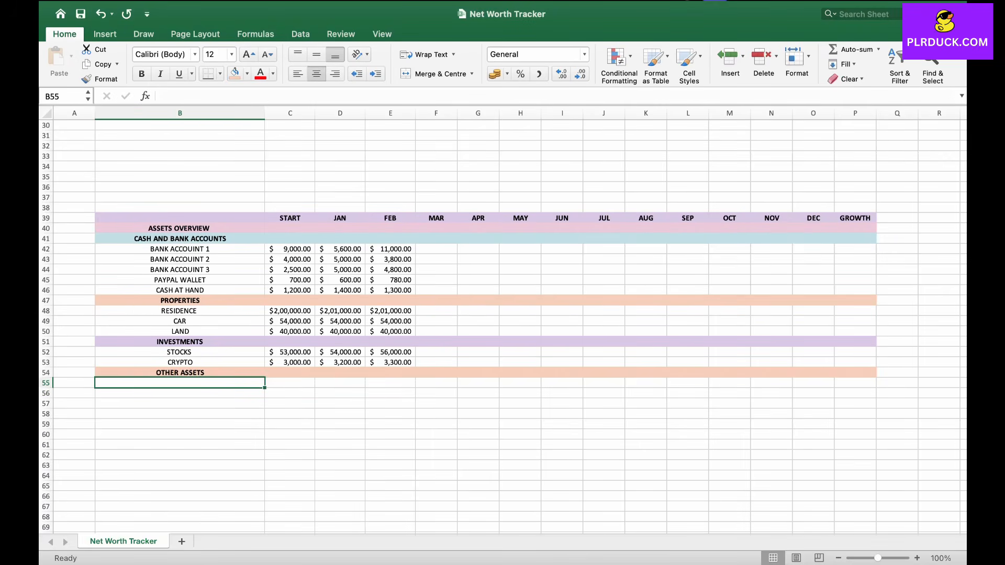
pyautogui.write('COPYRIGHT')
pyautogui.press('Tab')
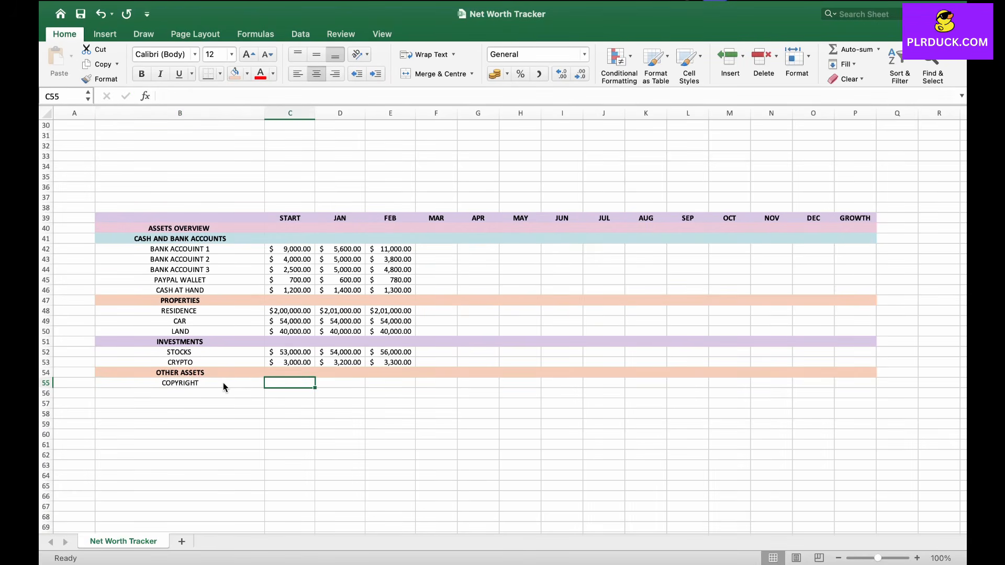
pyautogui.write('2800')
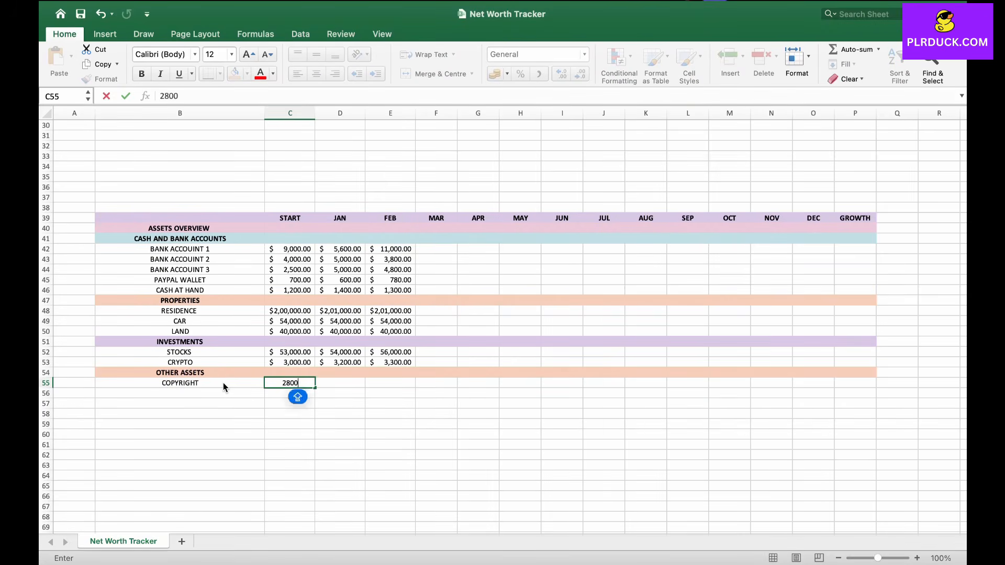
pyautogui.press('Tab')
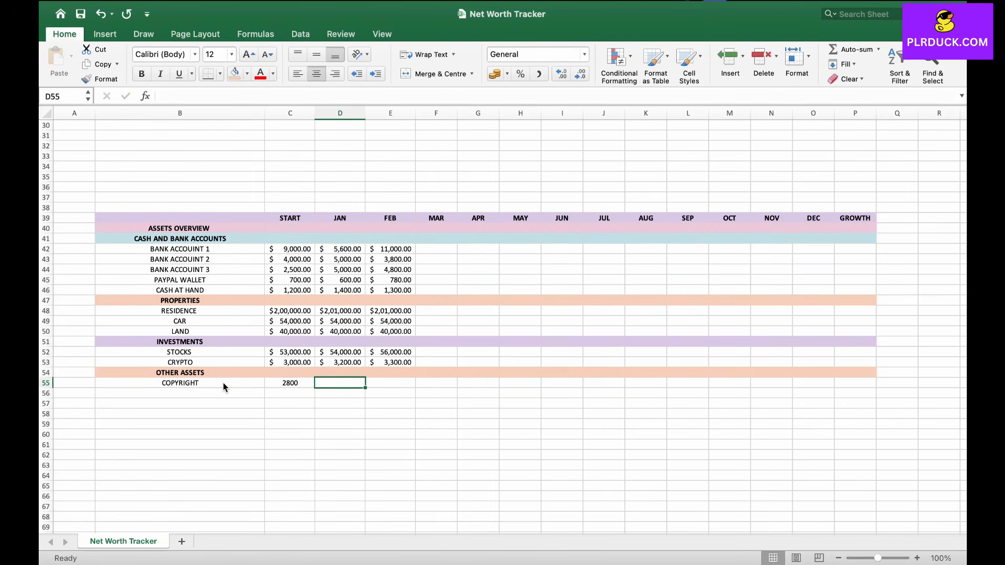
pyautogui.write('2700')
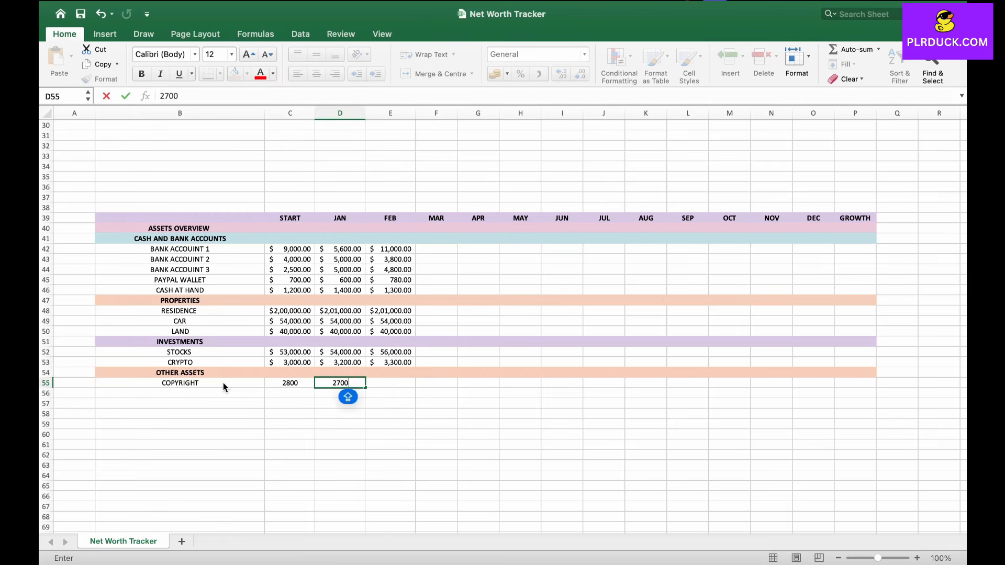
pyautogui.press('Tab')
pyautogui.write('2950')
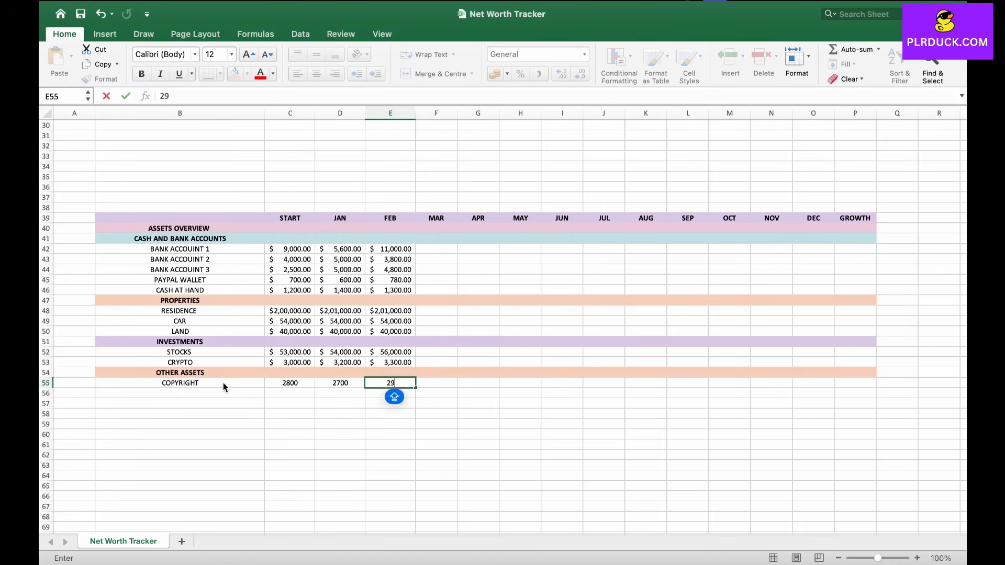
pyautogui.press('Return')
# Step: Enter ASSETS 1 in B56 and autofill it down to ASSETS 5 in B60
pyautogui.press('Left')
pyautogui.press('Left')
pyautogui.press('Left')
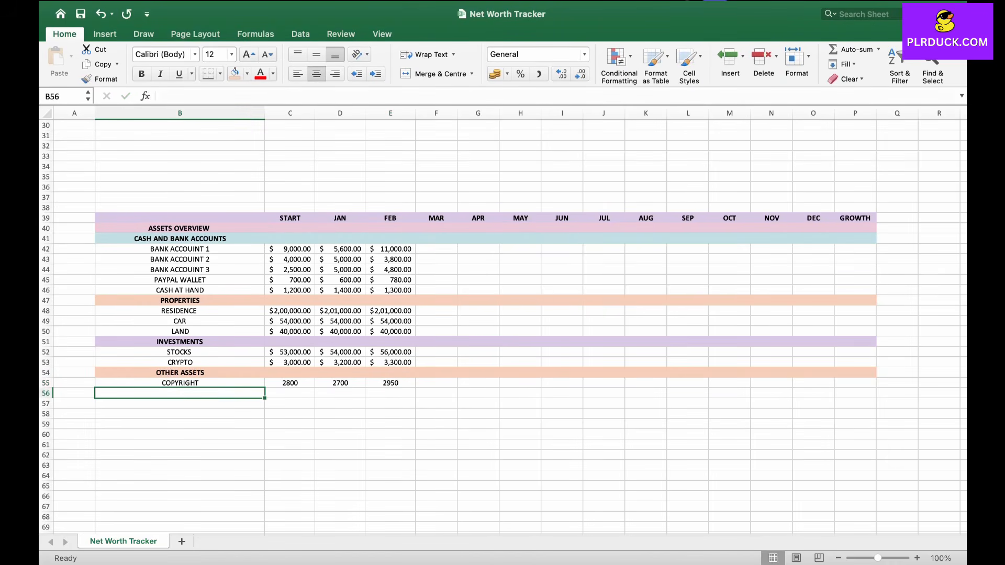
pyautogui.write('ASSET')
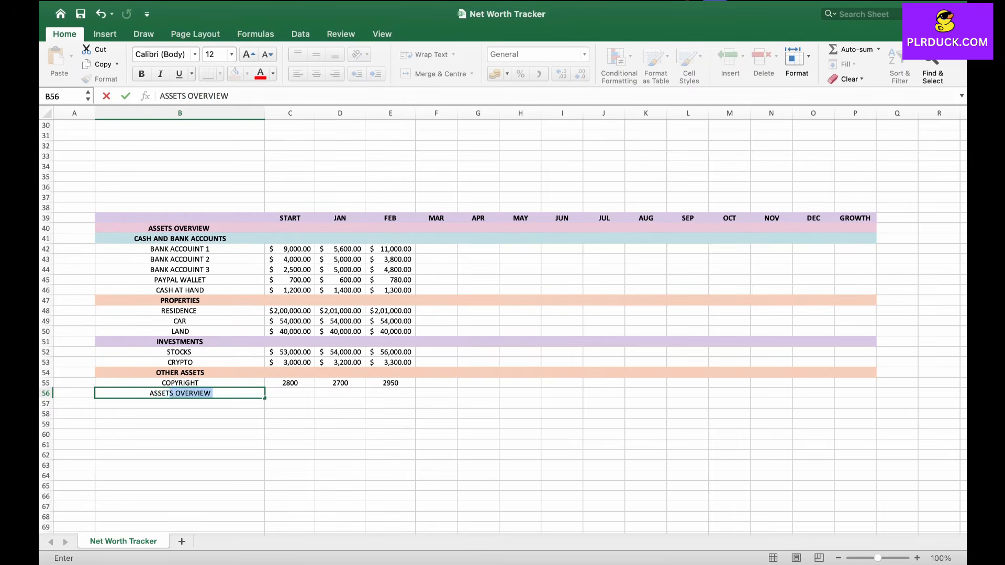
pyautogui.write('S 1')
pyautogui.moveTo(265, 399); pyautogui.dragTo(265, 439)
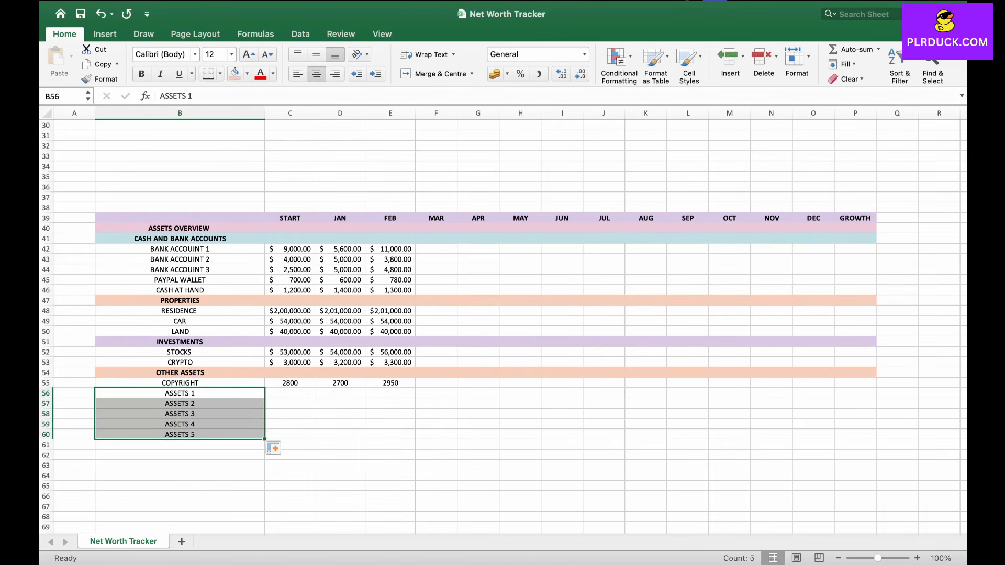
# Step: Apply the US dollar accounting number format to the copyright values C55:E55
pyautogui.click(290, 435)
pyautogui.moveTo(290, 382); pyautogui.dragTo(391, 383)
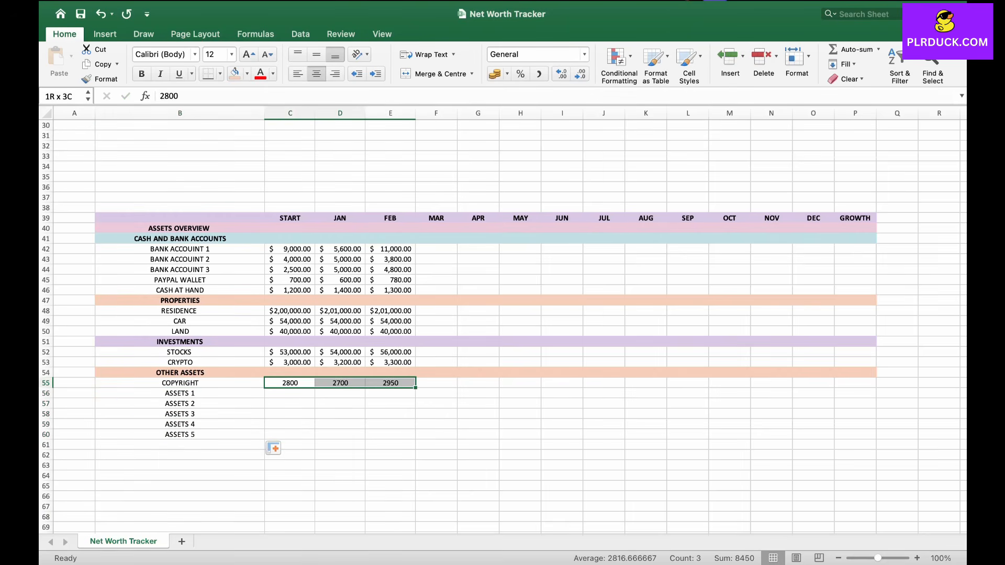
pyautogui.click(507, 74)
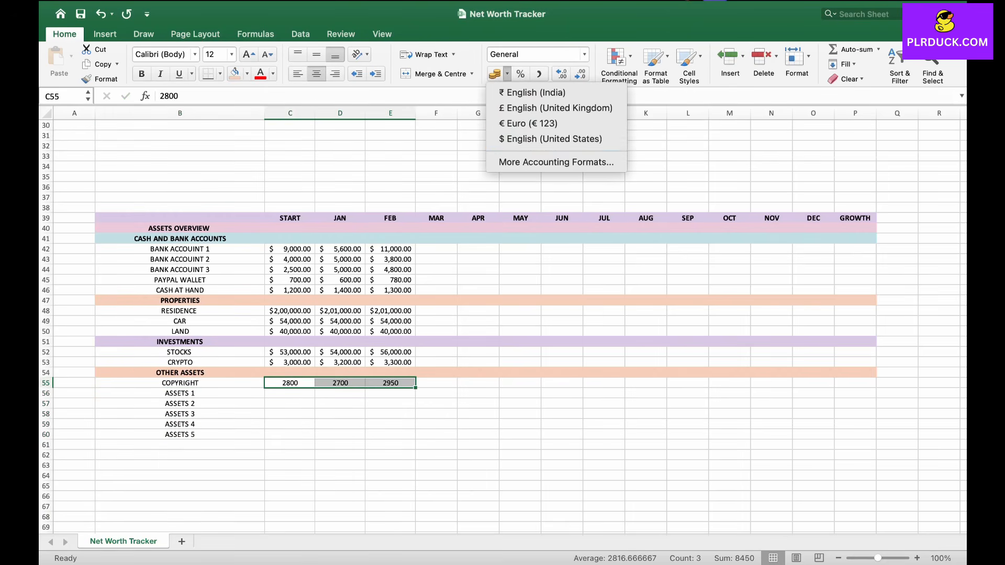
pyautogui.click(529, 137)
# Step: Enter a SUM formula in C41 totalling the cash and bank accounts C42:C46
pyautogui.click(290, 403)
pyautogui.scroll(-1, 289, 403)
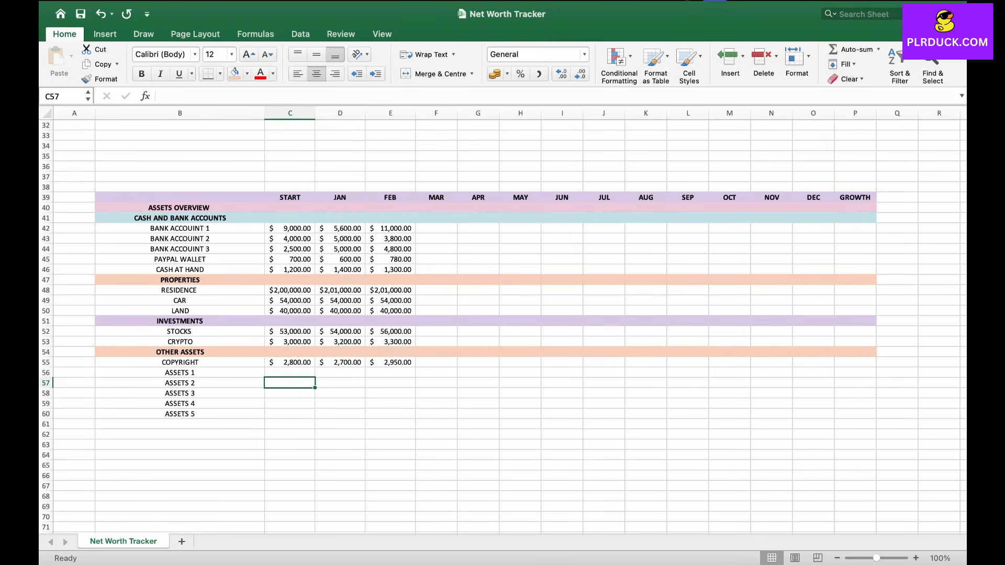
pyautogui.scroll(5, 280, 385)
pyautogui.scroll(5, 297, 386)
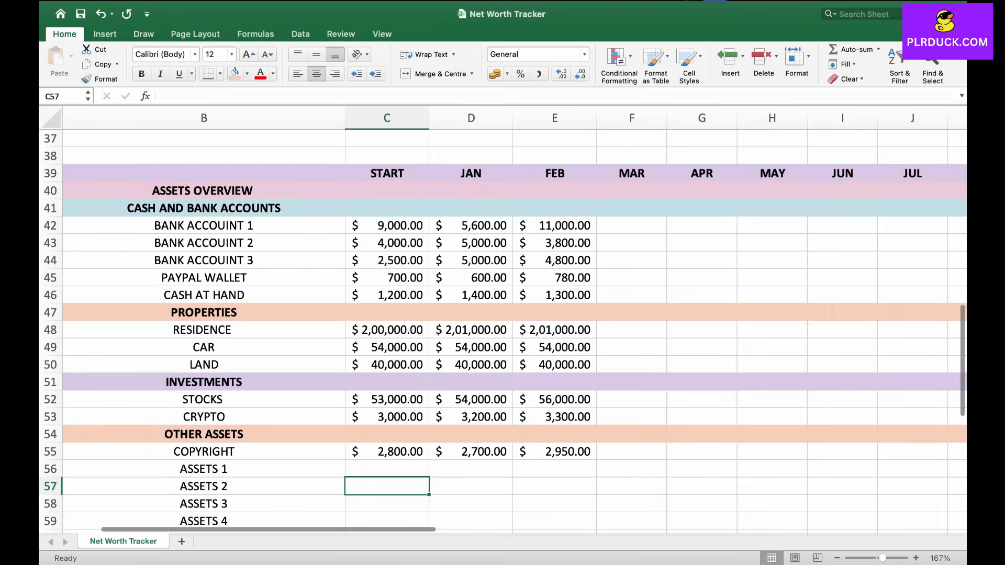
pyautogui.doubleClick(387, 215)
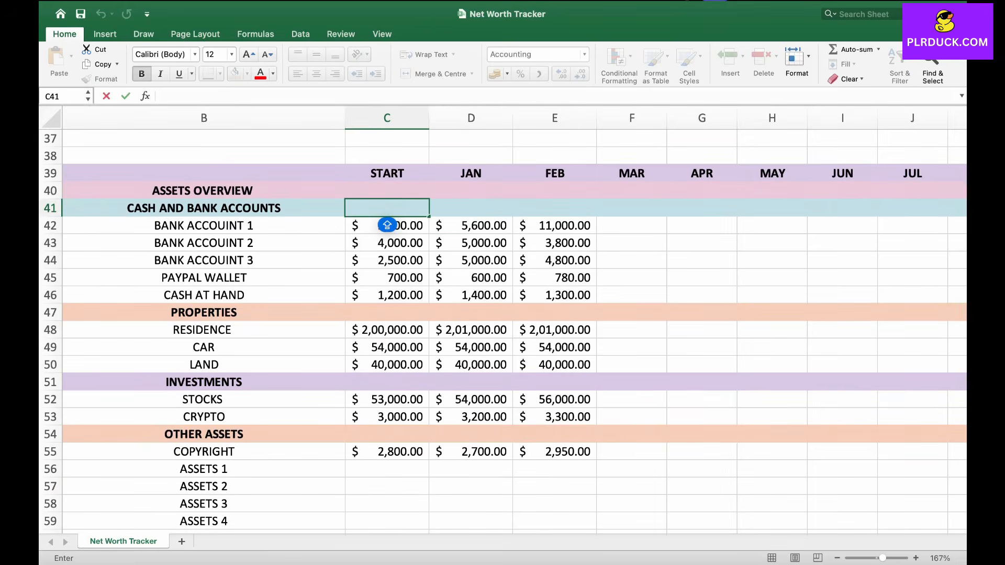
pyautogui.write('=')
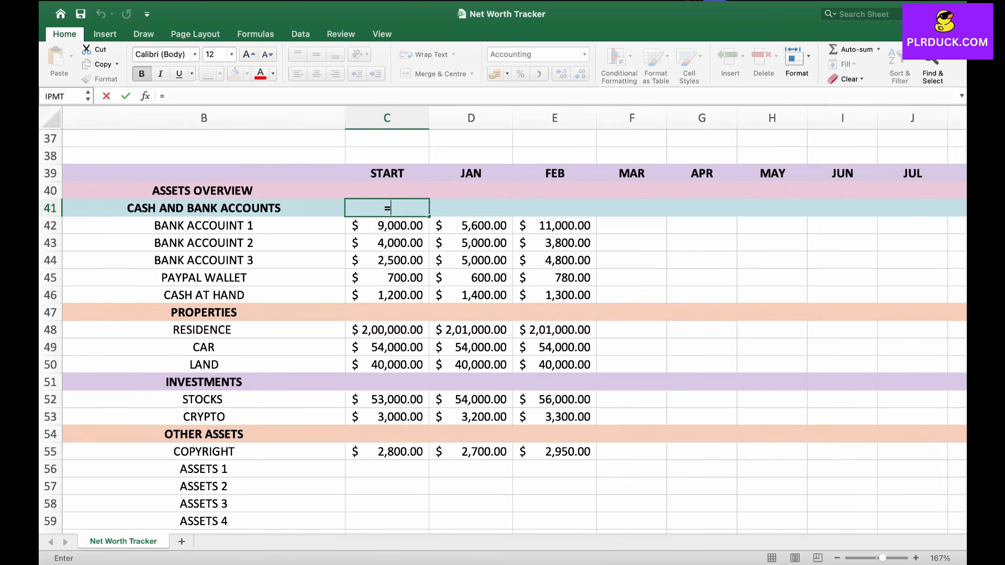
pyautogui.write('SUM')
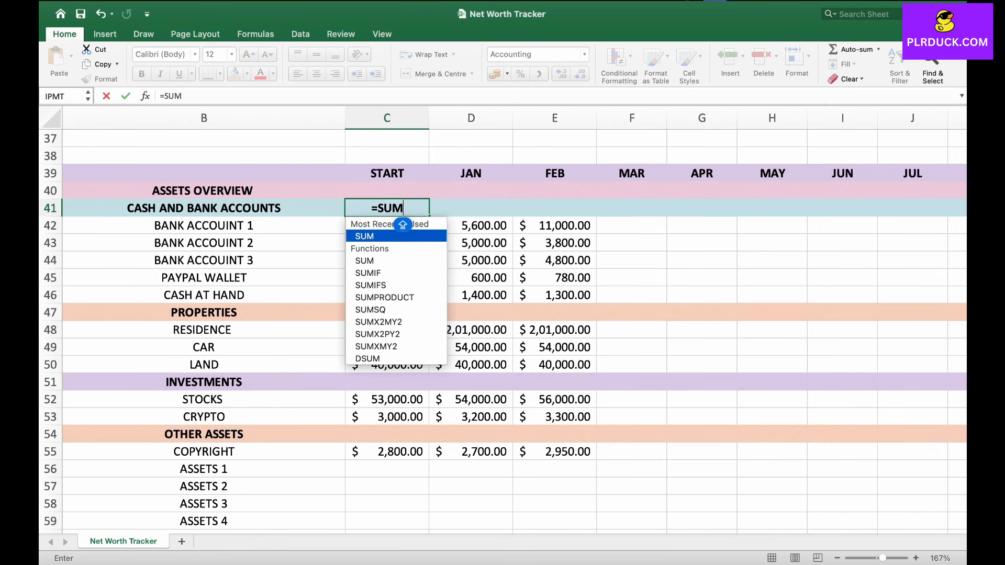
pyautogui.doubleClick(404, 228)
pyautogui.moveTo(405, 229); pyautogui.dragTo(404, 295)
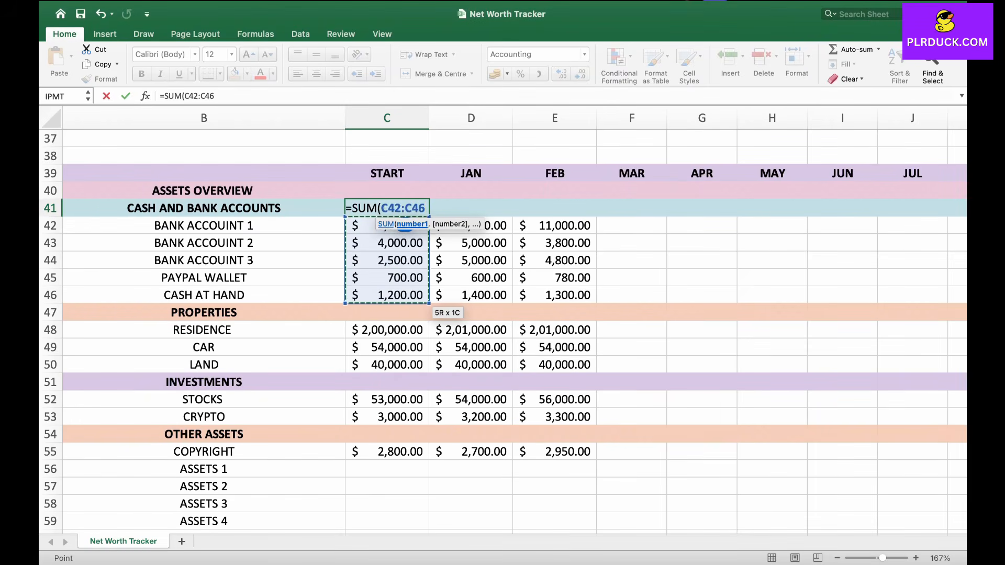
pyautogui.write(')')
pyautogui.press('capslock')
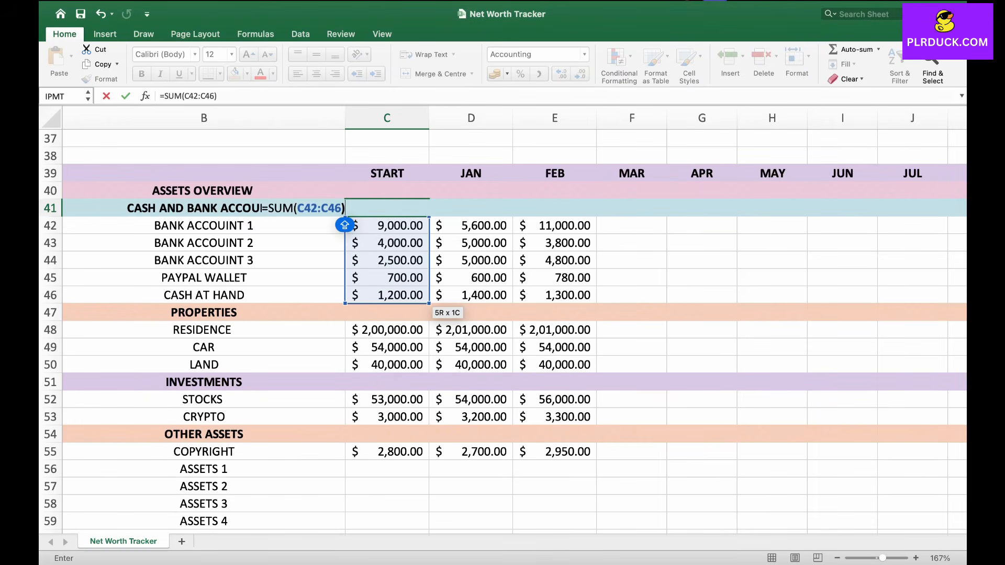
pyautogui.press('Return')
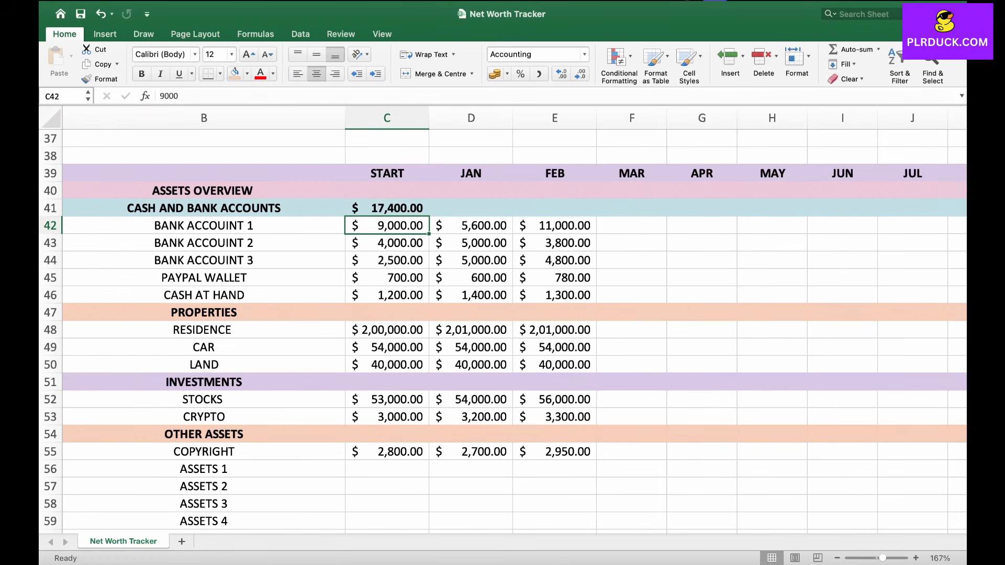
# Step: Fill the cash and bank accounts total formula across row 41 from START through DEC
pyautogui.click(387, 209)
pyautogui.moveTo(429, 215); pyautogui.dragTo(586, 213)
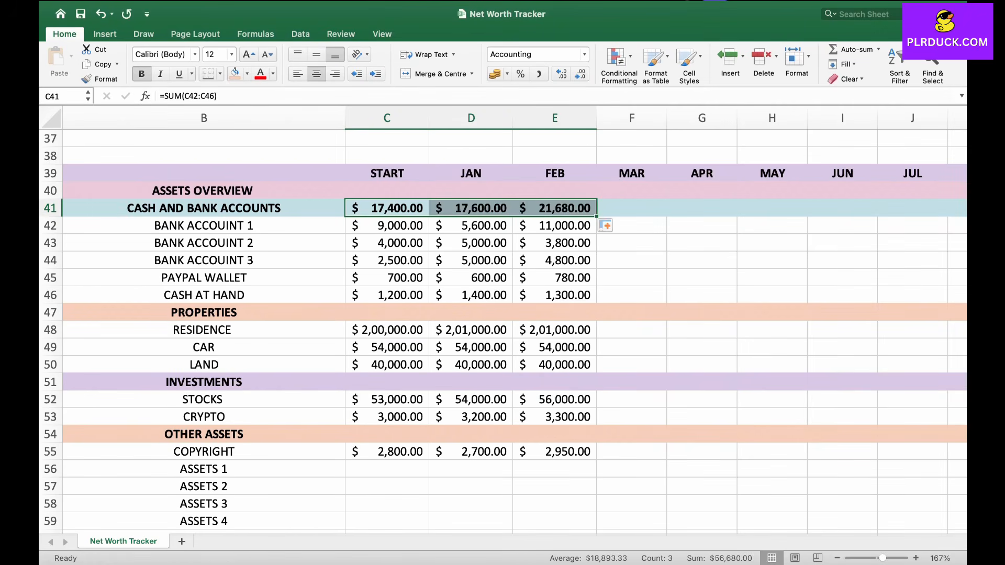
pyautogui.hscroll(3, 503, 314)
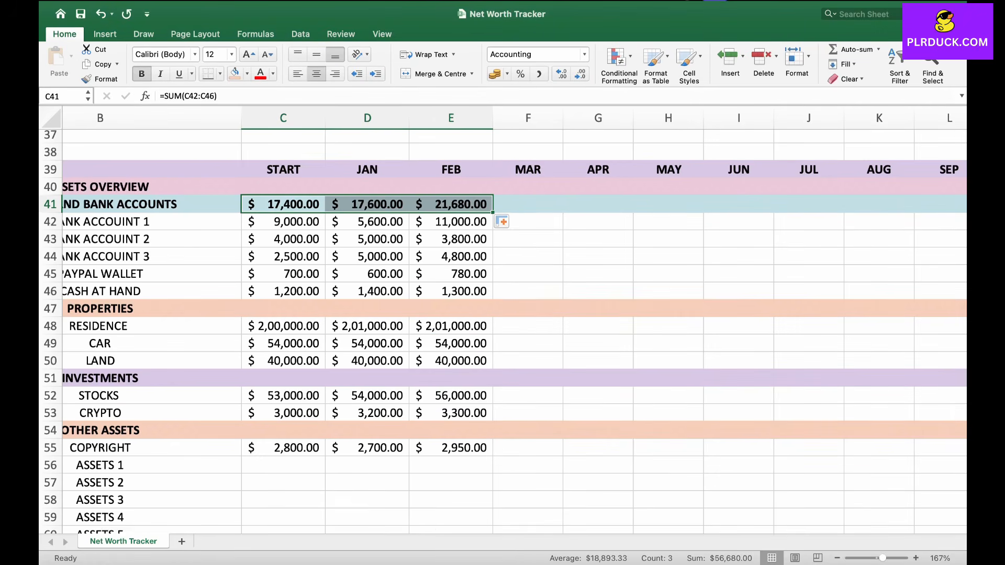
pyautogui.scroll(-3, 502, 314)
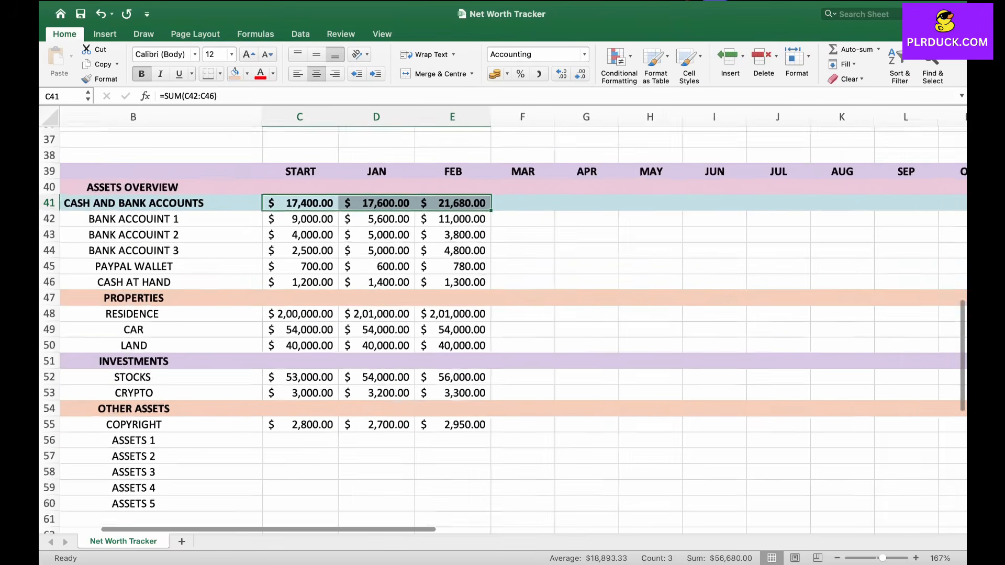
pyautogui.moveTo(503, 210); pyautogui.dragTo(837, 209)
pyautogui.click(530, 251)
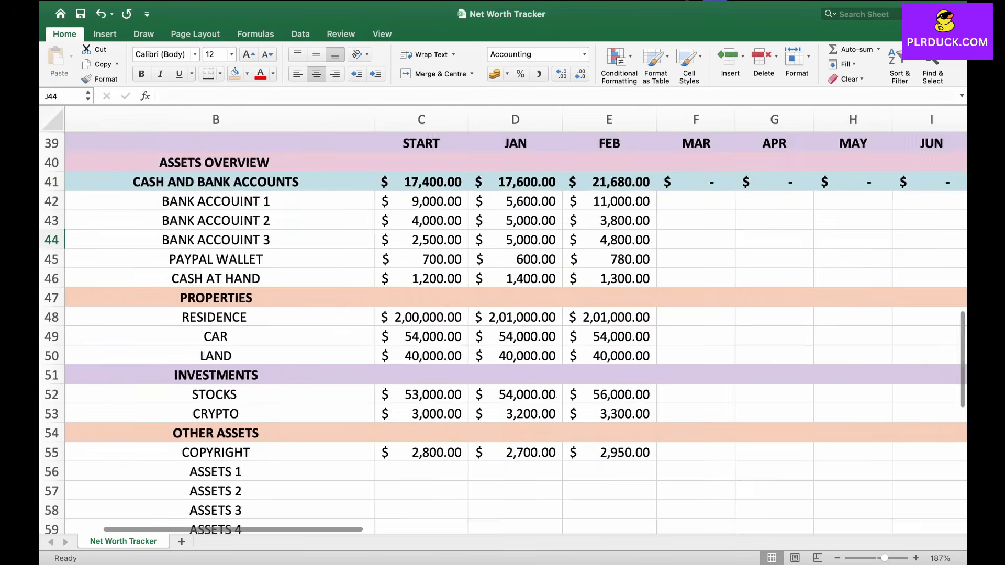
# Step: Enter a SUM formula in C47 totalling the properties C48:C50
pyautogui.hscroll(1, 503, 314)
pyautogui.click(386, 296)
pyautogui.write('=SUM(')
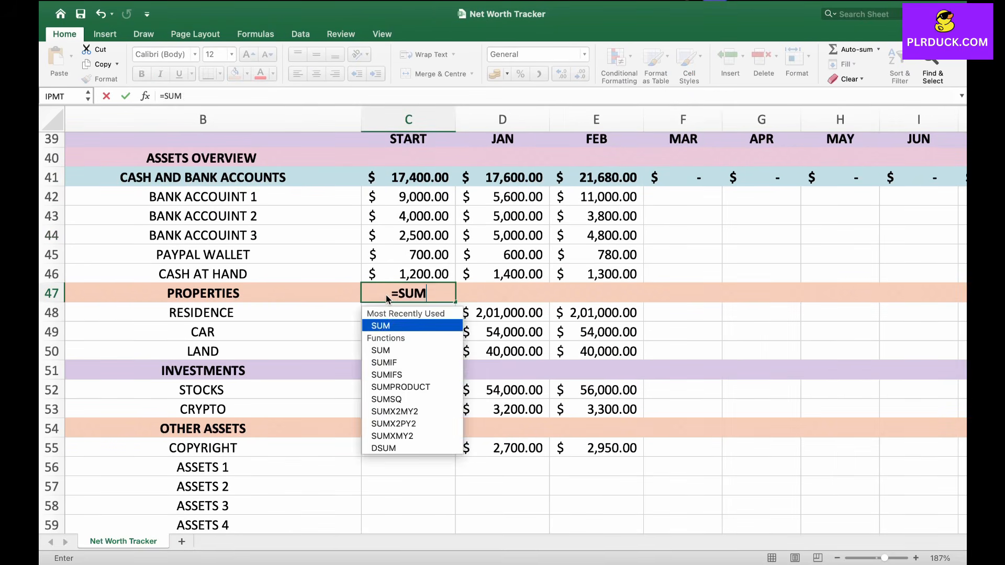
pyautogui.moveTo(408, 313); pyautogui.dragTo(434, 352)
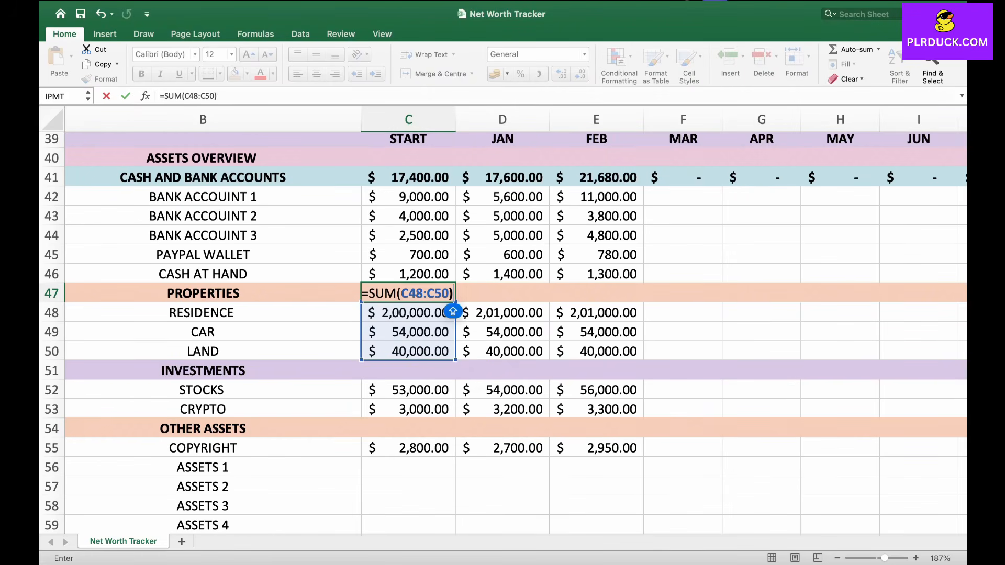
pyautogui.press('Return')
# Step: Fill the properties total formula across row 47 from START through DEC
pyautogui.scroll(-5, 418, 293)
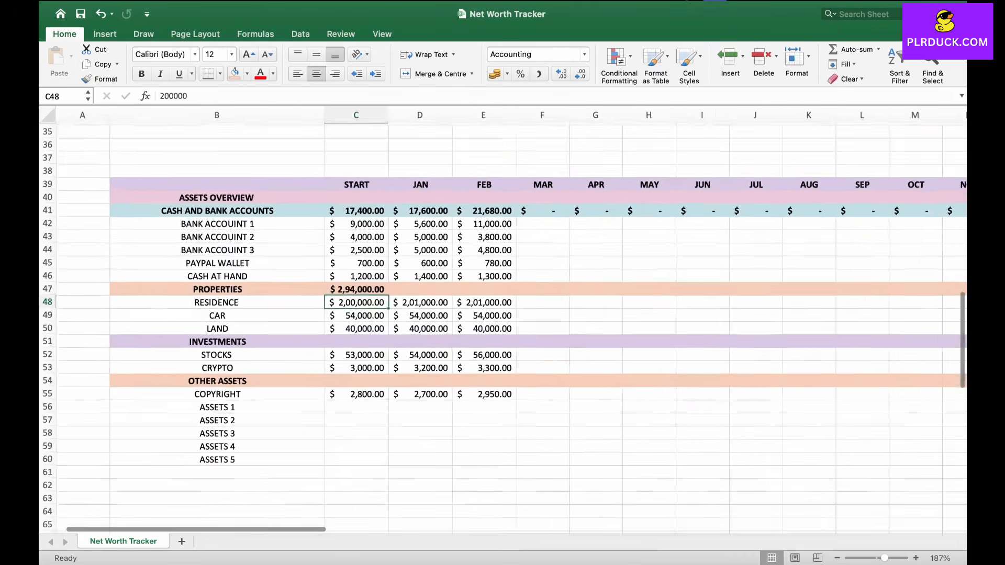
pyautogui.click(294, 289)
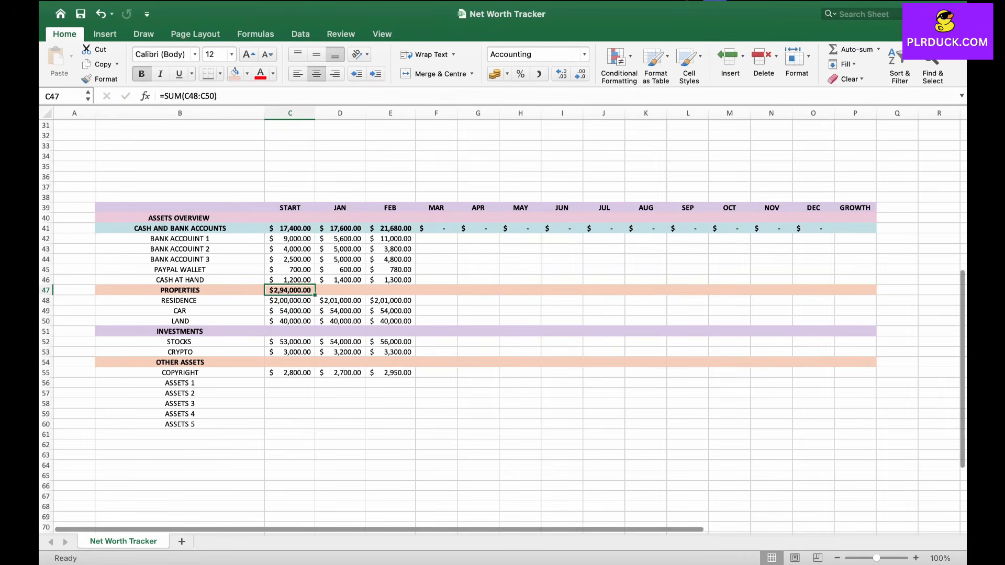
pyautogui.moveTo(315, 295); pyautogui.dragTo(834, 295)
pyautogui.scroll(5, 409, 329)
pyautogui.hscroll(-3, 409, 328)
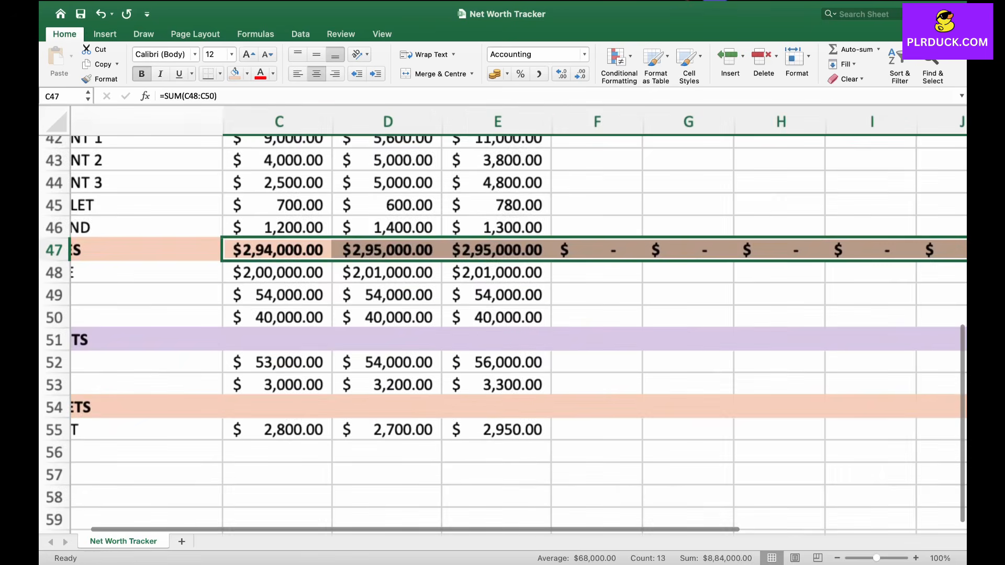
# Step: Enter a SUM formula in C51 totalling the investments C52:C53
pyautogui.click(409, 329)
pyautogui.scroll(-1, 409, 329)
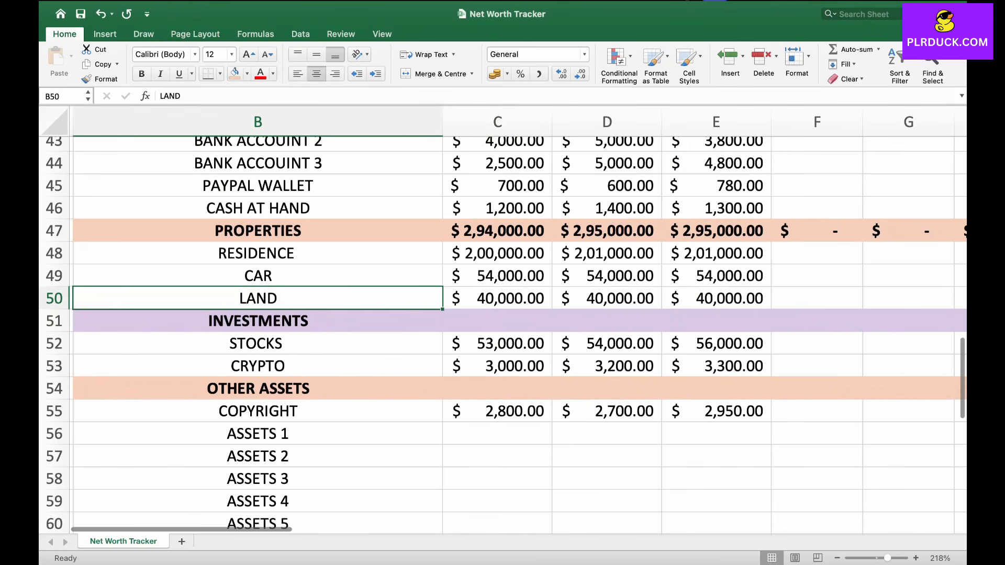
pyautogui.click(497, 321)
pyautogui.write('=')
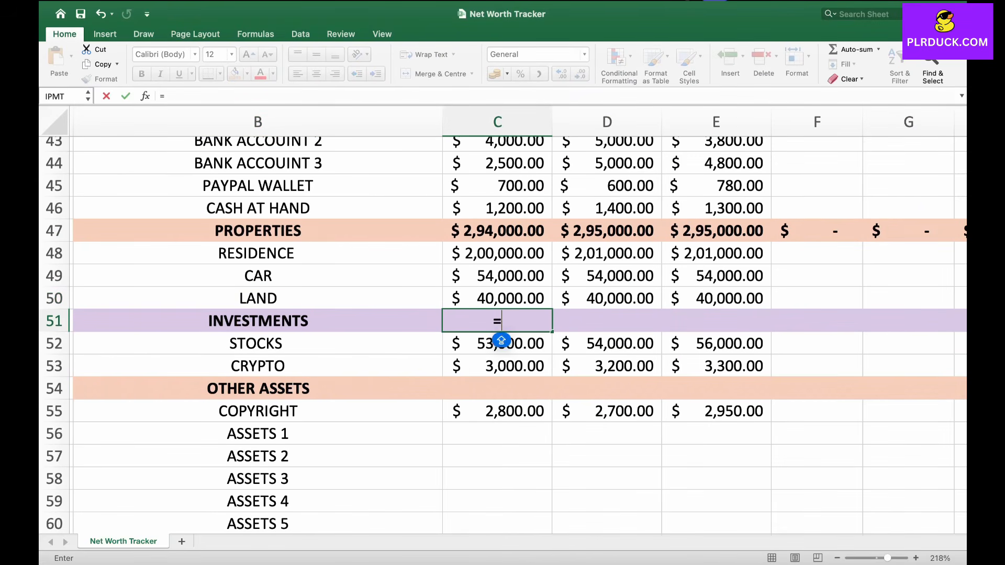
pyautogui.write('SUM(')
pyautogui.click(520, 344)
pyautogui.moveTo(519, 343); pyautogui.dragTo(518, 366)
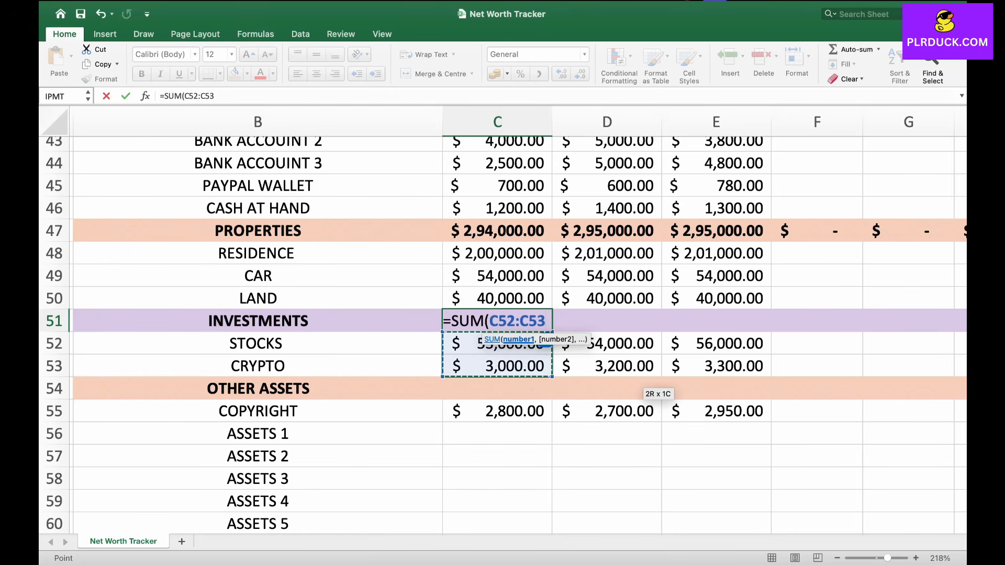
pyautogui.write(')')
pyautogui.press('Return')
pyautogui.hscroll(2, 462, 367)
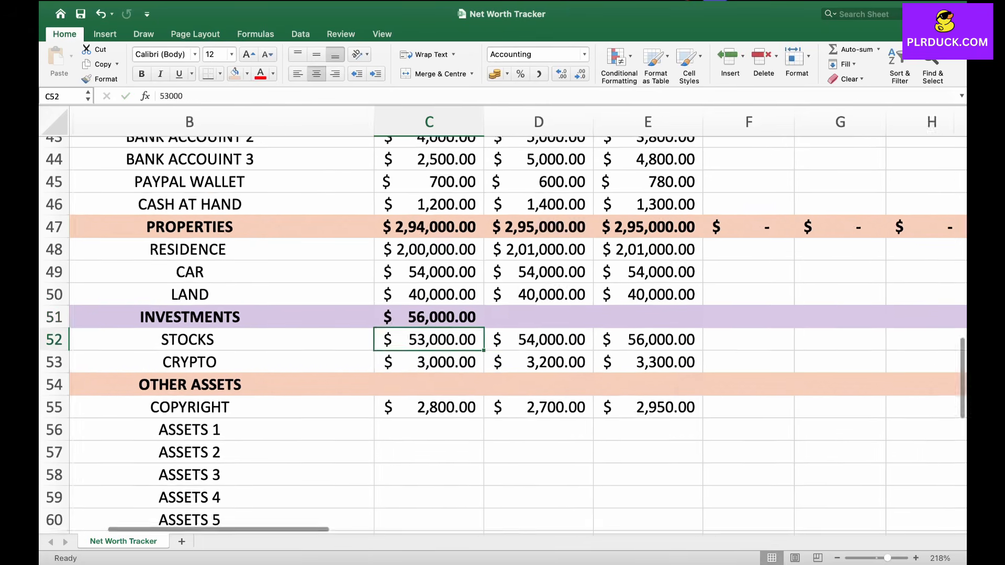
# Step: Fill the investments total formula across row 51 from START through DEC
pyautogui.scroll(-5, 462, 366)
pyautogui.click(253, 321)
pyautogui.moveTo(289, 328); pyautogui.dragTo(837, 321)
pyautogui.hscroll(3, 837, 324)
pyautogui.moveTo(691, 328); pyautogui.dragTo(848, 323)
pyautogui.hscroll(-4, 837, 324)
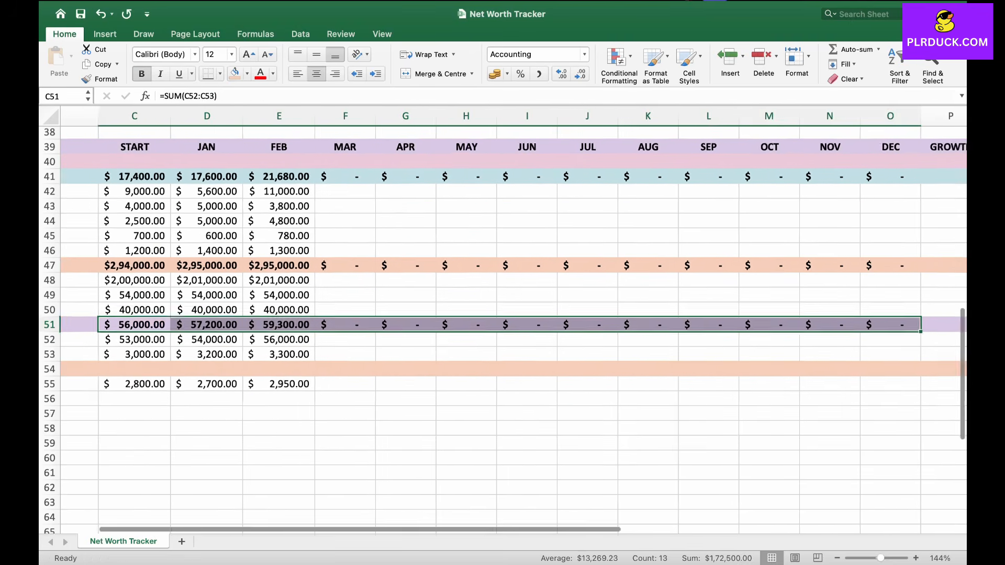
# Step: Enter a SUM formula in C54 totalling the other assets C55:C60
pyautogui.click(267, 363)
pyautogui.scroll(1, 267, 363)
pyautogui.scroll(6, 281, 361)
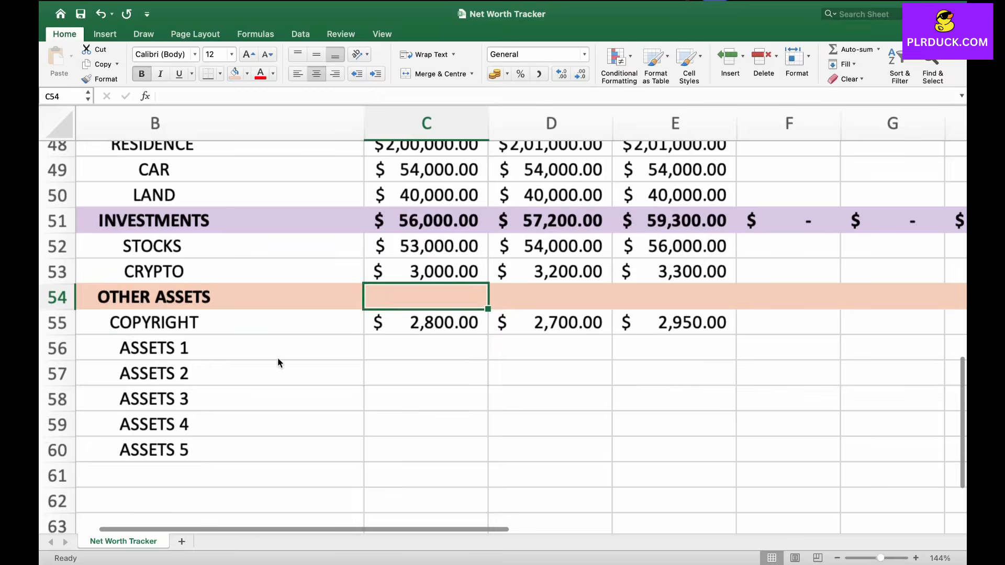
pyautogui.write('=SUM(')
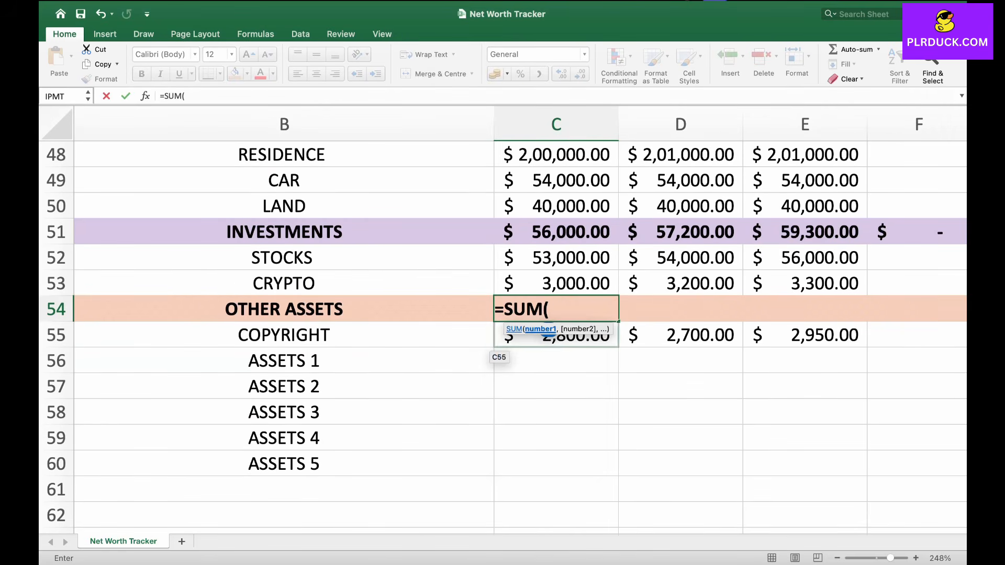
pyautogui.click(528, 340)
pyautogui.moveTo(547, 338); pyautogui.dragTo(612, 471)
pyautogui.write(')')
pyautogui.press('Return')
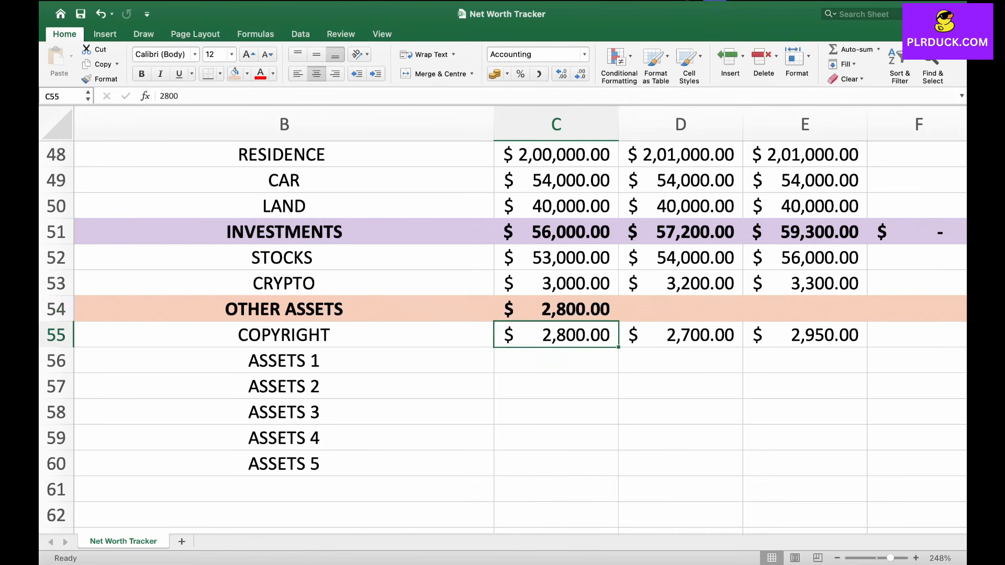
# Step: Fill the other assets total formula across row 54 from START through DEC
pyautogui.scroll(-5, 557, 309)
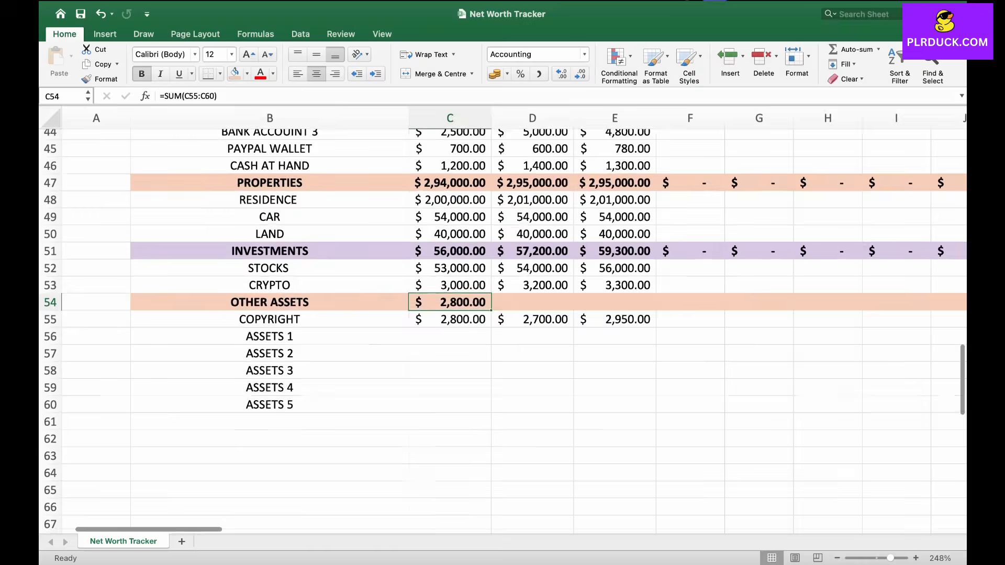
pyautogui.hscroll(4, 514, 324)
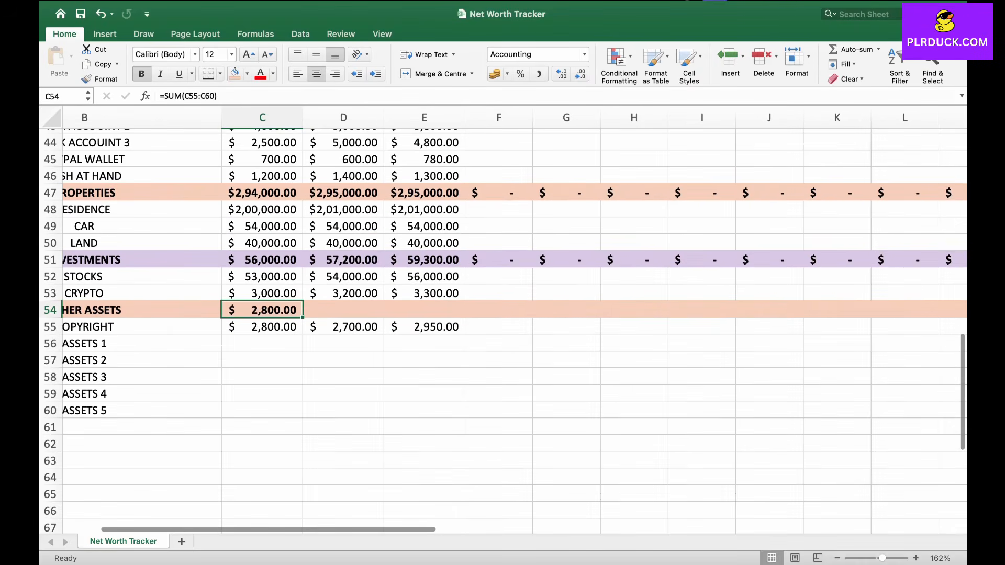
pyautogui.moveTo(303, 318); pyautogui.dragTo(882, 316)
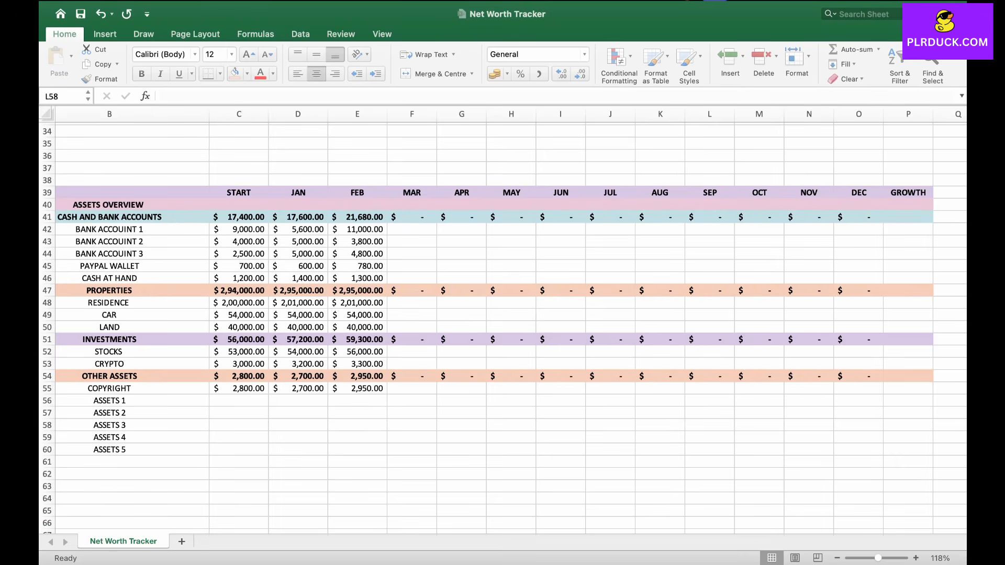
# Step: Enter 14500 as the DEC value for Bank Account 1 in O42
pyautogui.click(239, 229)
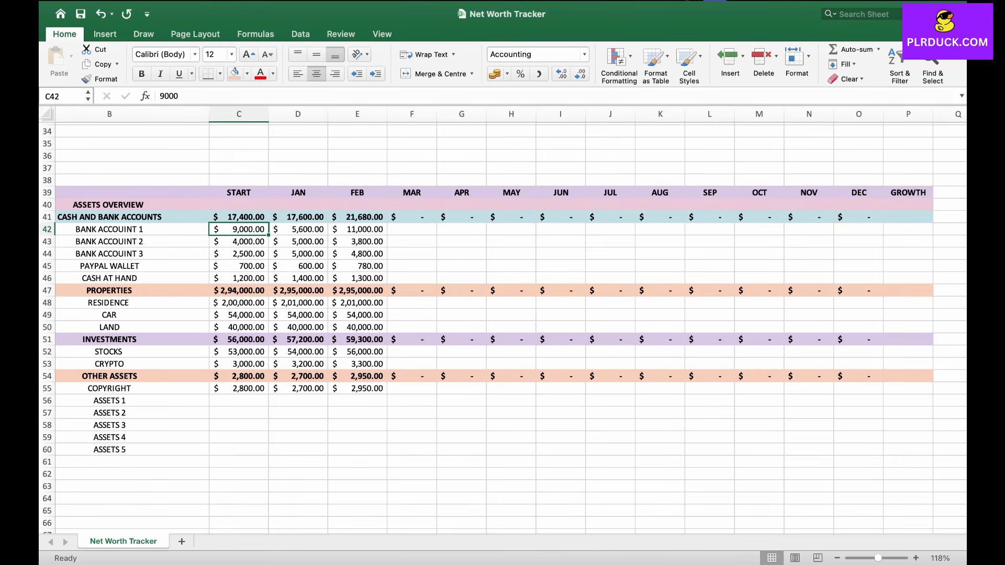
pyautogui.click(298, 229)
pyautogui.click(357, 230)
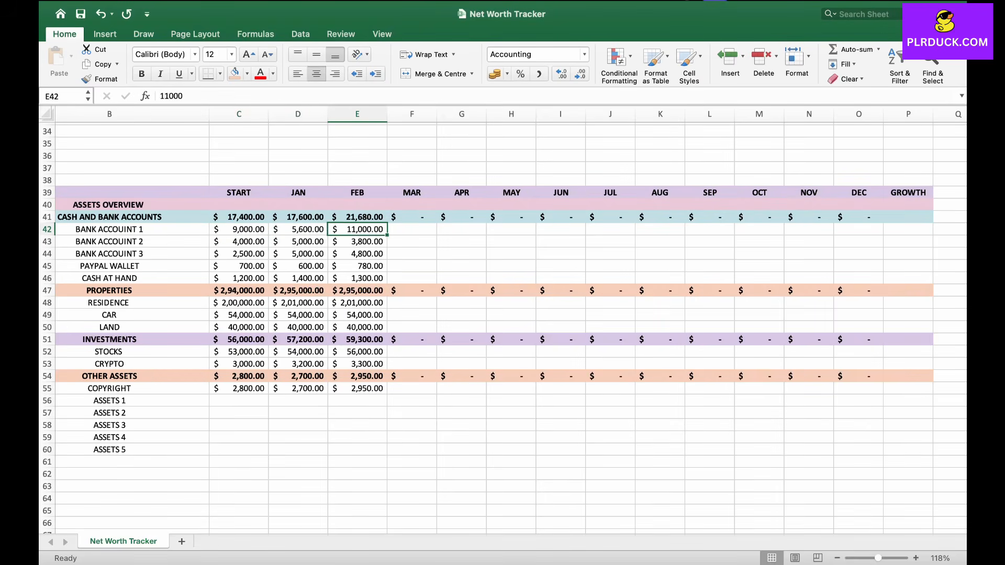
pyautogui.press('Right')
pyautogui.press('Right')
pyautogui.press('Right')
pyautogui.press('Right')
pyautogui.press('Right')
pyautogui.press('Right')
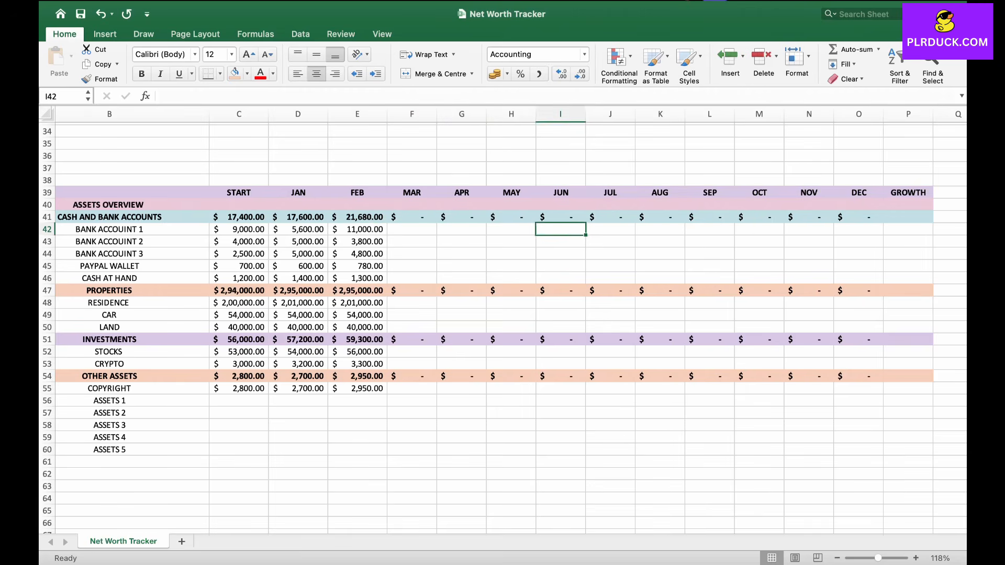
pyautogui.press('Right')
pyautogui.press('Right')
pyautogui.press('Right')
pyautogui.press('Right')
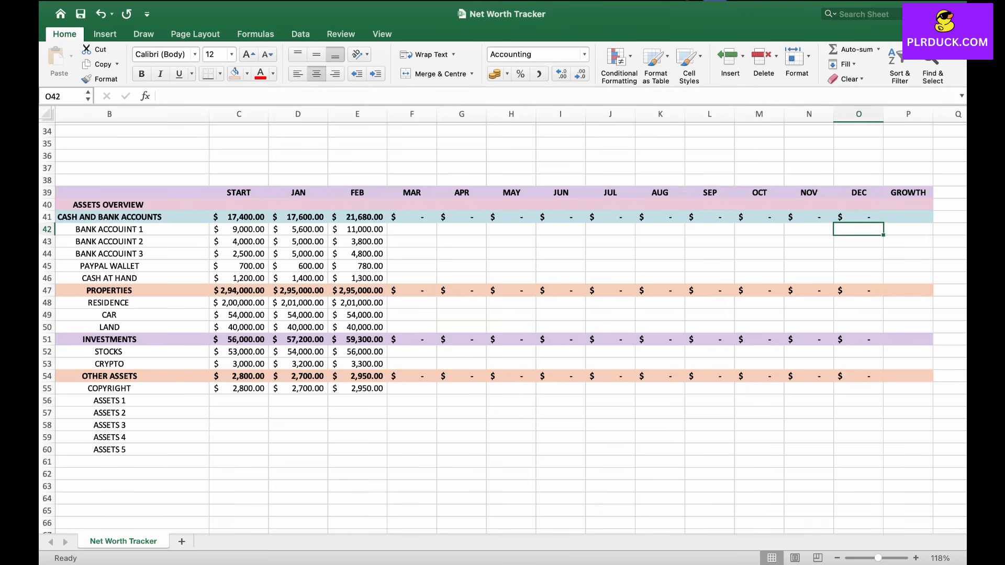
pyautogui.write('14500')
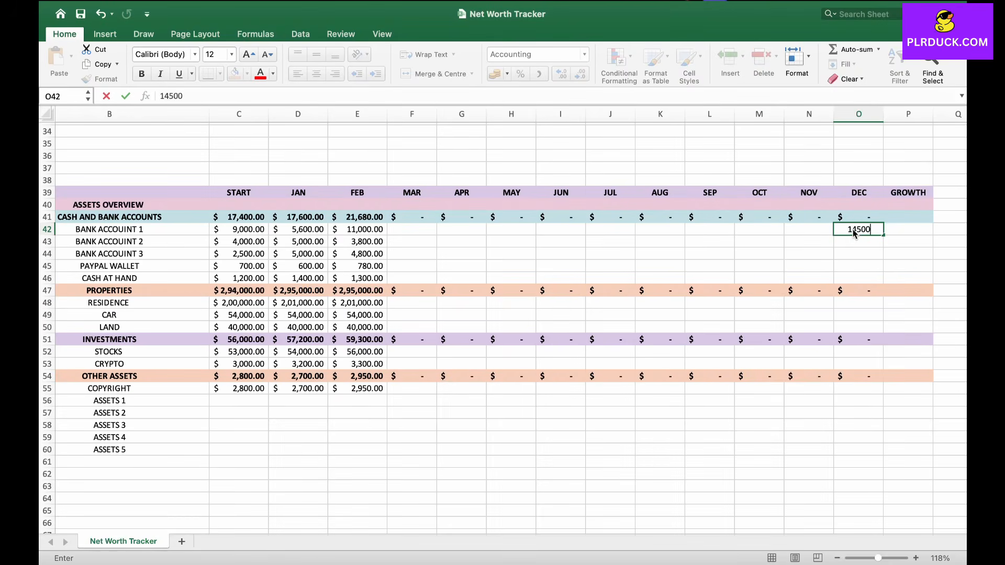
pyautogui.press('Right')
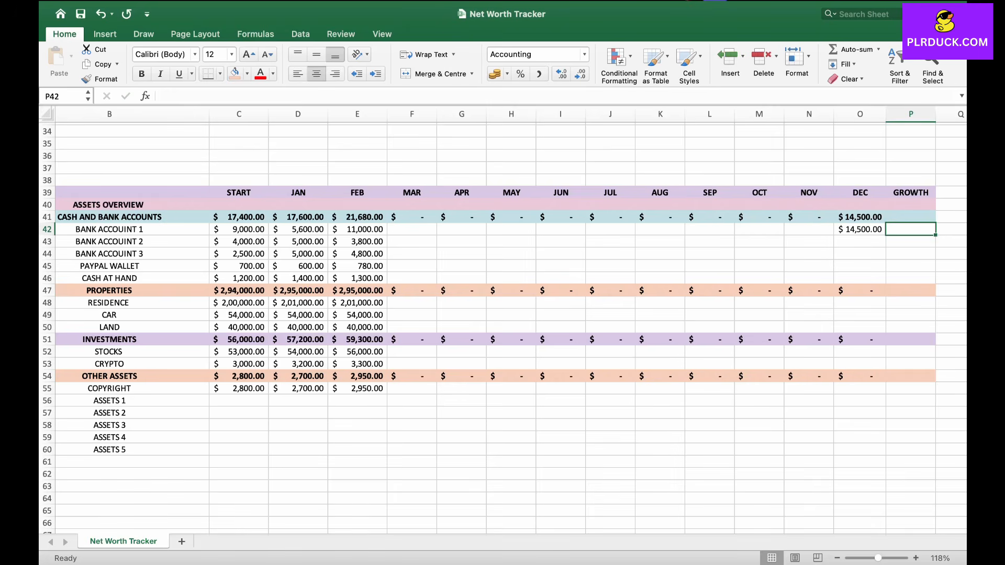
# Step: Enter a growth formula in P42 subtracting the START value from DEC (=O42-C42)
pyautogui.press('Left')
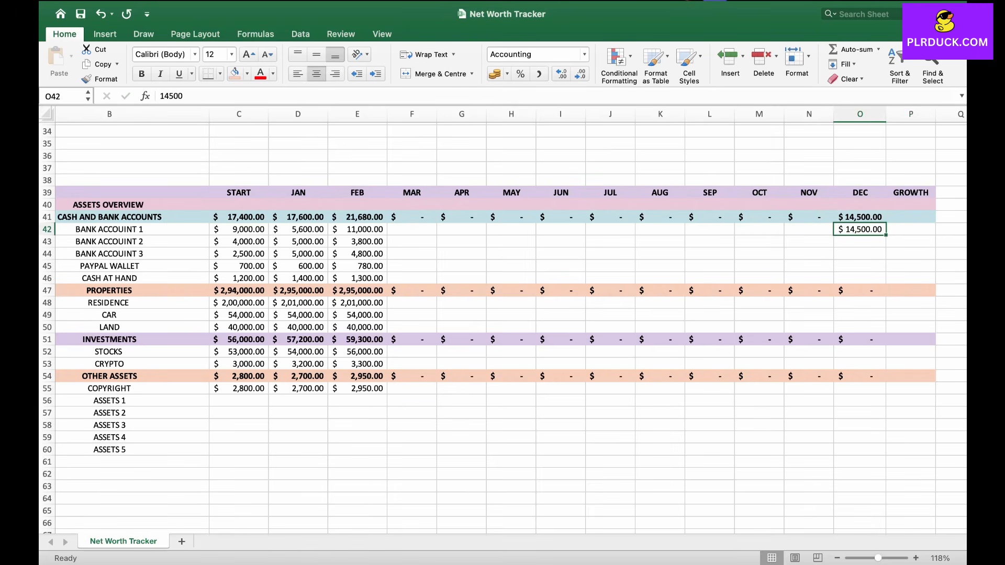
pyautogui.press('Right')
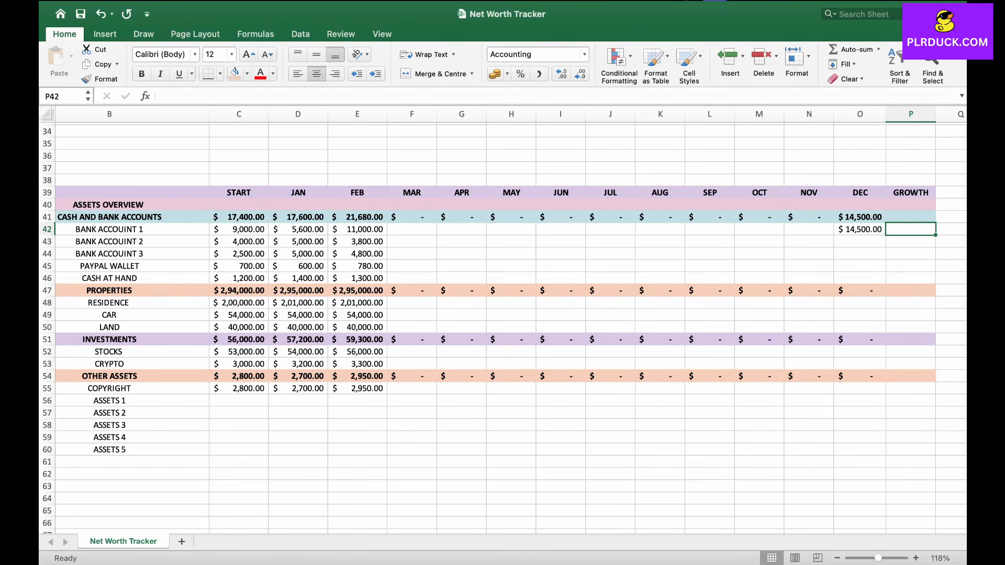
pyautogui.write('=')
pyautogui.press('capslock')
pyautogui.press('Left')
pyautogui.write('-')
pyautogui.press('capslock')
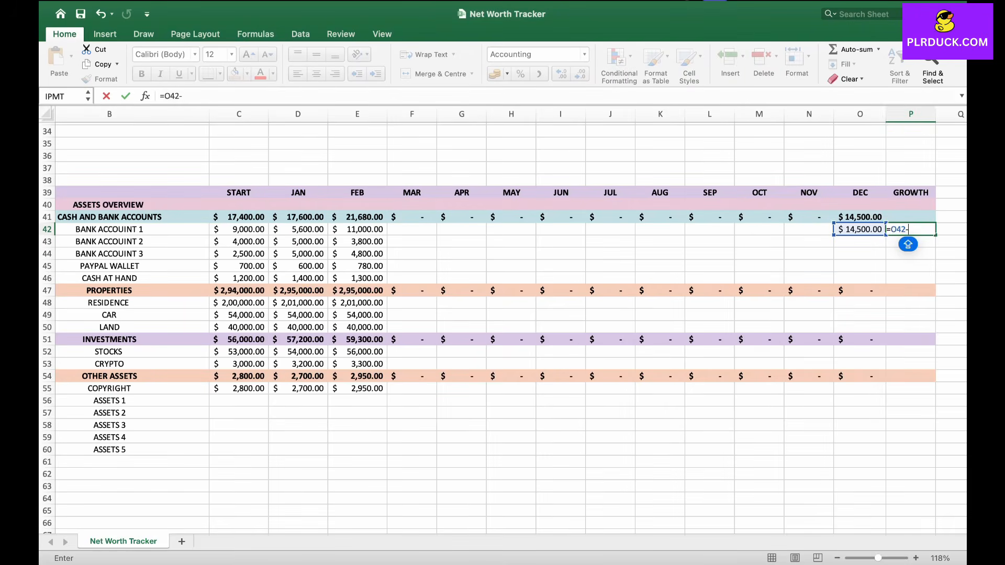
pyautogui.click(239, 230)
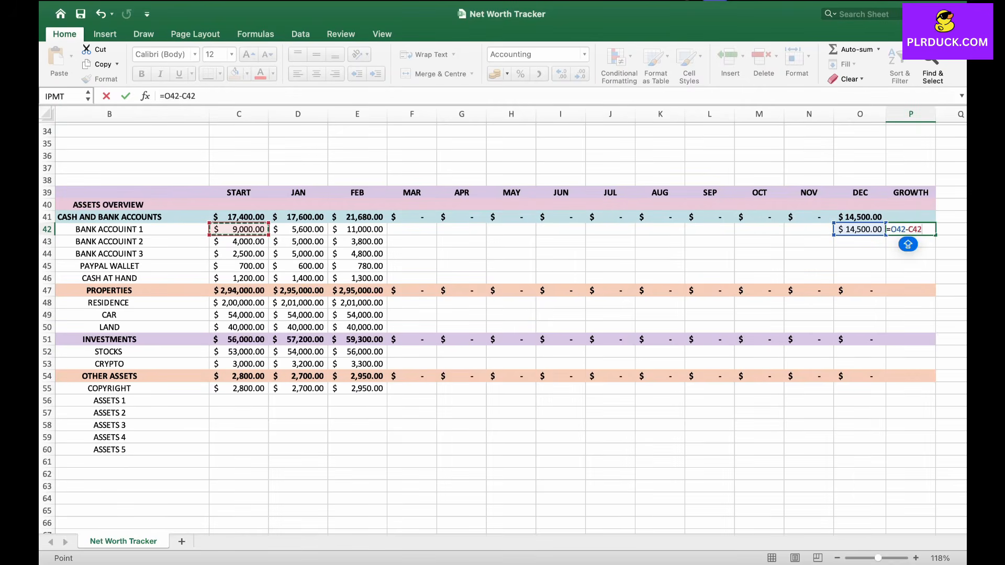
pyautogui.press('Return')
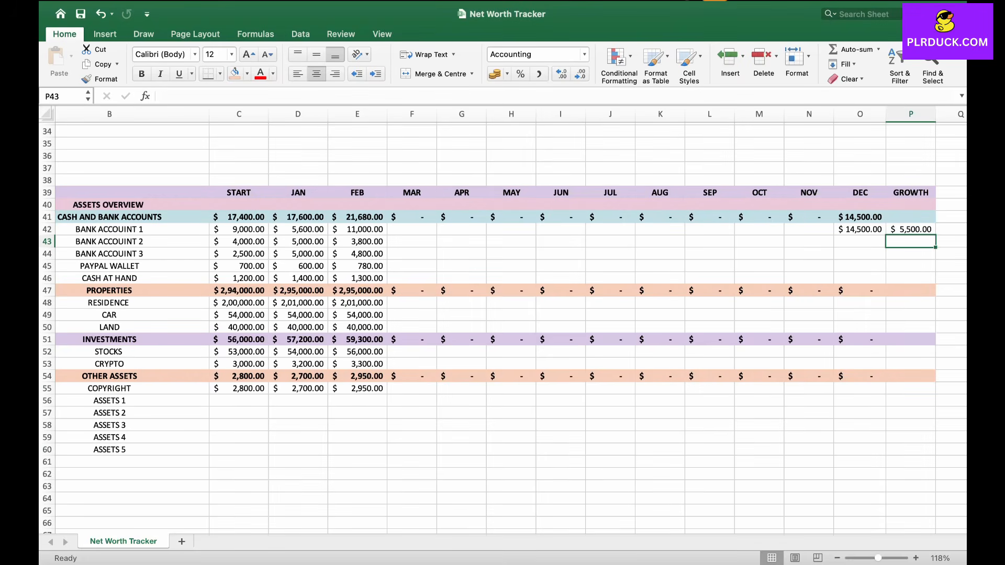
# Step: Enter a SUM formula in P41 totalling the growth values P42:P46
pyautogui.click(911, 217)
pyautogui.write('=SUM')
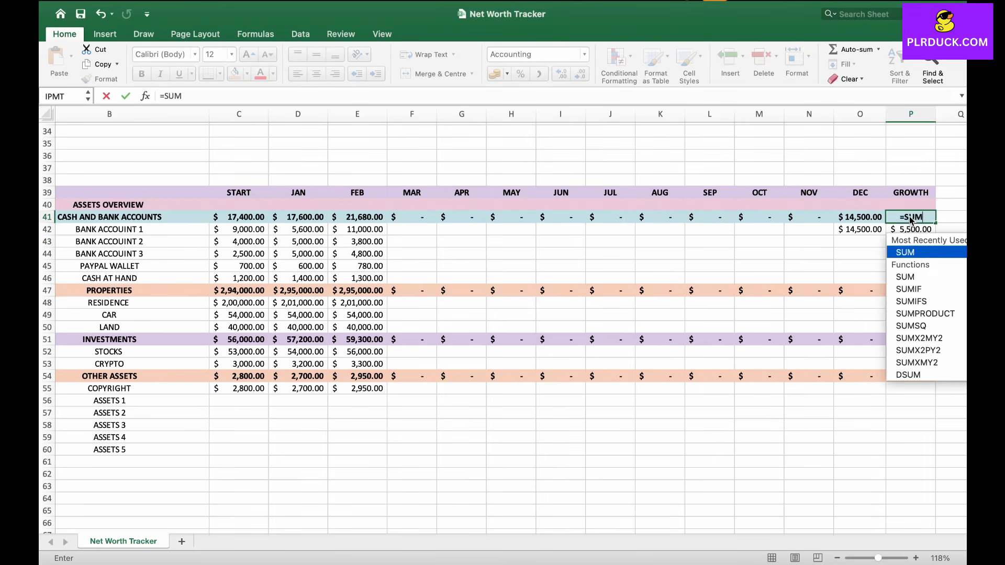
pyautogui.write('(')
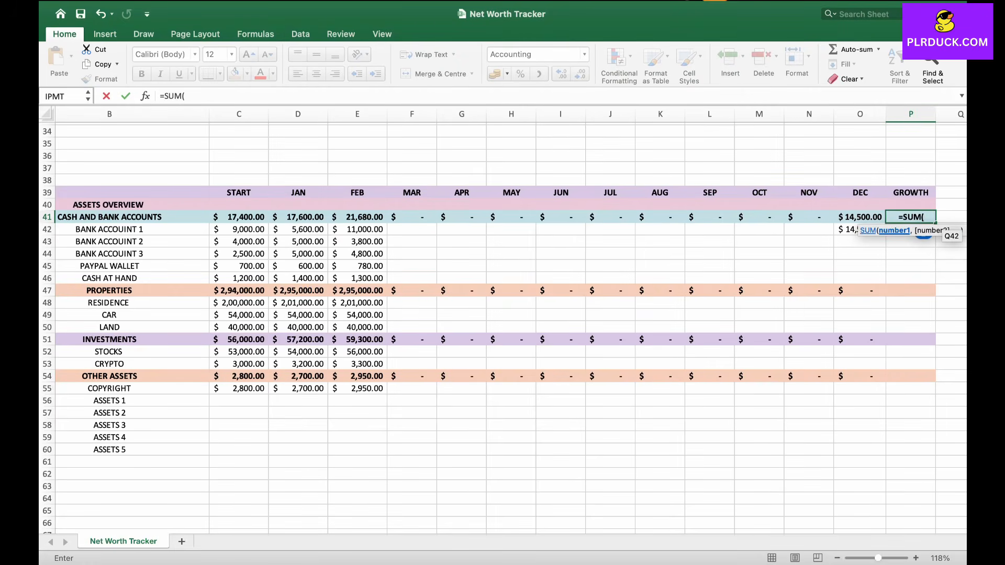
pyautogui.moveTo(923, 233); pyautogui.dragTo(924, 278)
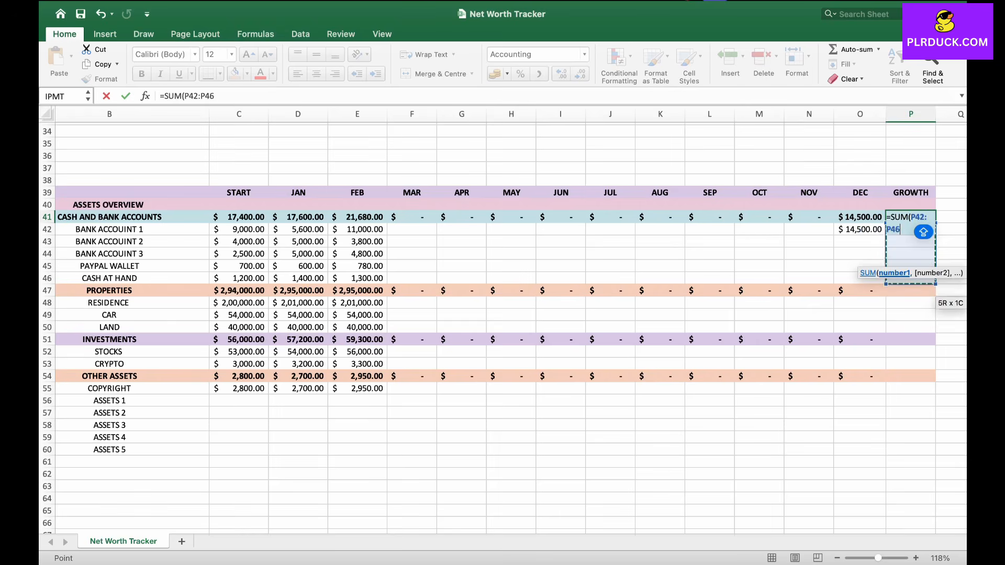
pyautogui.press('Return')
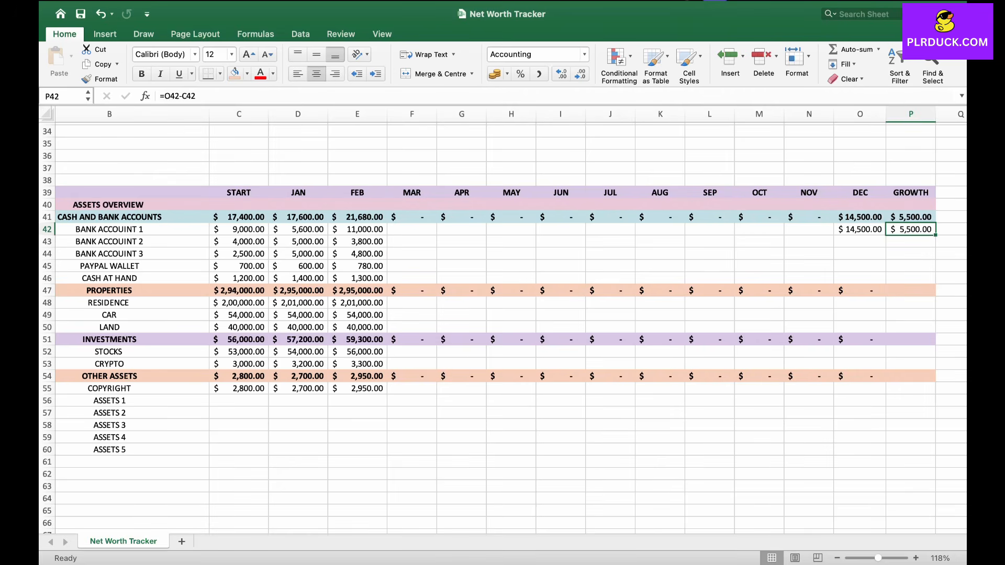
# Step: Enter a formula in C40 adding the four category totals C41, C47, C51 and C54
pyautogui.click(298, 315)
pyautogui.click(121, 205)
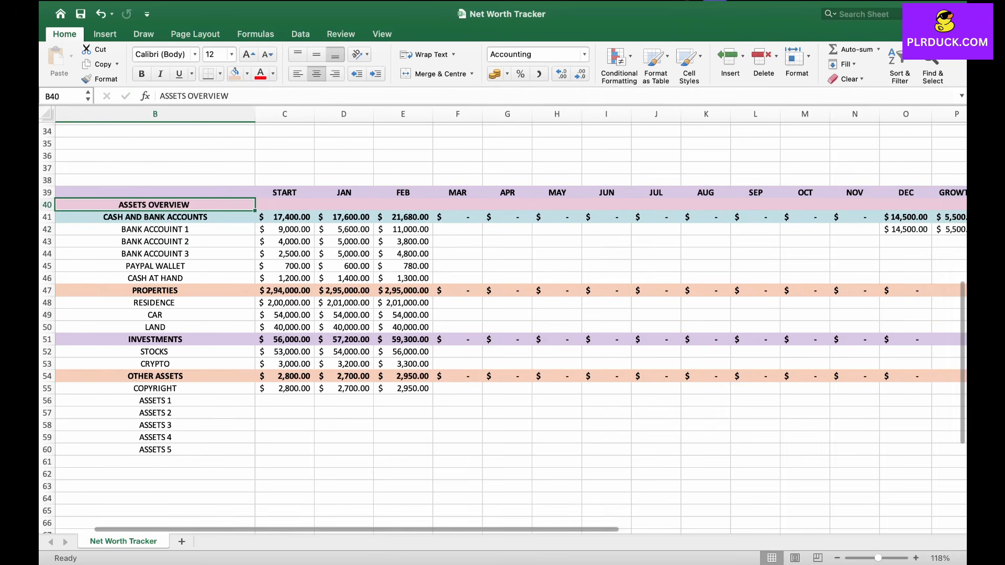
pyautogui.click(284, 205)
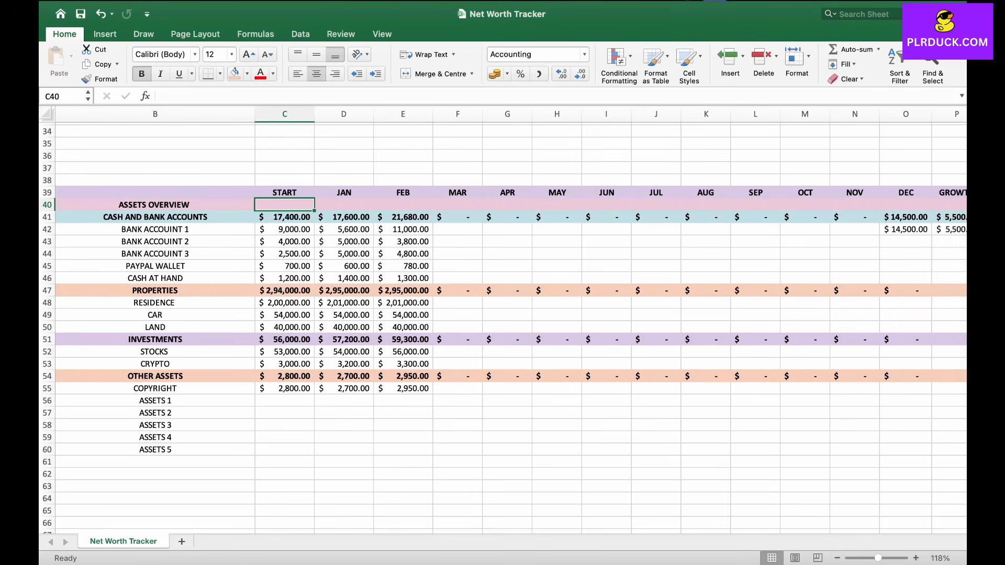
pyautogui.write('=')
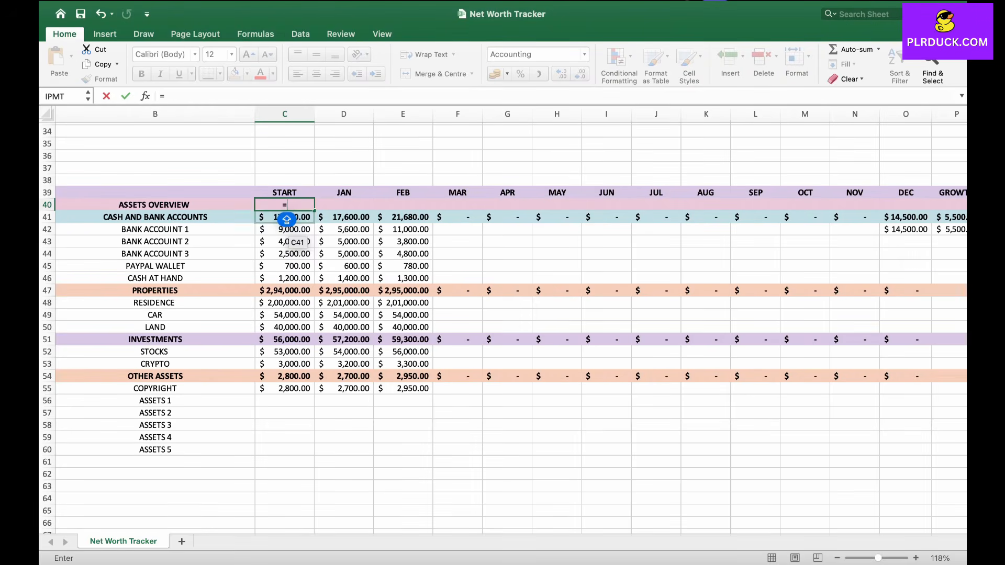
pyautogui.click(286, 219)
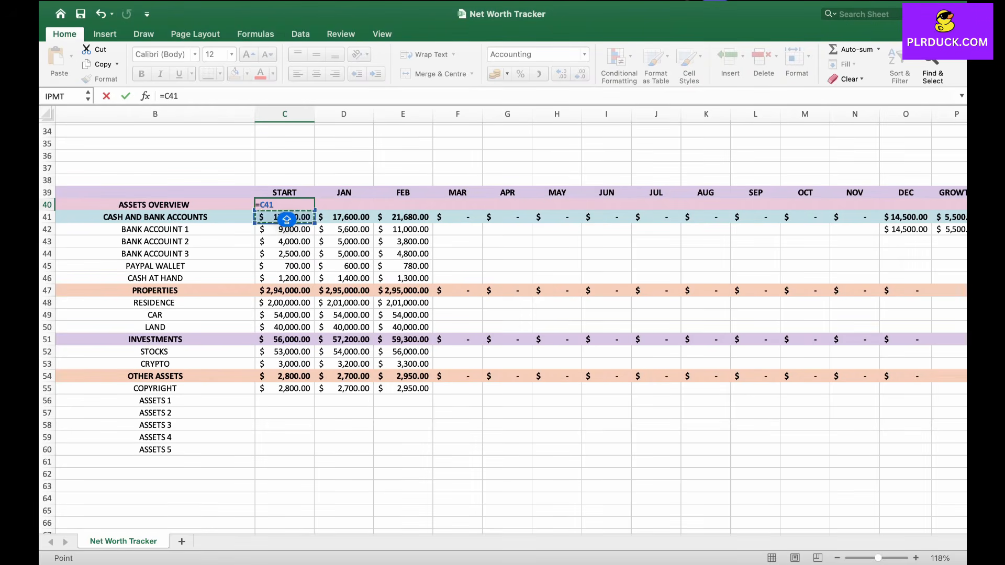
pyautogui.write('+')
pyautogui.click(285, 290)
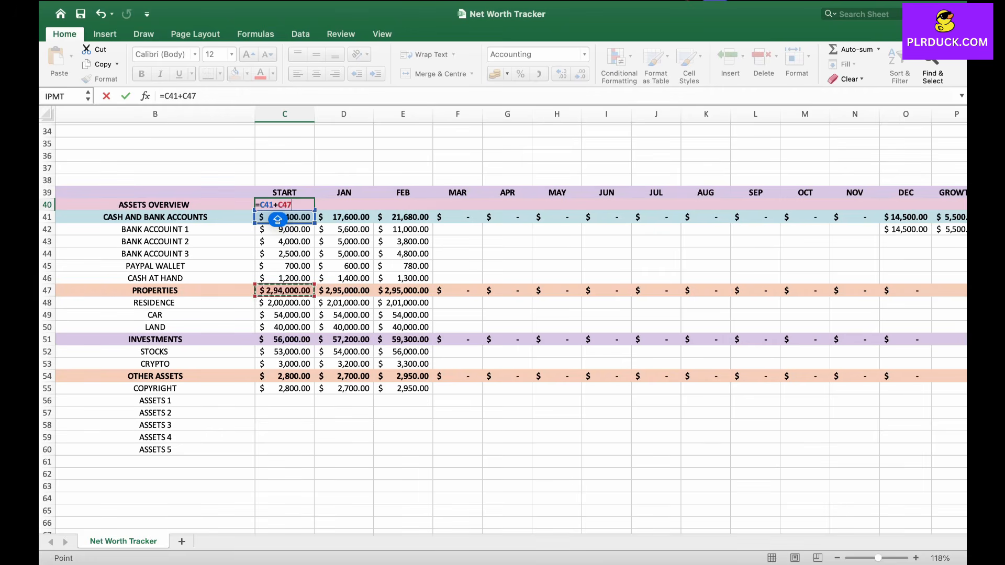
pyautogui.write('+')
pyautogui.click(284, 339)
pyautogui.write('+')
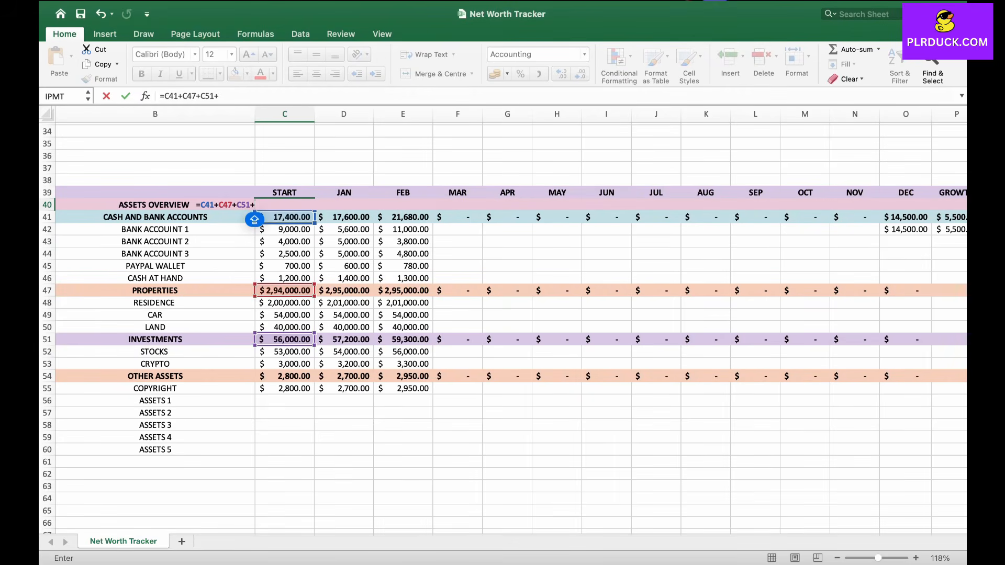
pyautogui.click(285, 376)
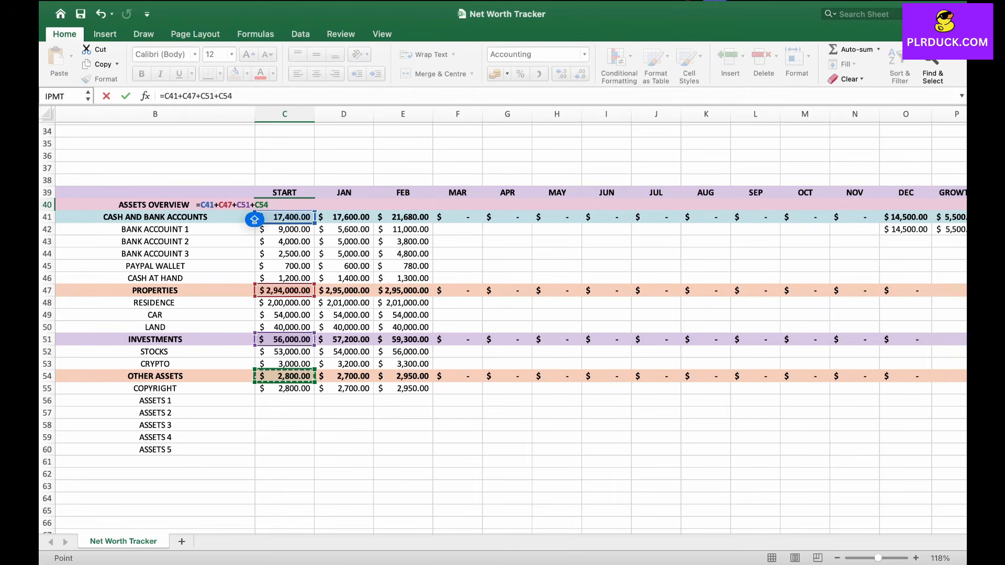
pyautogui.press('Return')
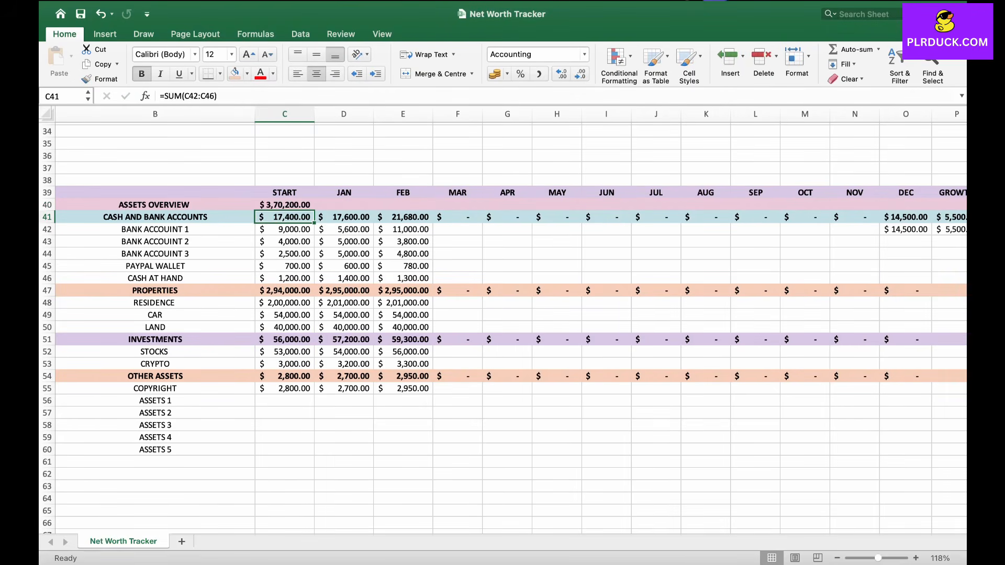
# Step: Fill the assets overview total formula across row 40 from START through GROWTH
pyautogui.click(284, 204)
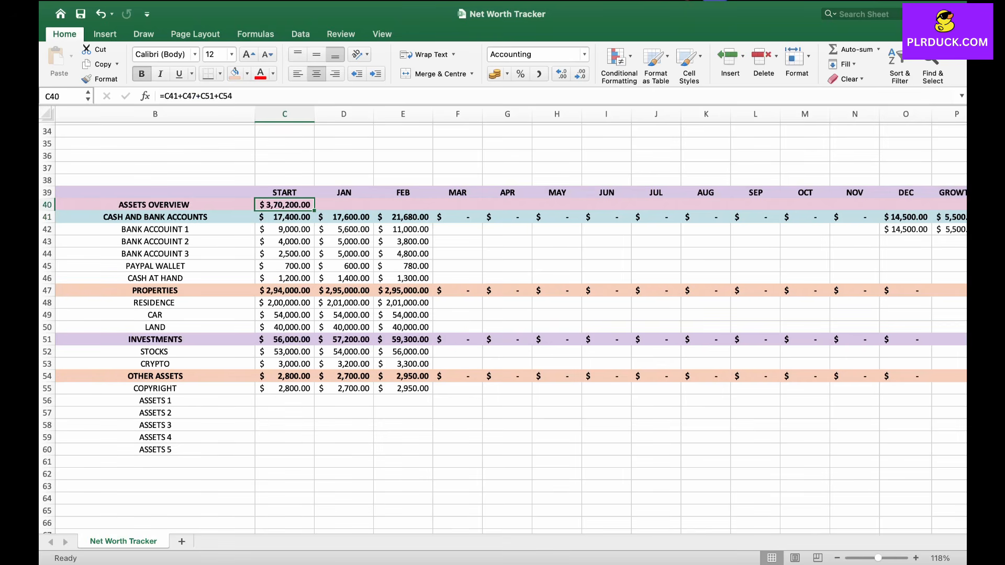
pyautogui.moveTo(314, 211); pyautogui.dragTo(958, 210)
pyautogui.click(704, 265)
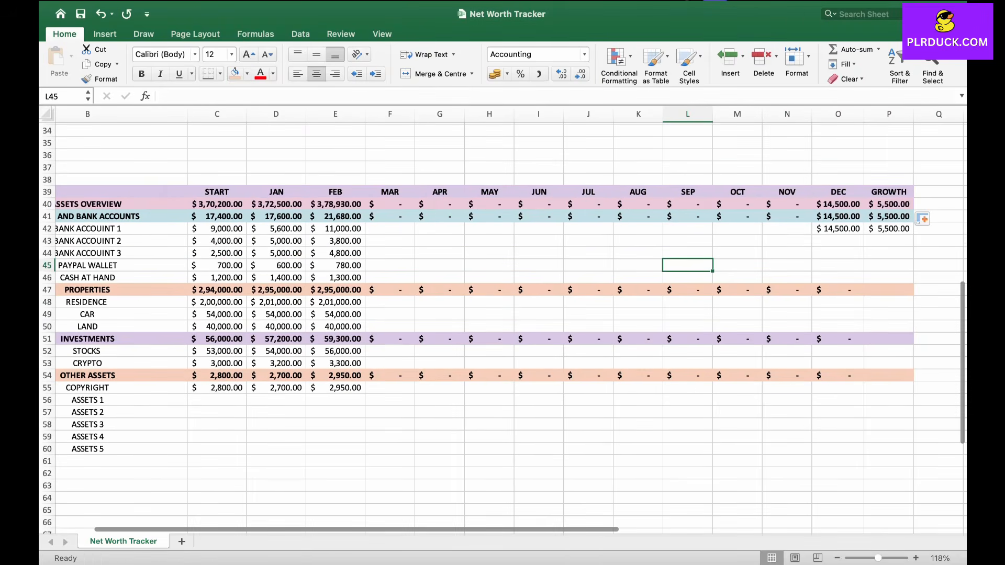
# Step: Enter the heading LIABILITIES OVERVIEW in cell B63 below the assets section
pyautogui.hscroll(-1, 502, 320)
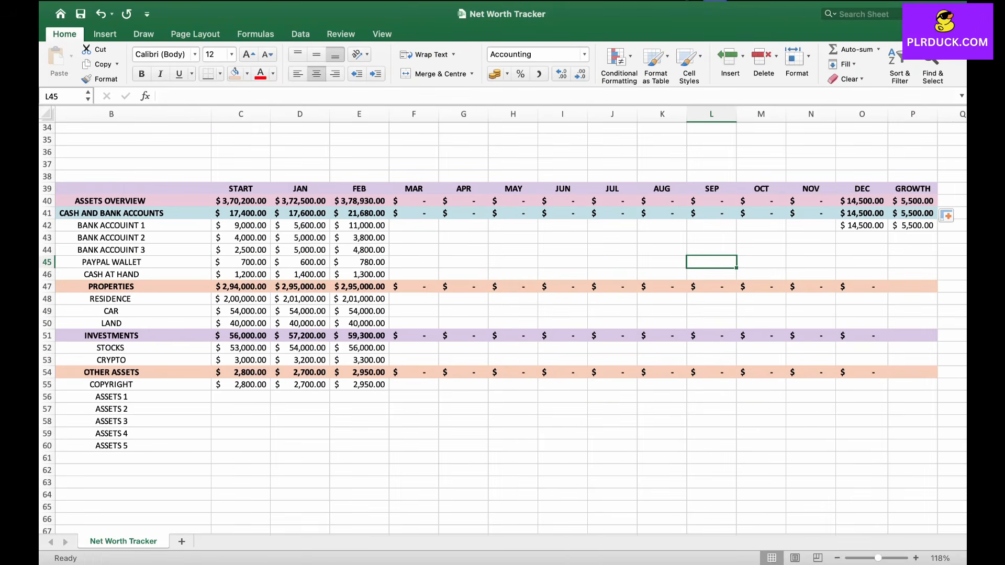
pyautogui.scroll(-8, 153, 197)
pyautogui.doubleClick(154, 197)
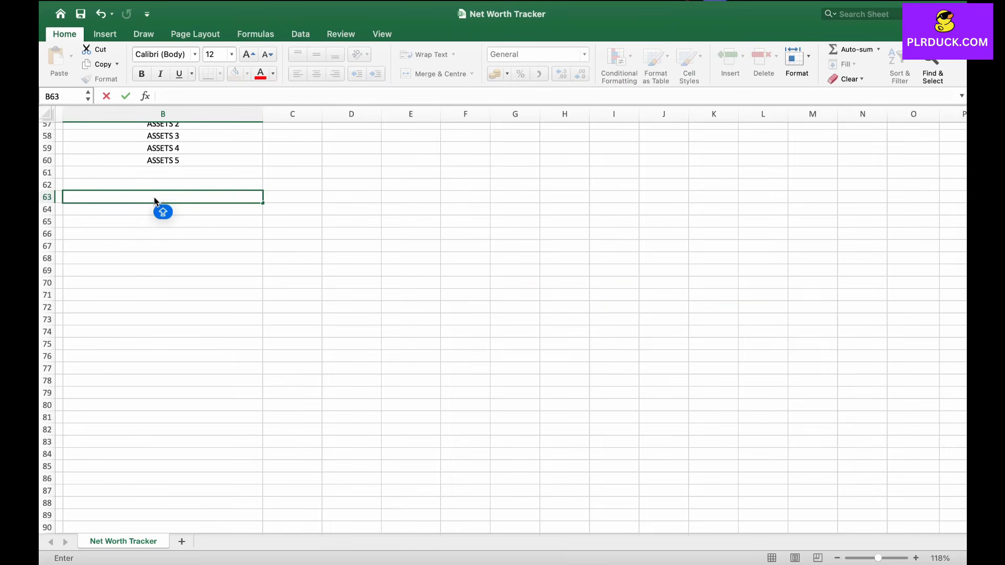
pyautogui.write('LIABILITIES OVERVIE')
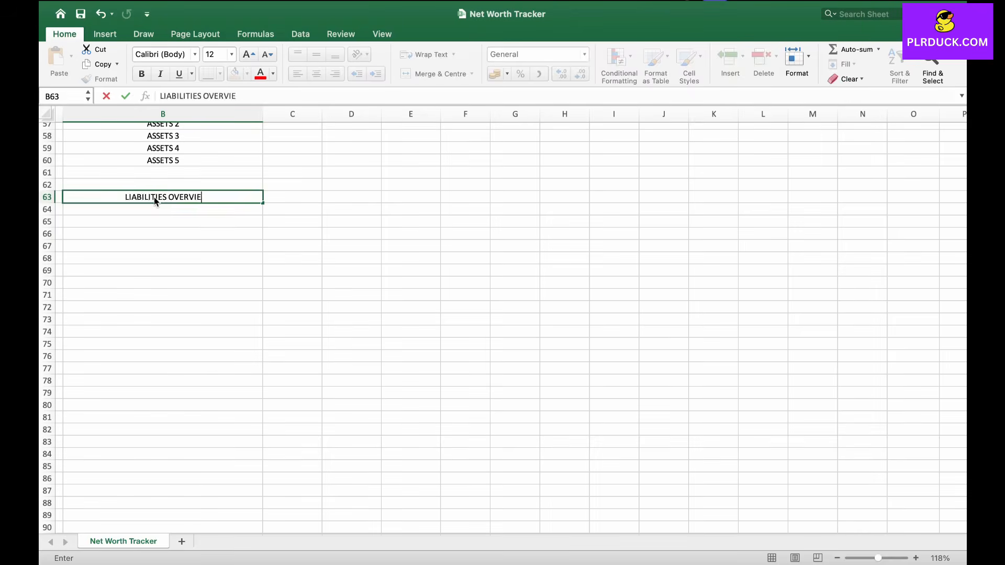
pyautogui.write('W')
pyautogui.press('Return')
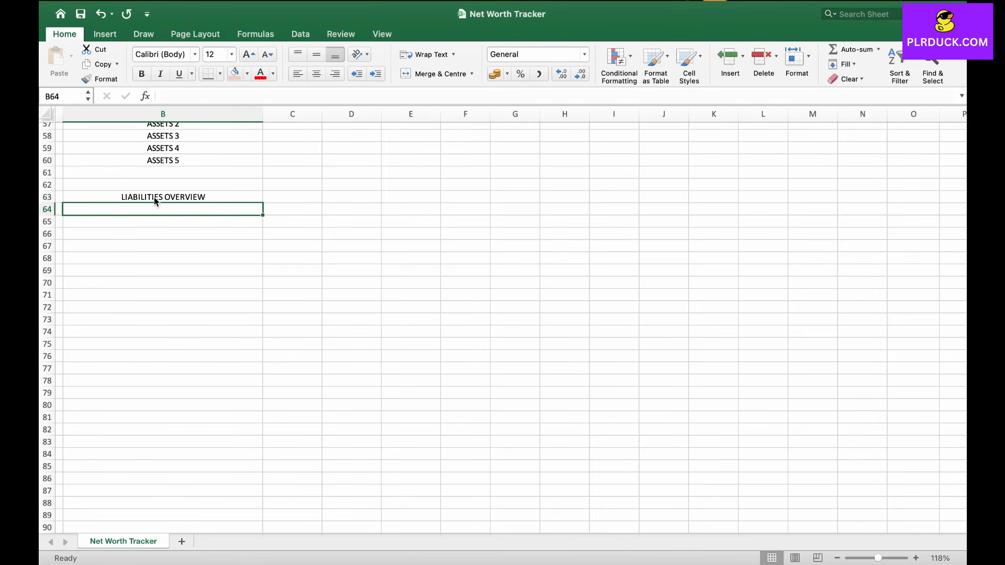
# Step: Enter the labels LONG TERM DEBT, MORTAGE, MONEY OWNED and CAR LOAN in B64:B67
pyautogui.press('BackSpace')
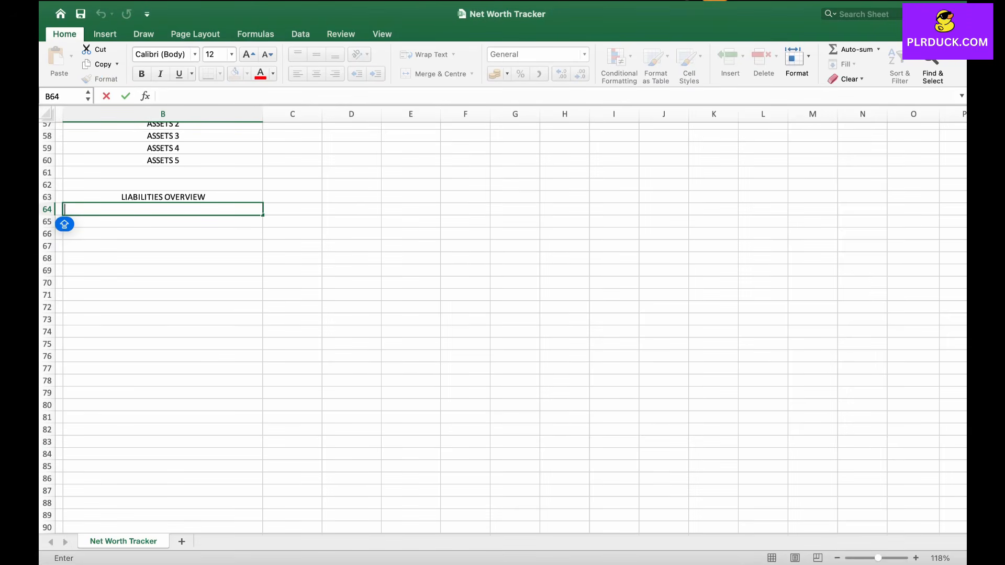
pyautogui.write('LONG TERM DE')
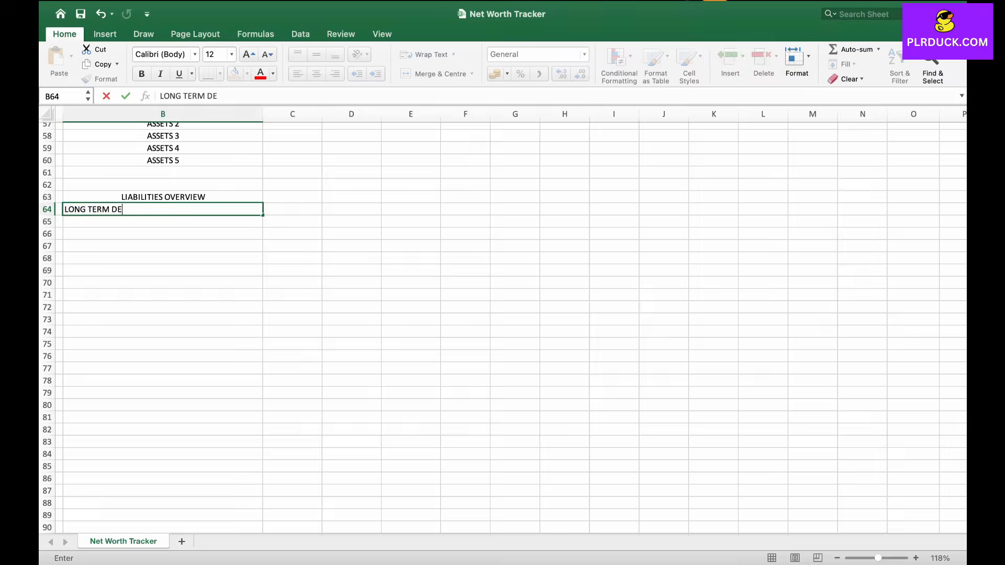
pyautogui.write('BT')
pyautogui.press('Return')
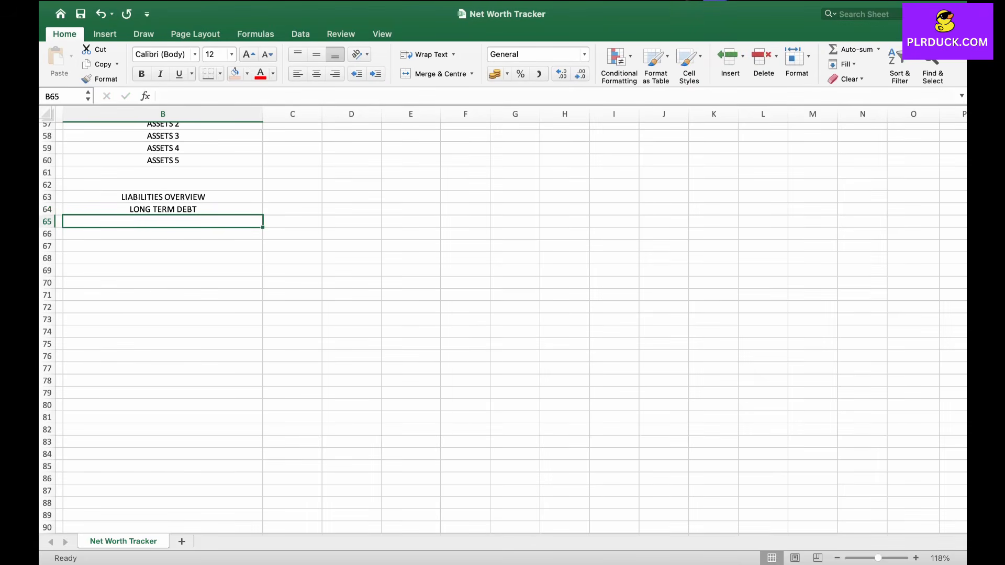
pyautogui.write('MORTAGE')
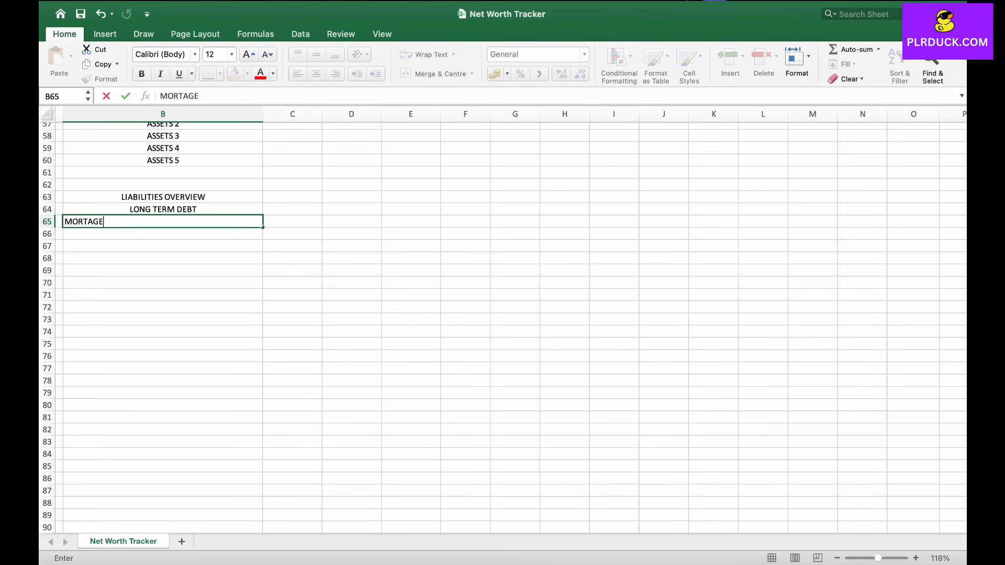
pyautogui.press('Return')
pyautogui.write('MONEY OWNED')
pyautogui.press('Return')
pyautogui.write('CAR LOAN')
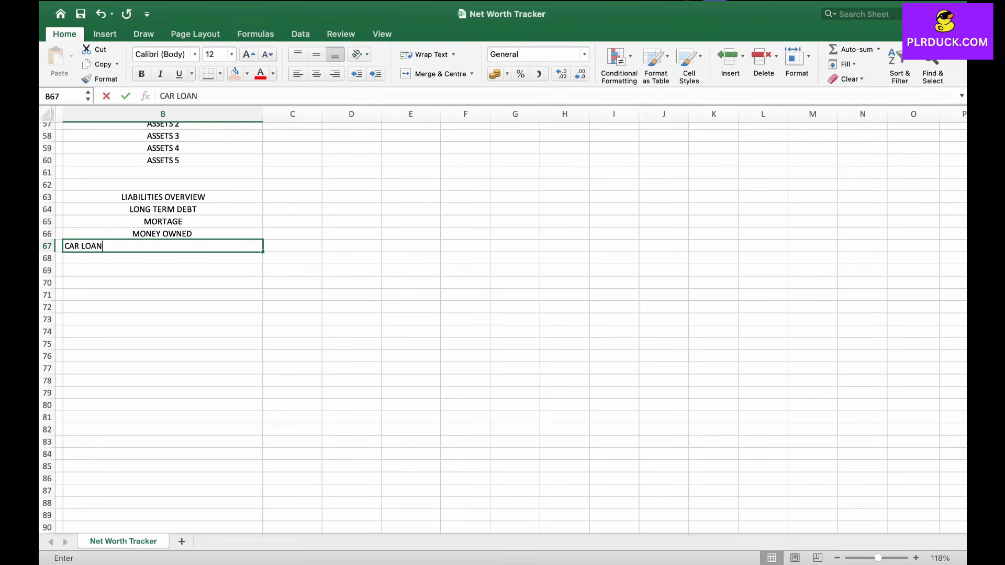
pyautogui.click(100, 259)
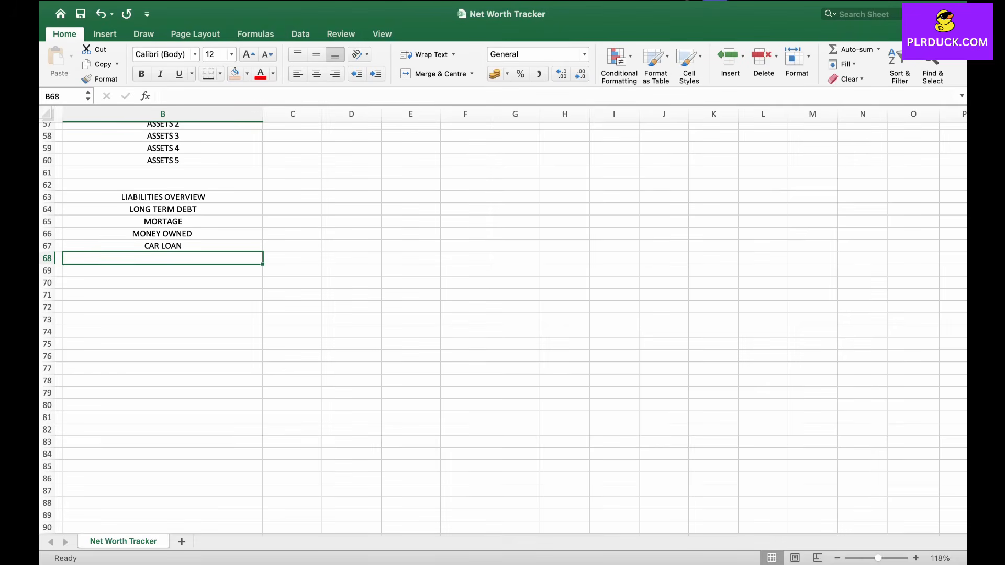
# Step: Fill the LIABILITIES OVERVIEW row with the purple fill colour
pyautogui.press('Up')
pyautogui.press('Up')
pyautogui.press('Up')
pyautogui.press('Up')
pyautogui.press('Up')
pyautogui.scroll(2, 503, 324)
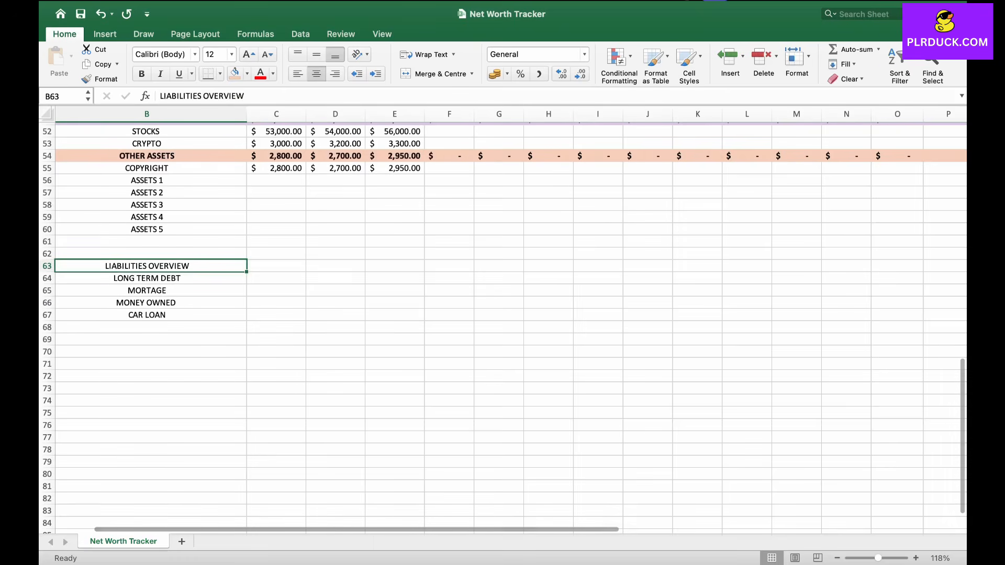
pyautogui.hotkey('shift', 'Right')
pyautogui.hotkey('shift', 'Right')
pyautogui.hotkey('shift', 'Right')
pyautogui.hotkey('shift', 'Right')
pyautogui.hotkey('shift', 'Right')
pyautogui.hotkey('shift', 'Right')
pyautogui.hotkey('shift', 'Right')
pyautogui.hotkey('shift', 'Right')
pyautogui.hotkey('shift', 'Right')
pyautogui.hotkey('shift', 'Right')
pyautogui.hotkey('shift', 'Right')
pyautogui.hotkey('shift', 'Right')
pyautogui.hotkey('shift', 'Right')
pyautogui.hotkey('shift', 'Right')
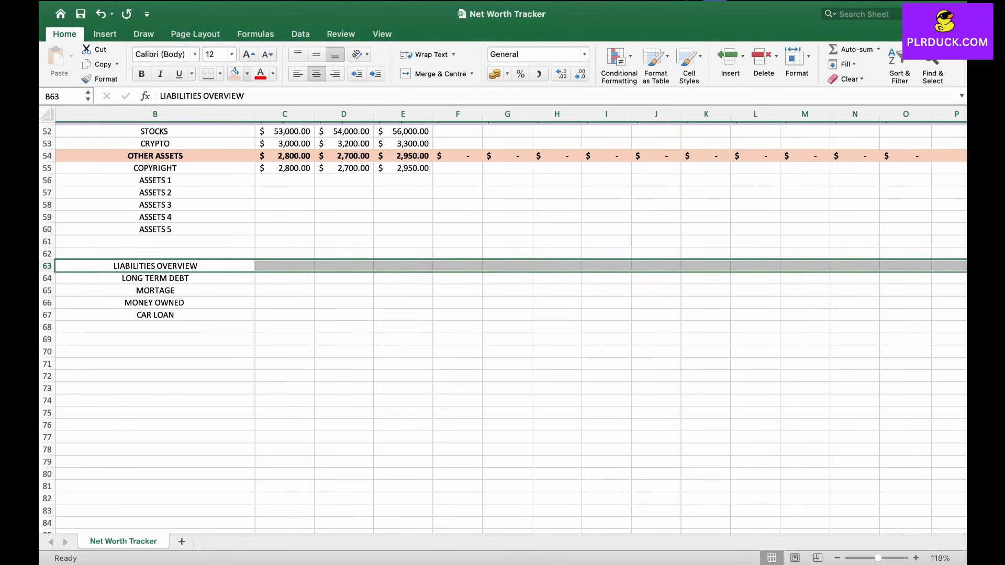
pyautogui.click(235, 74)
# Step: Fill the LONG TERM DEBT row with the recent pink fill colour
pyautogui.press('Down')
pyautogui.hotkey('shift', 'Right')
pyautogui.hotkey('shift', 'Right')
pyautogui.hotkey('shift', 'Right')
pyautogui.hotkey('shift', 'Right')
pyautogui.hotkey('shift', 'Right')
pyautogui.hotkey('shift', 'Right')
pyautogui.hotkey('shift', 'Right')
pyautogui.hotkey('shift', 'Right')
pyautogui.hotkey('shift', 'Right')
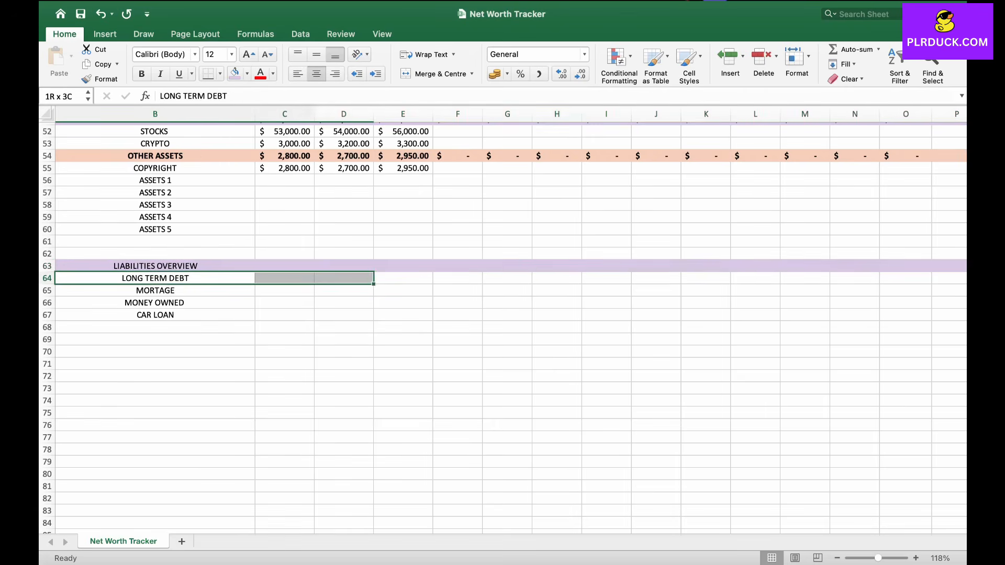
pyautogui.hotkey('shift', 'Right')
pyautogui.hotkey('shift', 'Right')
pyautogui.hotkey('shift', 'Right')
pyautogui.hotkey('shift', 'Right')
pyautogui.hotkey('shift', 'Right')
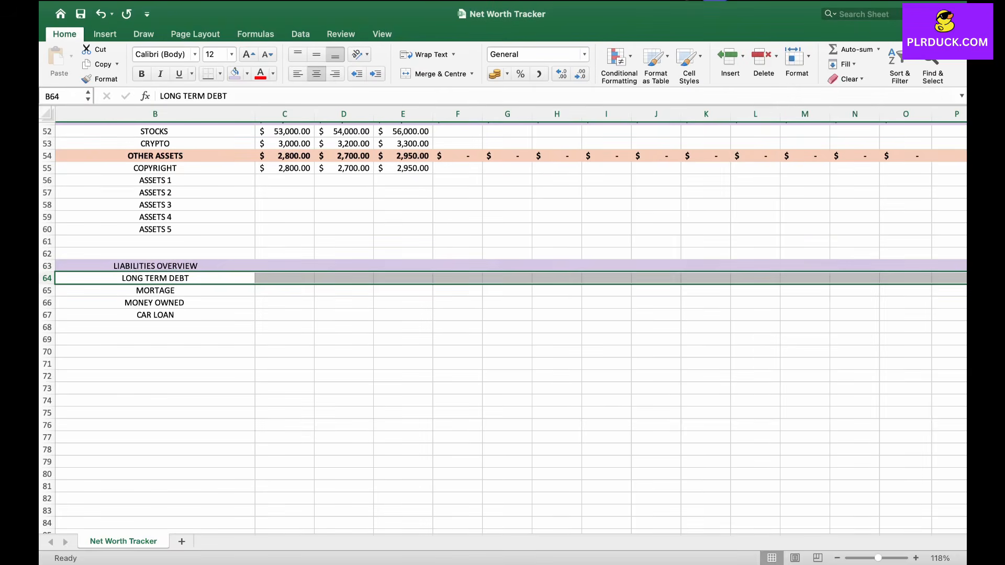
pyautogui.click(247, 74)
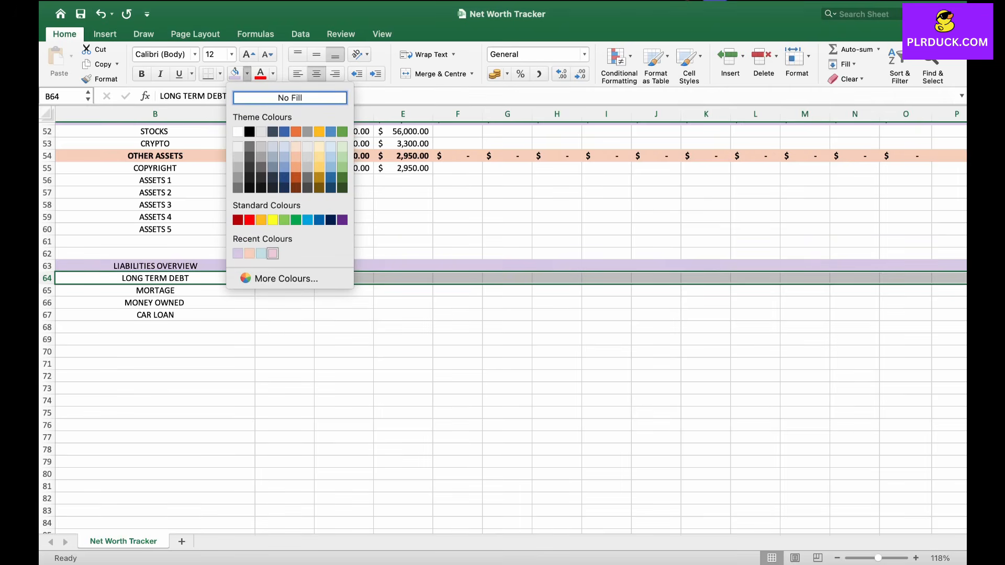
pyautogui.click(272, 253)
pyautogui.click(215, 266)
# Step: Make the LIABILITIES OVERVIEW and LONG TERM DEBT headings bold
pyautogui.scroll(-1, 214, 266)
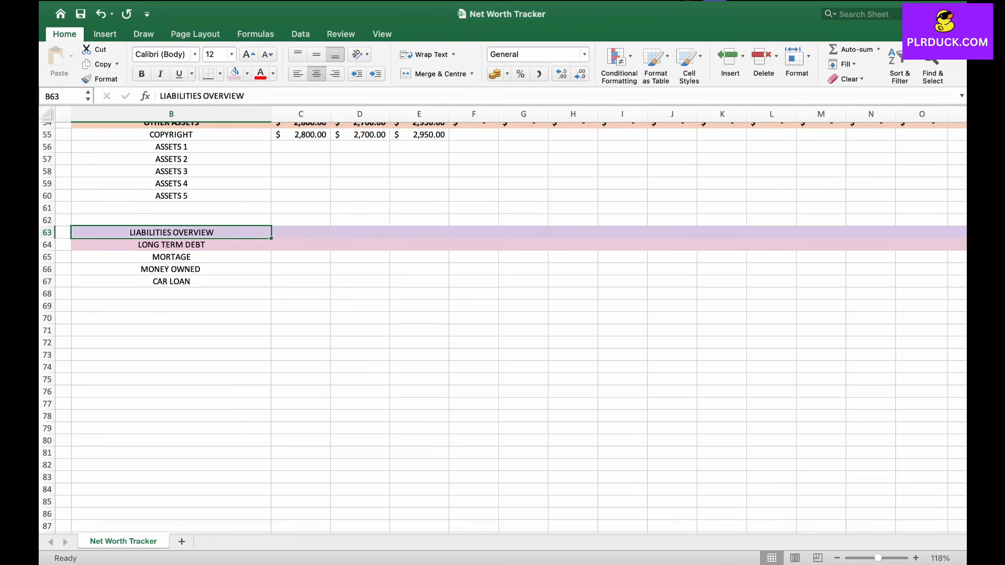
pyautogui.press('super+b')
pyautogui.press('Down')
pyautogui.press('super+b')
pyautogui.press('Down')
pyautogui.press('Down')
pyautogui.press('Down')
pyautogui.press('Down')
# Step: Enter START amounts 1000, 4500 and 1200 for mortgage, money owned and car loan in C65:C67
pyautogui.click(300, 257)
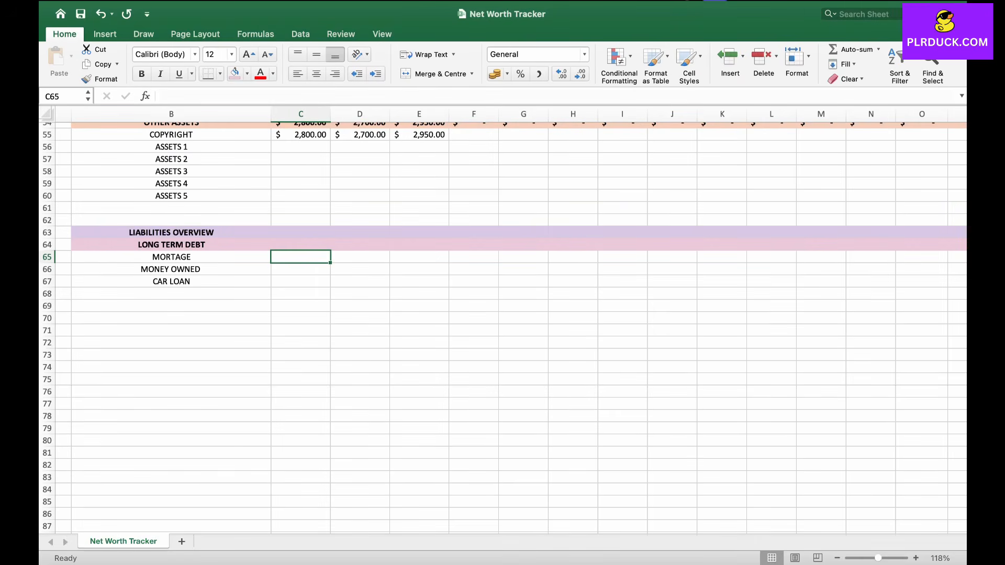
pyautogui.write('1000')
pyautogui.press('Return')
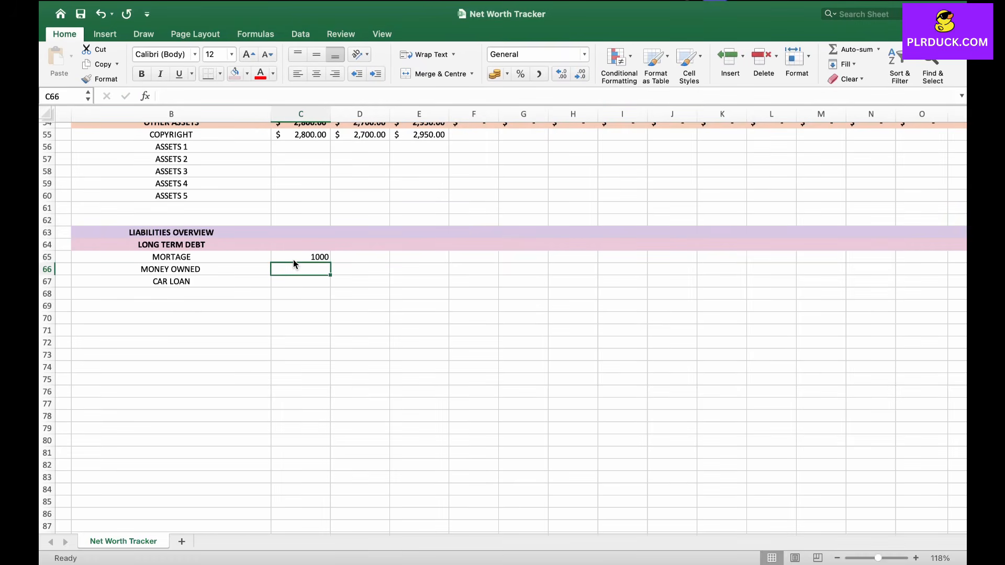
pyautogui.write('4500')
pyautogui.press('Return')
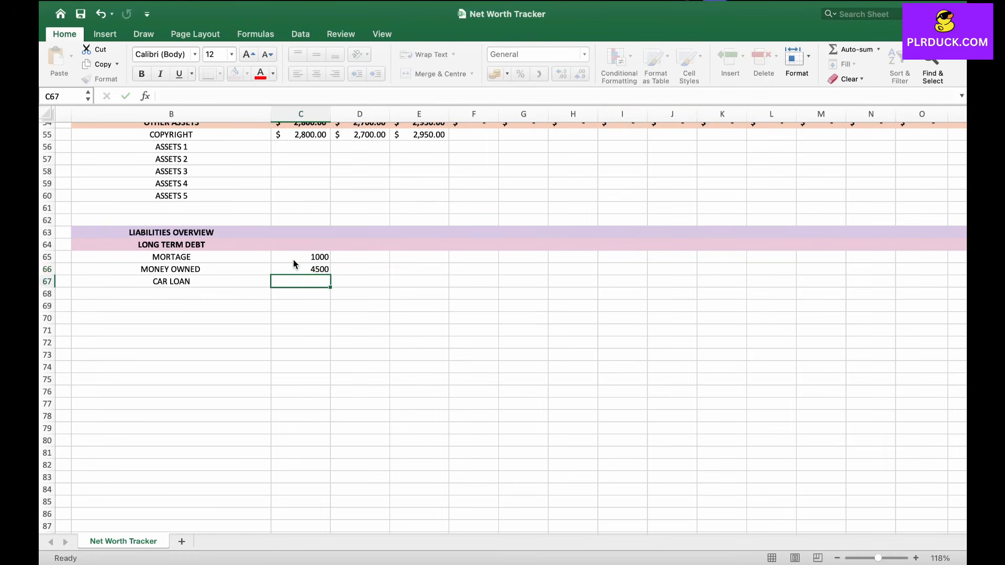
pyautogui.write('1200')
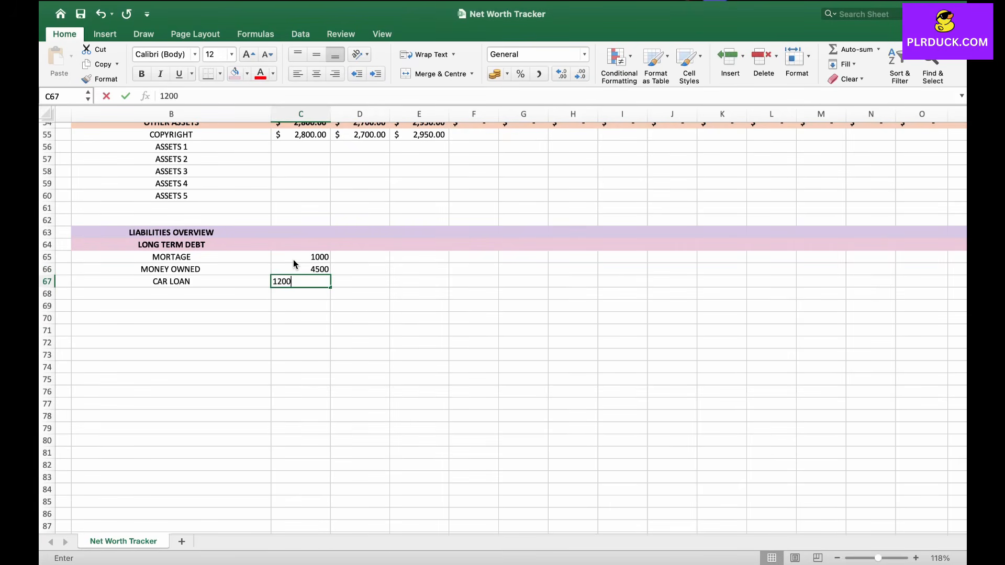
pyautogui.press('Tab')
pyautogui.press('Up')
pyautogui.press('Up')
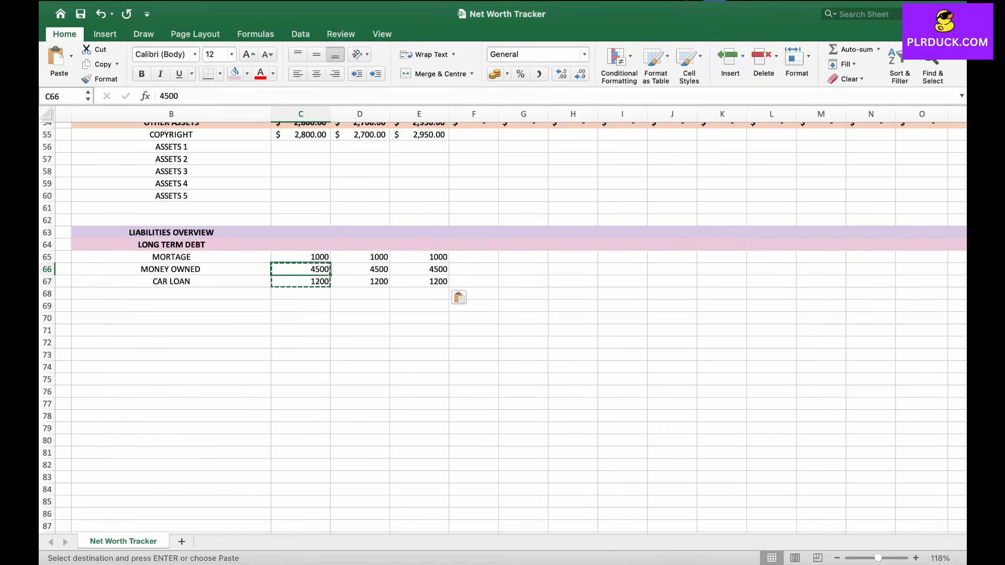
# Step: Copy the long-term debt amounts into JAN and FEB and apply US dollar accounting format to C65:E67
pyautogui.moveTo(301, 257); pyautogui.dragTo(420, 281)
pyautogui.click(507, 74)
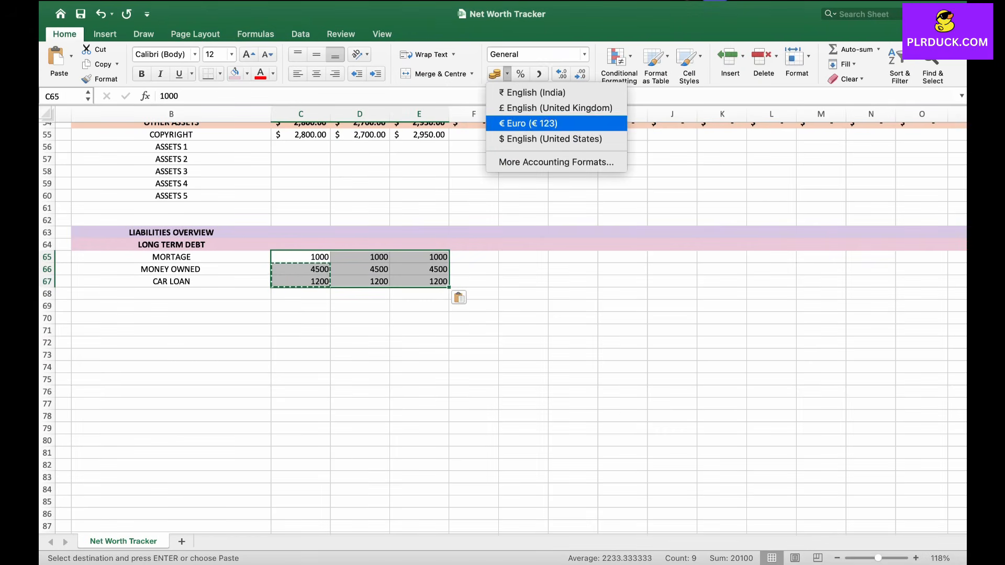
pyautogui.click(523, 139)
pyautogui.click(171, 293)
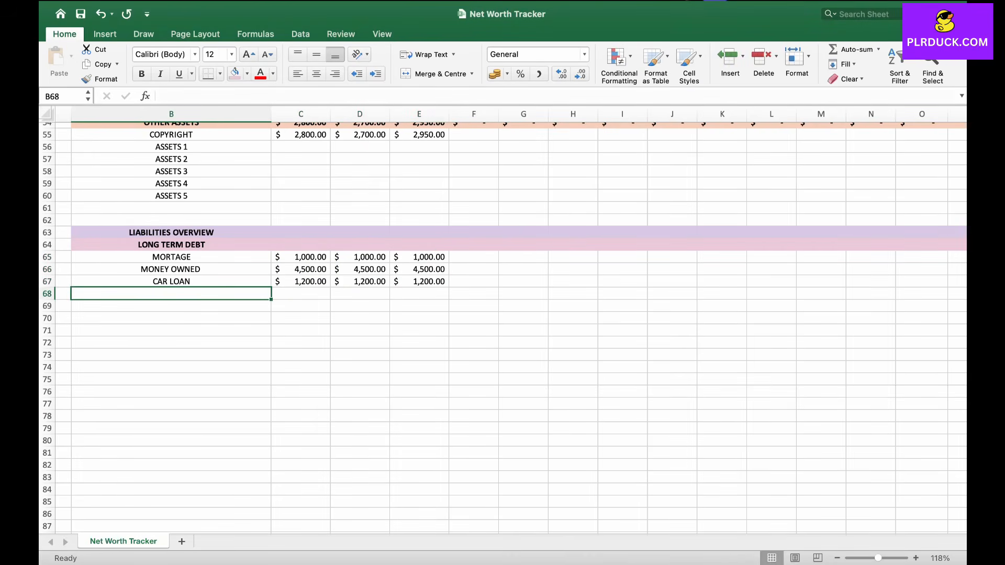
# Step: Enter the SHORT TERM DEBT heading in B68 and fill its row with the recent light blue colour
pyautogui.write('SHORT TERM DEBT')
pyautogui.moveTo(201, 298); pyautogui.dragTo(775, 295)
pyautogui.hscroll(-5, 775, 294)
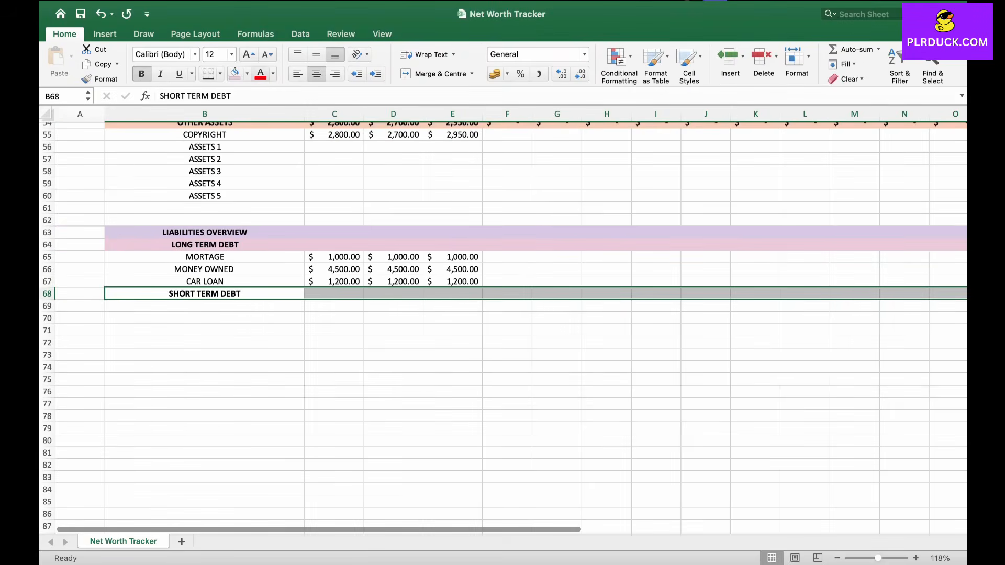
pyautogui.click(247, 74)
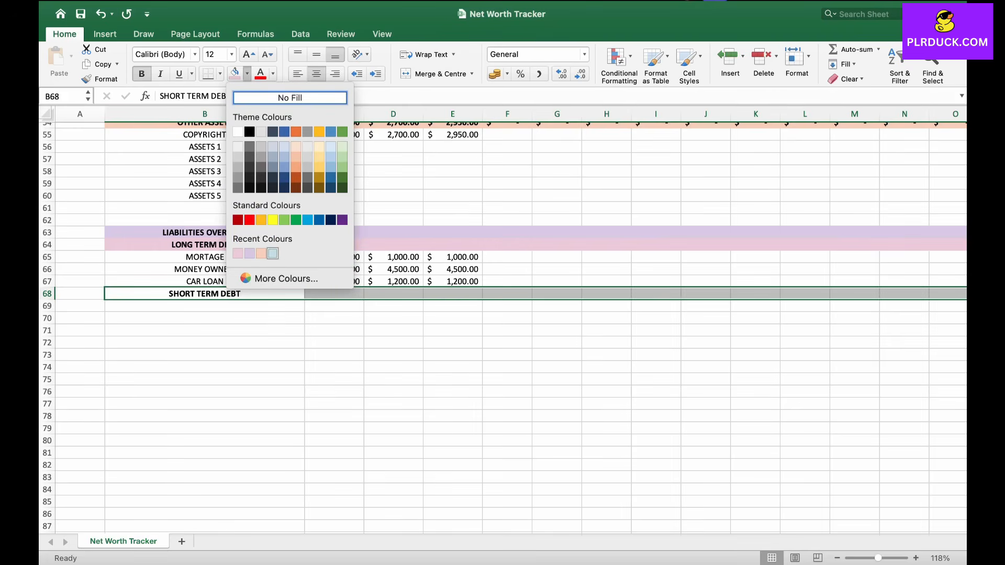
pyautogui.click(272, 254)
pyautogui.click(204, 306)
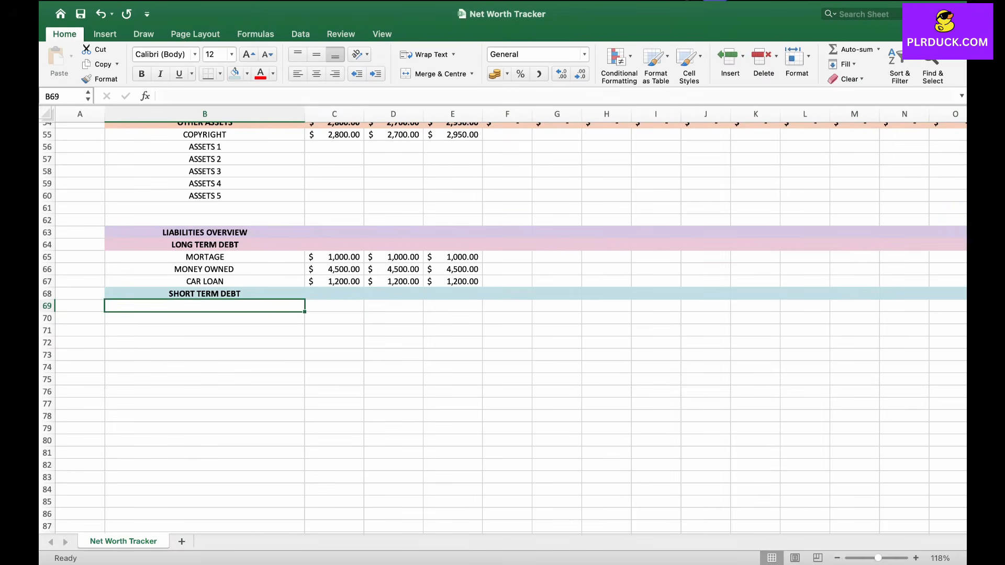
# Step: Enter the labels PERSONAL LOAN, CREDIT CARD PAYMENT and STUDENT LOAN in B69:B71
pyautogui.write('PERSONAL LOAN')
pyautogui.press('Return')
pyautogui.write('CREDIT CARD PAYMENT')
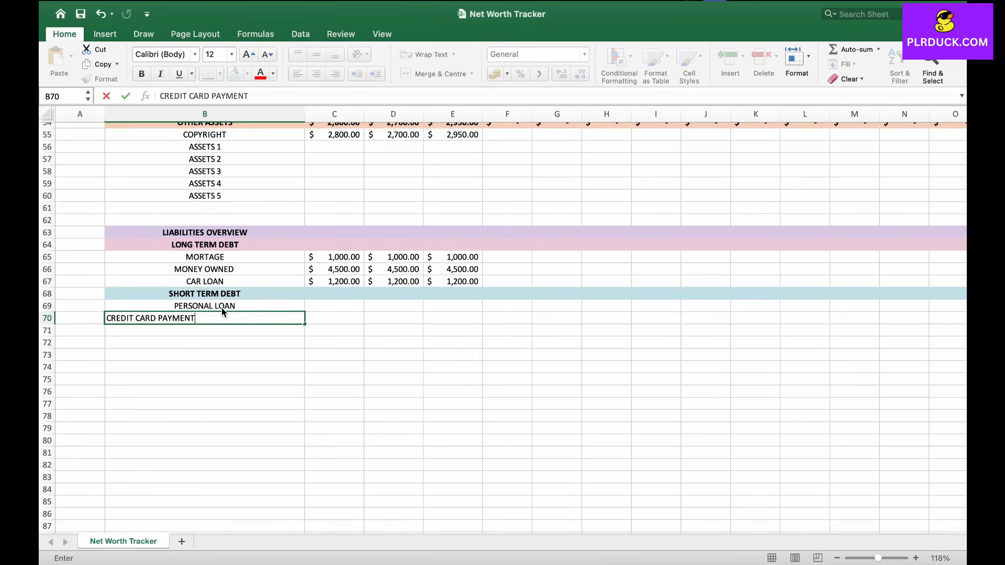
pyautogui.press('Return')
pyautogui.write('ST')
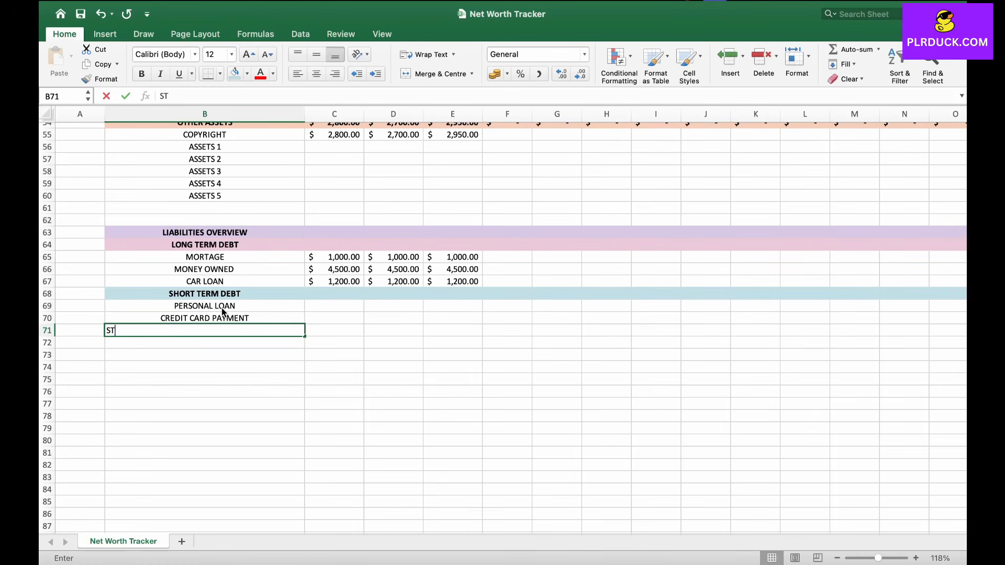
pyautogui.write('UDENT LOAN')
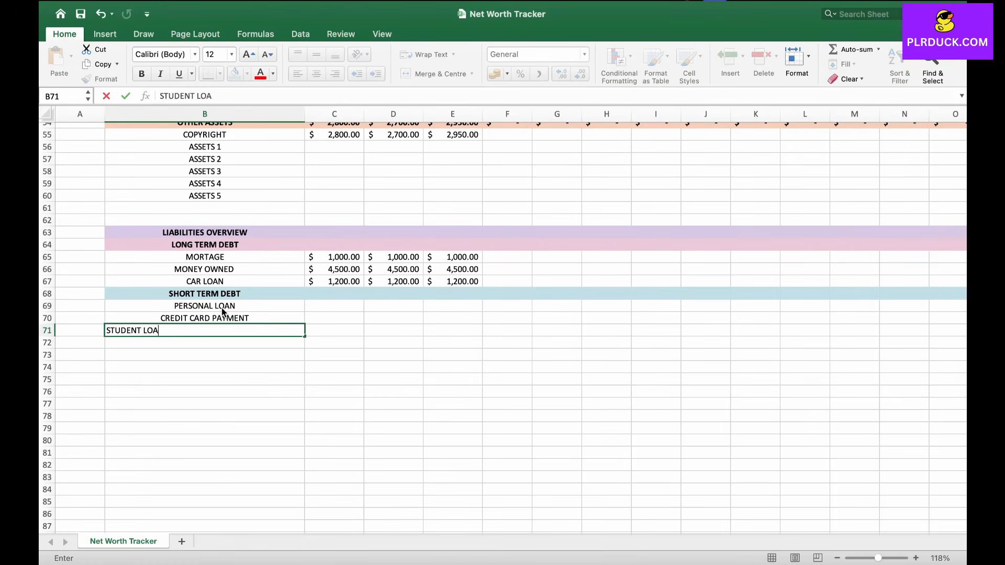
pyautogui.press('Return')
# Step: Enter START amounts 5500, 2400 and 1800 for the short-term debts in C69:C71
pyautogui.press('Tab')
pyautogui.press('Up')
pyautogui.press('Up')
pyautogui.press('Up')
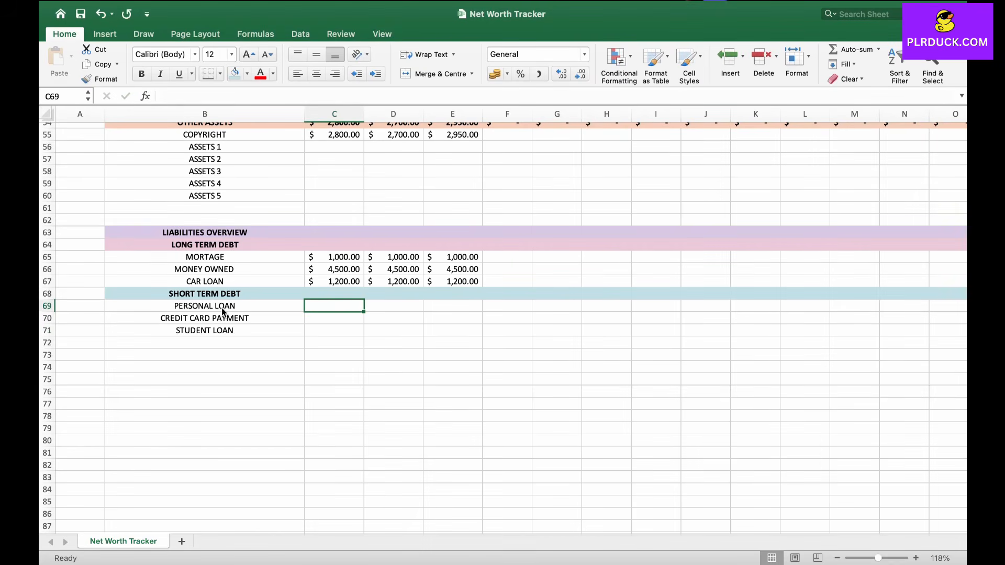
pyautogui.write('5500')
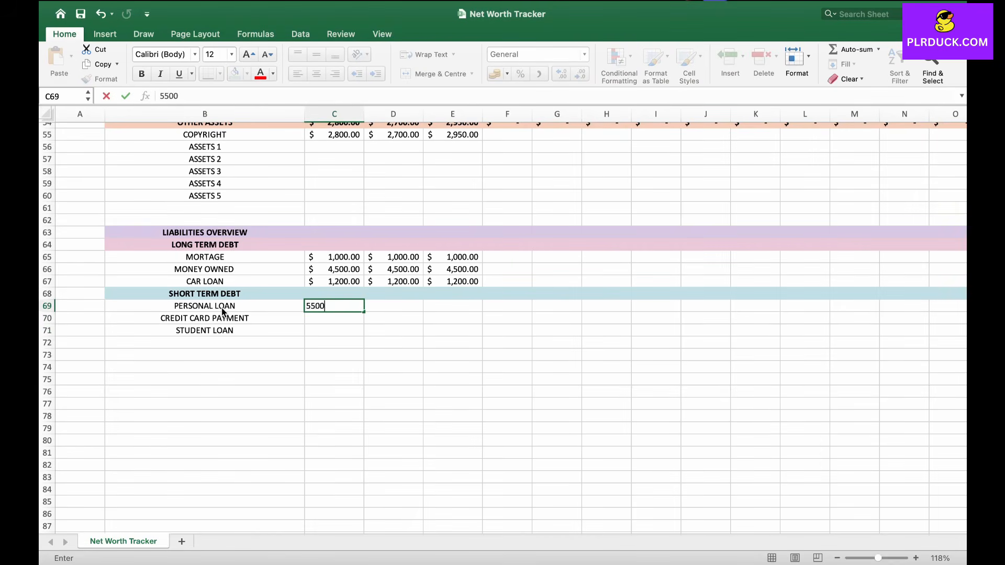
pyautogui.press('Return')
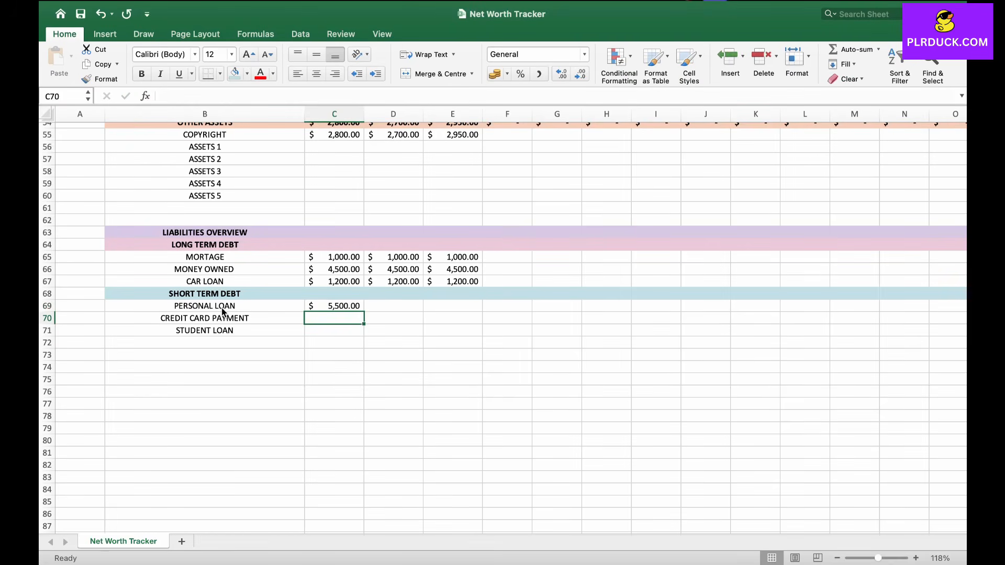
pyautogui.write('2400')
pyautogui.press('Return')
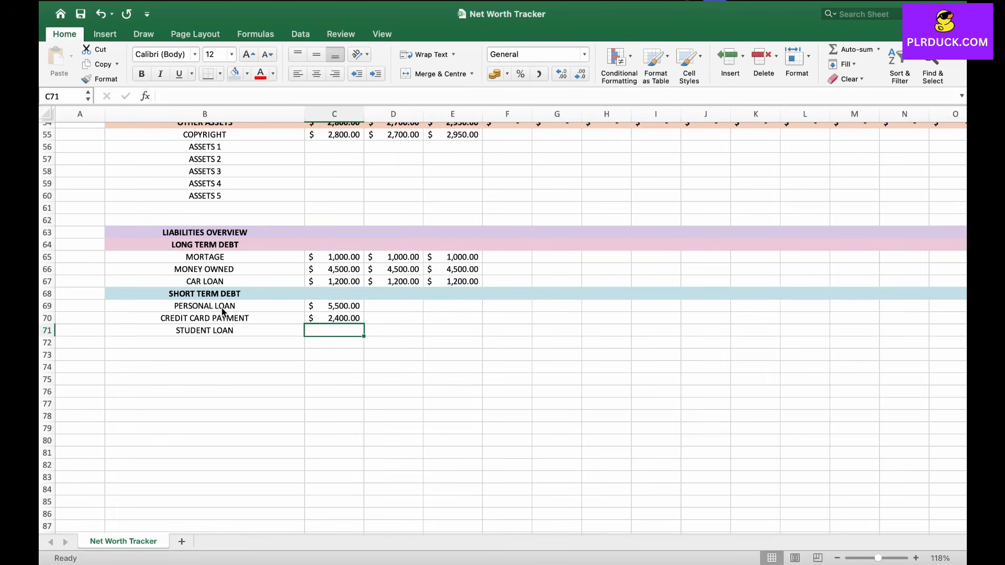
pyautogui.write('1800')
pyautogui.press('Tab')
pyautogui.press('Up')
pyautogui.press('Up')
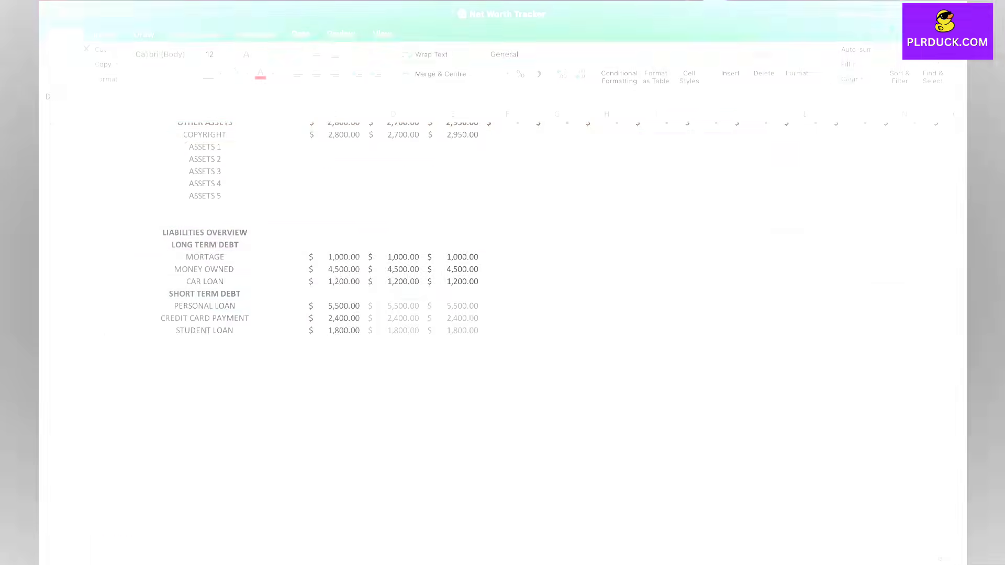
# Step: Add the OTHER LIABILITIES heading in B72, centred and bold, with a peach fill across its row
pyautogui.write('O')
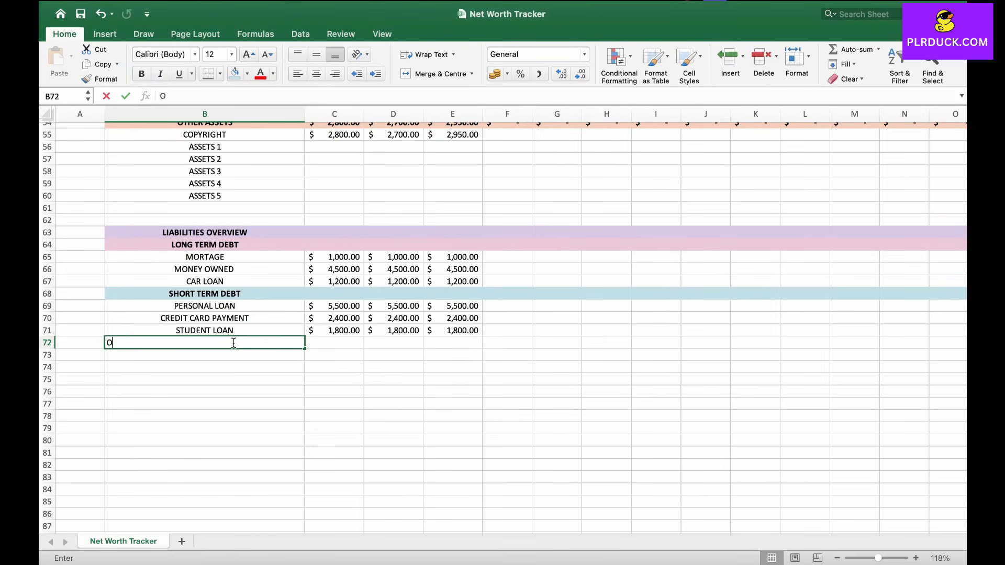
pyautogui.write('THER LIABILITIES')
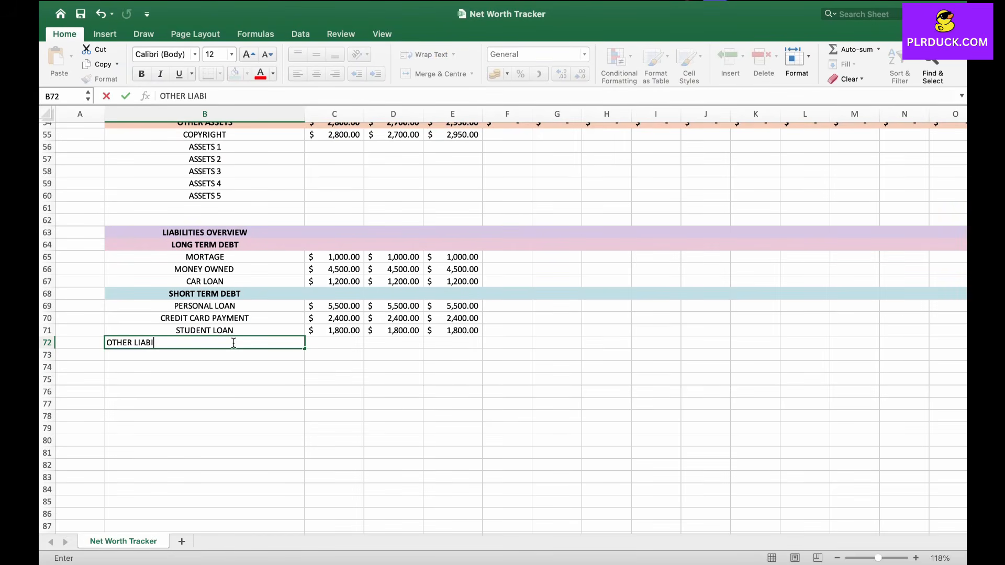
pyautogui.press('Return')
pyautogui.moveTo(205, 343); pyautogui.dragTo(952, 343)
pyautogui.click(316, 74)
pyautogui.click(141, 74)
pyautogui.click(247, 74)
pyautogui.click(262, 264)
pyautogui.click(204, 379)
pyautogui.scroll(-2, 511, 328)
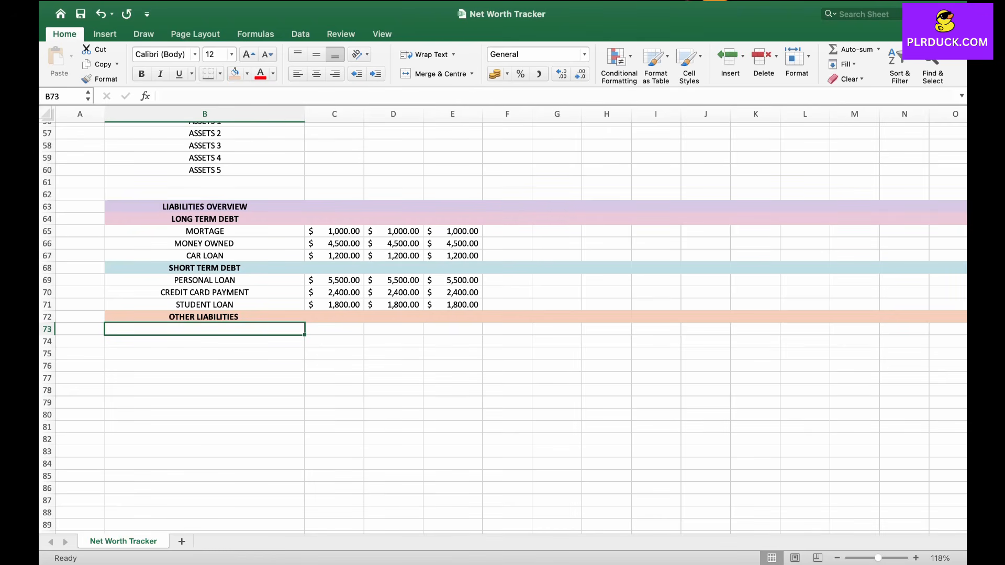
# Step: Enter the labels INCOME TAX and ACCOUNTS PAYABLE in B73:B74 under OTHER LIABILITIES
pyautogui.write('INCOE')
pyautogui.press('BackSpace')
pyautogui.write('ME TAX')
pyautogui.press('Return')
pyautogui.write('ACCOUNTS PAYABLE')
# Step: Enter the START amount 3400 for income tax in C73
pyautogui.click(324, 331)
pyautogui.write('3400')
pyautogui.press('Tab')
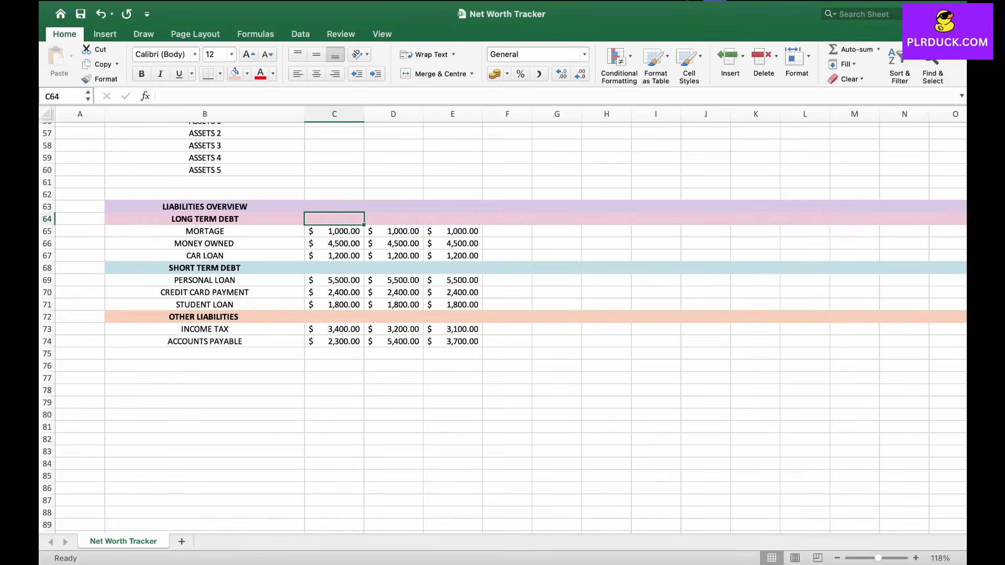
# Step: Total the long-term debts in C64 with a SUM formula over the mortgage, money owed and car loan amounts
pyautogui.write('=SUM(')
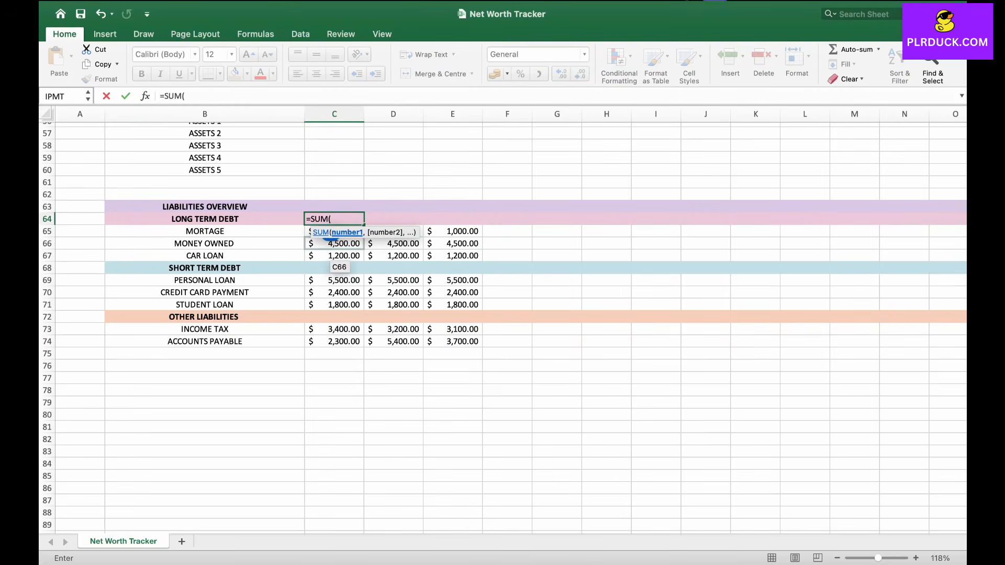
pyautogui.moveTo(330, 231); pyautogui.dragTo(764, 222)
pyautogui.write(')')
pyautogui.press('Return')
# Step: Make the long-term debt total row bold
pyautogui.click(343, 218)
pyautogui.hscroll(-3, 764, 222)
pyautogui.scroll(1, 764, 222)
pyautogui.press('super+b')
# Step: Total the short-term debts in C68 with =SUM(C69:C71)
pyautogui.click(280, 283)
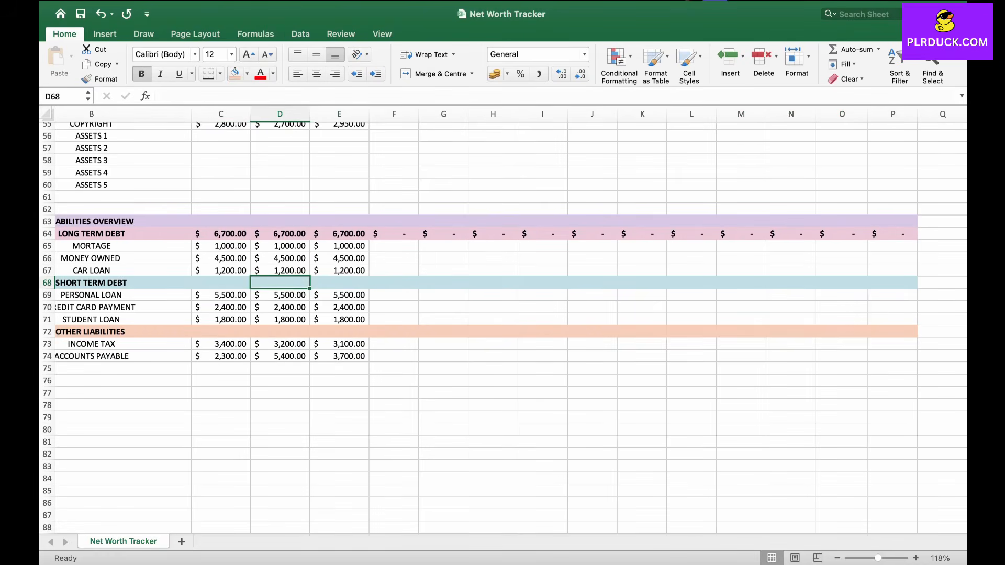
pyautogui.click(220, 283)
pyautogui.hscroll(-2, 221, 282)
pyautogui.scroll(3, 221, 283)
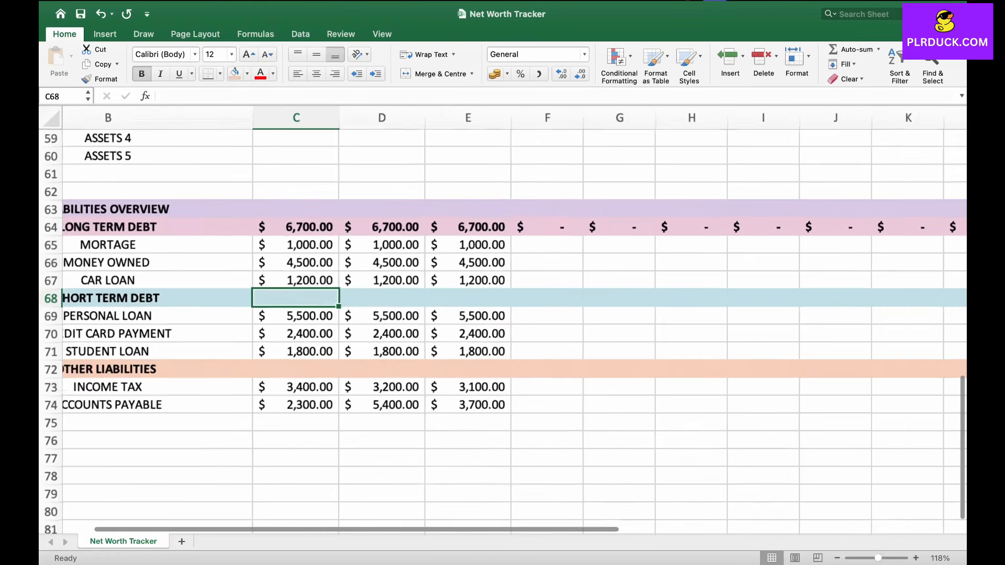
pyautogui.hscroll(-3, 503, 320)
pyautogui.write('=SUM(')
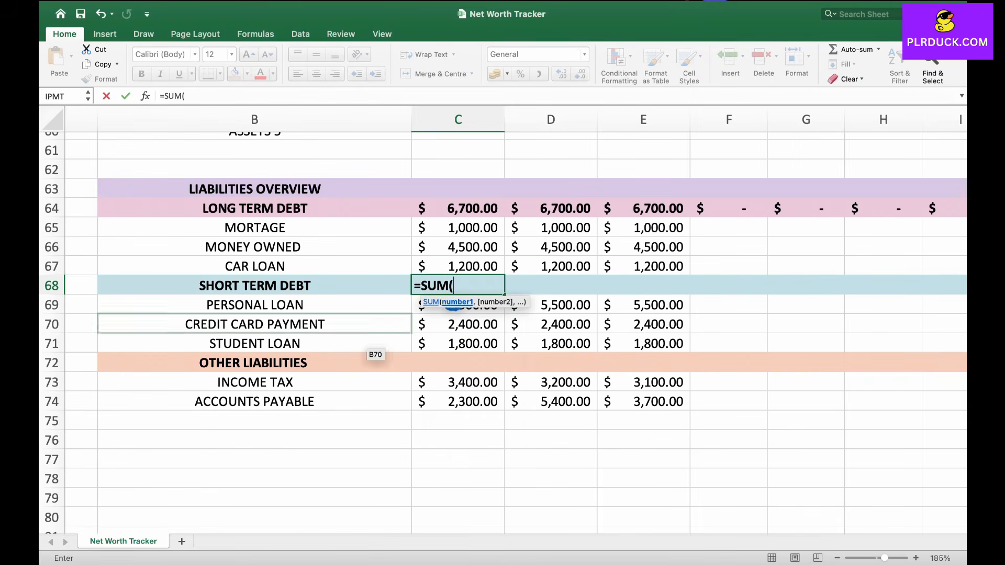
pyautogui.moveTo(453, 306); pyautogui.dragTo(460, 344)
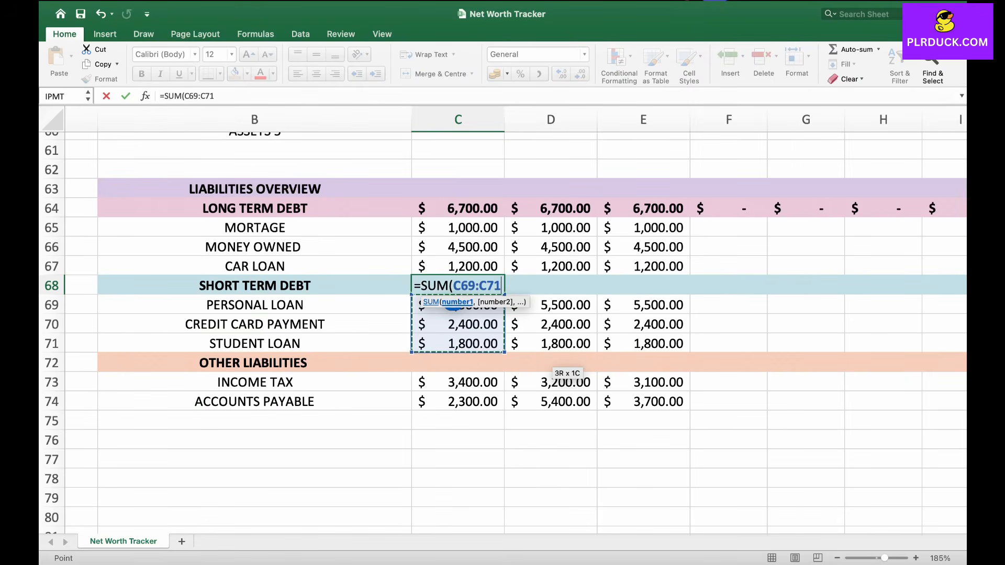
pyautogui.write(')')
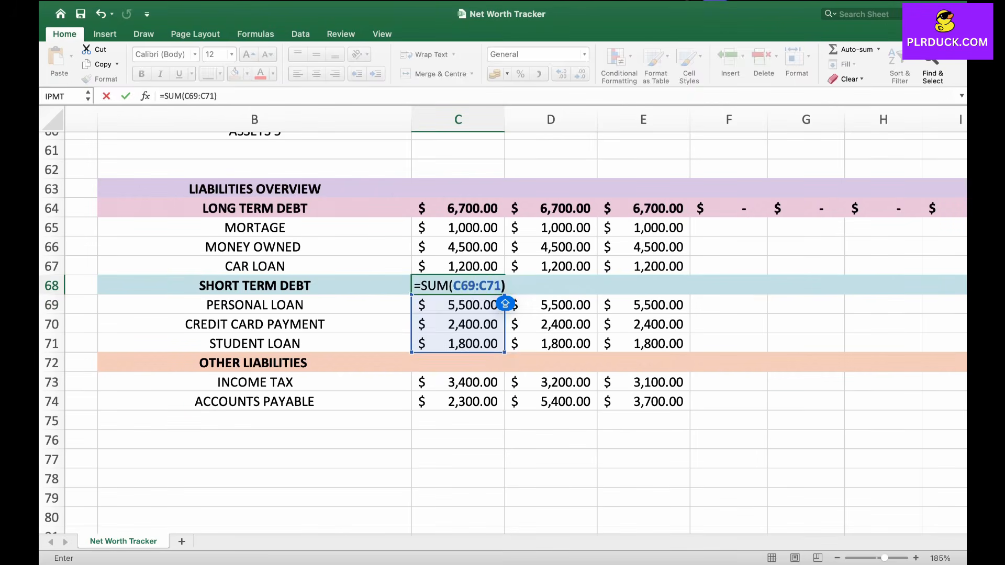
pyautogui.press('Return')
# Step: Fill the short-term debt total formula across row 68 through column P
pyautogui.press('Up')
pyautogui.moveTo(504, 295); pyautogui.dragTo(817, 287)
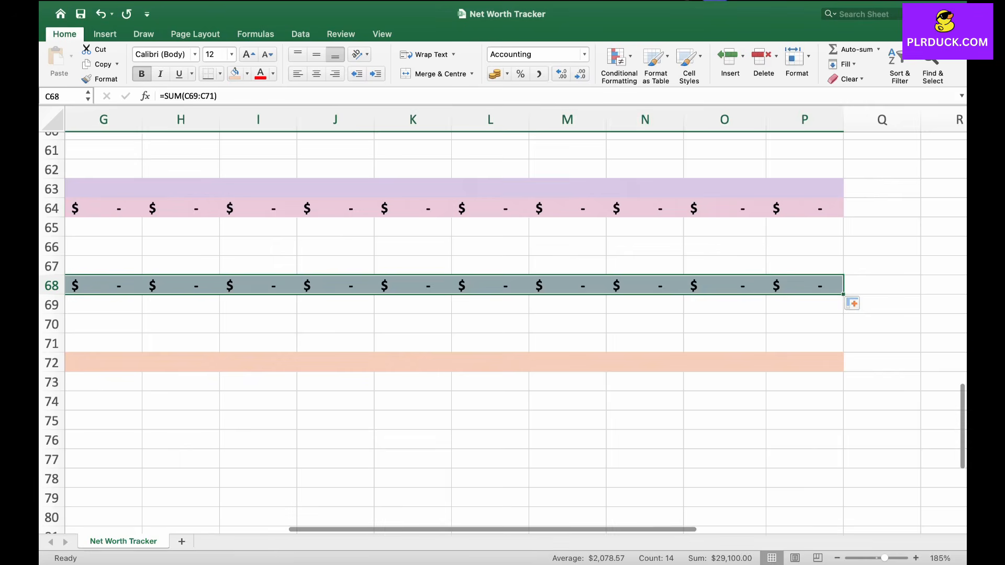
pyautogui.hscroll(-10, 506, 320)
# Step: Total the other liabilities in C72 with =SUM(C73:C74)
pyautogui.click(303, 351)
pyautogui.hscroll(-1, 302, 351)
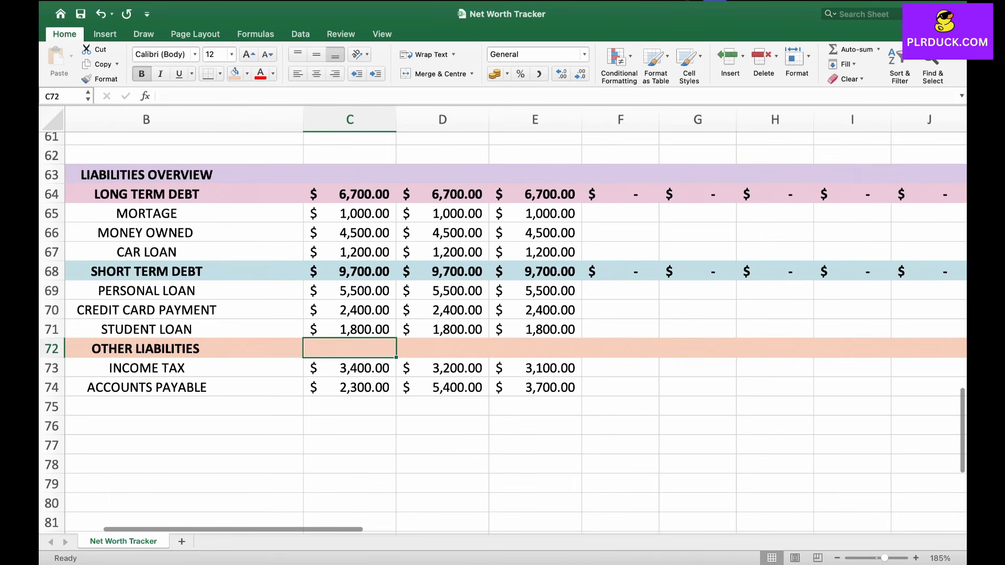
pyautogui.write('=SUM(')
pyautogui.click(344, 369)
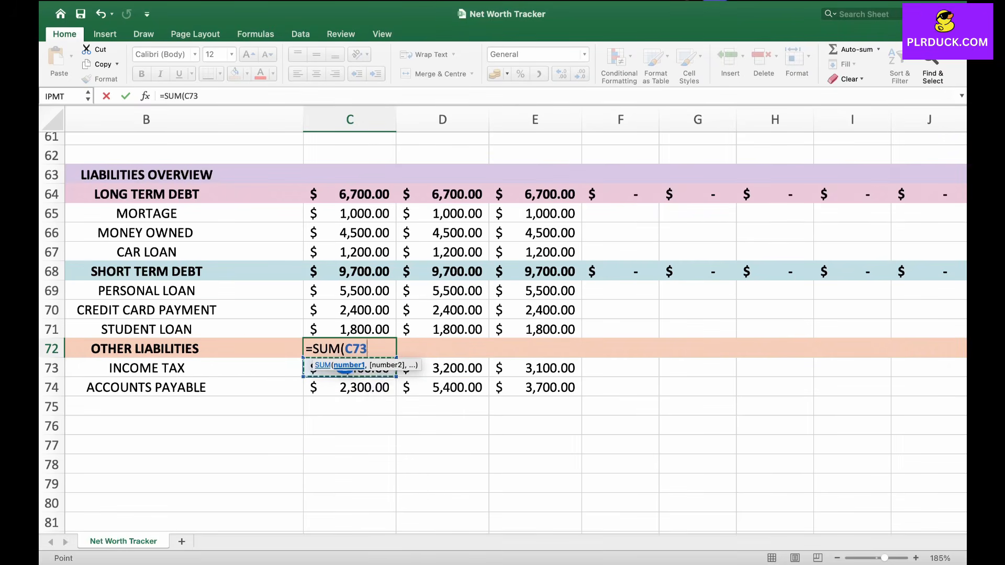
pyautogui.moveTo(344, 369); pyautogui.dragTo(361, 388)
pyautogui.write(')')
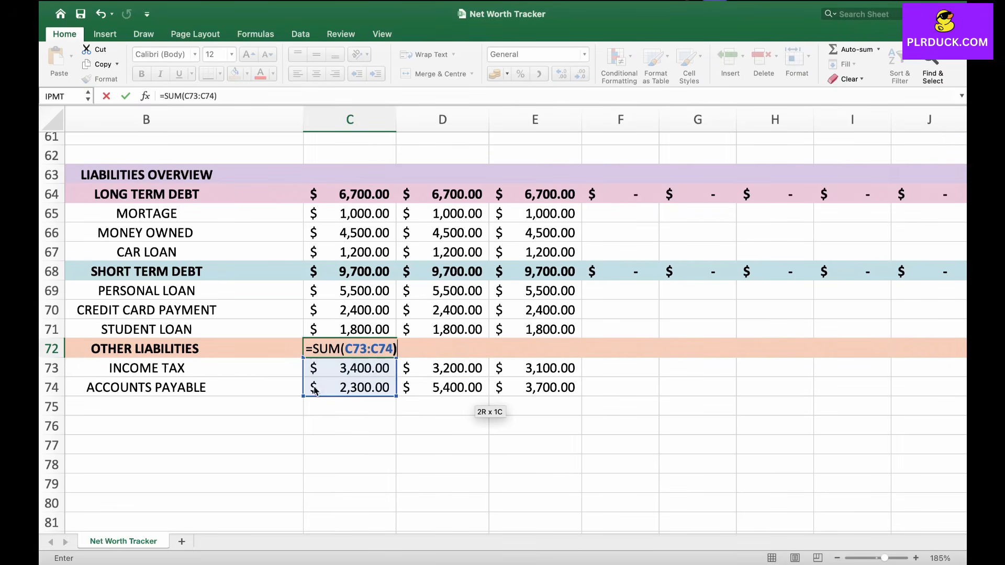
pyautogui.press('Return')
# Step: Bold the other liabilities total and fill its formula across row 72 through column P
pyautogui.press('Up')
pyautogui.press('super+b')
pyautogui.moveTo(396, 357); pyautogui.dragTo(765, 349)
pyautogui.moveTo(764, 349); pyautogui.dragTo(764, 348)
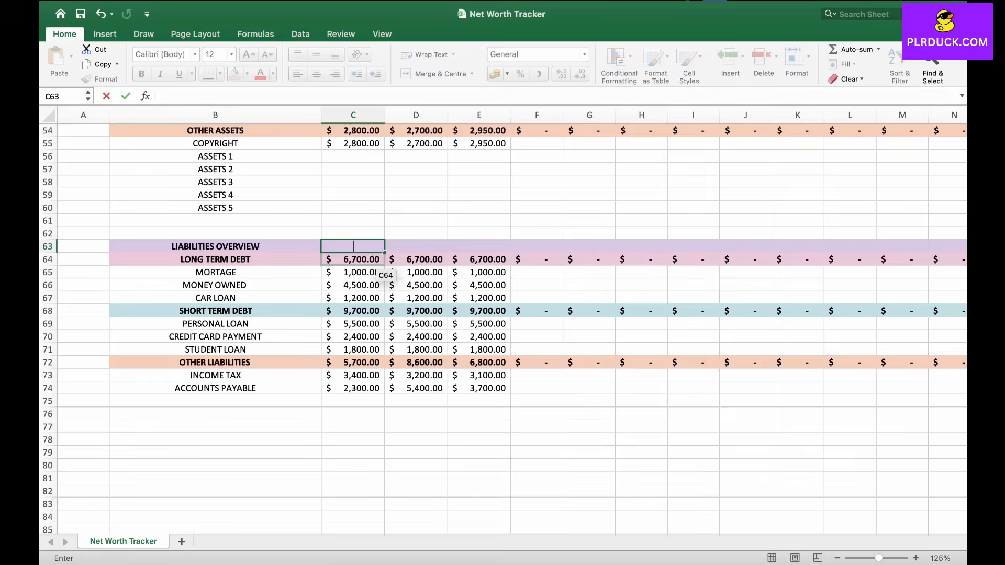
# Step: Enter =C64+C68+C72 in C63 to total all liabilities for the START month
pyautogui.click(354, 260)
pyautogui.write('=')
pyautogui.click(355, 261)
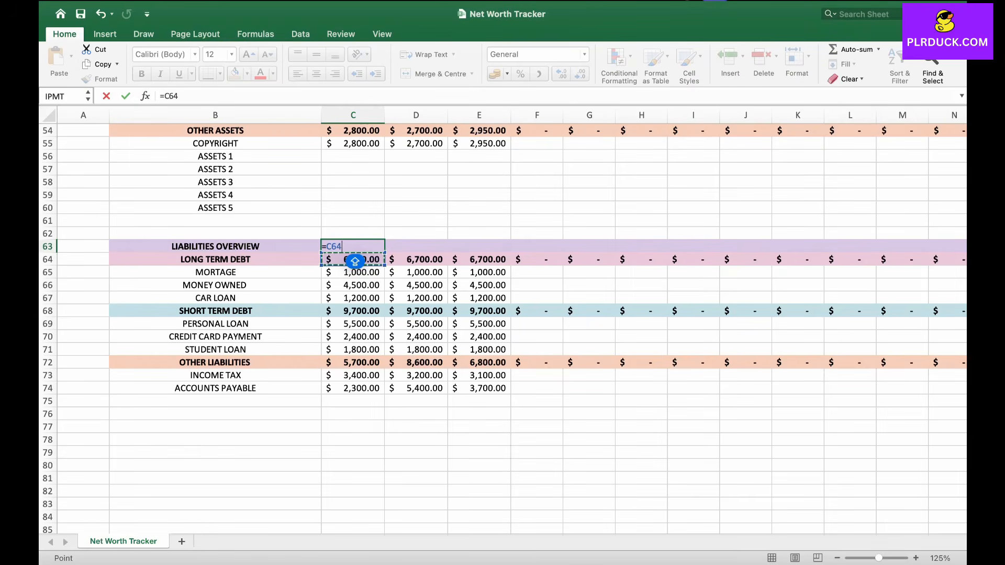
pyautogui.write('+')
pyautogui.click(353, 310)
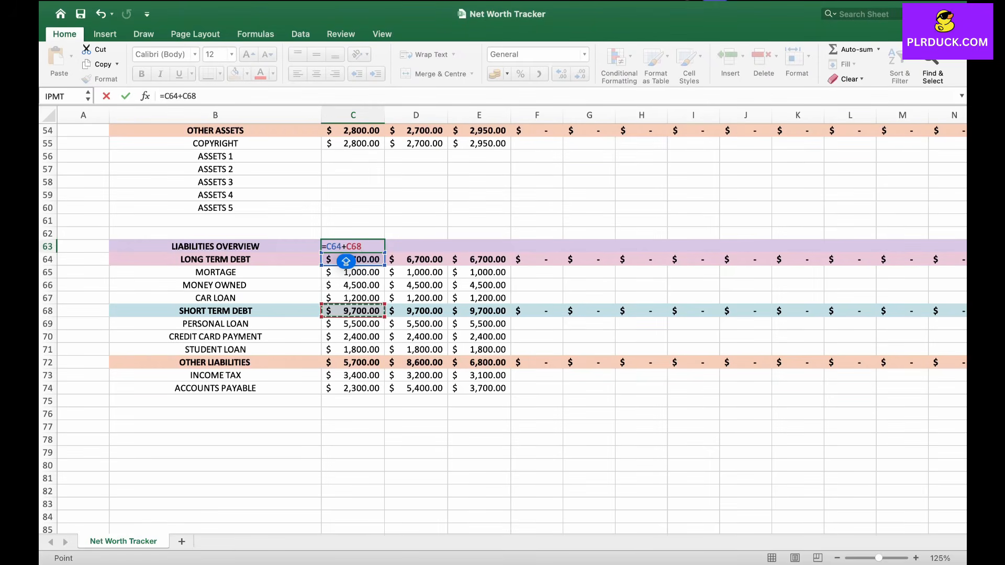
pyautogui.write('+')
pyautogui.click(353, 363)
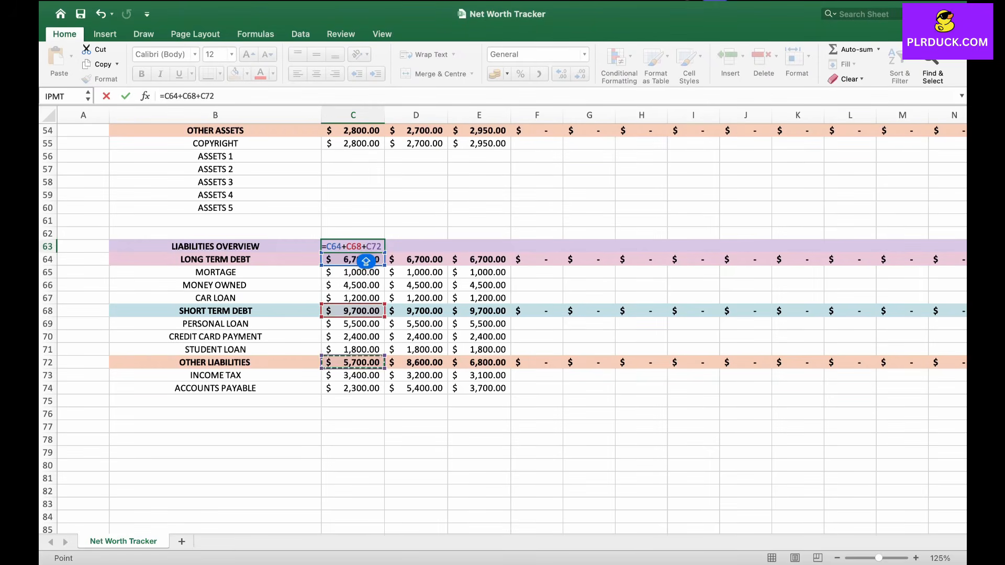
pyautogui.press('Return')
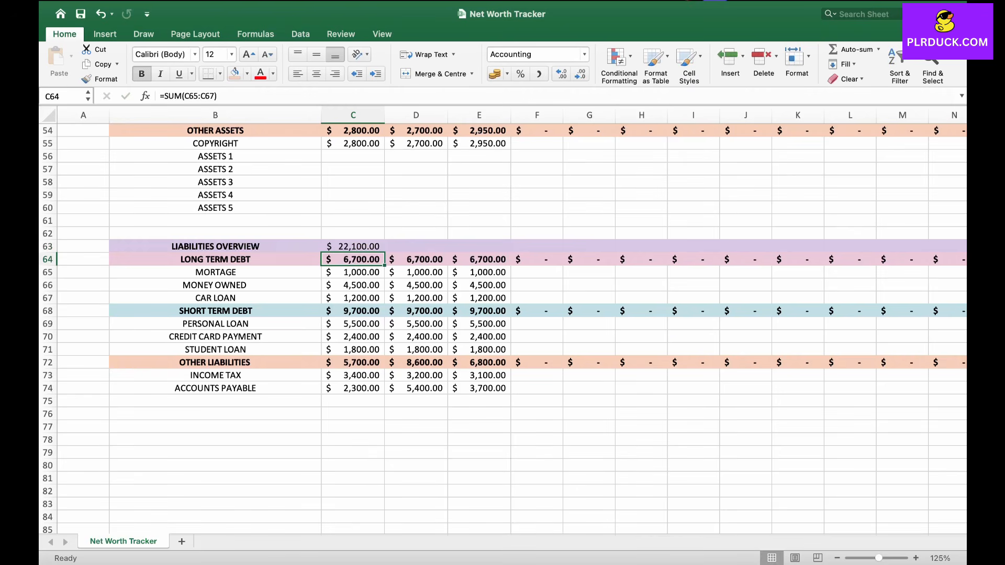
# Step: Fill the liabilities overview total formula across row 63 through column P
pyautogui.click(353, 247)
pyautogui.moveTo(385, 252); pyautogui.dragTo(825, 247)
pyautogui.hscroll(-4, 502, 315)
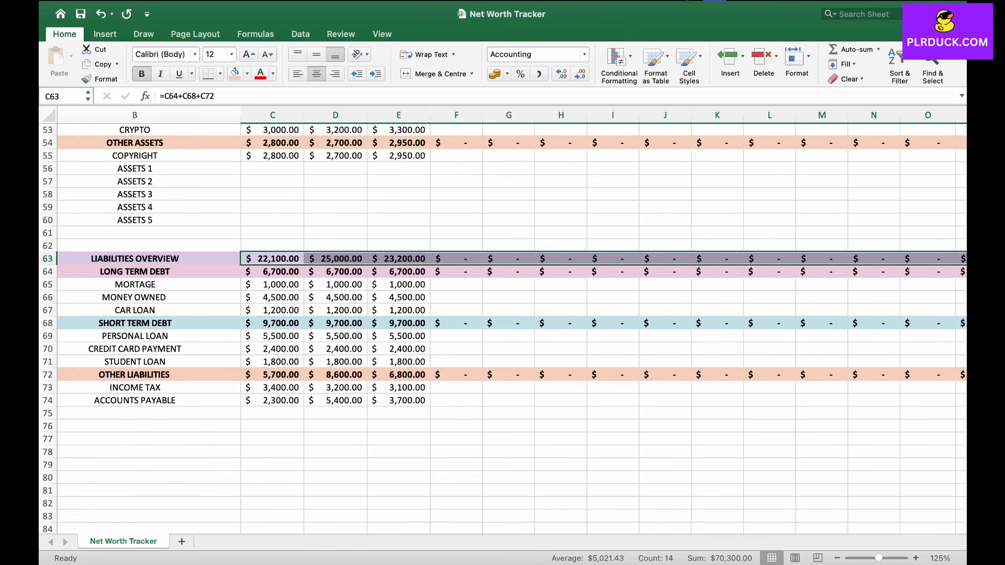
# Step: Merge B4:B5 and enter the heading YOUR NET WORTH GOAL
pyautogui.scroll(-3, 384, 335)
pyautogui.scroll(5, 384, 335)
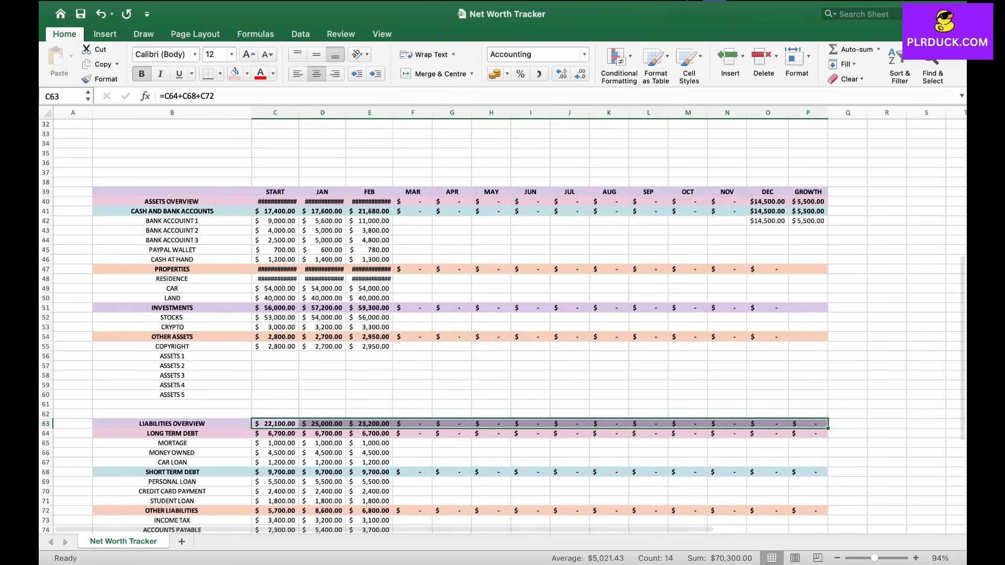
pyautogui.scroll(-3, 503, 325)
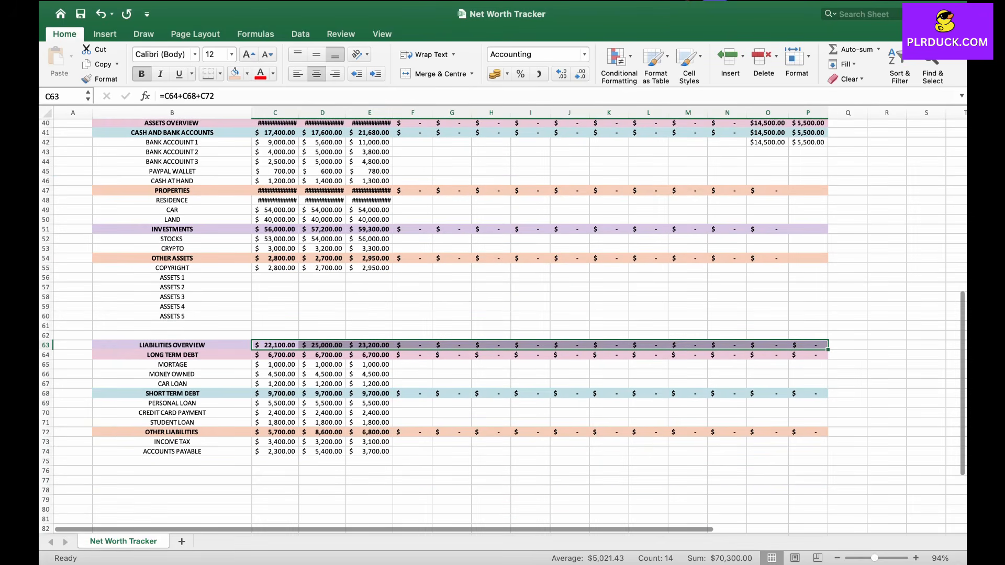
pyautogui.scroll(10, 503, 324)
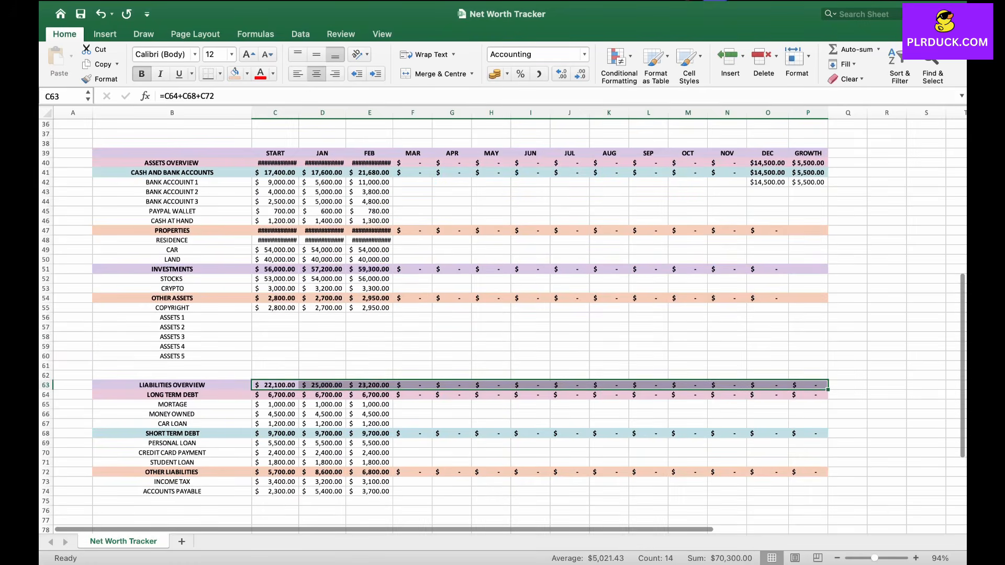
pyautogui.scroll(4, 503, 324)
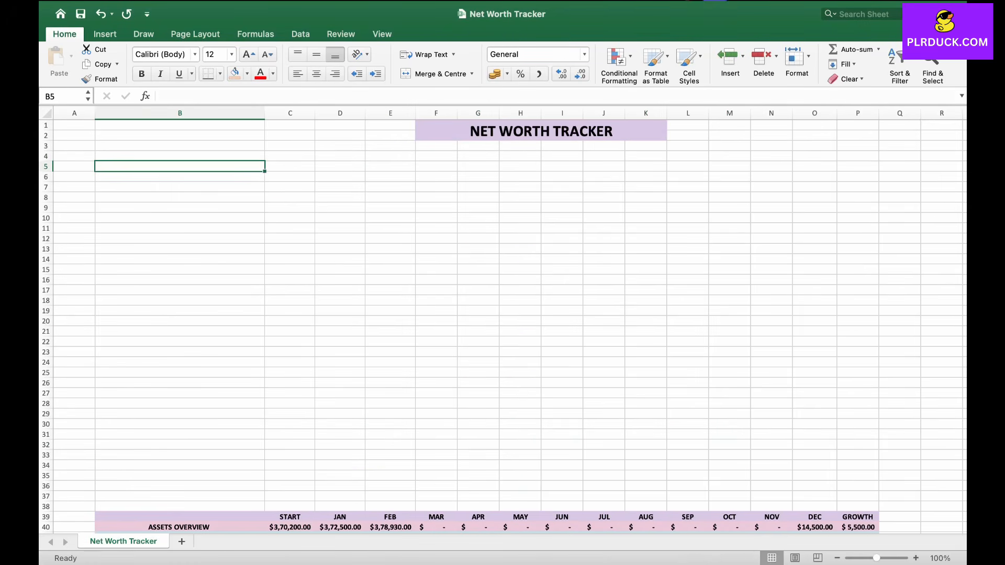
pyautogui.moveTo(180, 156); pyautogui.dragTo(180, 167)
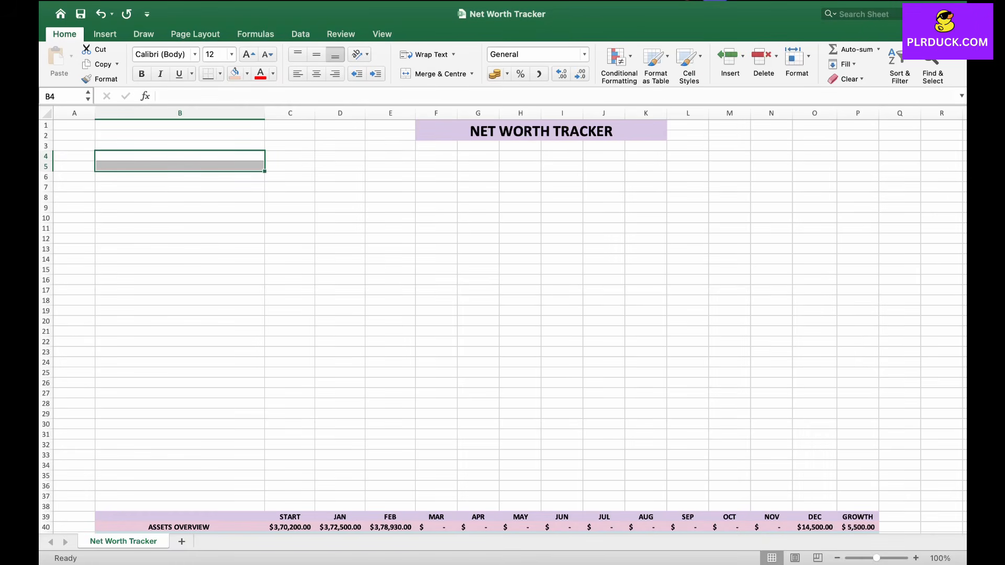
pyautogui.click(436, 74)
pyautogui.doubleClick(182, 165)
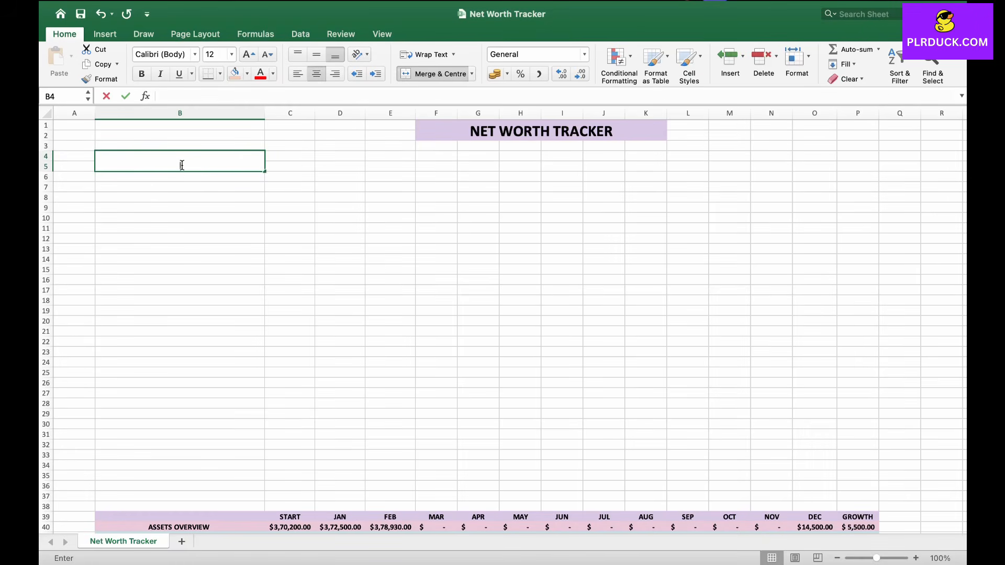
pyautogui.write('Y')
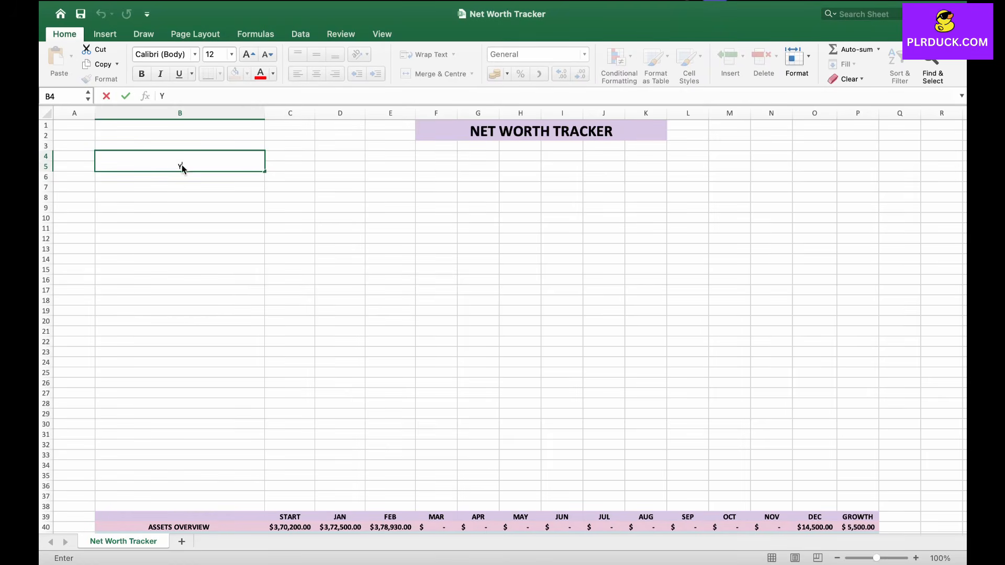
pyautogui.write('OUR NET WORTH ')
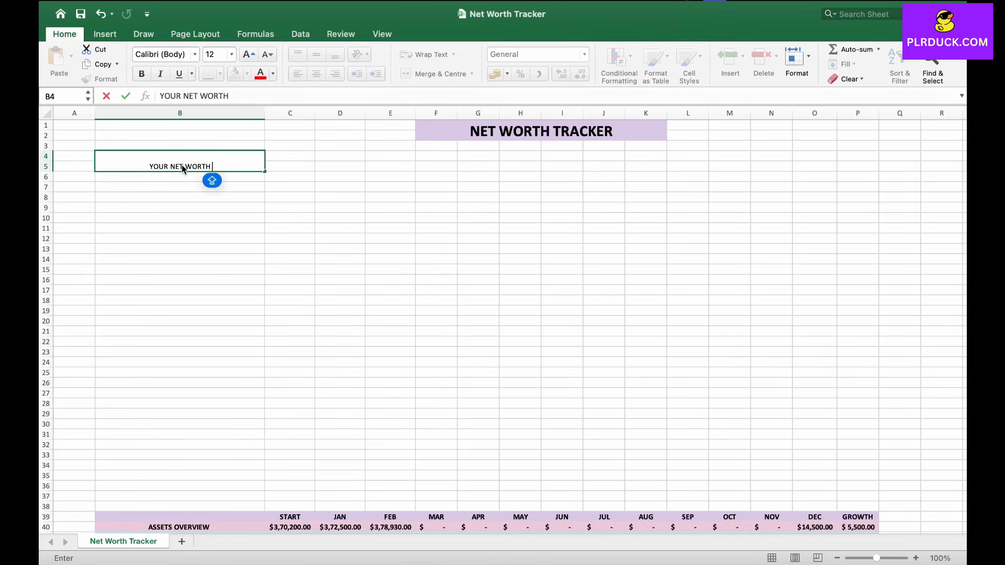
pyautogui.write('GOAL')
pyautogui.press('Return')
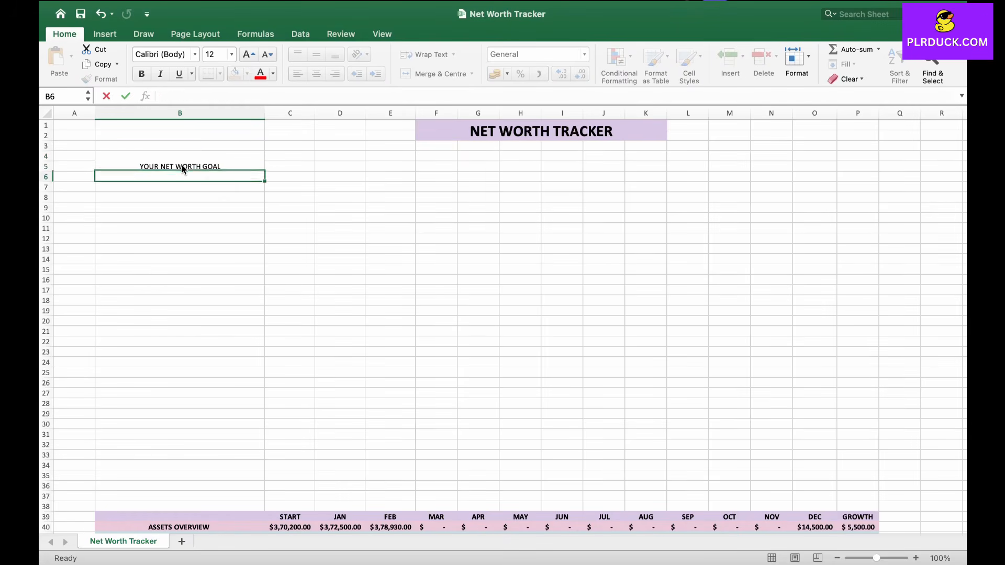
# Step: Merge B6:B8 and enter 300000 as the net worth goal
pyautogui.click(180, 161)
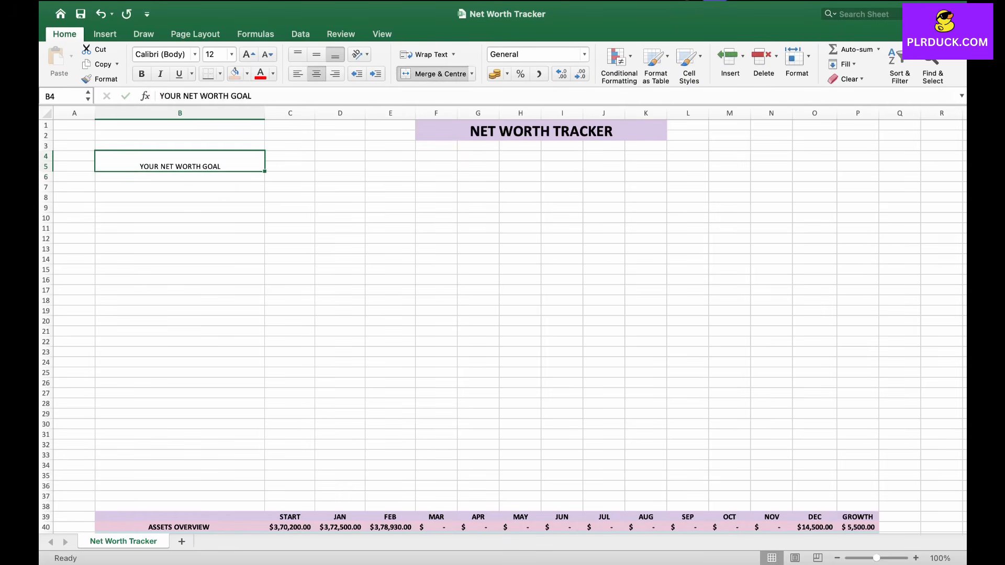
pyautogui.moveTo(180, 177); pyautogui.dragTo(180, 198)
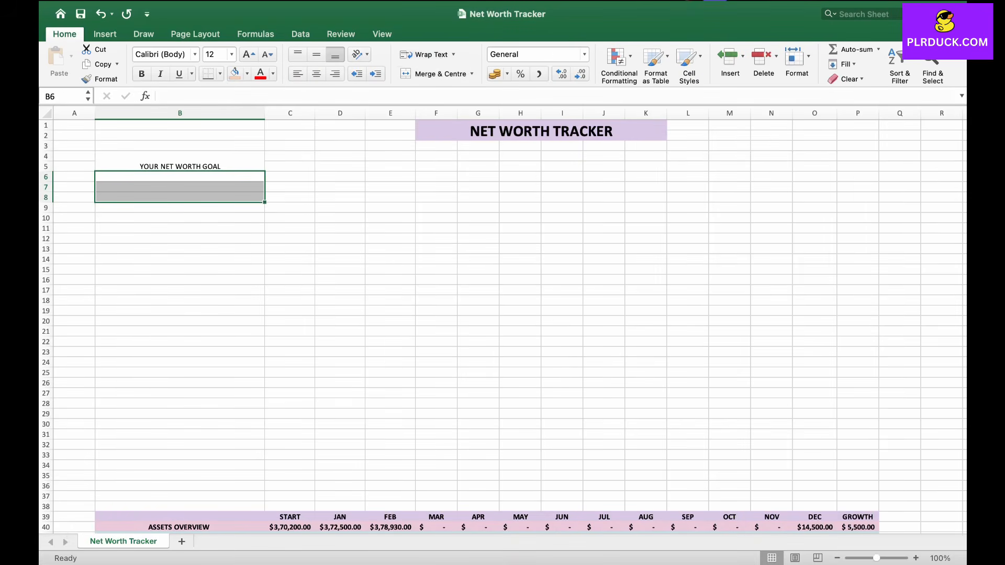
pyautogui.click(434, 74)
pyautogui.doubleClick(178, 198)
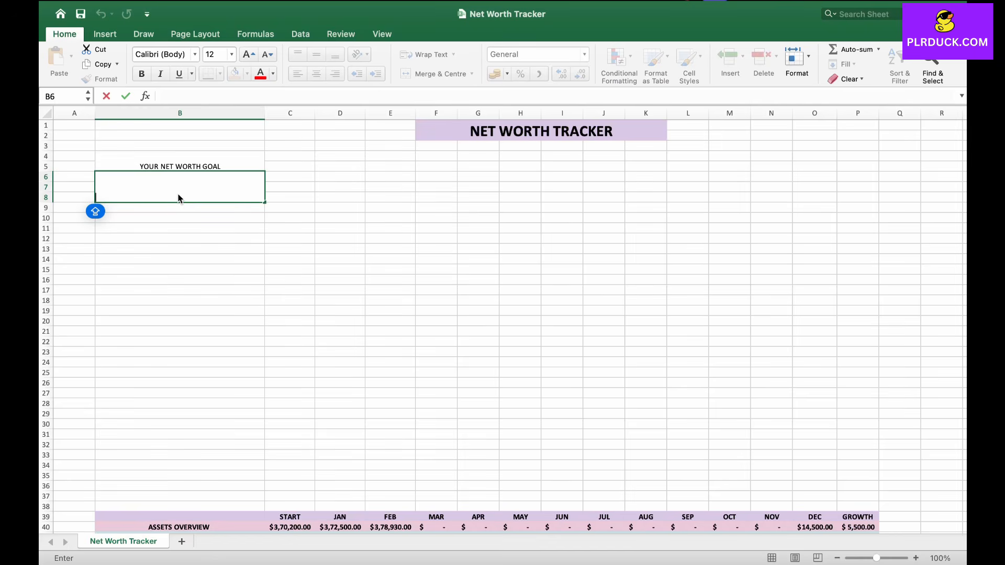
pyautogui.write('300000')
pyautogui.press('Return')
# Step: Format the goal block B4:B8 with font size 20, middle vertical alignment and bold
pyautogui.moveTo(180, 162); pyautogui.dragTo(180, 188)
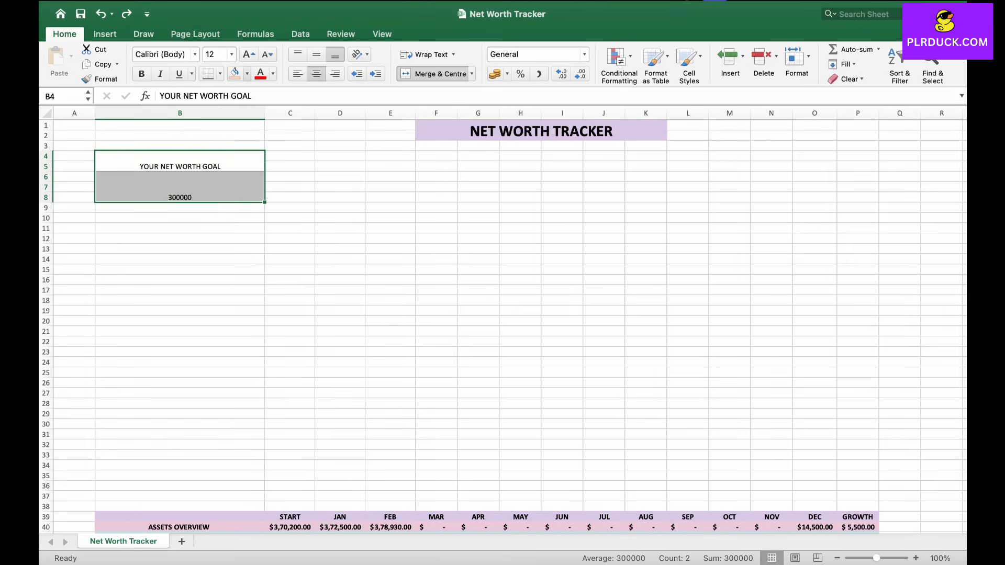
pyautogui.click(248, 54)
pyautogui.click(249, 53)
pyautogui.click(248, 54)
pyautogui.click(248, 54)
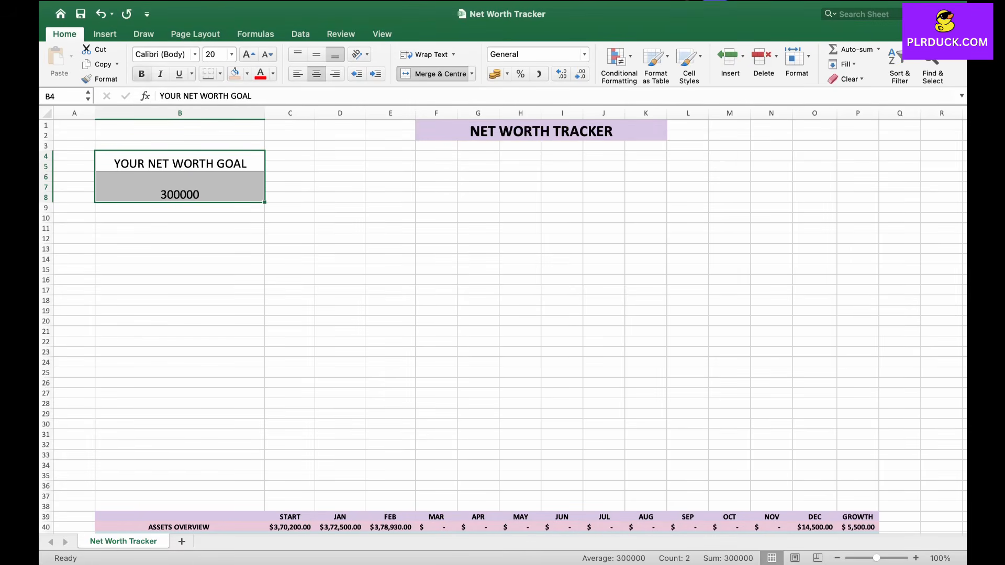
pyautogui.click(316, 54)
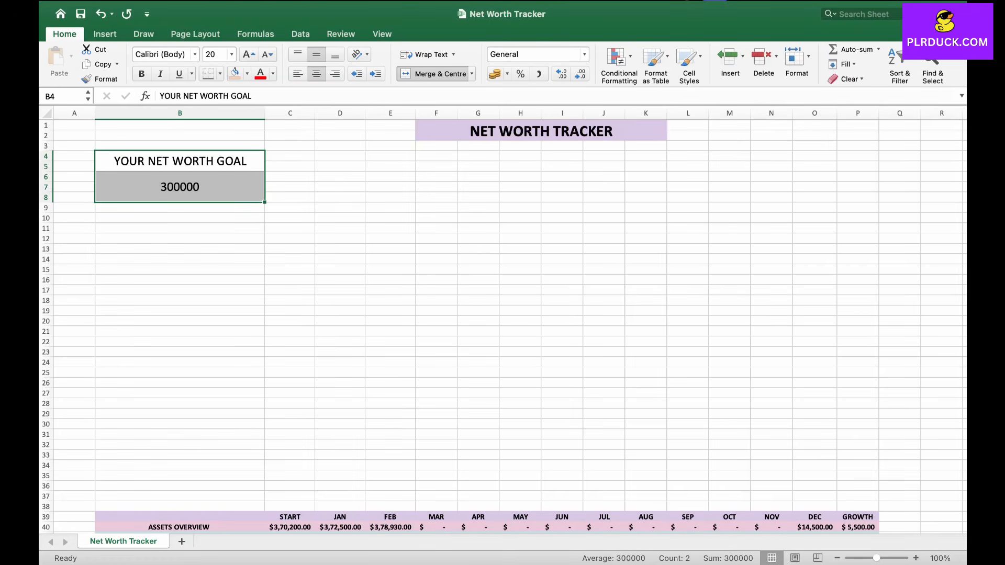
pyautogui.click(142, 73)
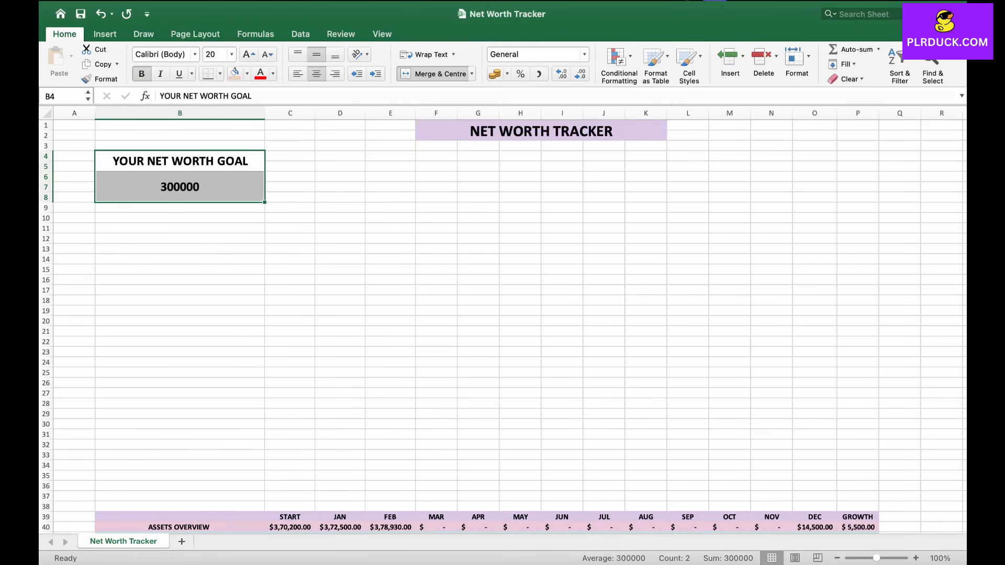
# Step: Apply the $ English (United States) accounting format to the goal amount
pyautogui.click(180, 280)
pyautogui.click(180, 187)
pyautogui.click(506, 74)
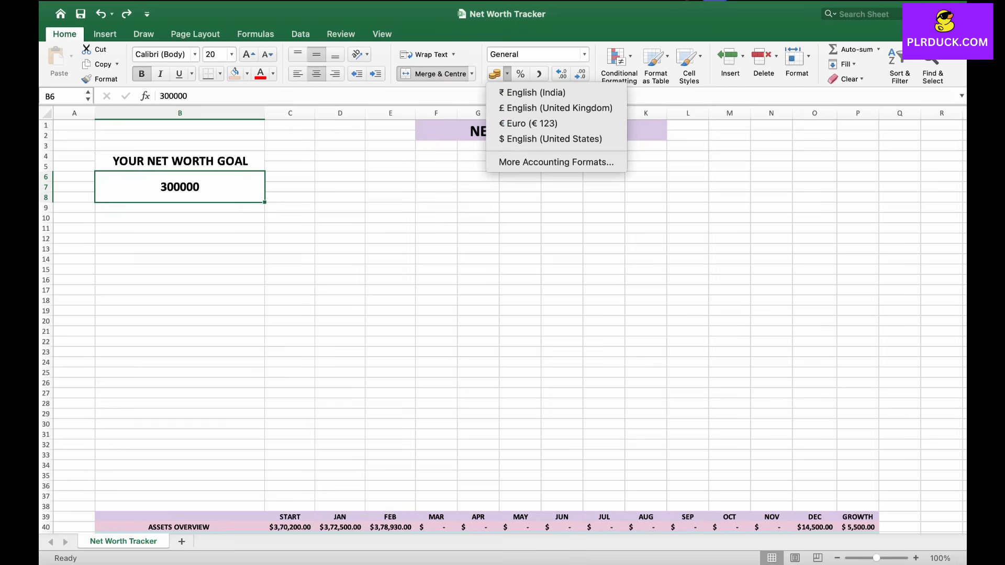
pyautogui.click(551, 139)
pyautogui.click(179, 217)
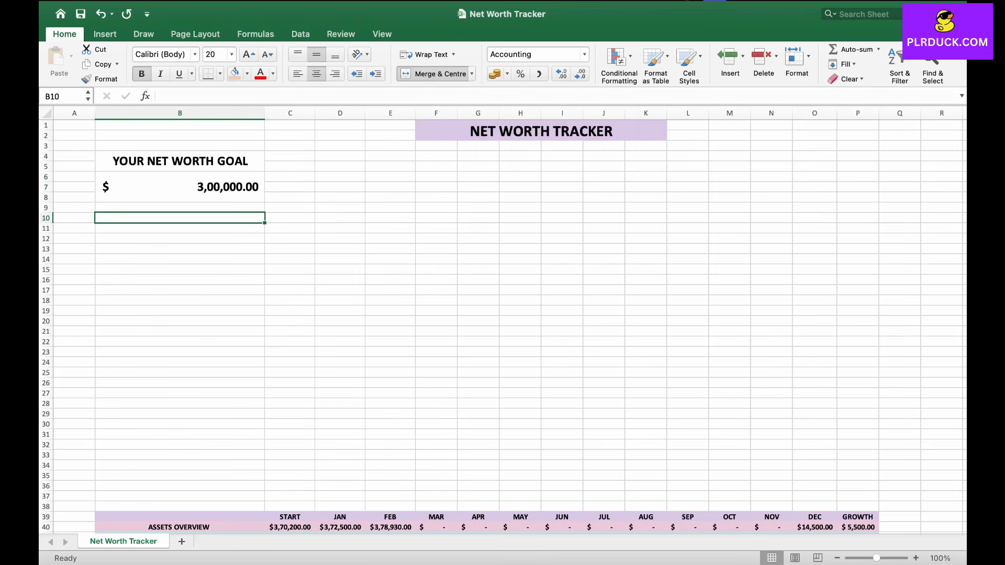
# Step: Give the YOUR NET WORTH GOAL heading in B4 a light peach fill
pyautogui.click(180, 187)
pyautogui.click(180, 218)
pyautogui.click(180, 162)
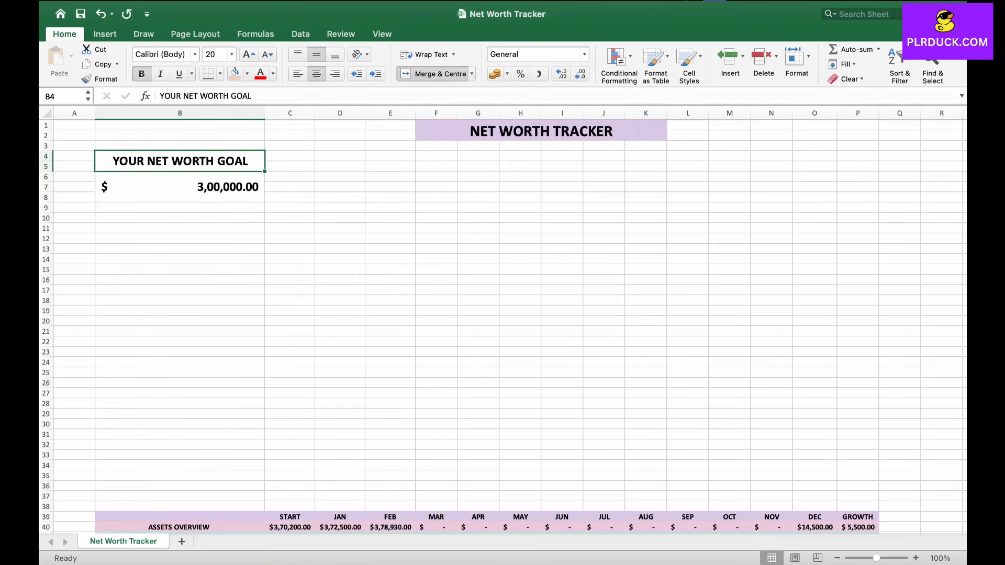
pyautogui.click(235, 73)
# Step: Merge D4:F5 and enter the heading YOUR NET WORTH
pyautogui.click(436, 166)
pyautogui.moveTo(339, 156); pyautogui.dragTo(436, 166)
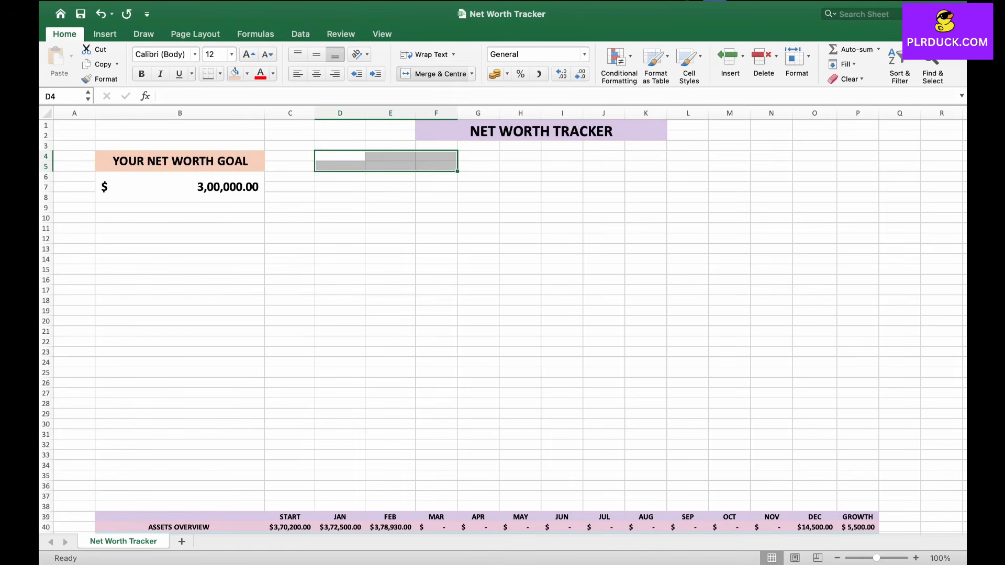
pyautogui.click(436, 74)
pyautogui.doubleClick(386, 161)
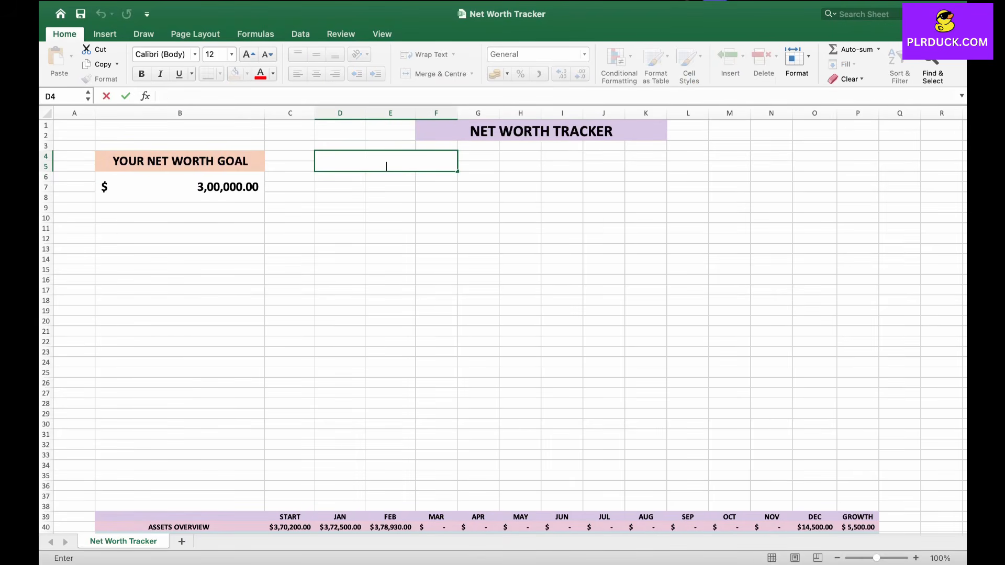
pyautogui.write('YOUR NET WORTH')
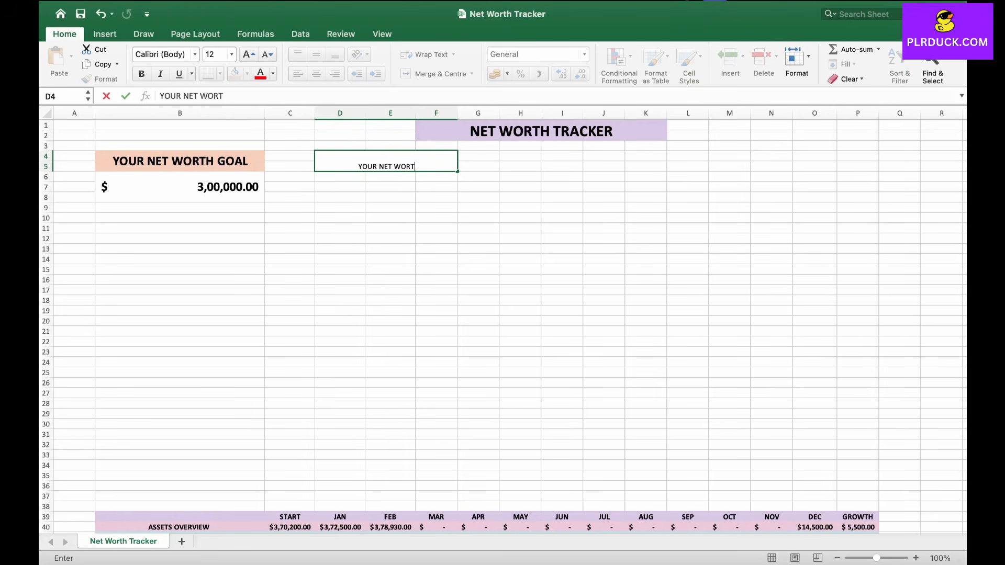
pyautogui.press('Return')
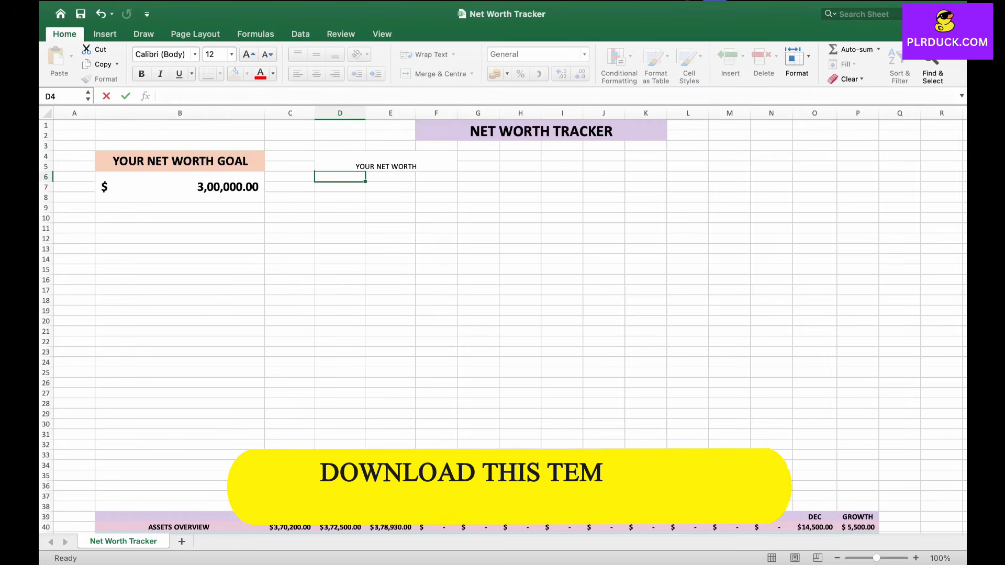
# Step: Merge and centre D6:F8 as the net worth value cell
pyautogui.moveTo(340, 176); pyautogui.dragTo(436, 197)
pyautogui.click(436, 74)
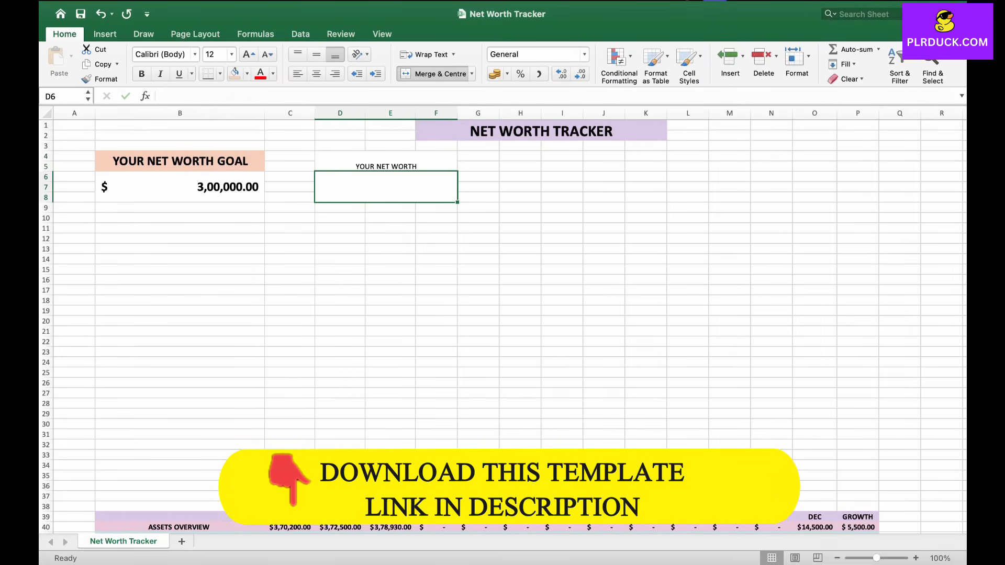
# Step: Format the net worth block D4:F8 with font size 20 and bold
pyautogui.moveTo(378, 162); pyautogui.dragTo(379, 186)
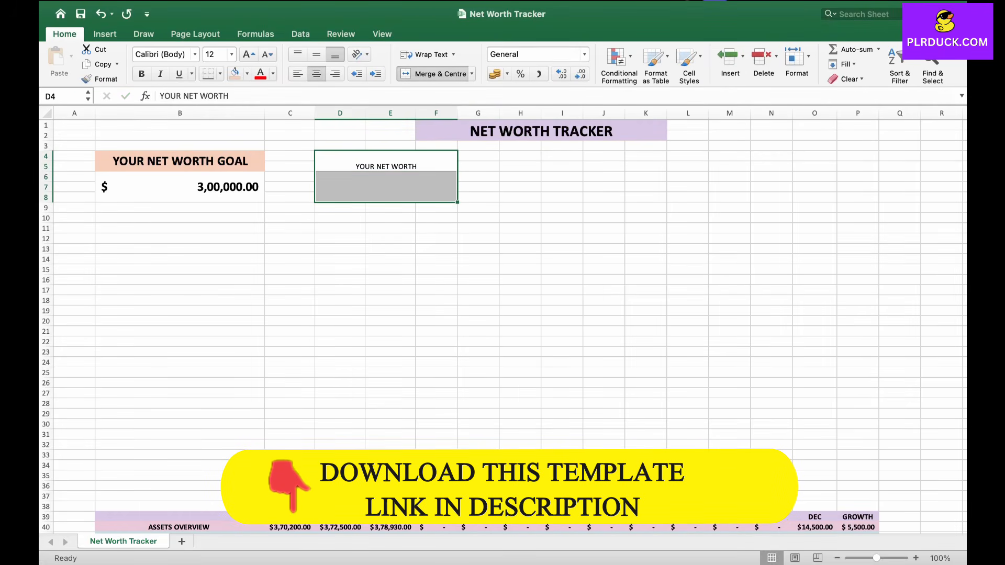
pyautogui.click(249, 55)
pyautogui.click(249, 55)
pyautogui.click(249, 54)
pyautogui.click(250, 54)
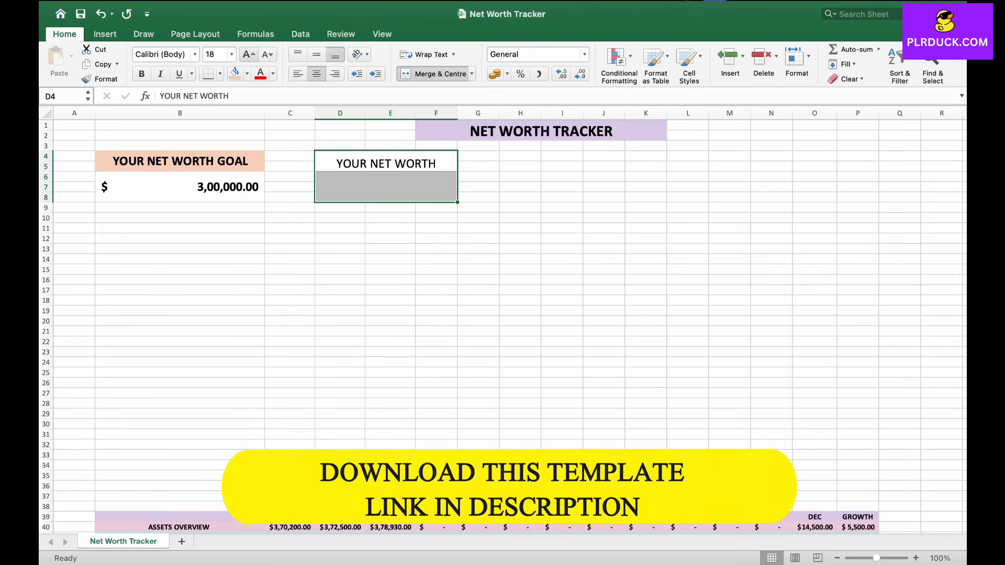
pyautogui.click(141, 74)
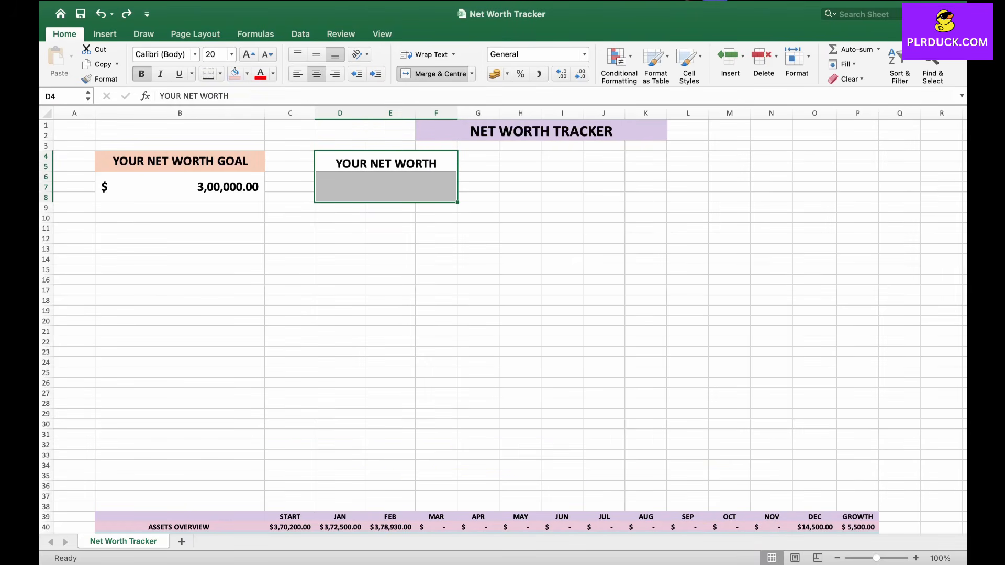
# Step: Give the YOUR NET WORTH heading in D4 a light pink fill
pyautogui.click(389, 208)
pyautogui.click(385, 162)
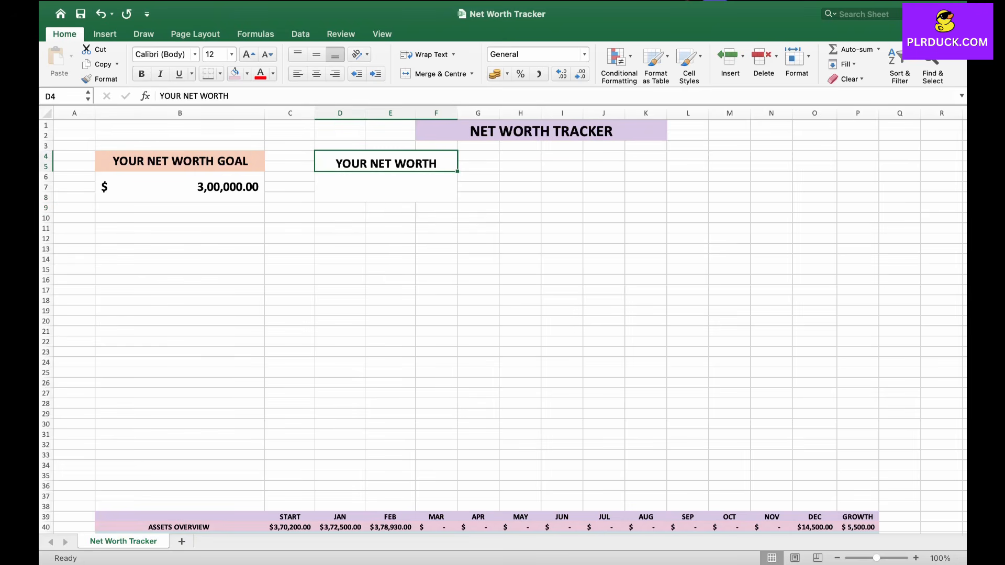
pyautogui.click(235, 74)
# Step: Merge B11:B12 with the heading AMOUNT EXCEEDING YOUR GOAL and merge B13:B15 beneath it
pyautogui.click(210, 239)
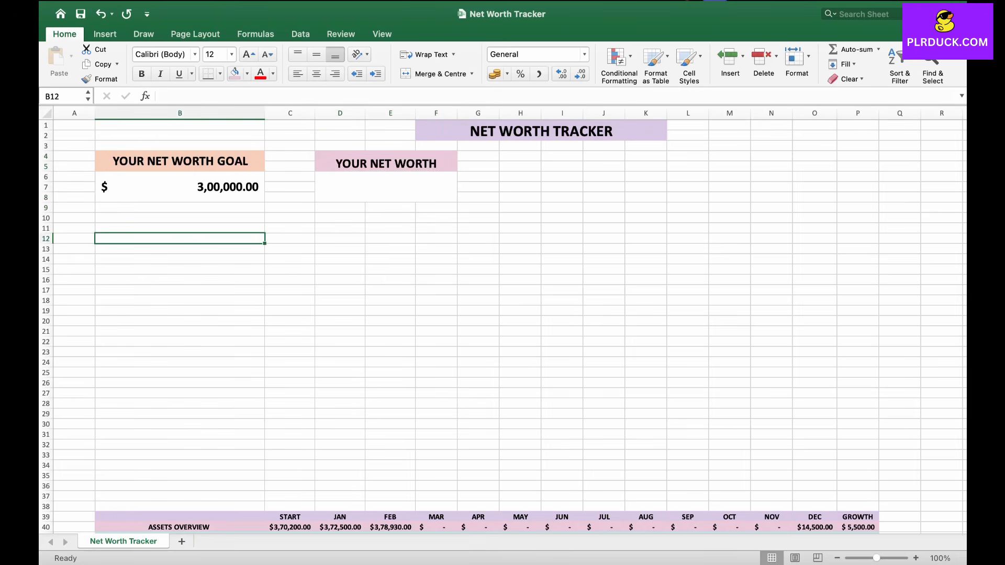
pyautogui.moveTo(179, 228); pyautogui.dragTo(180, 238)
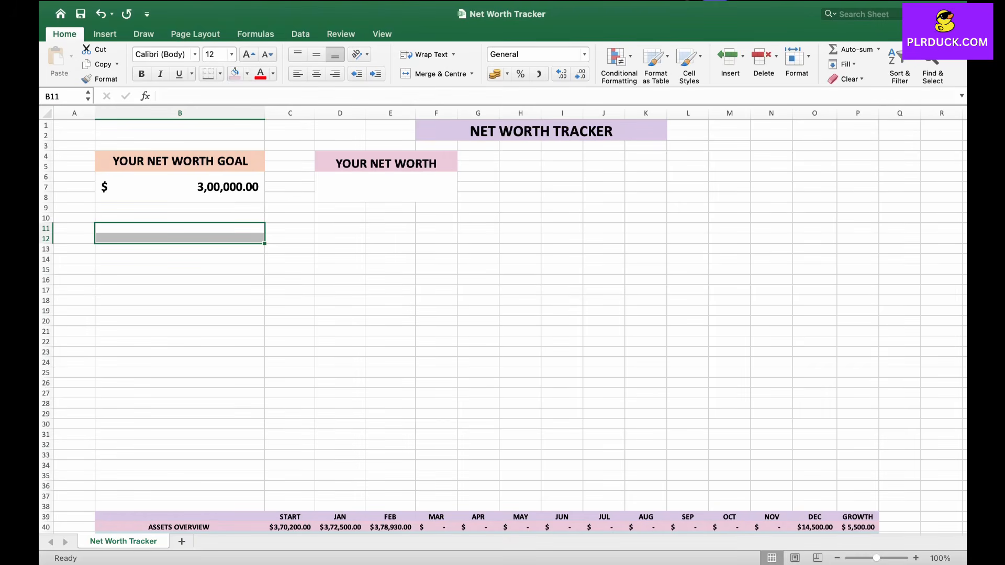
pyautogui.click(437, 74)
pyautogui.doubleClick(191, 236)
pyautogui.write('AMOUNT')
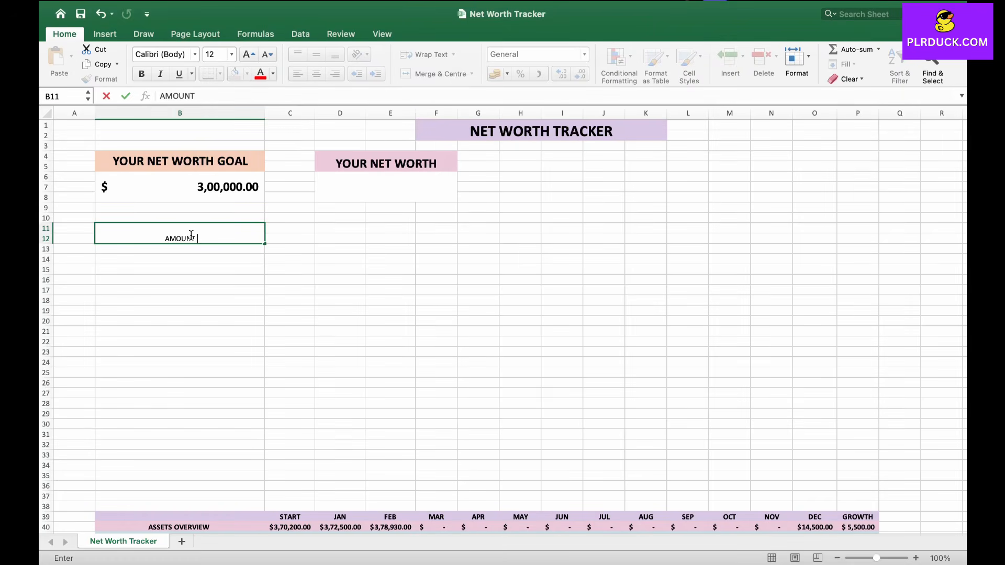
pyautogui.write(' EXCEEDING YOUR')
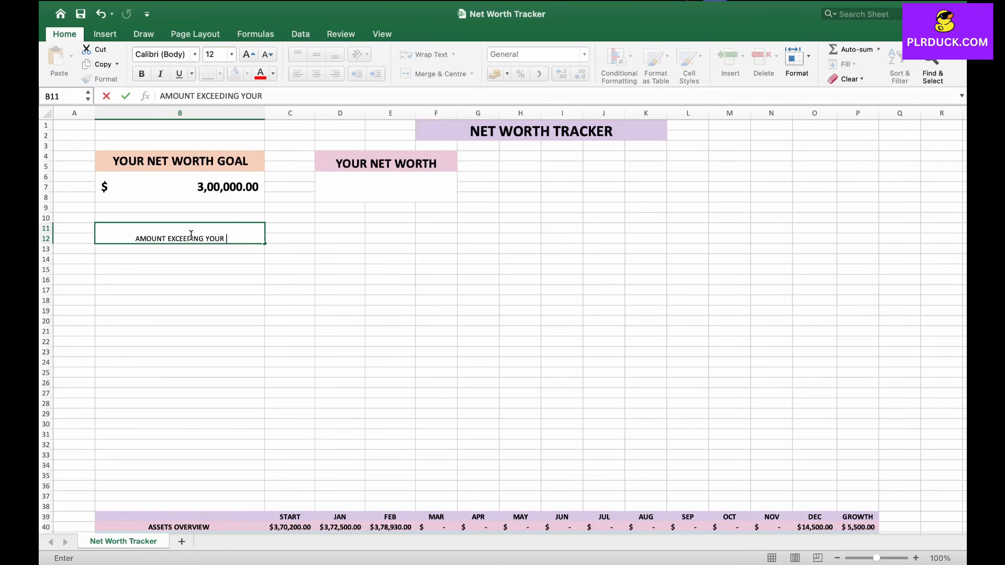
pyautogui.write('GOAL')
pyautogui.moveTo(192, 250); pyautogui.dragTo(191, 270)
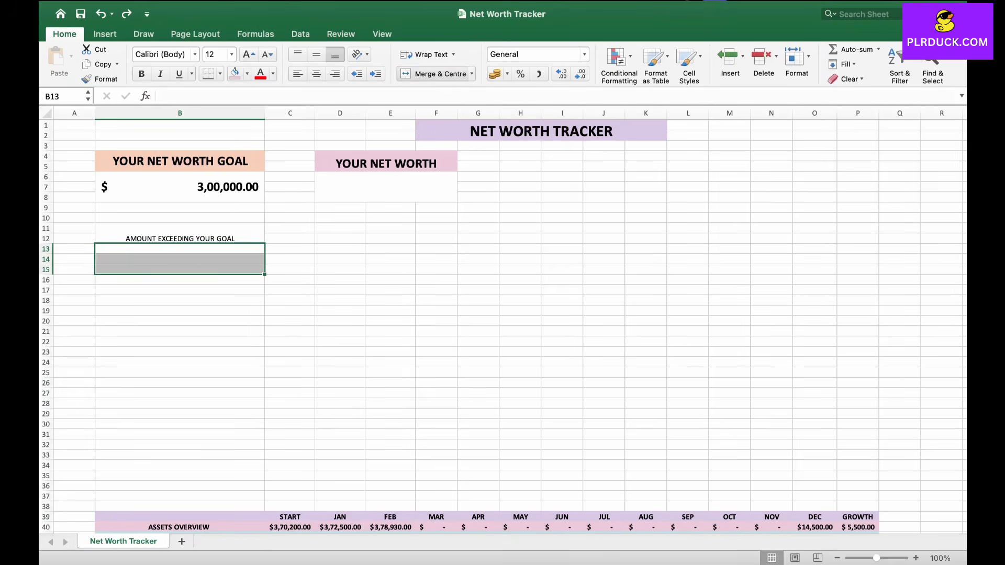
pyautogui.click(438, 74)
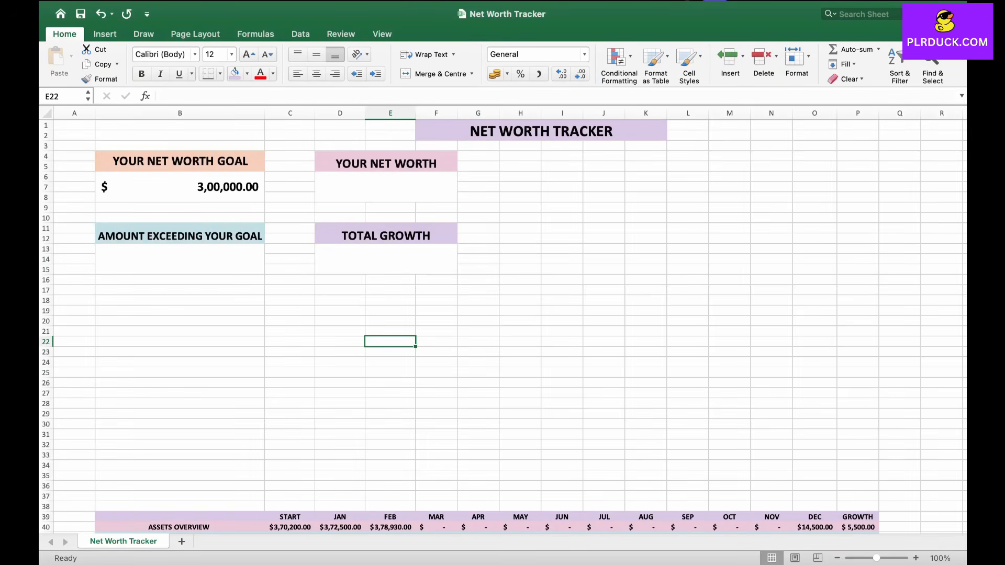
# Step: Enter column headers MONTH, TOTAL ASSETS, TOTAL LIABILITIES and NET WORTH in B19, C19, D19 and F19
pyautogui.scroll(-3, 502, 314)
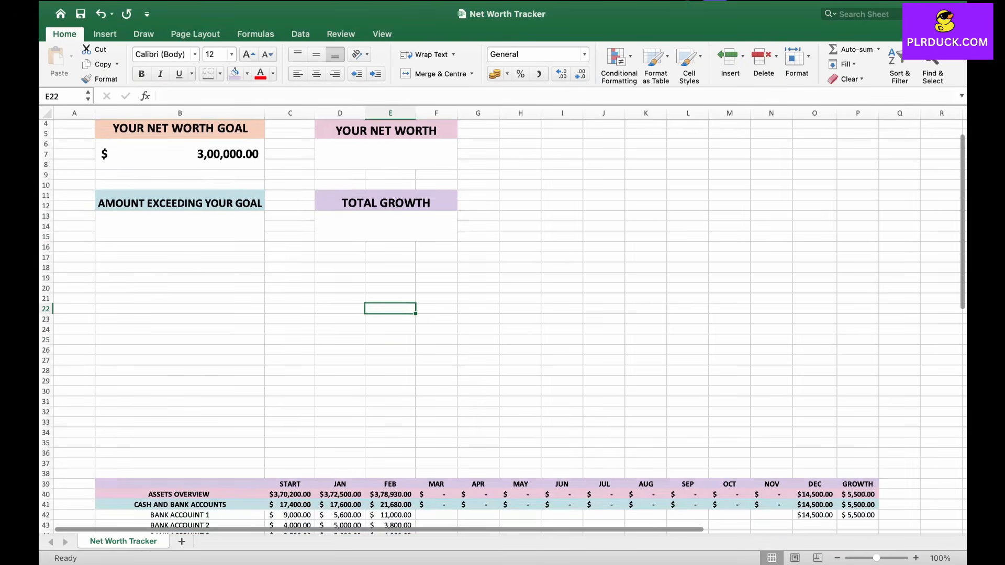
pyautogui.click(148, 278)
pyautogui.write('MONTH')
pyautogui.press('Tab')
pyautogui.write('TO')
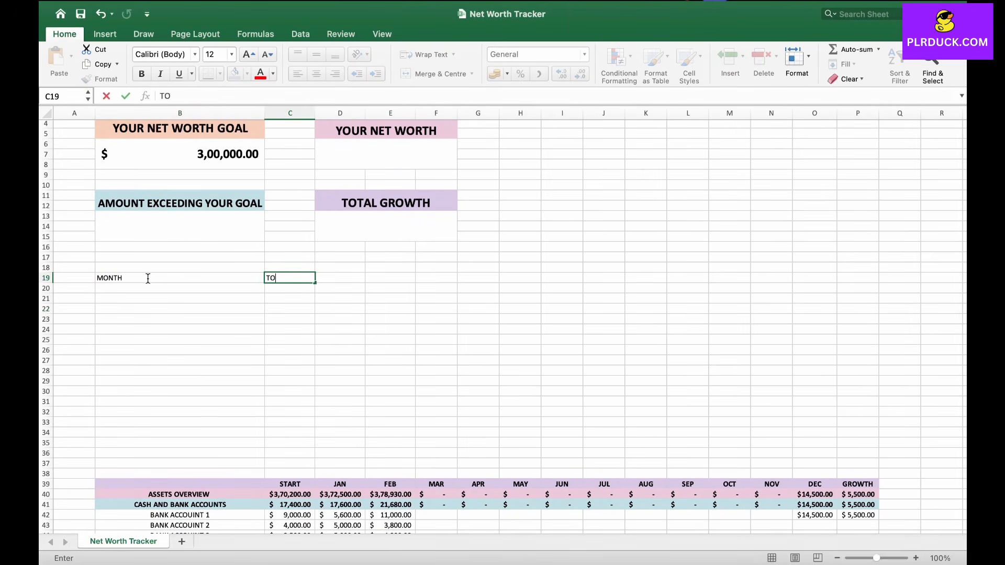
pyautogui.write('TAL ASSETS')
pyautogui.press('Tab')
pyautogui.write('TOT')
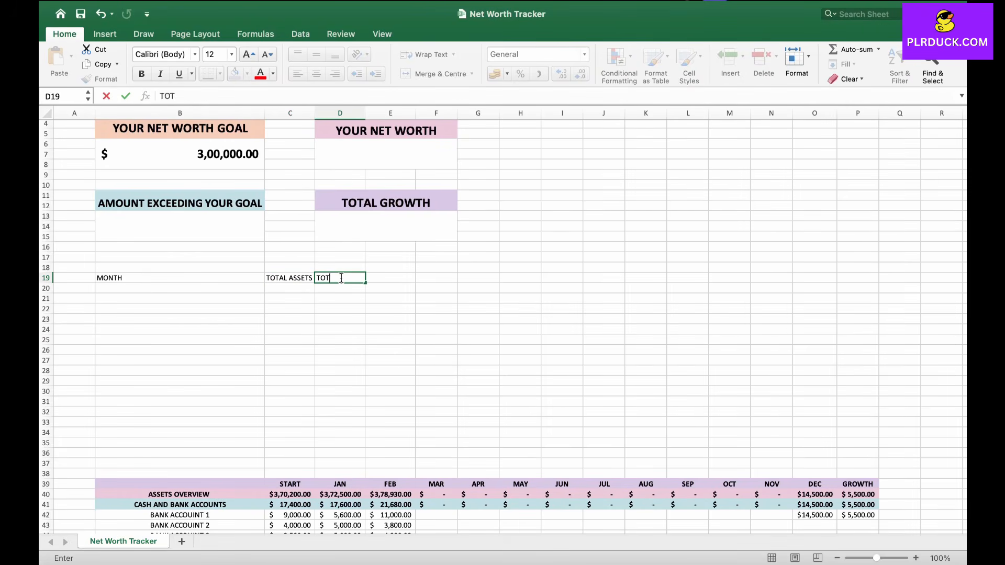
pyautogui.write('AL LIABILITIES')
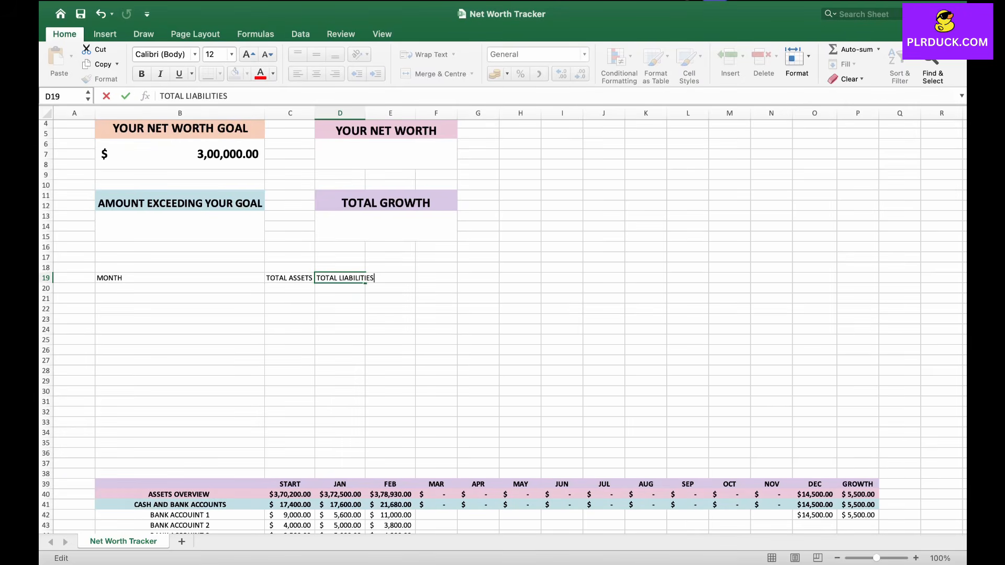
pyautogui.press('Tab')
pyautogui.press('Tab')
pyautogui.write('NET ')
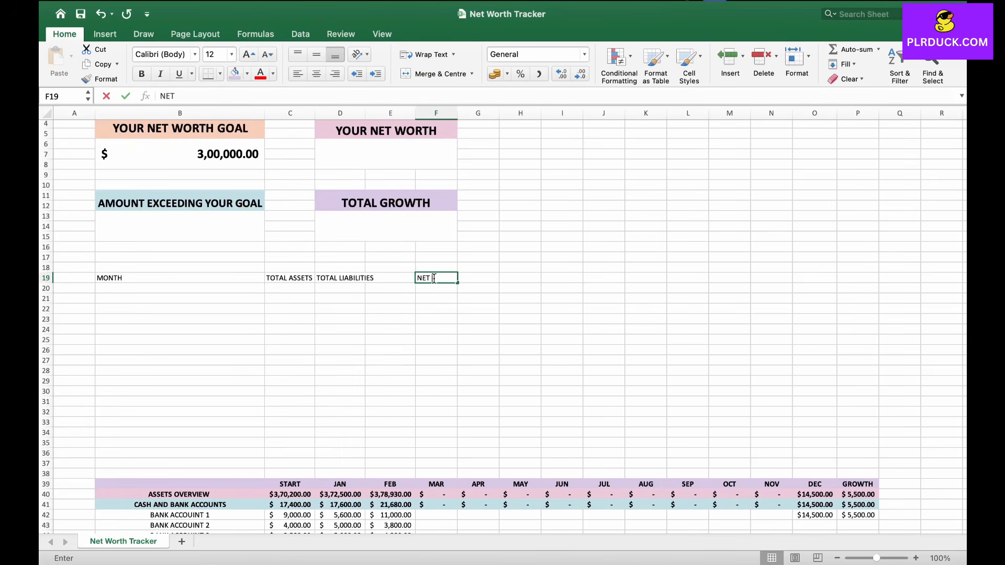
pyautogui.write('WORTH')
pyautogui.press('Return')
# Step: Apply Merge Across to D19:E33 so the liabilities column spans columns D and E
pyautogui.press('Up')
pyautogui.moveTo(340, 278); pyautogui.dragTo(391, 422)
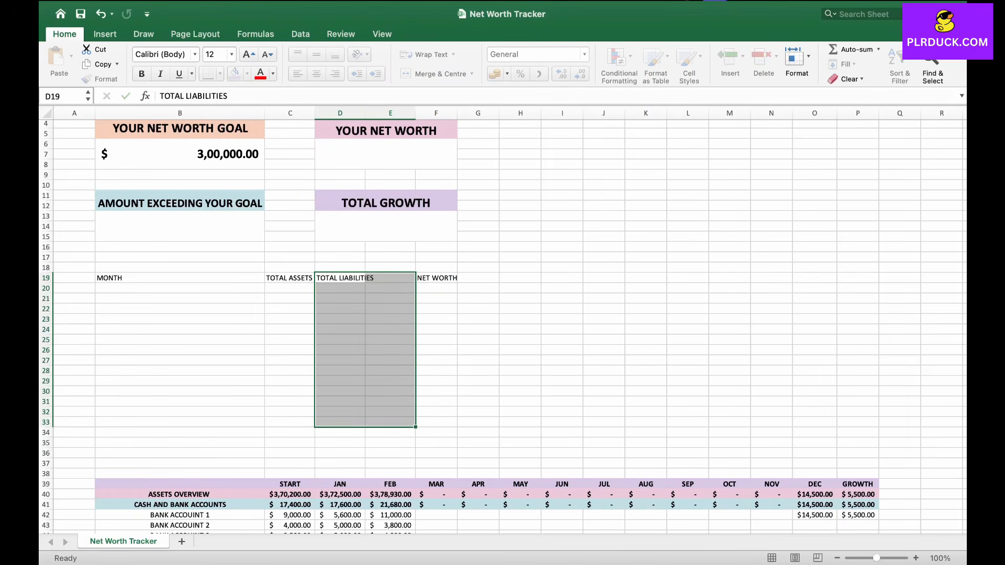
pyautogui.click(471, 74)
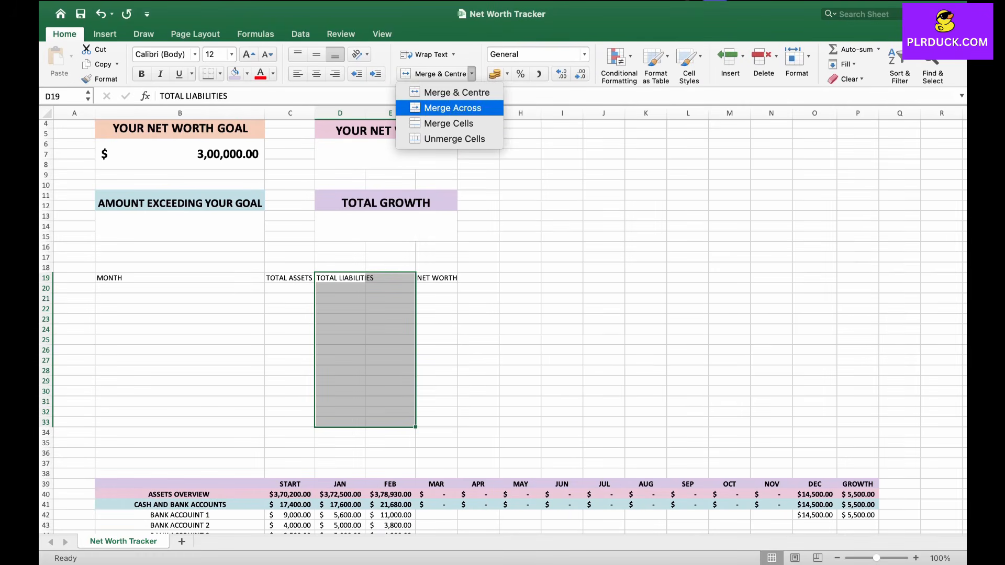
pyautogui.click(452, 108)
pyautogui.click(366, 308)
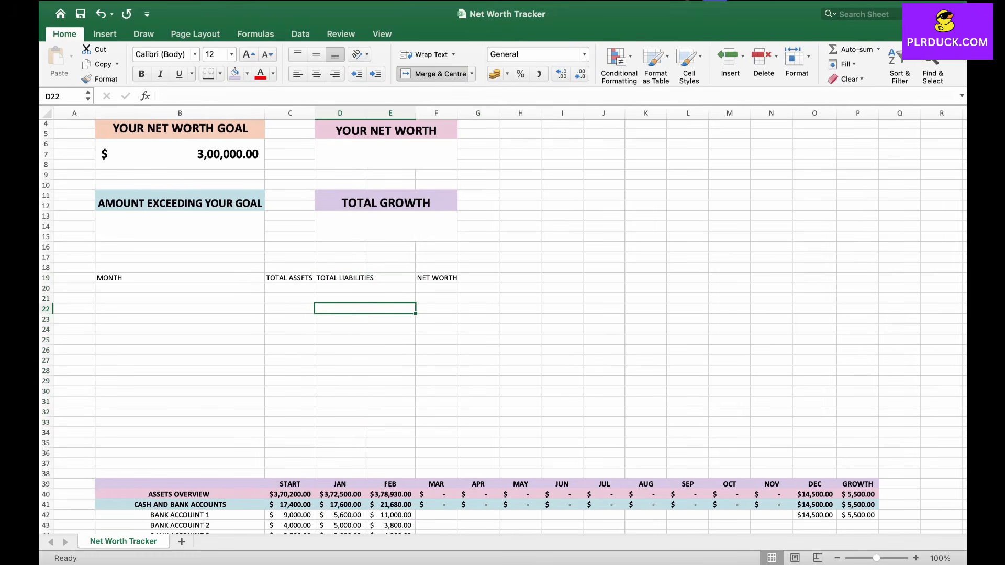
# Step: Make the header row B19:F19 bold at font size 14 and widen column C
pyautogui.moveTo(179, 278); pyautogui.dragTo(439, 278)
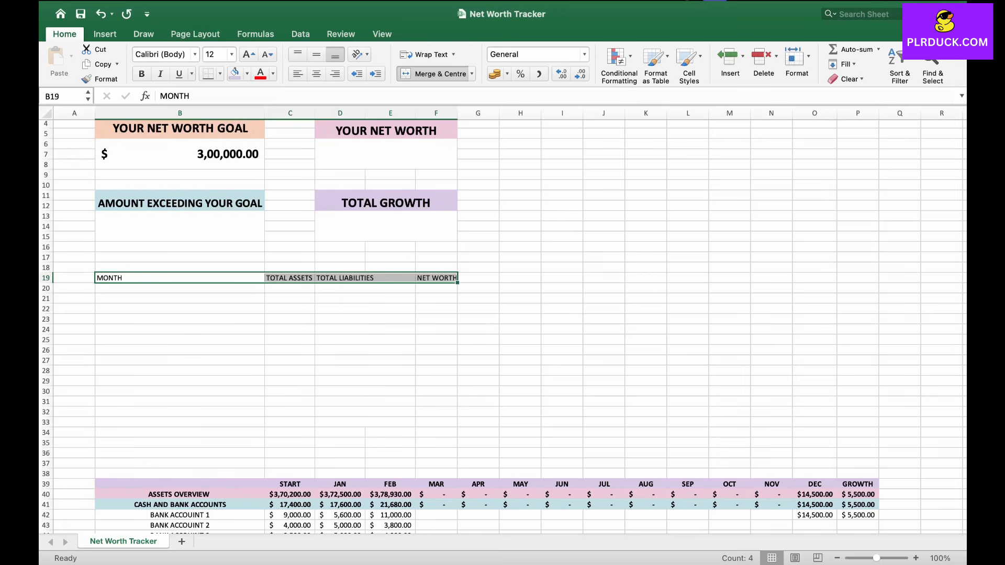
pyautogui.click(141, 74)
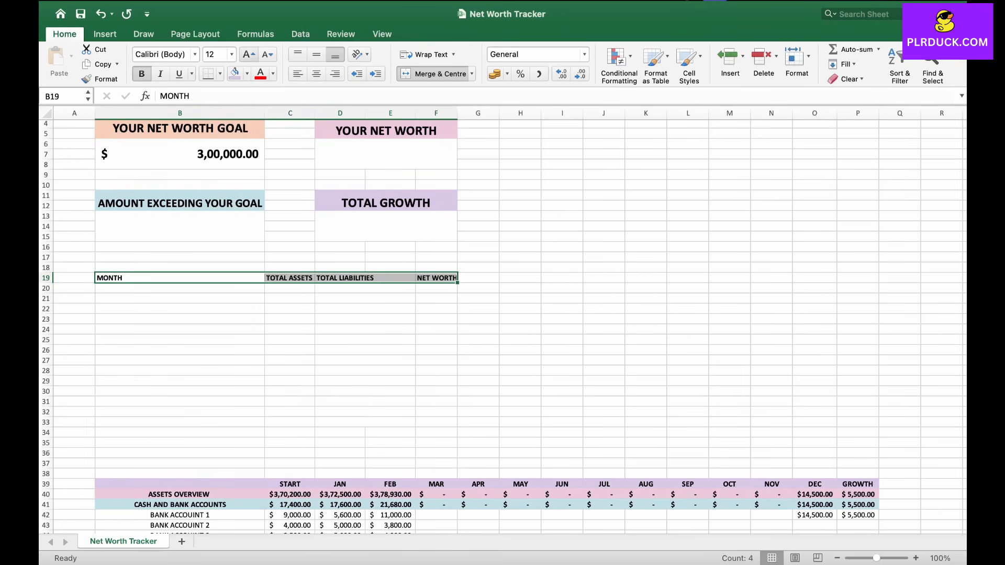
pyautogui.click(249, 55)
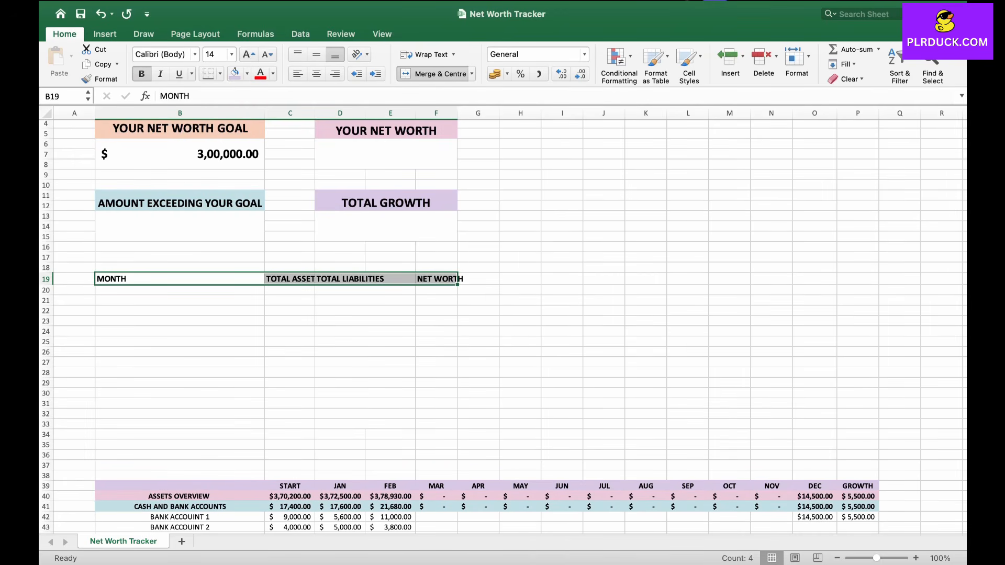
pyautogui.moveTo(315, 113); pyautogui.dragTo(328, 113)
# Step: List START, then JAN through DEC by autofill, and GROWTH in B20:B33
pyautogui.click(251, 262)
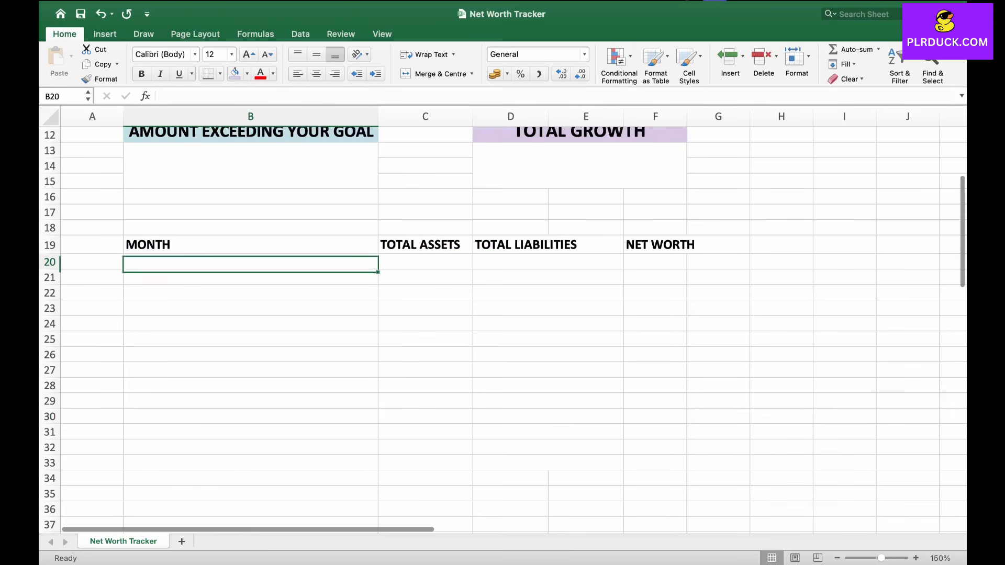
pyautogui.write('STR')
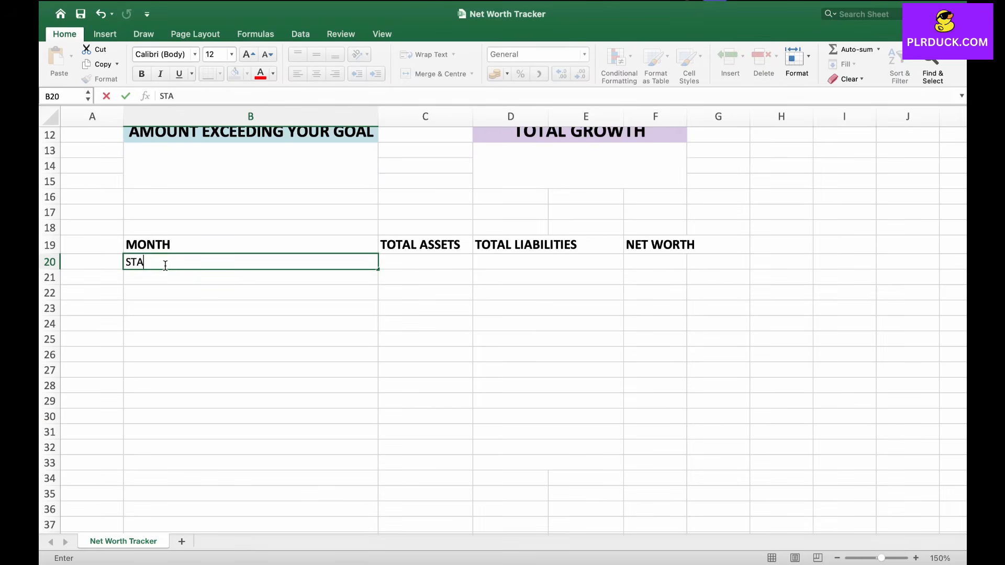
pyautogui.press('Return')
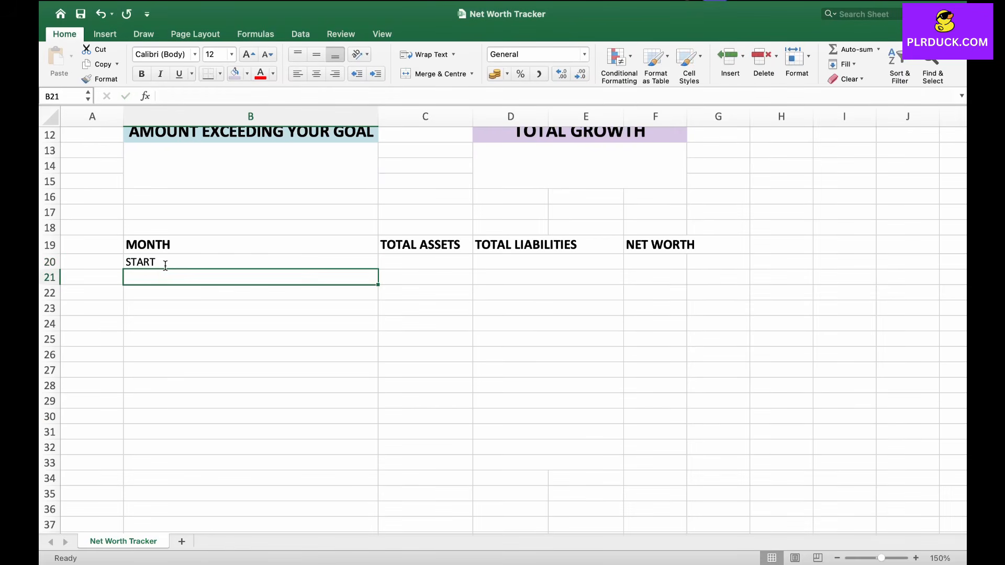
pyautogui.write('JAN')
pyautogui.press('Return')
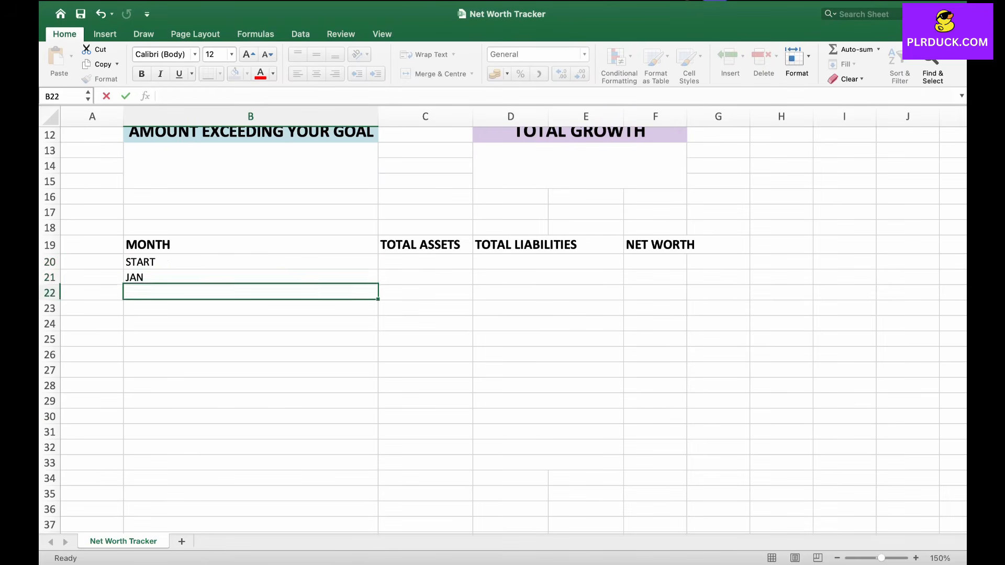
pyautogui.press('Up')
pyautogui.moveTo(378, 284); pyautogui.dragTo(378, 456)
pyautogui.click(314, 478)
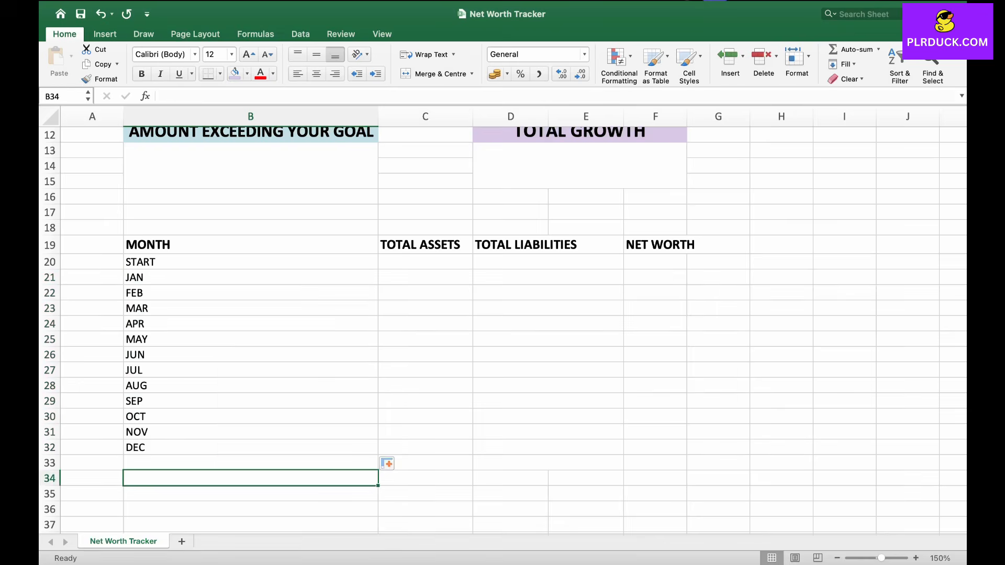
pyautogui.press('Up')
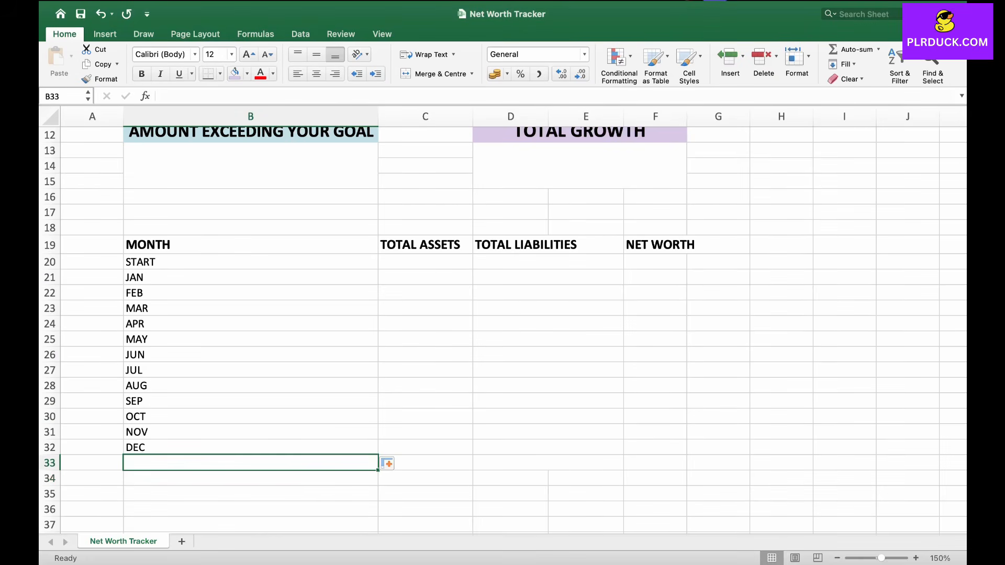
pyautogui.write('GROWTH')
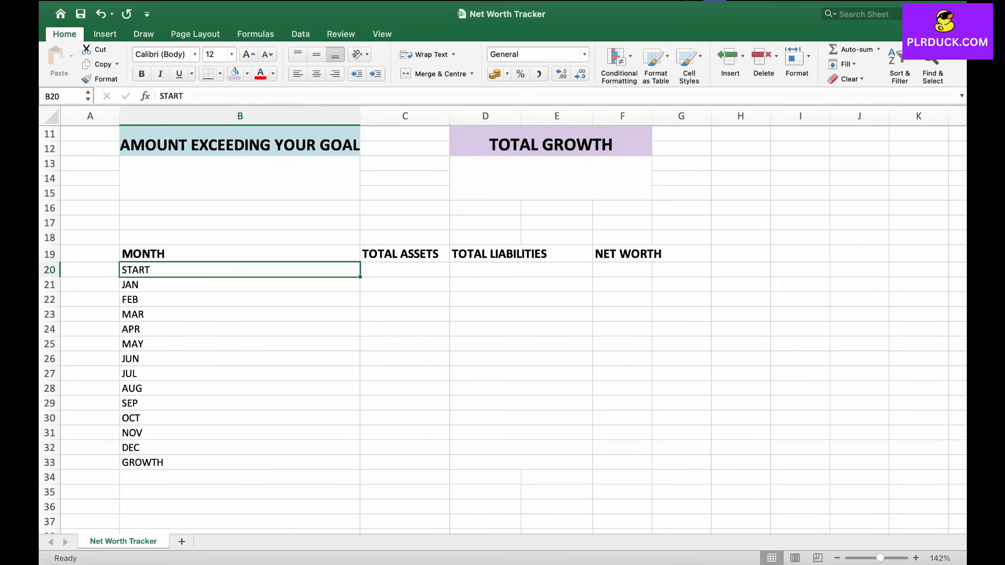
# Step: Fill the header row B19:F19 with the recent peach colour and centre its text
pyautogui.moveTo(240, 254); pyautogui.dragTo(622, 254)
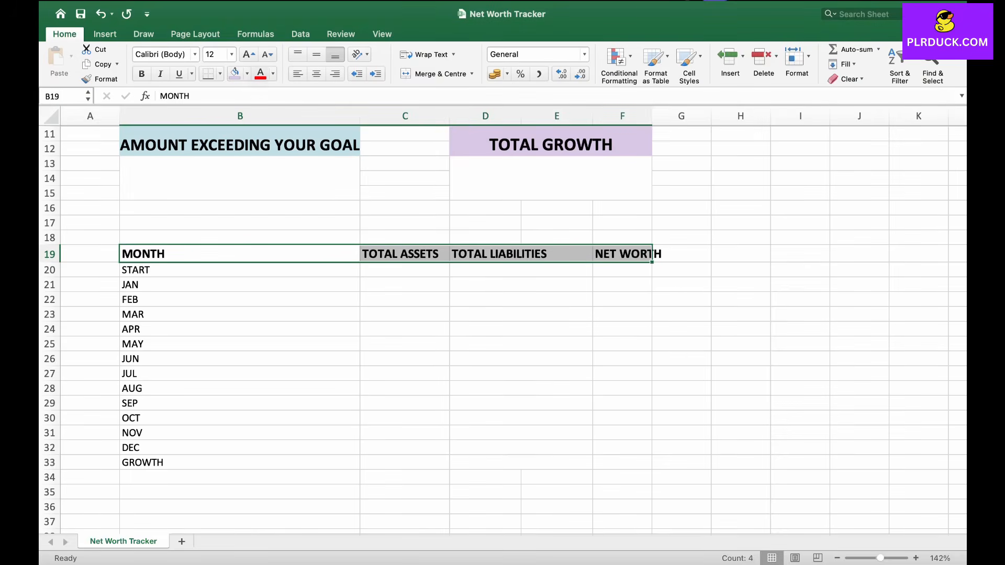
pyautogui.click(246, 73)
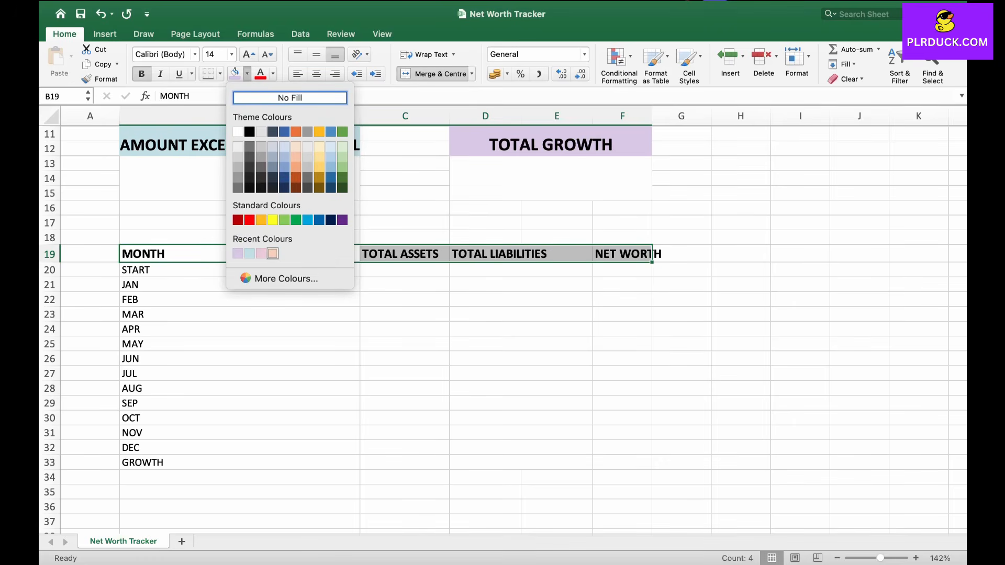
pyautogui.click(272, 253)
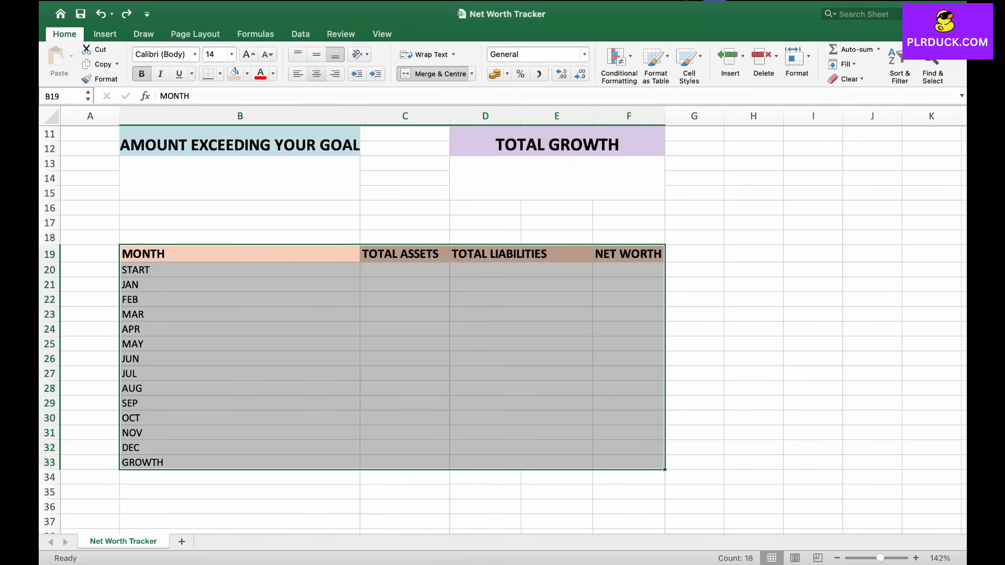
pyautogui.click(316, 74)
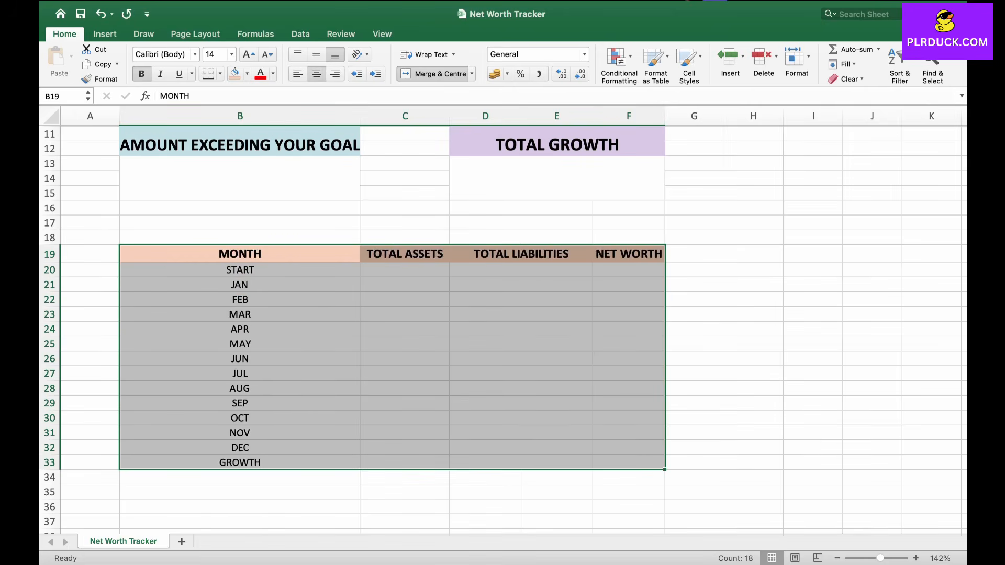
# Step: Make the month labels in B20:B33 bold
pyautogui.click(240, 373)
pyautogui.moveTo(240, 269); pyautogui.dragTo(240, 462)
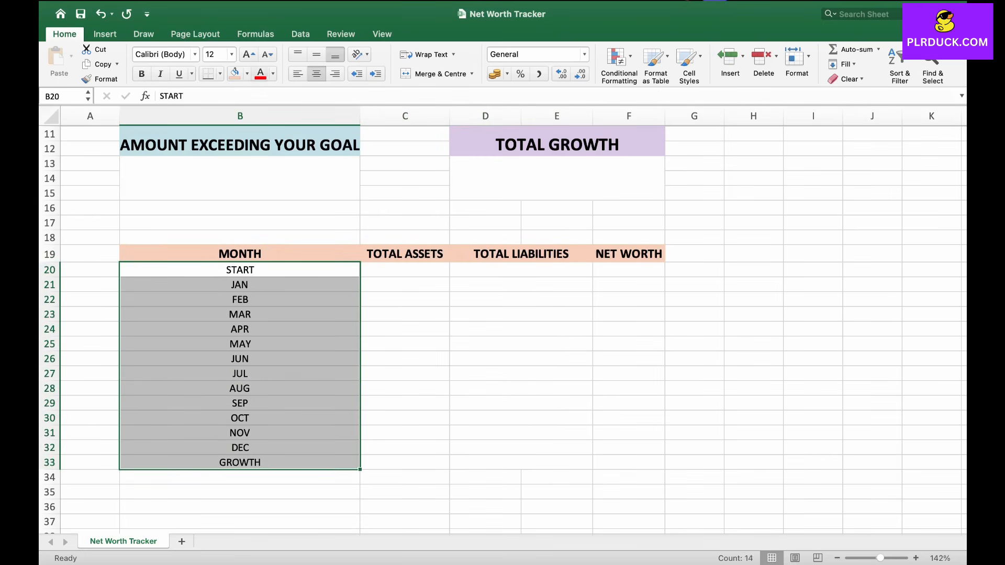
pyautogui.click(142, 73)
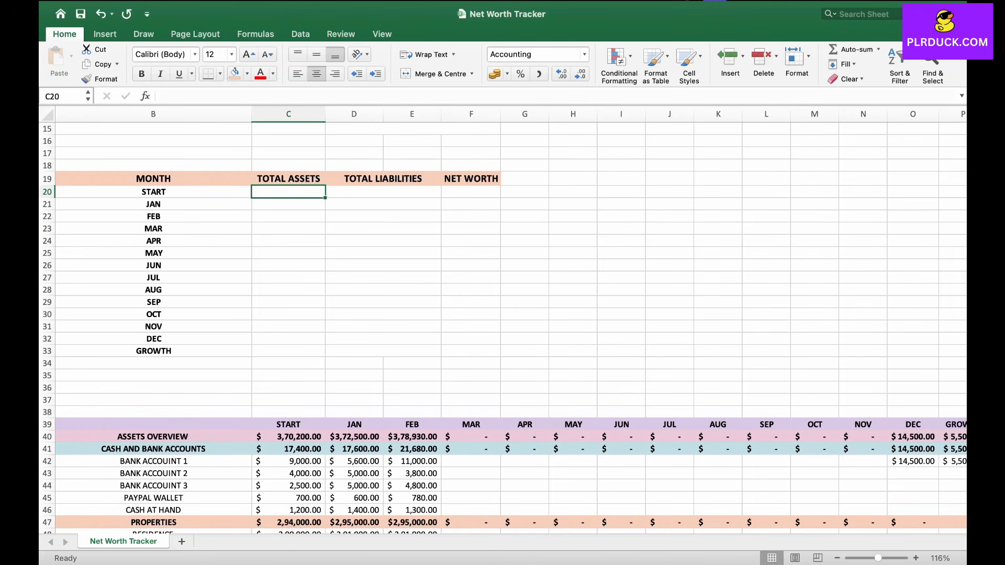
# Step: Enter =INDEX(C40:P40,MATCH(B20,C39:P39,0)) in C20 to pull the START assets total
pyautogui.doubleClick(289, 192)
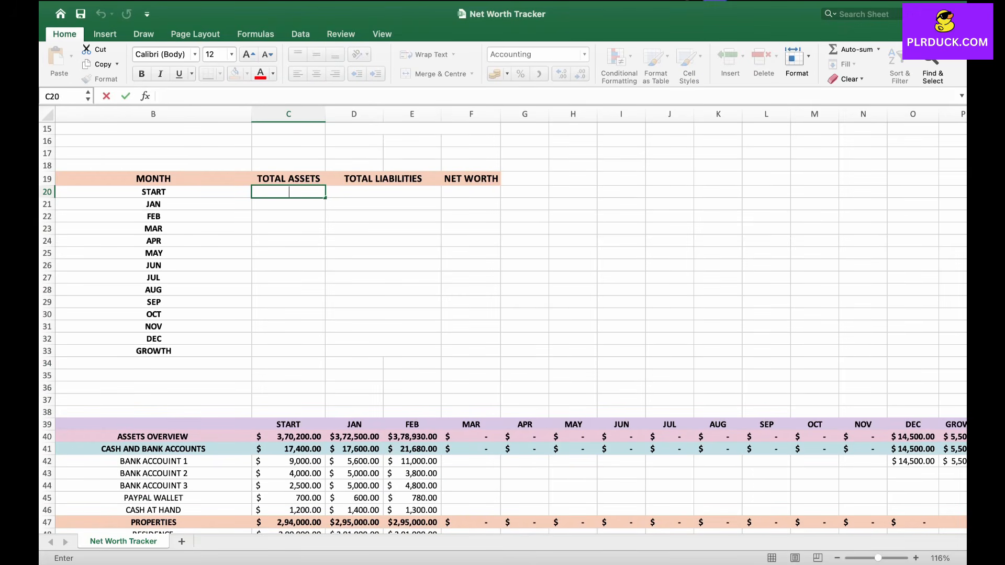
pyautogui.write('=INDEX')
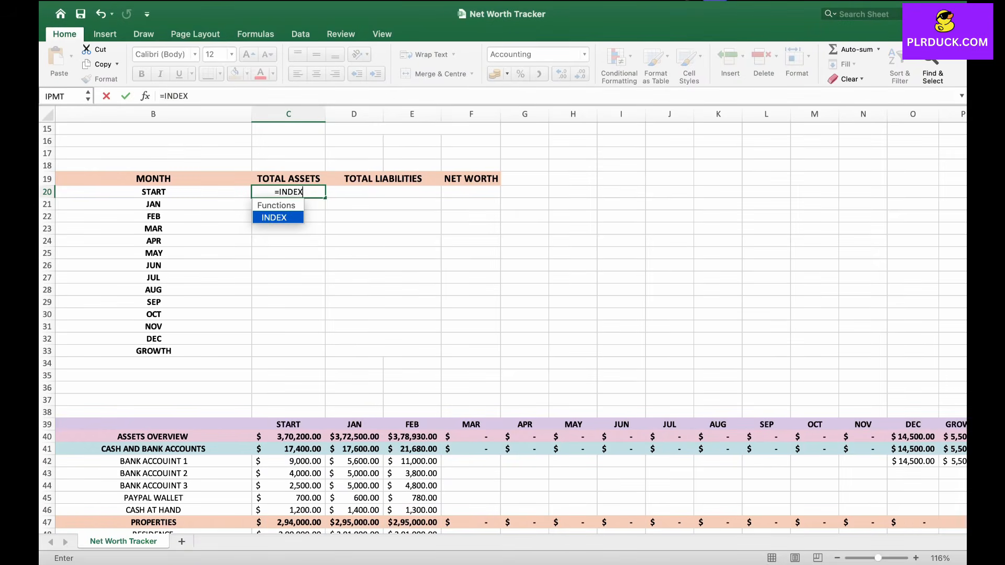
pyautogui.write('(')
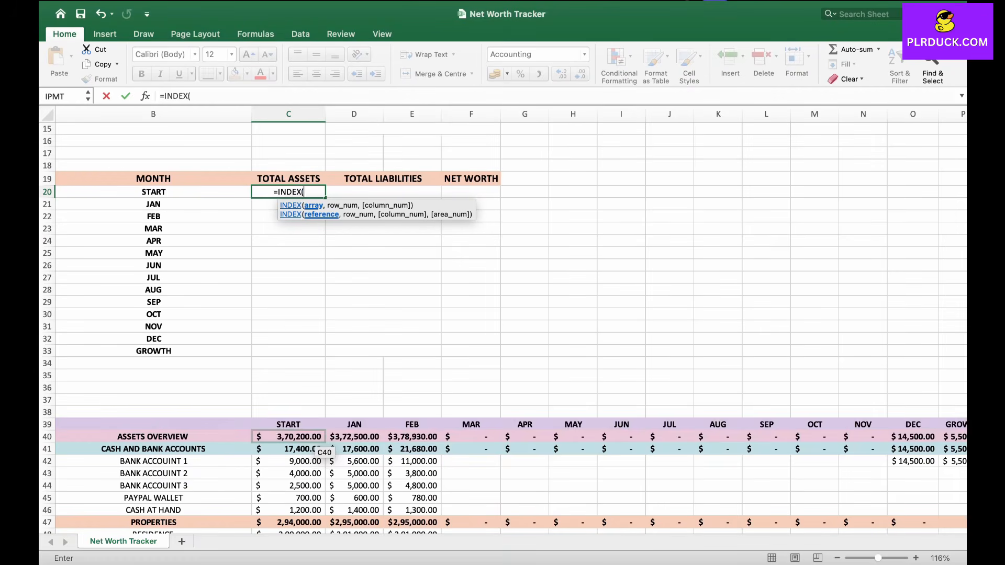
pyautogui.moveTo(310, 438); pyautogui.dragTo(912, 437)
pyautogui.click(310, 438)
pyautogui.moveTo(310, 437); pyautogui.dragTo(950, 443)
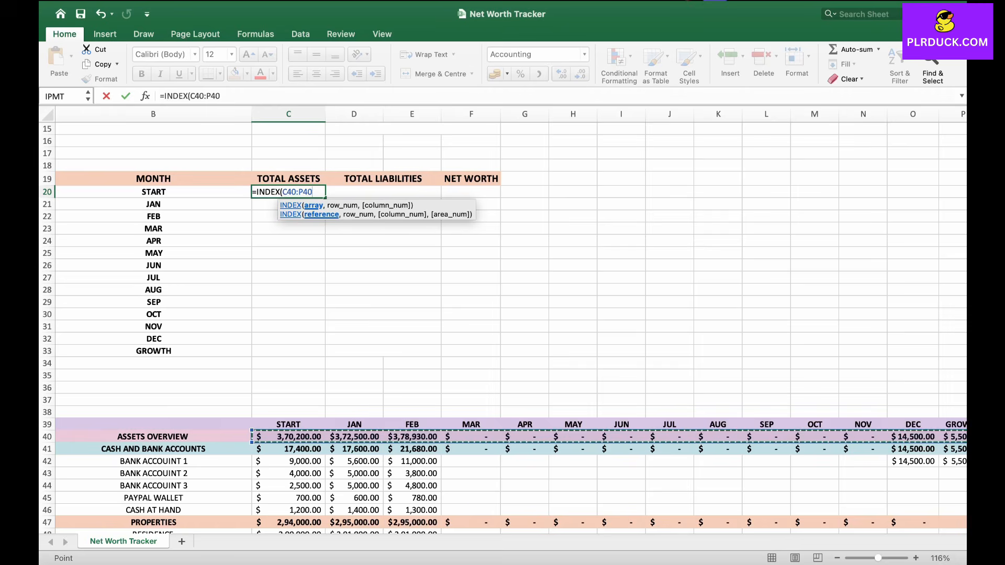
pyautogui.write(',')
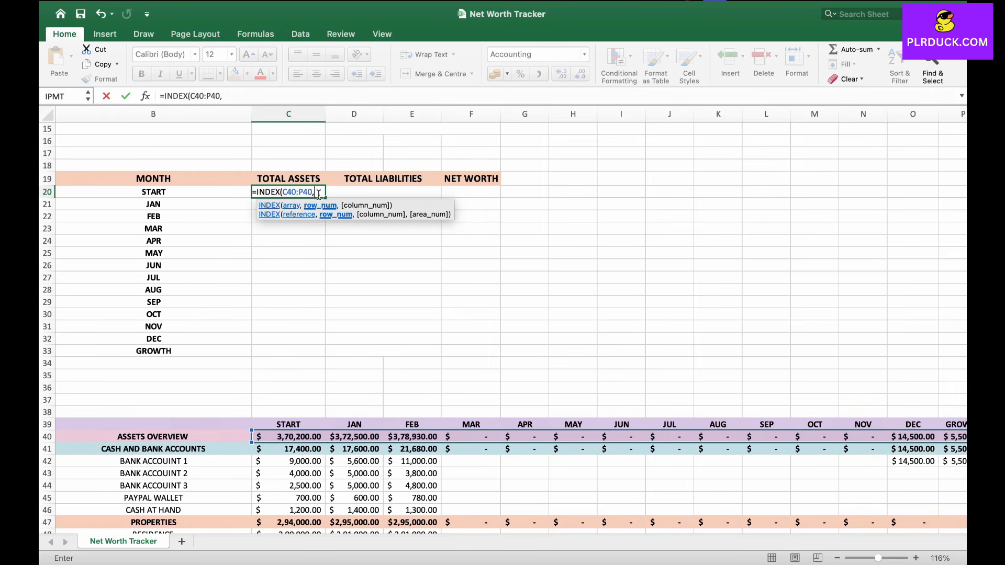
pyautogui.write('MATCH')
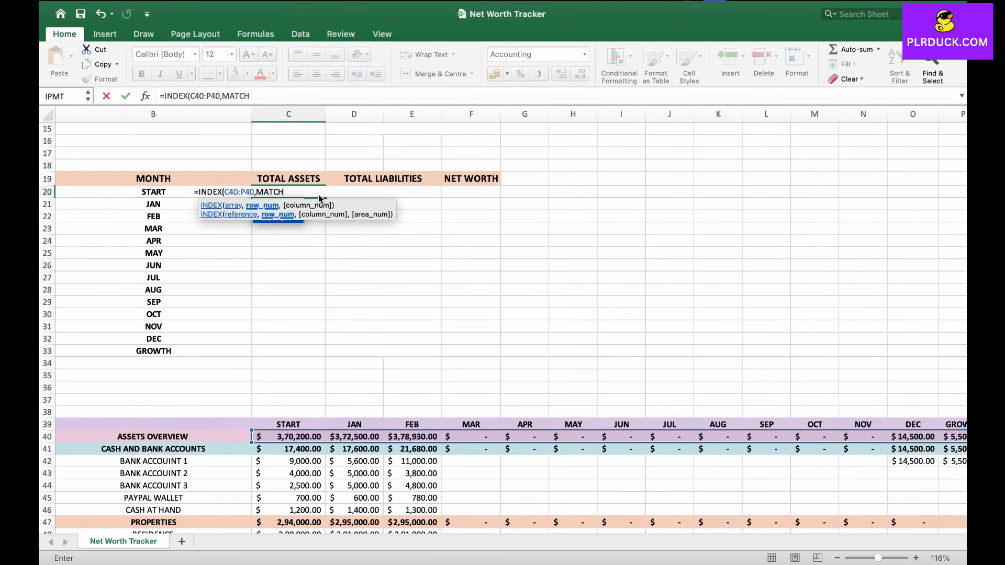
pyautogui.write('(')
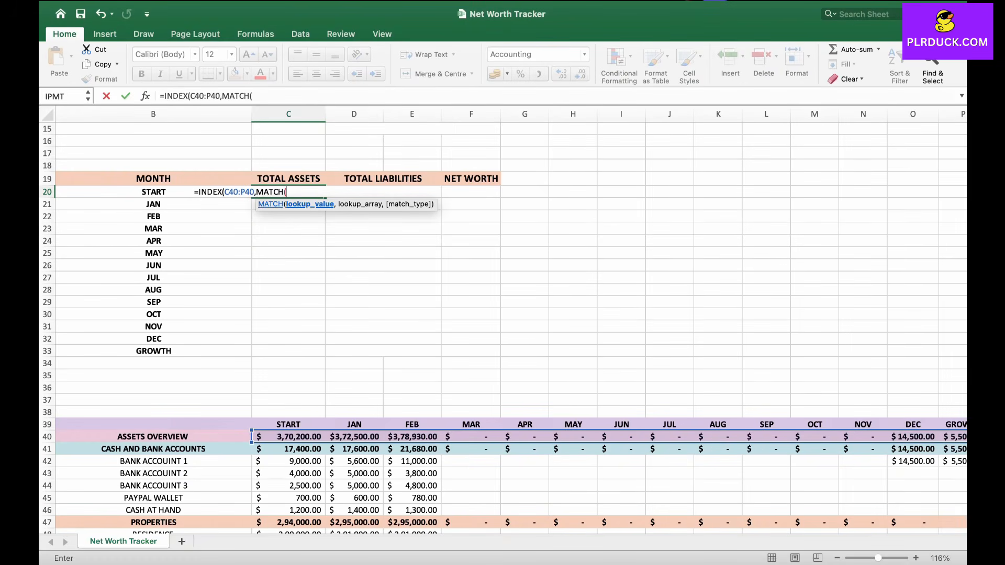
pyautogui.click(180, 192)
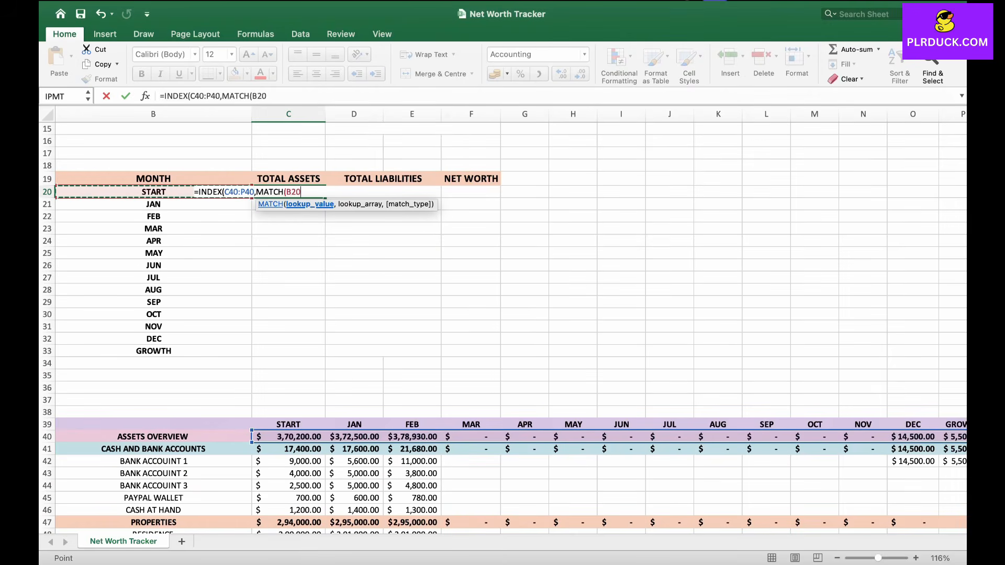
pyautogui.write(',')
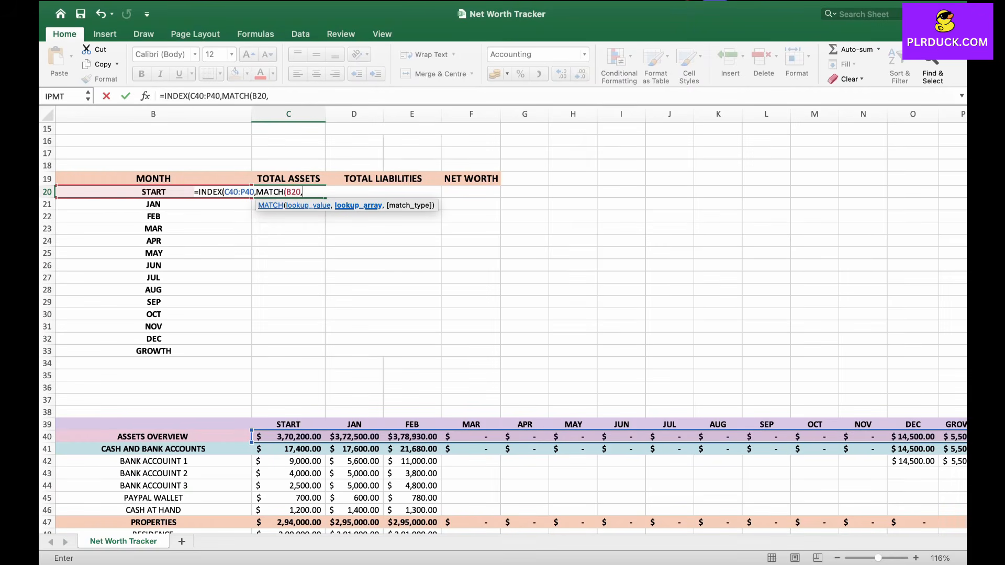
pyautogui.moveTo(256, 425); pyautogui.dragTo(124, 428)
pyautogui.hscroll(-10, 124, 430)
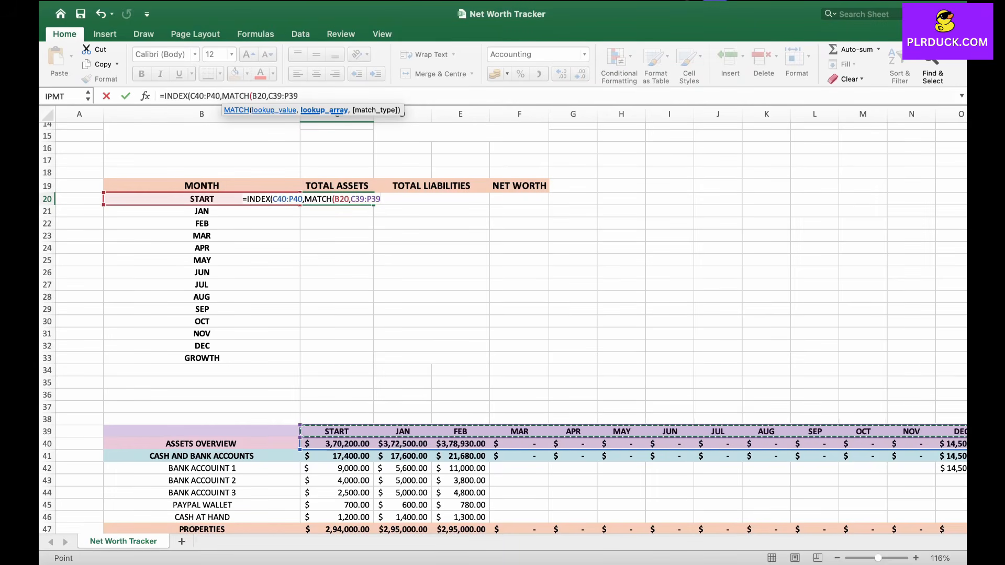
pyautogui.write(',')
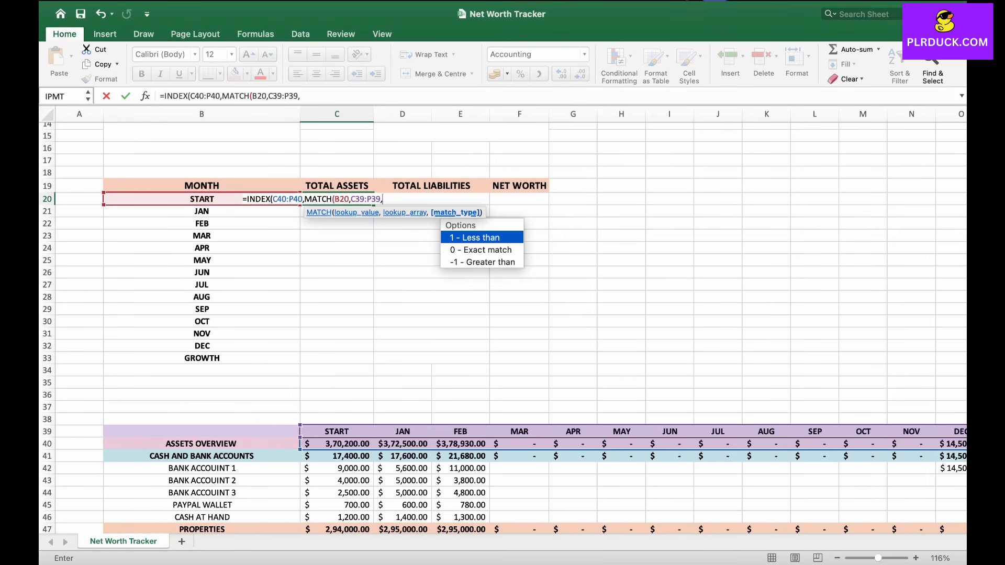
pyautogui.press('Down')
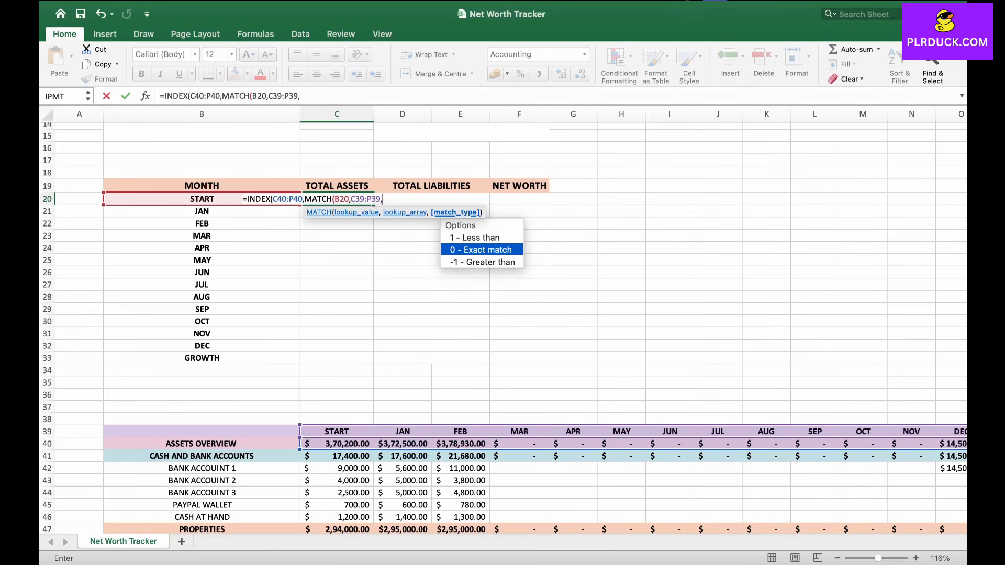
pyautogui.press('Tab')
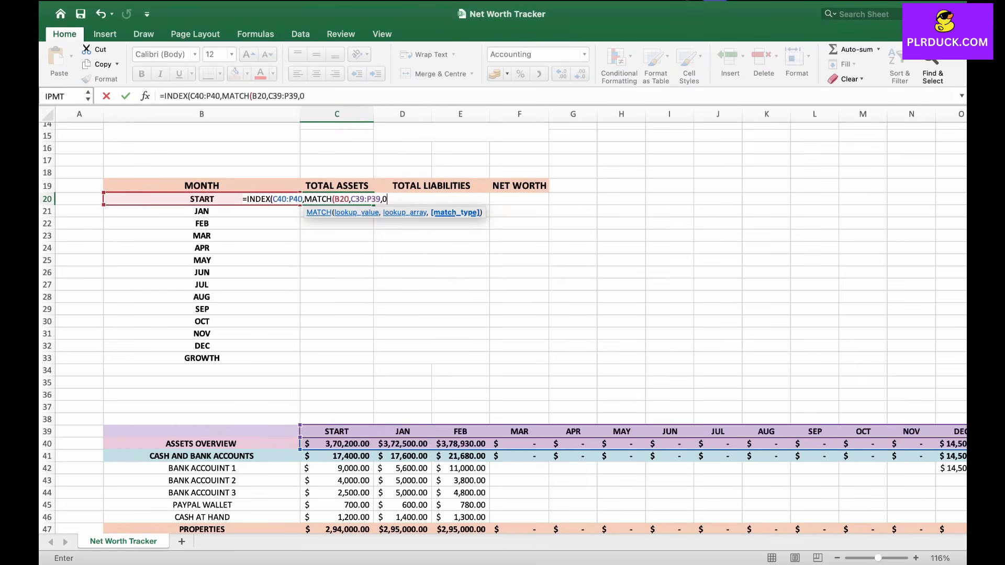
pyautogui.write('))')
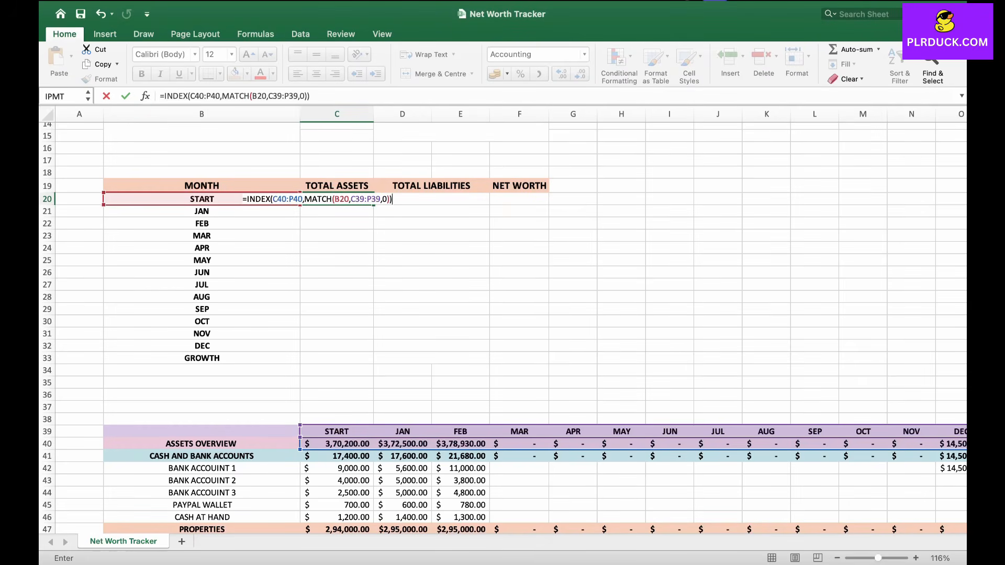
pyautogui.press('Return')
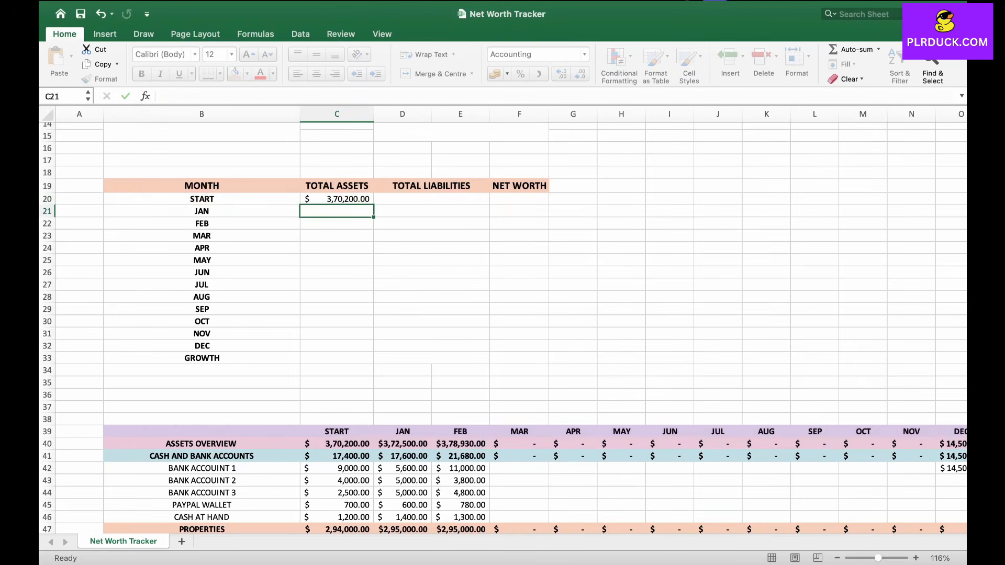
# Step: Change the C20 ranges to $C$40:$P$40 and $C$39:$P$39 absolute references and fill the formula down to C33
pyautogui.press('Up')
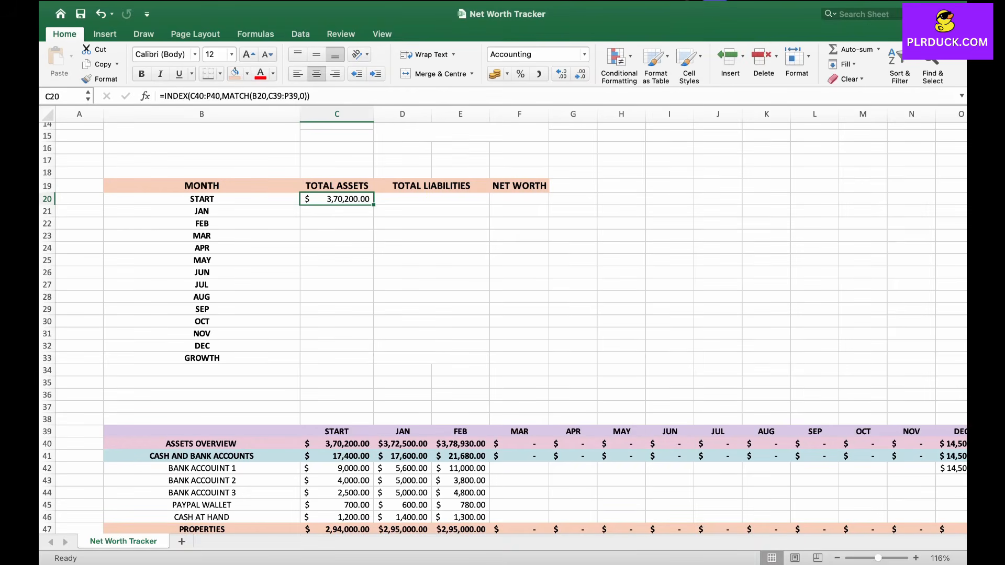
pyautogui.doubleClick(328, 201)
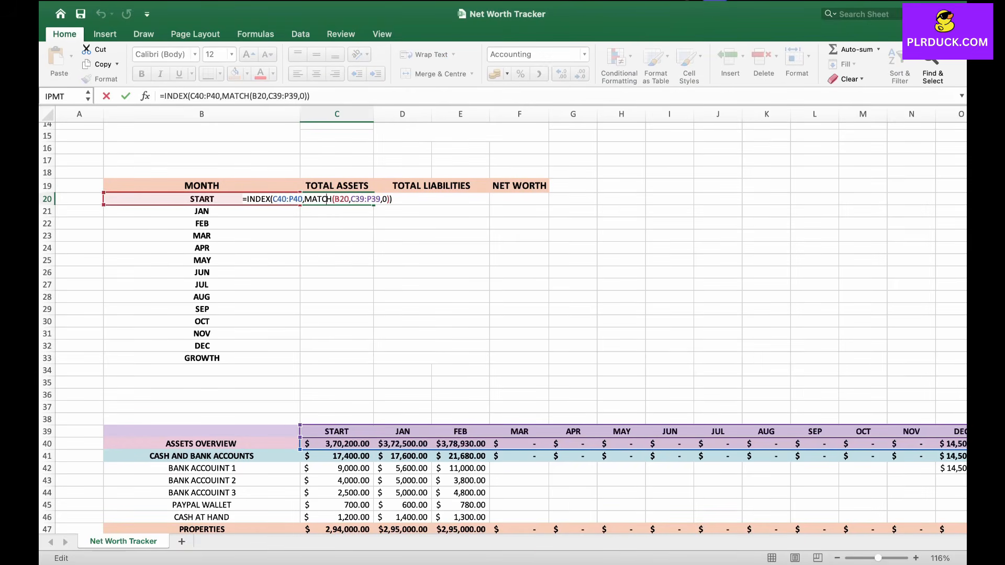
pyautogui.click(273, 199)
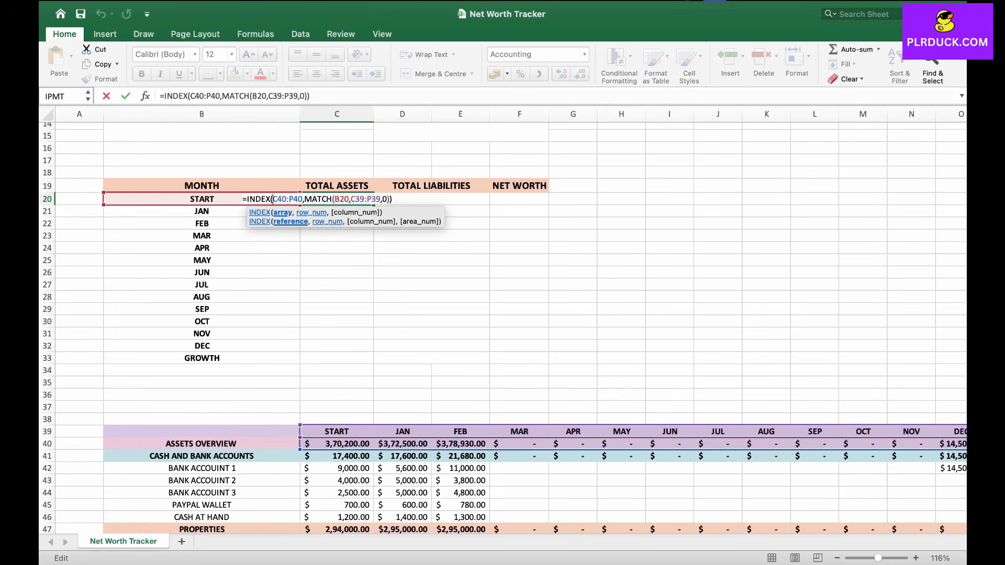
pyautogui.moveTo(351, 199); pyautogui.dragTo(382, 200)
pyautogui.click(277, 200)
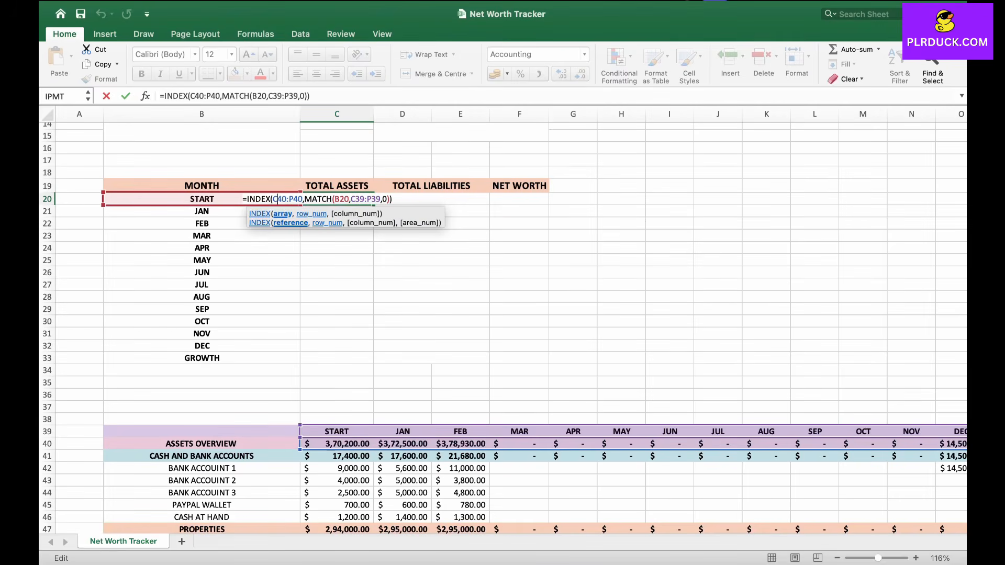
pyautogui.write('$C$')
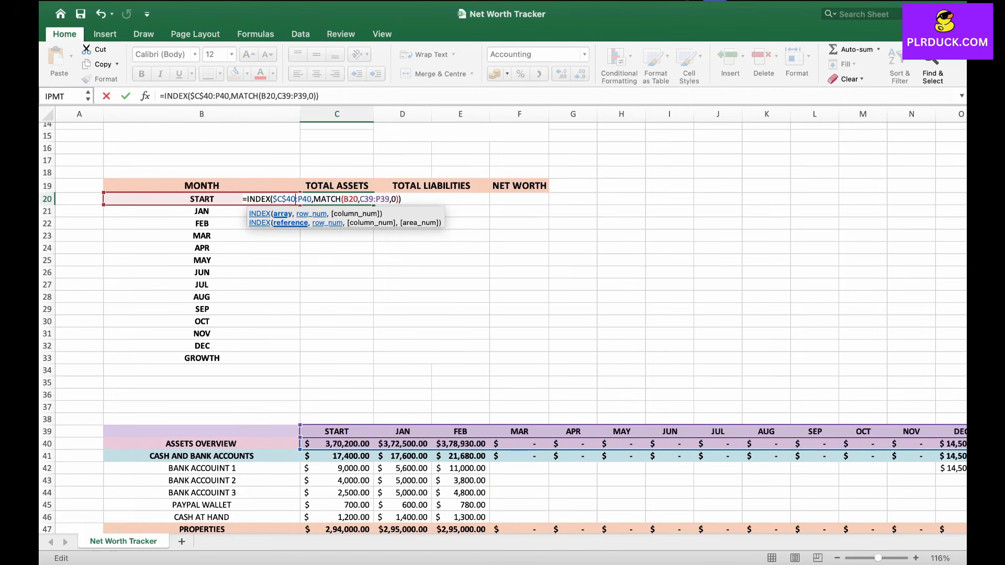
pyautogui.press('Right')
pyautogui.write('$C')
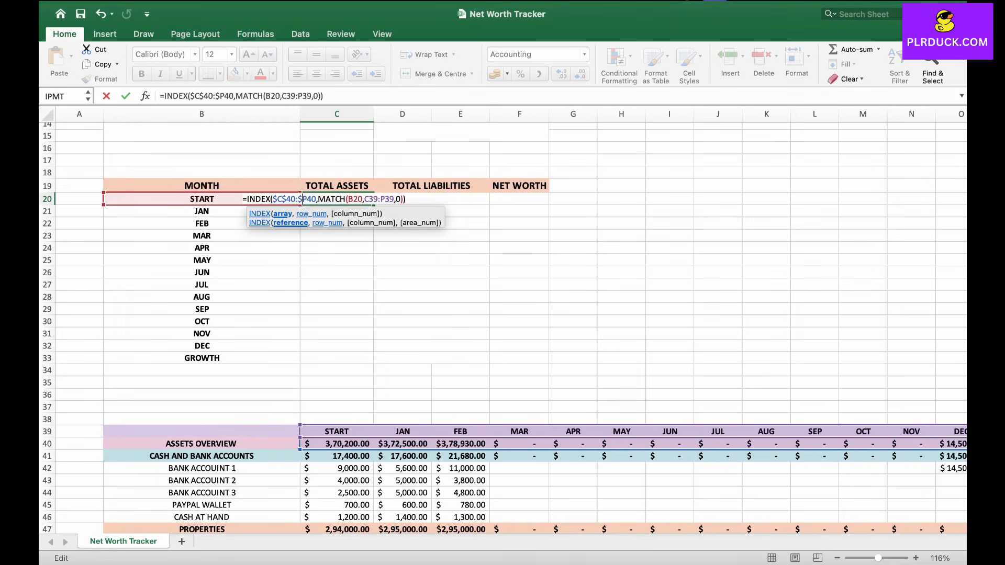
pyautogui.write('$')
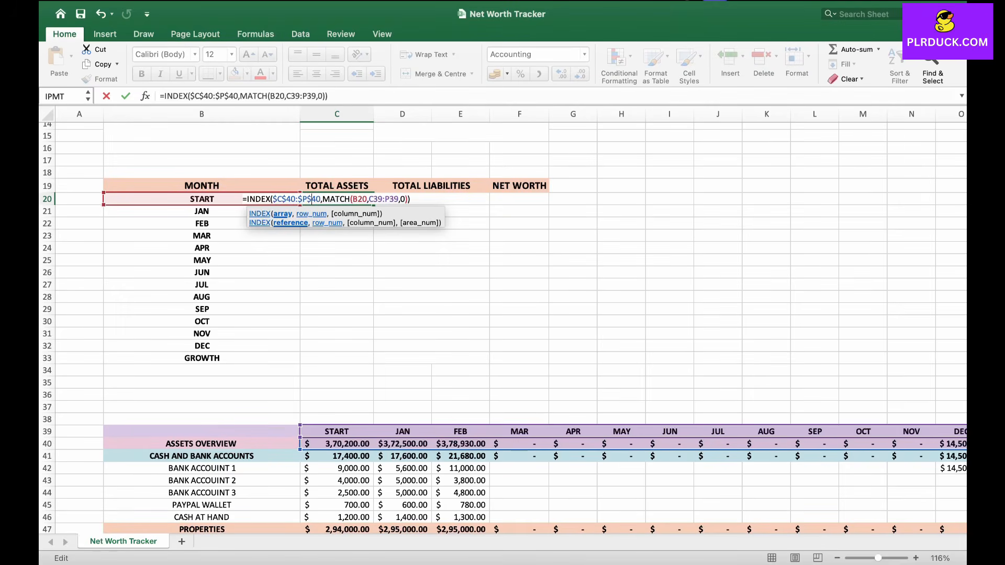
pyautogui.click(369, 200)
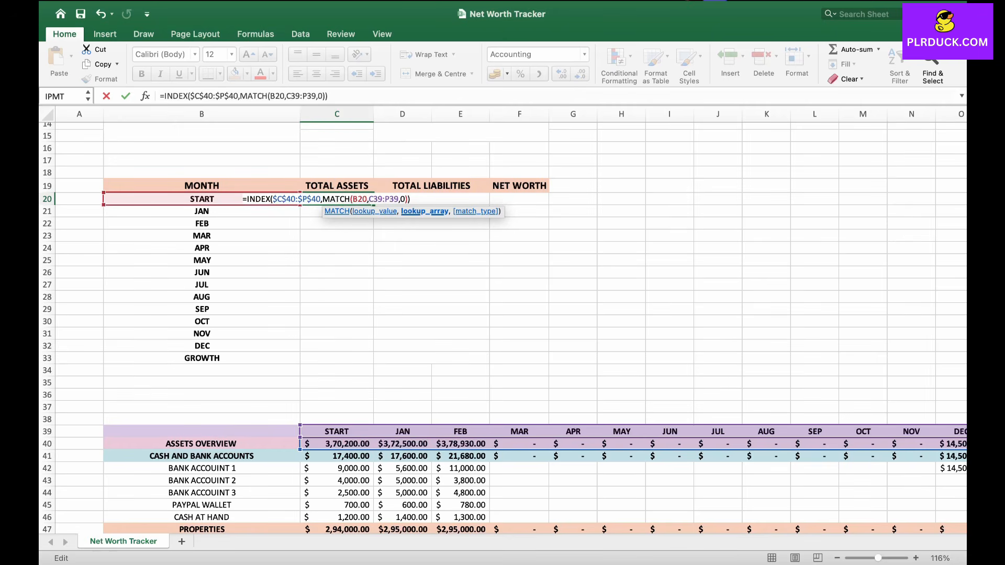
pyautogui.write('$C')
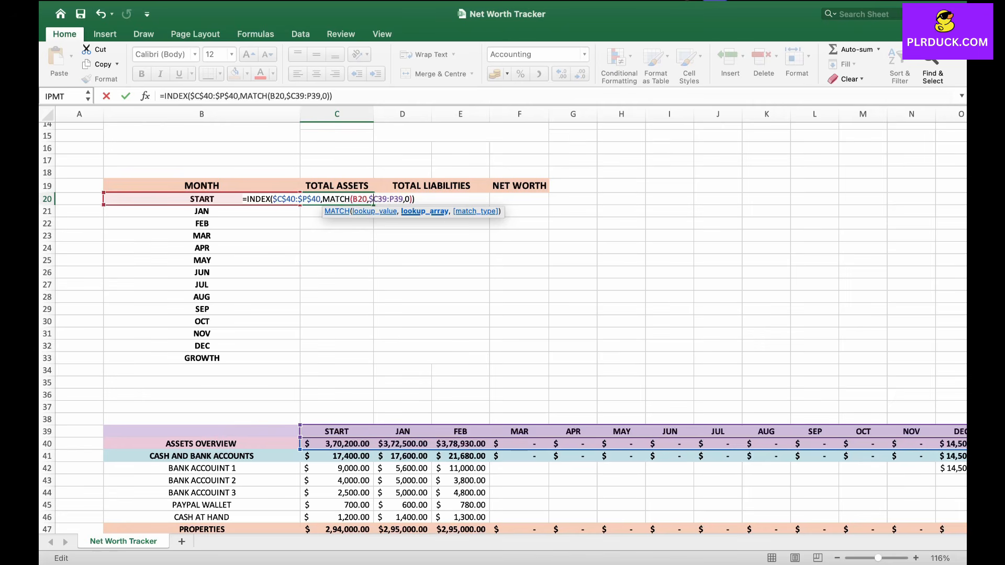
pyautogui.write('$')
pyautogui.press('Right')
pyautogui.write('$C$')
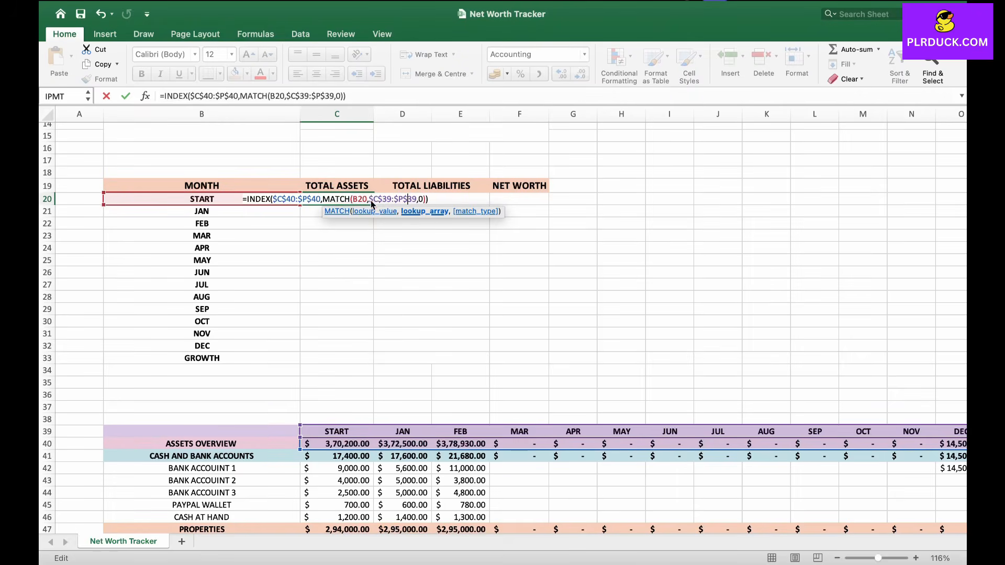
pyautogui.press('Return')
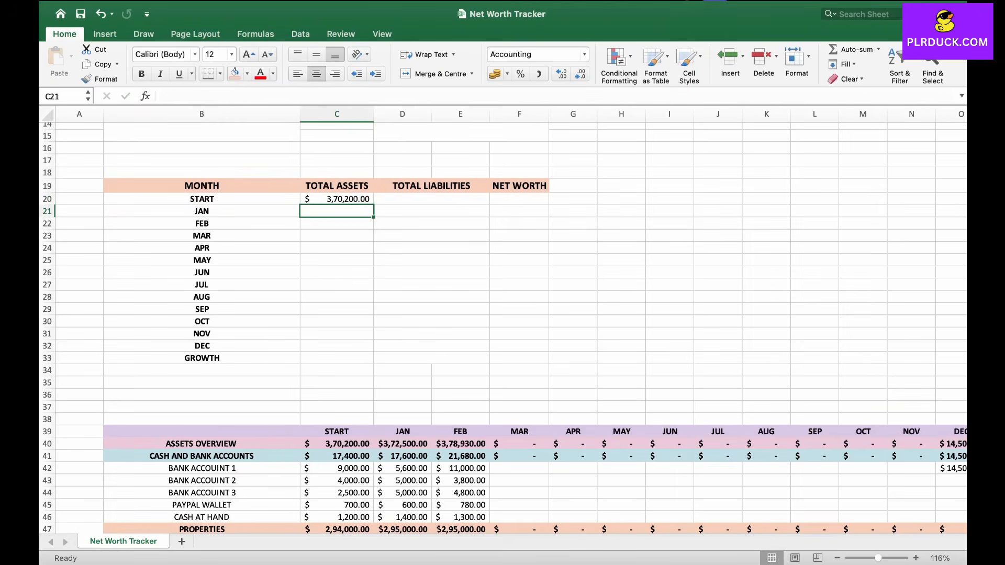
pyautogui.click(337, 199)
pyautogui.moveTo(373, 204); pyautogui.dragTo(374, 363)
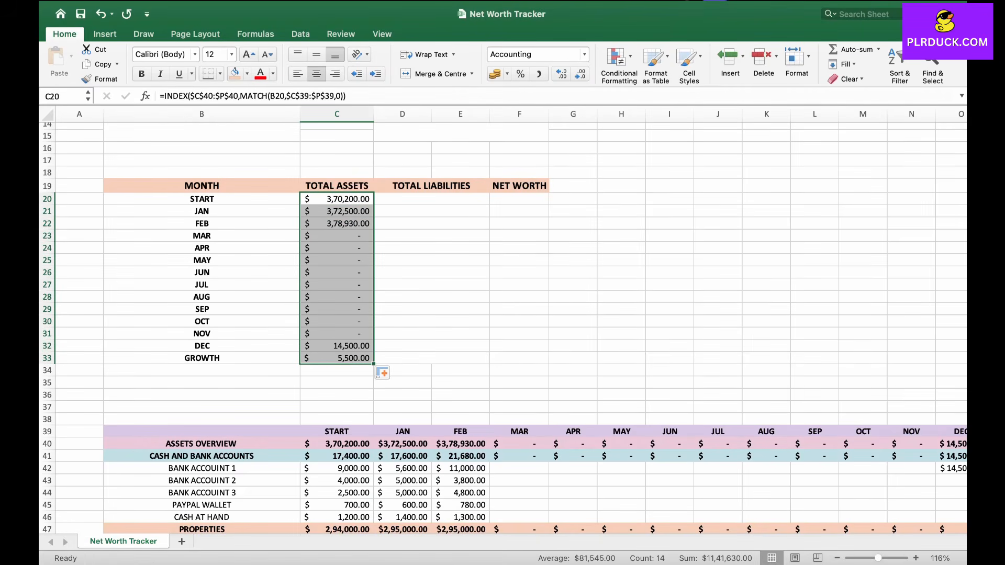
# Step: Enter =INDEX(C63:P63,MATCH(B20,C39:P39,0)) in D20 to pull the START liabilities total
pyautogui.click(431, 199)
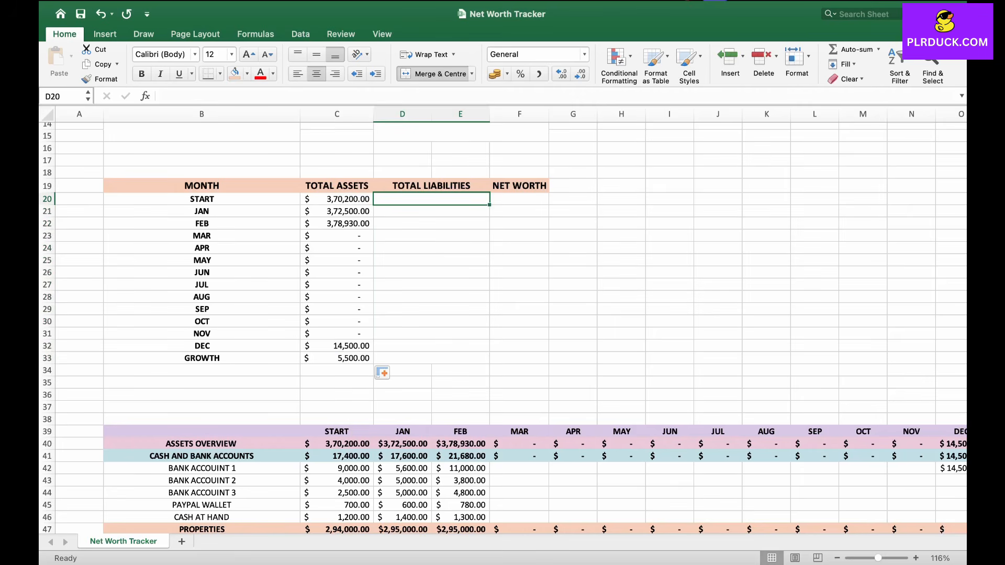
pyautogui.write('=I')
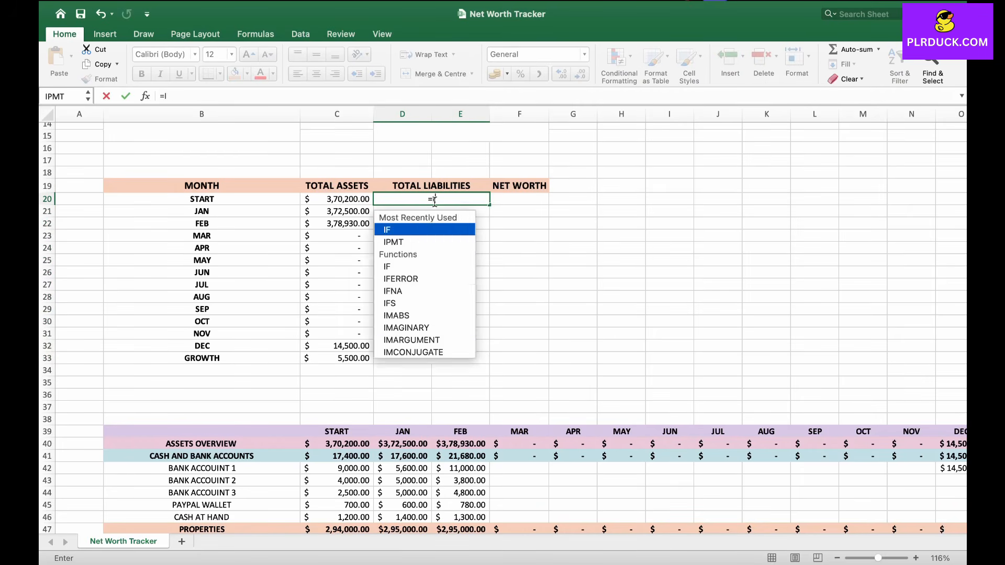
pyautogui.write('NDEX(')
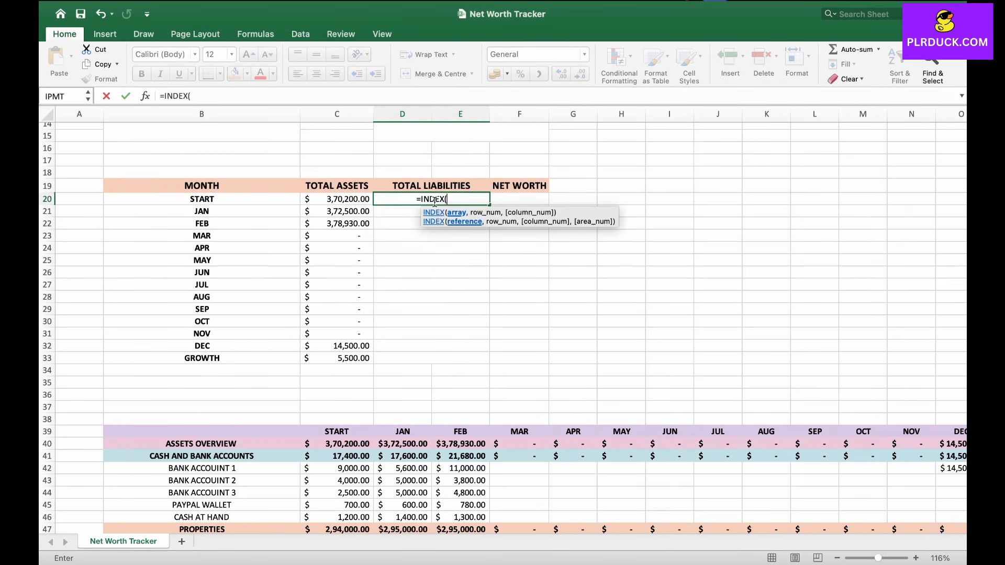
pyautogui.scroll(-6, 461, 348)
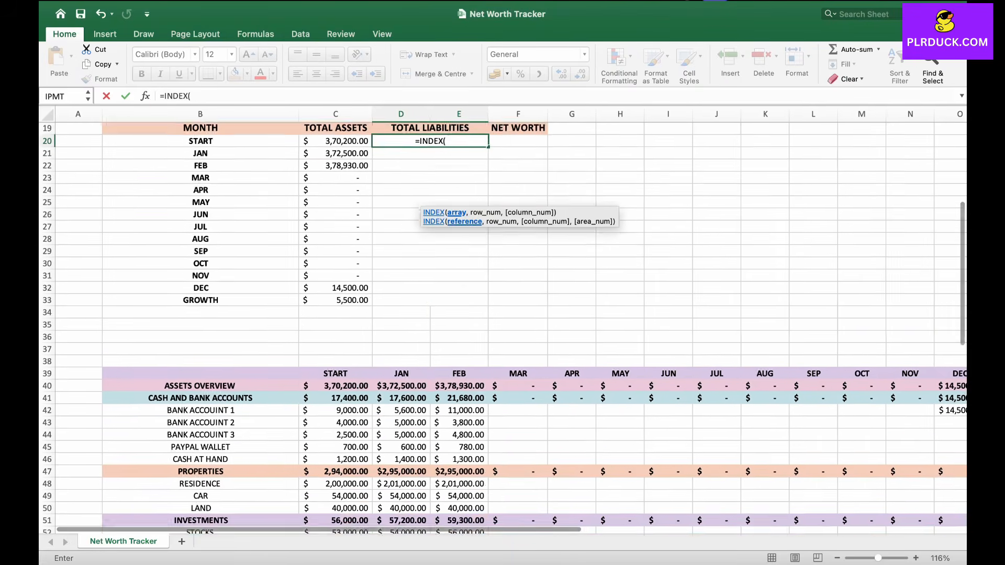
pyautogui.scroll(-4, 350, 406)
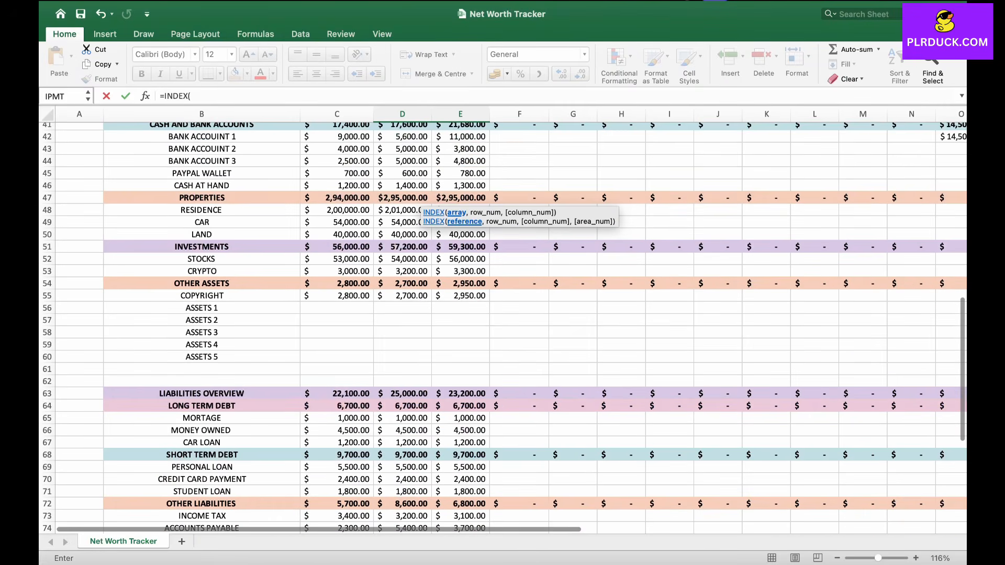
pyautogui.moveTo(345, 398); pyautogui.dragTo(967, 396)
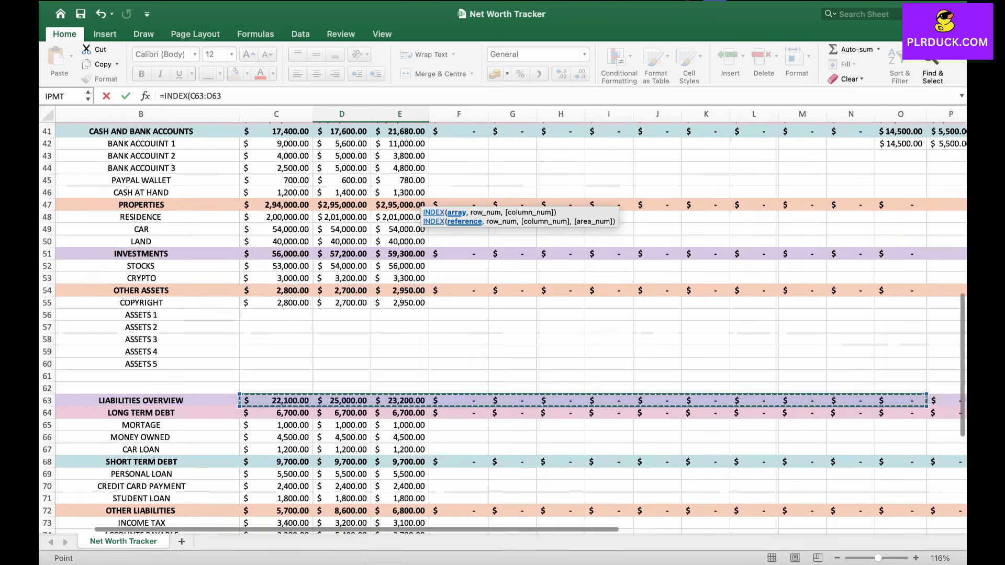
pyautogui.scroll(10, 963, 397)
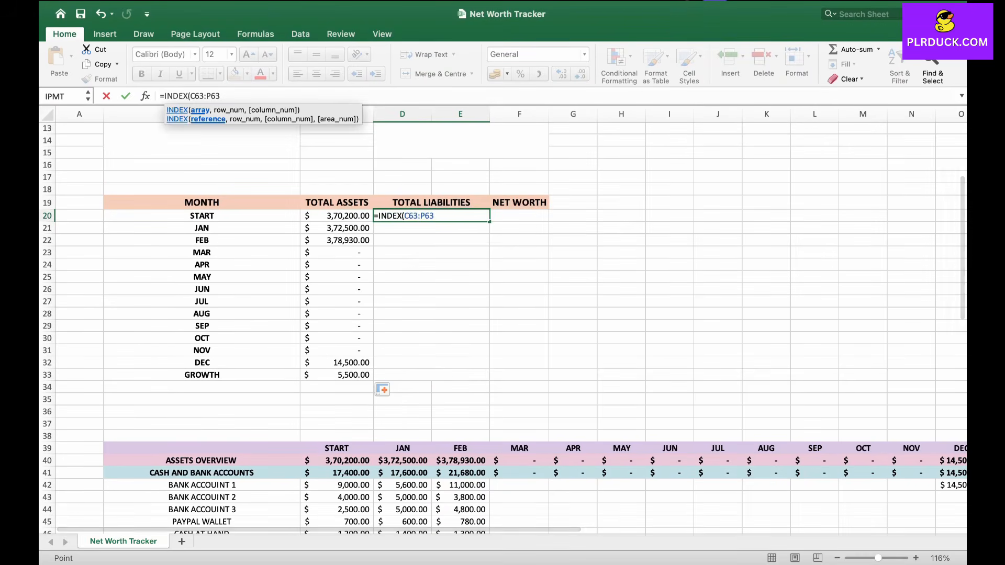
pyautogui.write(',MA')
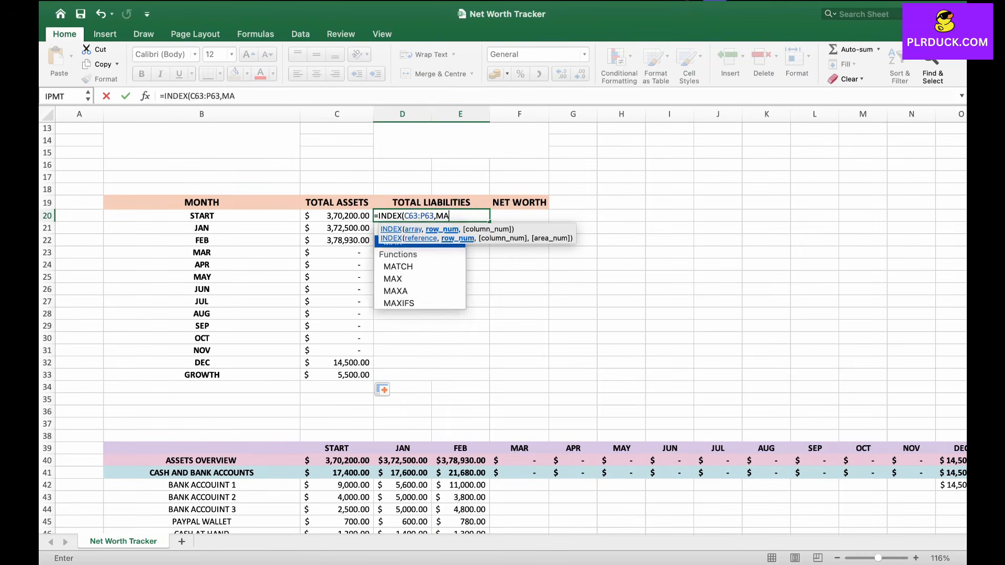
pyautogui.write('TCH(')
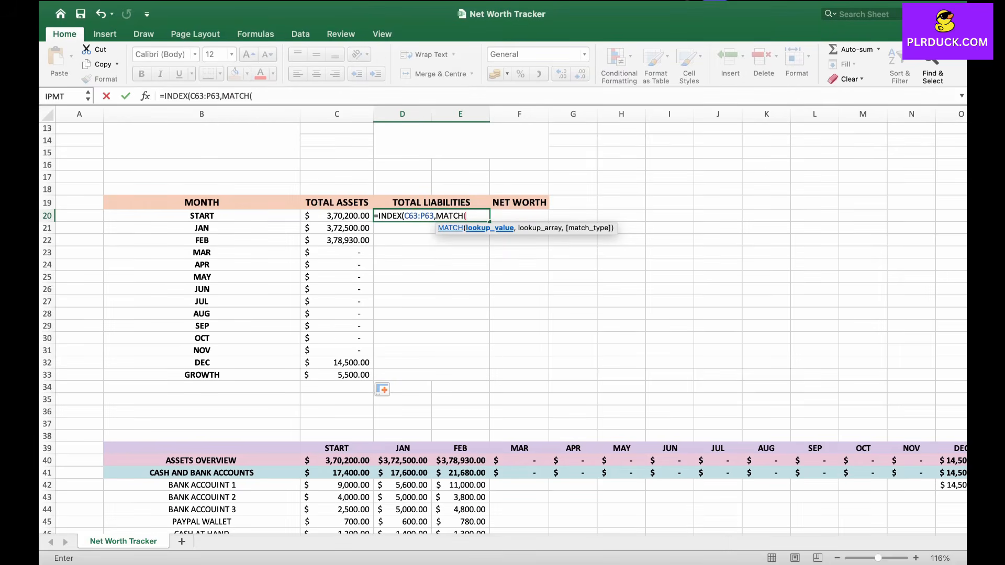
pyautogui.click(202, 215)
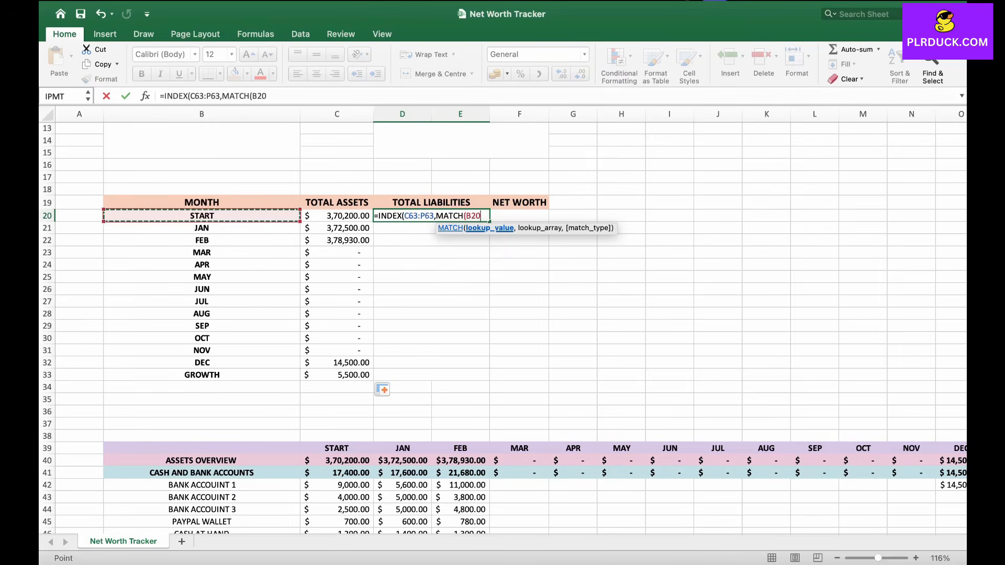
pyautogui.write(',')
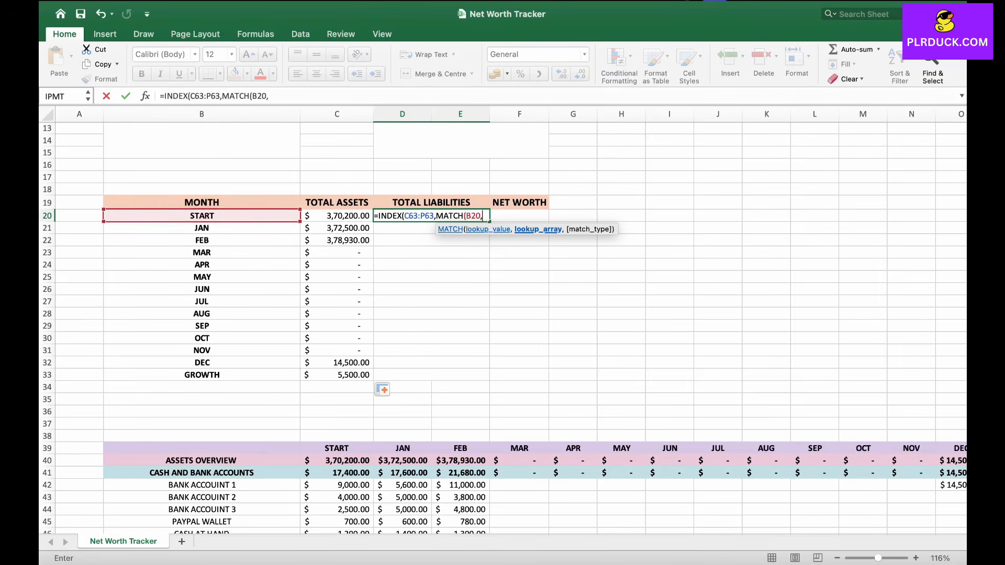
pyautogui.scroll(-5, 335, 366)
pyautogui.moveTo(335, 391); pyautogui.dragTo(777, 393)
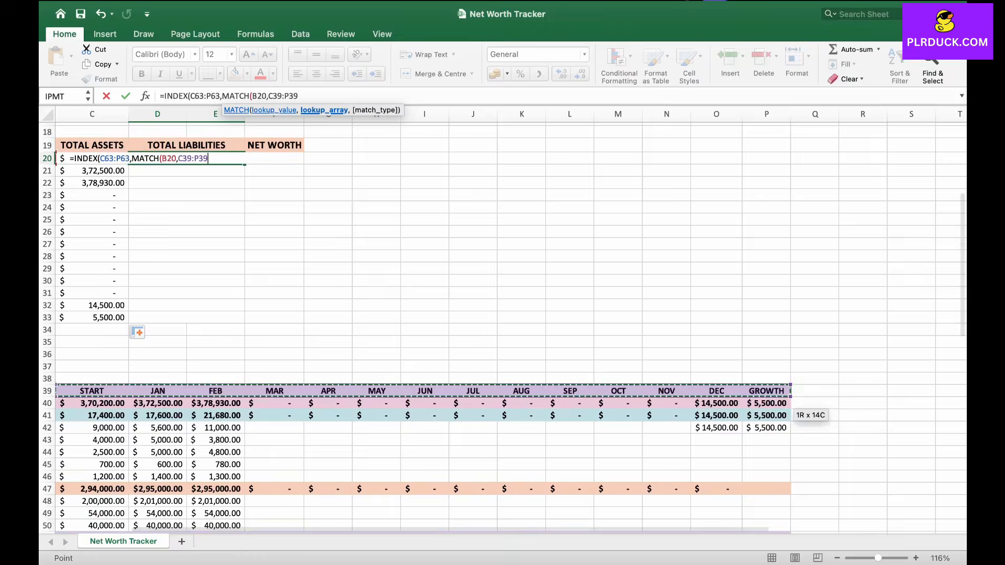
pyautogui.hscroll(-3, 778, 393)
pyautogui.scroll(2, 778, 393)
pyautogui.hscroll(-2, 502, 324)
pyautogui.scroll(2, 502, 324)
pyautogui.write(',')
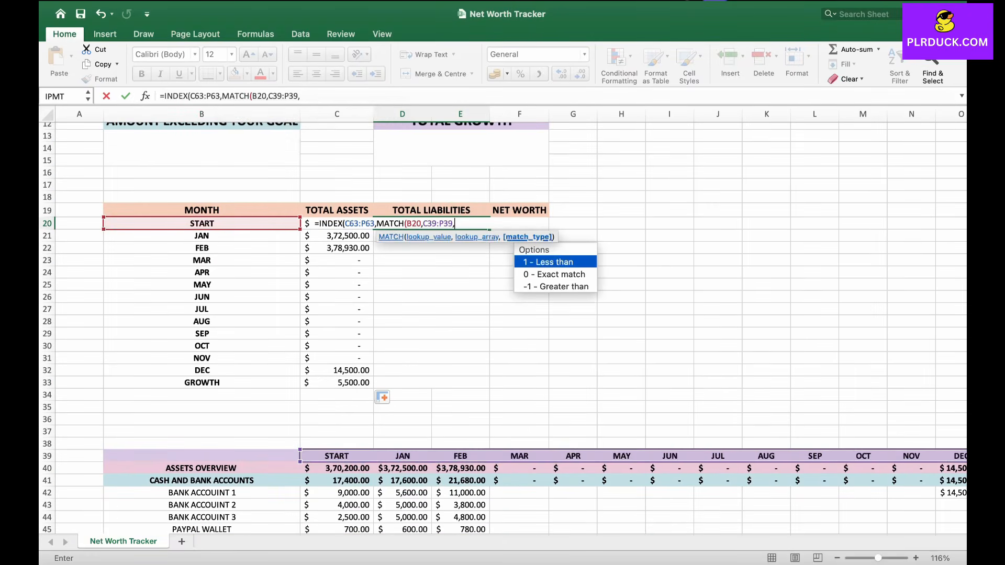
pyautogui.write('0))')
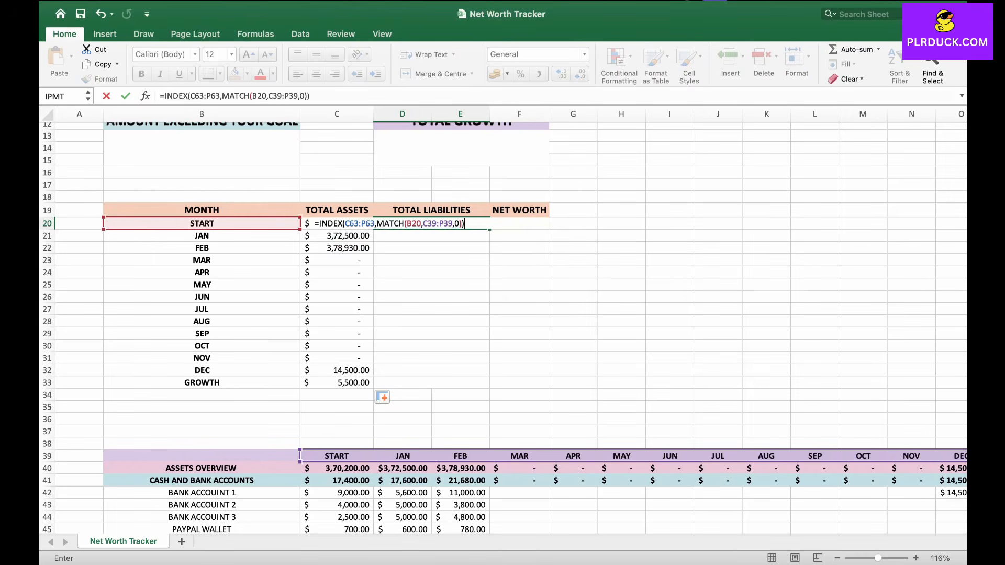
# Step: Change the D20 ranges to absolute references $C$63:$P$63 and $C$39:$P$39 and confirm the formula
pyautogui.click(345, 223)
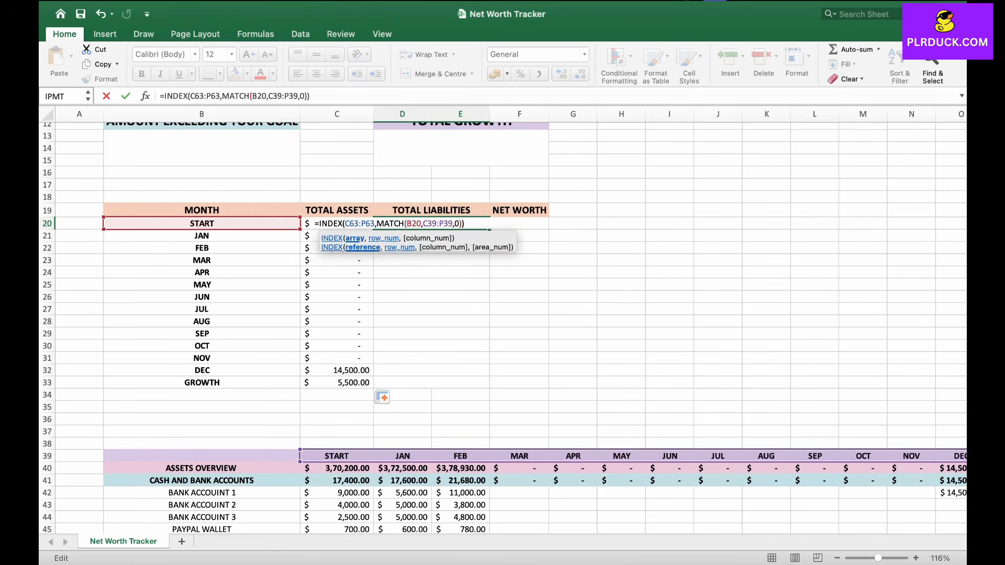
pyautogui.write('$')
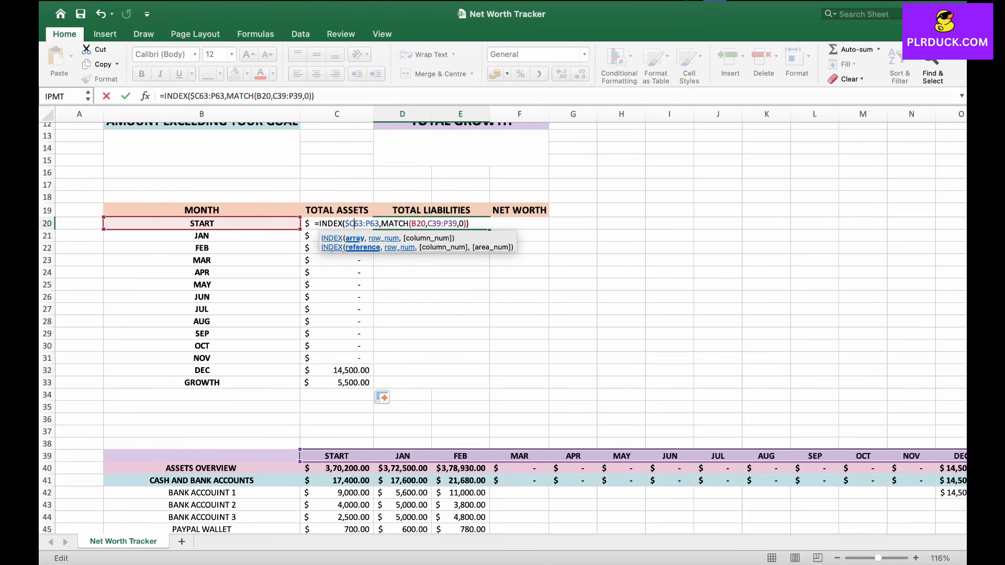
pyautogui.press('F4')
pyautogui.press('Right')
pyautogui.press('Right')
pyautogui.press('Right')
pyautogui.press('Right')
pyautogui.press('Right')
pyautogui.press('Right')
pyautogui.press('Right')
pyautogui.press('Right')
pyautogui.press('Right')
pyautogui.press('Right')
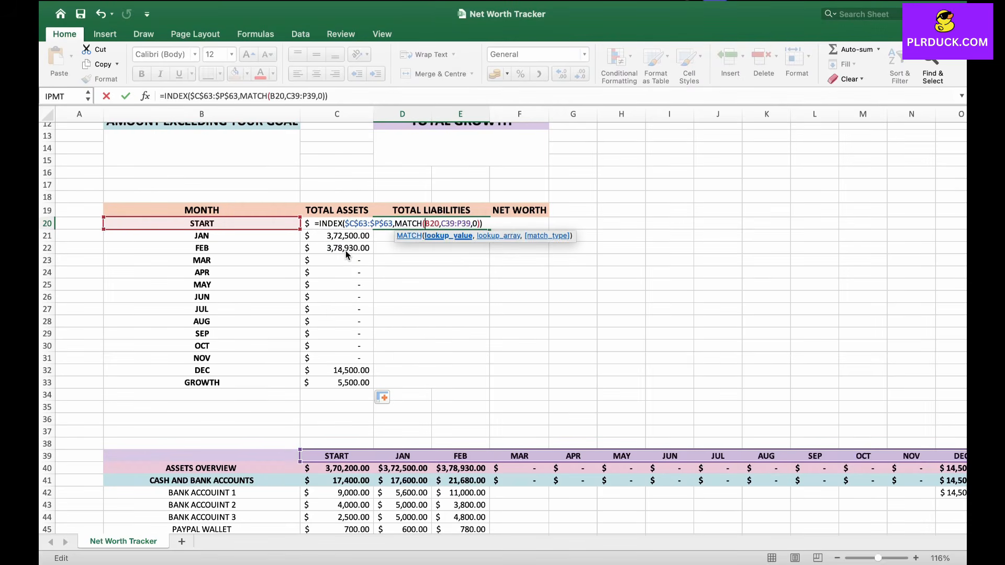
pyautogui.press('Right')
pyautogui.press('F4')
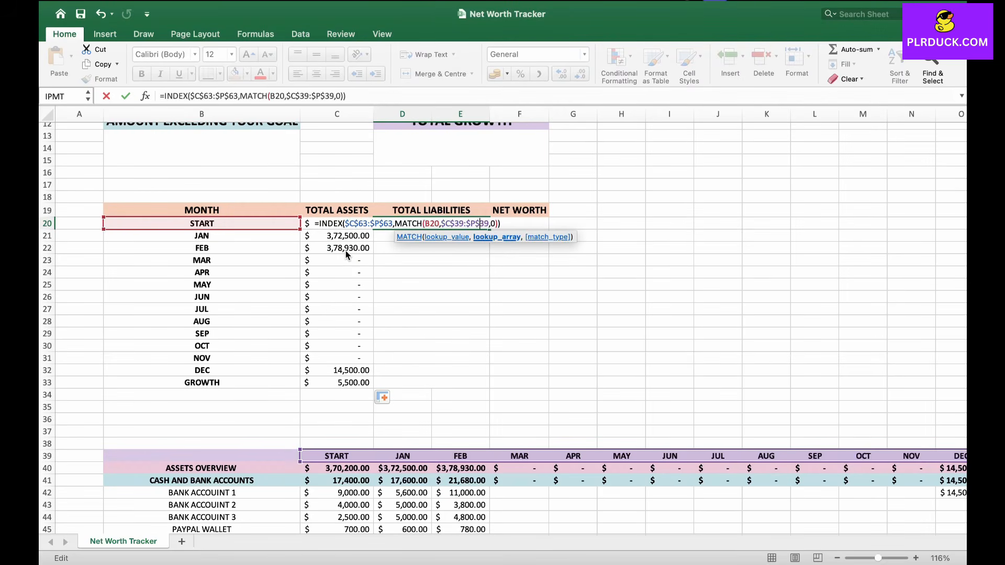
pyautogui.press('Return')
# Step: Fill the D20 formula down to D33 and apply the Accounting number format to D20:D33
pyautogui.click(458, 224)
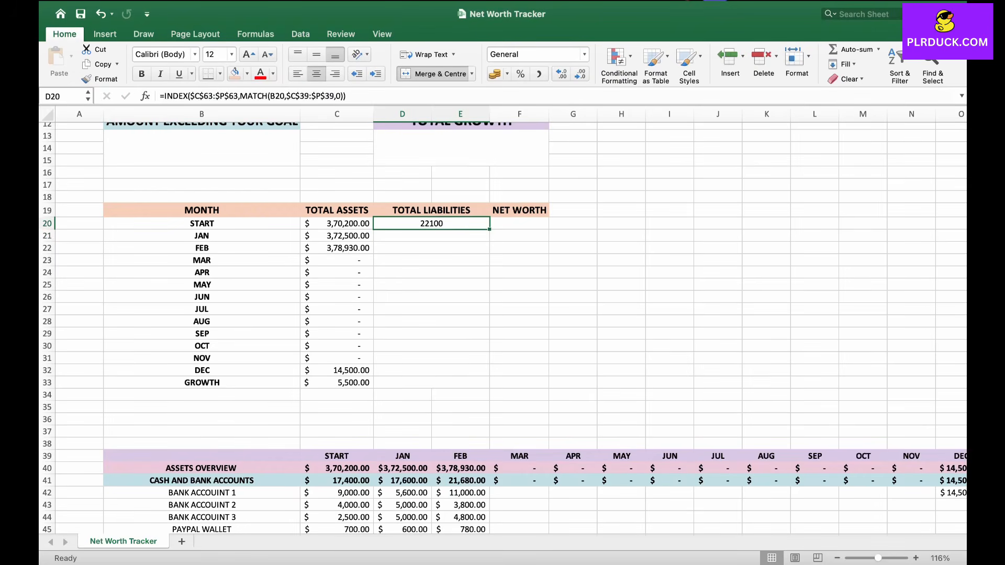
pyautogui.moveTo(489, 229); pyautogui.dragTo(489, 388)
pyautogui.scroll(-6, 503, 314)
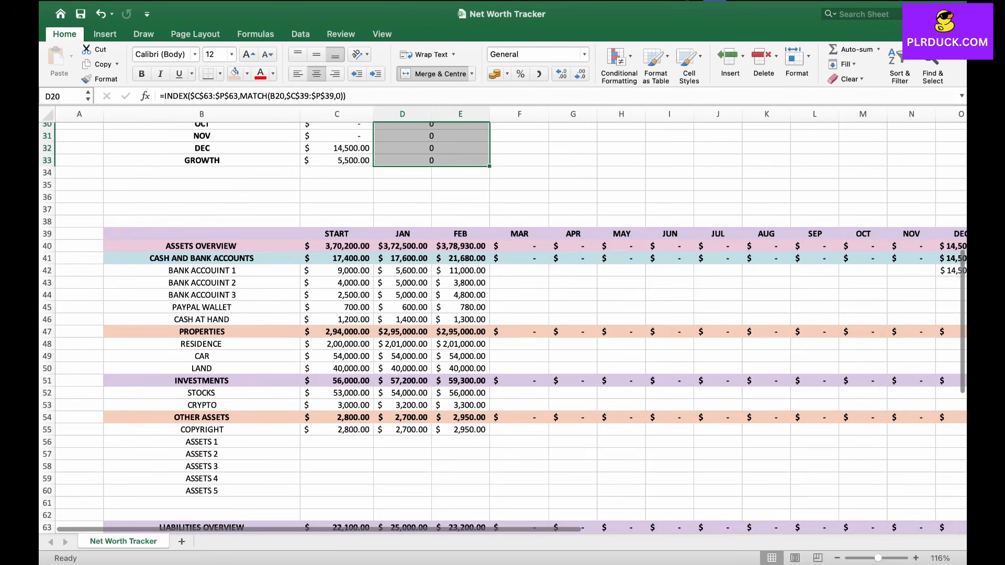
pyautogui.scroll(5, 503, 314)
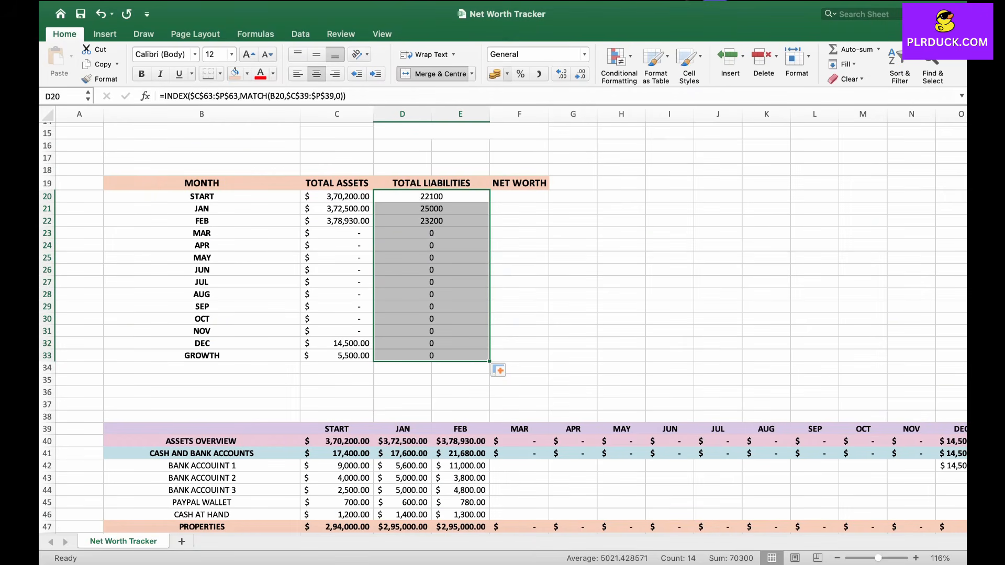
pyautogui.click(507, 74)
pyautogui.click(555, 139)
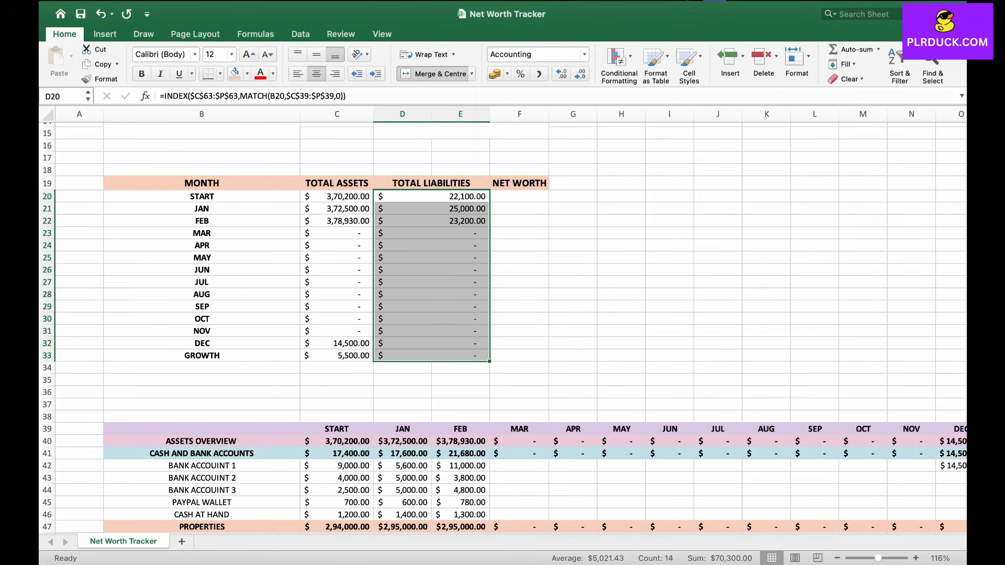
# Step: Enter =C20-D20 in F20 for the net worth and fill it down to F33
pyautogui.click(519, 331)
pyautogui.click(520, 196)
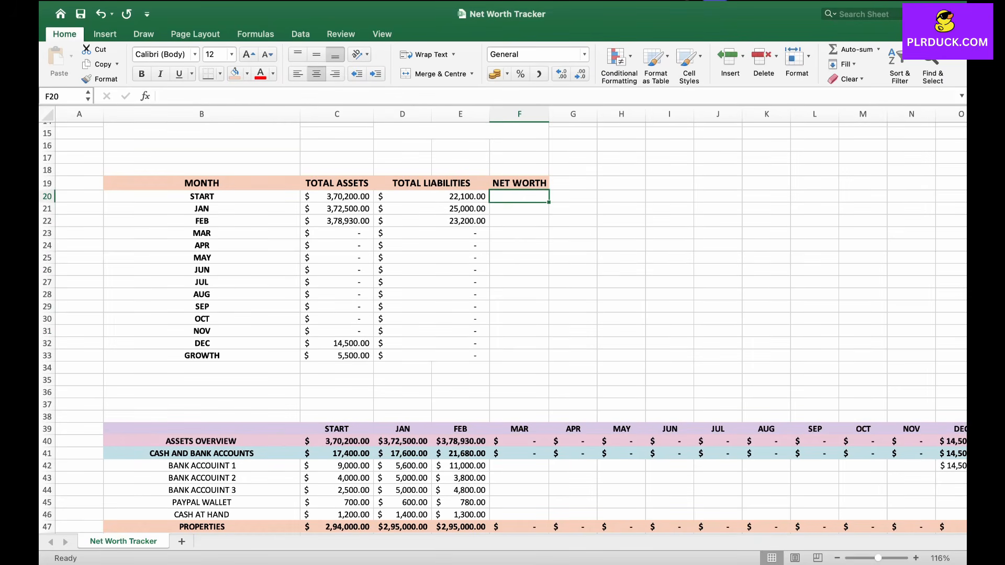
pyautogui.write('=')
pyautogui.click(352, 199)
pyautogui.write('-')
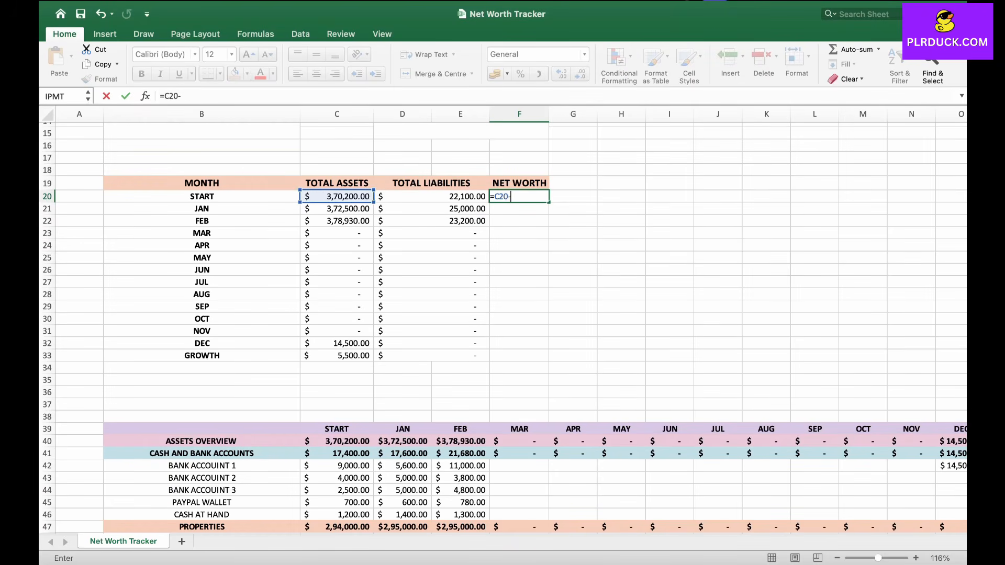
pyautogui.click(436, 197)
pyautogui.press('Return')
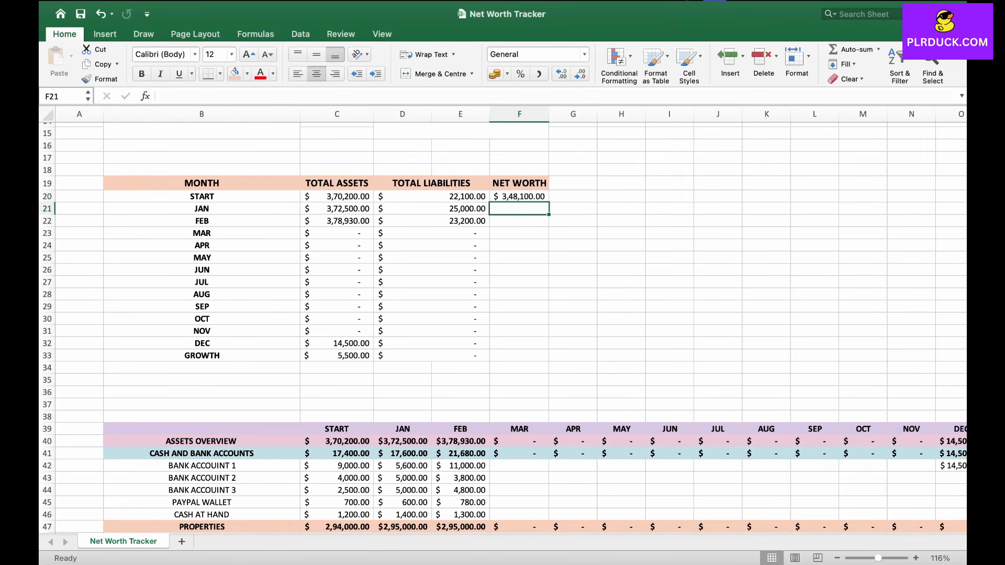
pyautogui.moveTo(549, 203); pyautogui.dragTo(547, 357)
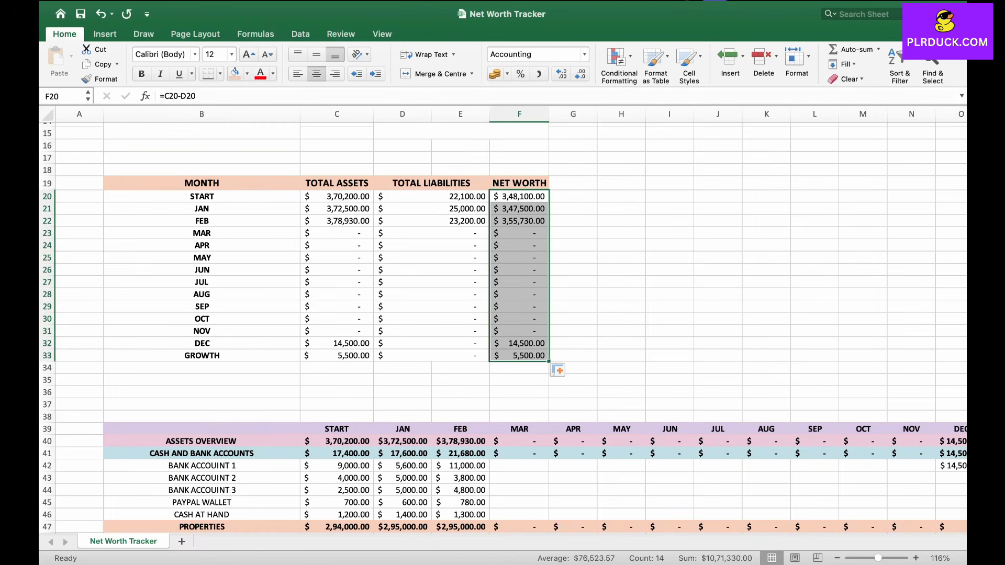
pyautogui.click(519, 393)
pyautogui.scroll(1, 519, 393)
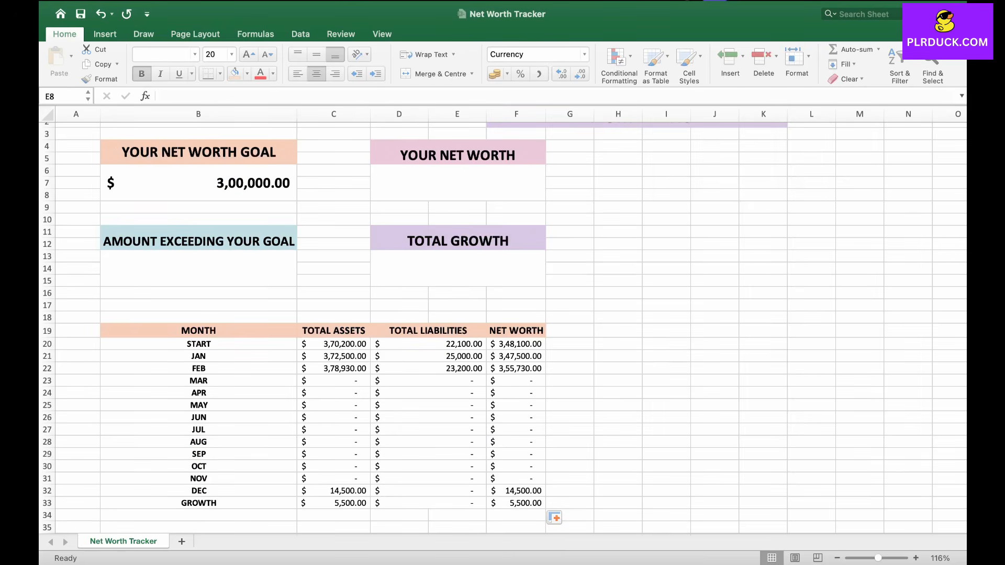
# Step: Examine the goal, net worth and growth boxes above the monthly summary table
pyautogui.click(458, 183)
pyautogui.click(458, 268)
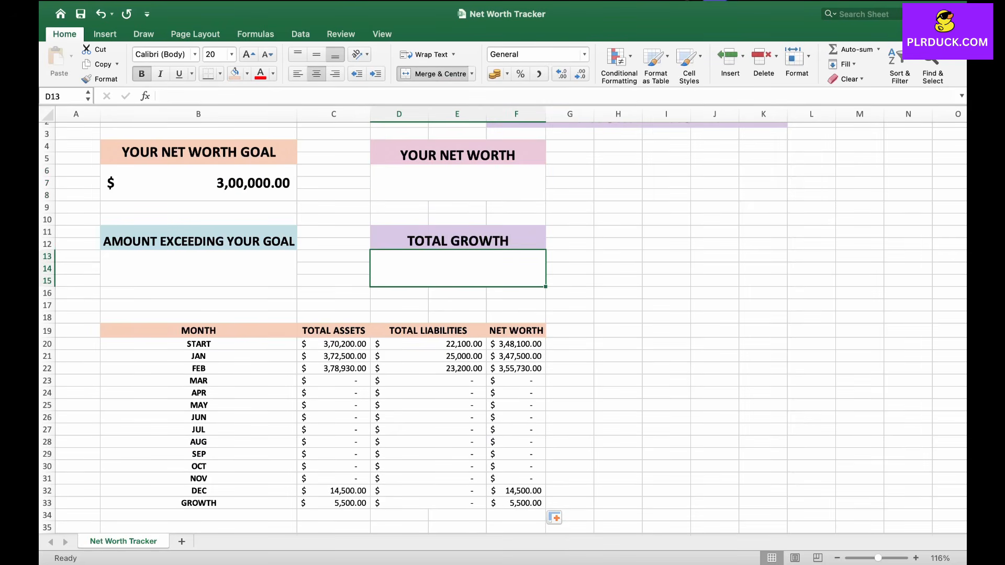
pyautogui.click(198, 269)
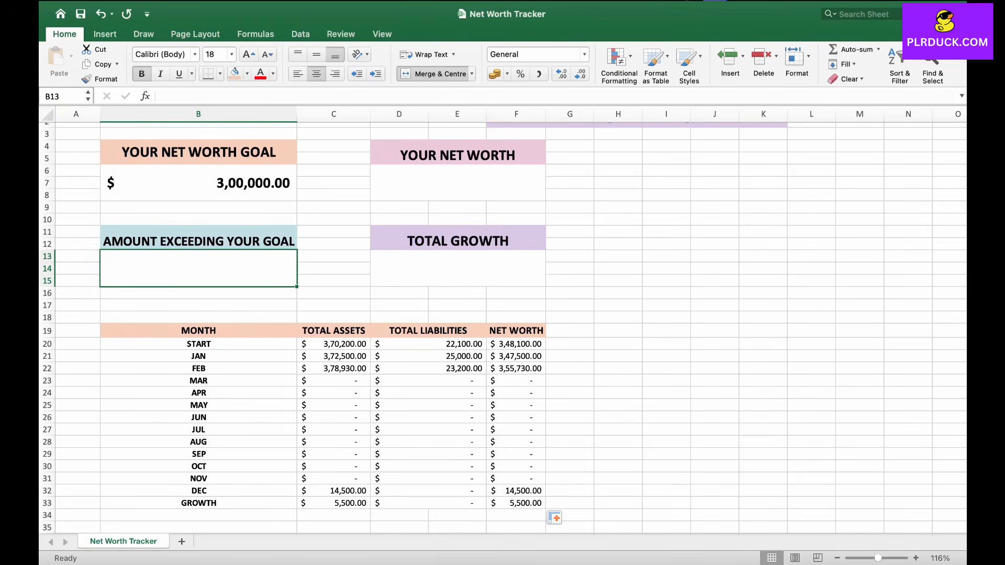
pyautogui.scroll(-6, 503, 324)
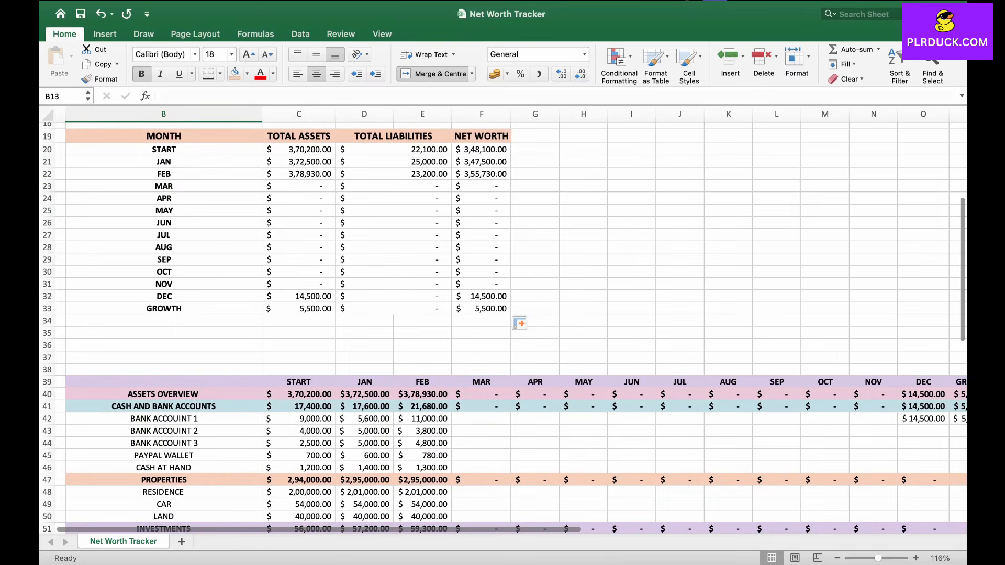
pyautogui.scroll(6, 503, 325)
pyautogui.hscroll(2, 503, 324)
pyautogui.hscroll(1, 503, 325)
pyautogui.hscroll(-1, 502, 324)
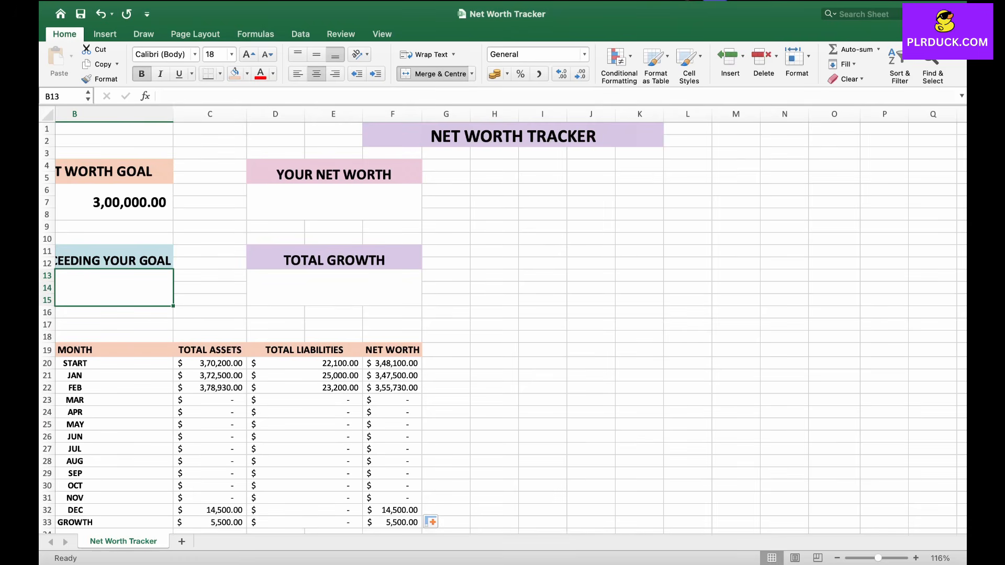
pyautogui.scroll(-2, 502, 325)
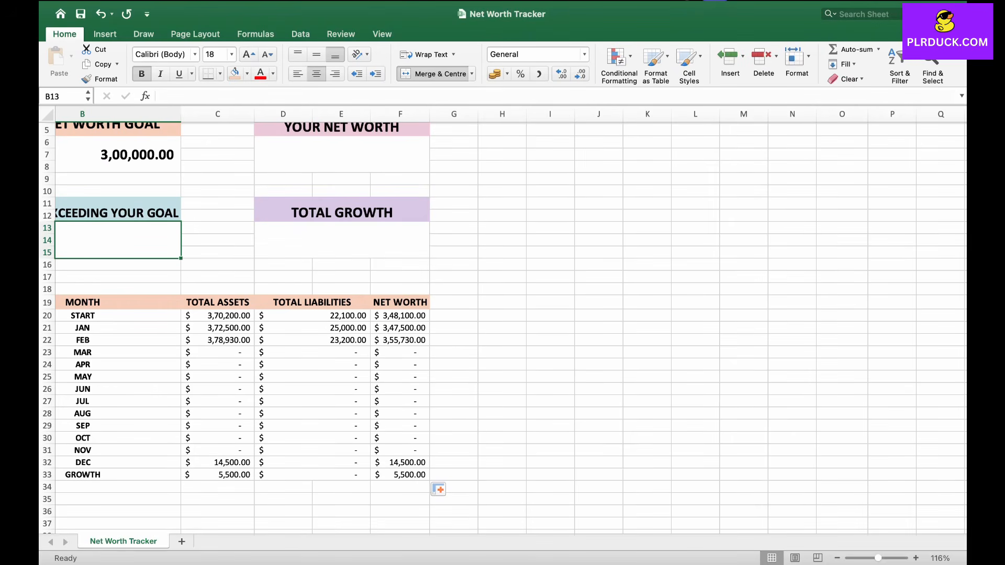
# Step: Select the Total Assets and Total Liabilities columns C19:D33 and insert a 100% stacked area chart
pyautogui.moveTo(218, 303); pyautogui.dragTo(218, 475)
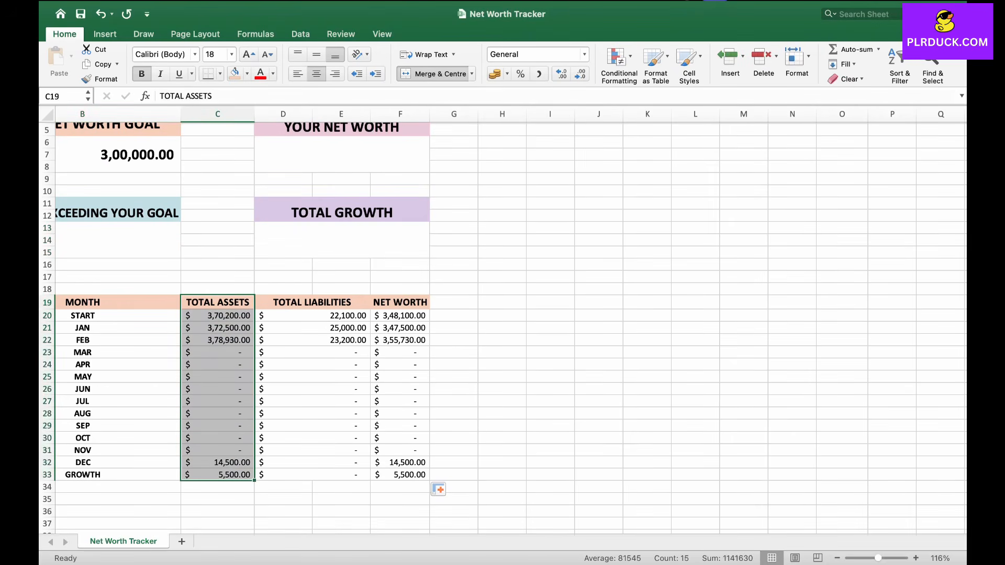
pyautogui.moveTo(312, 303); pyautogui.dragTo(312, 475)
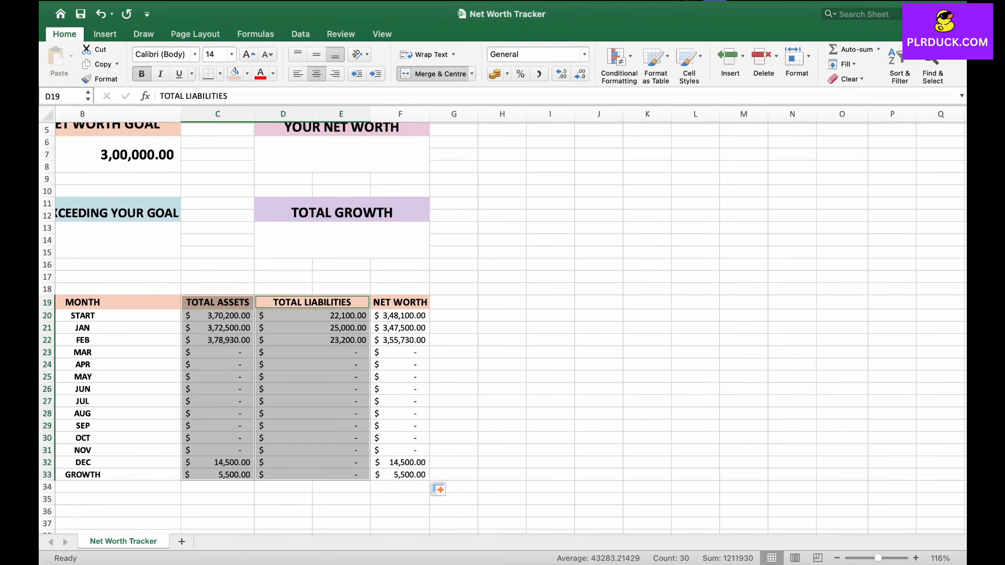
pyautogui.click(105, 35)
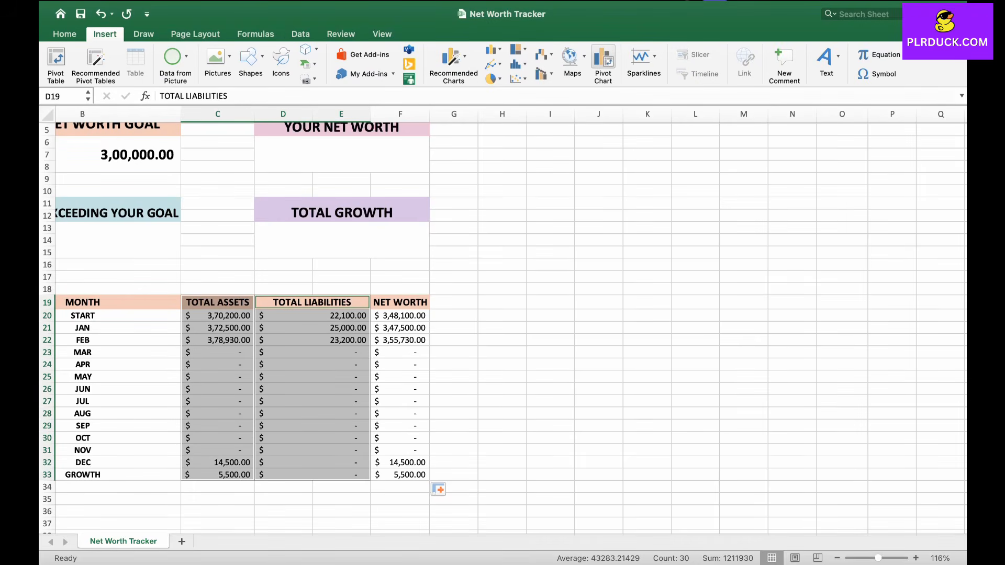
pyautogui.click(492, 64)
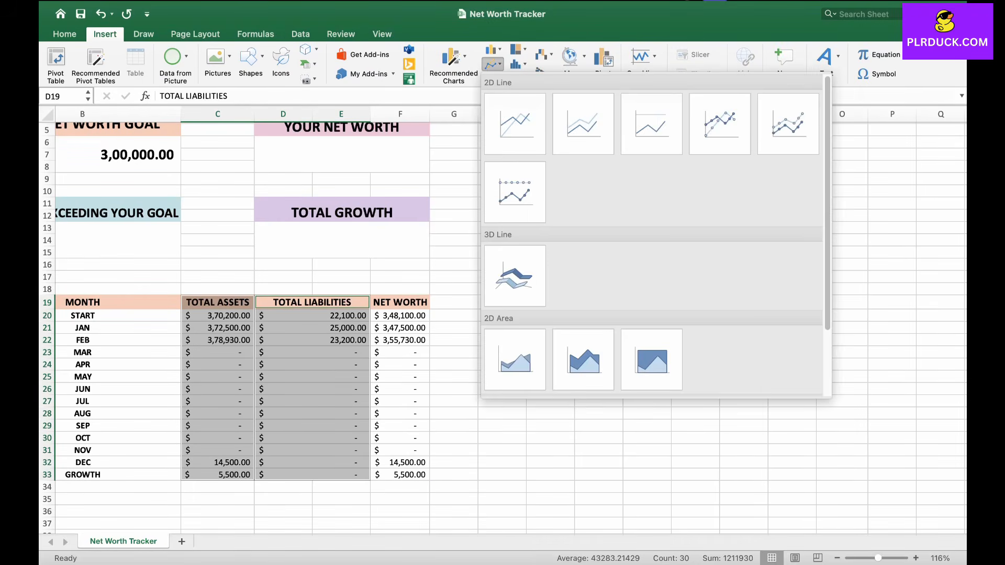
pyautogui.click(652, 360)
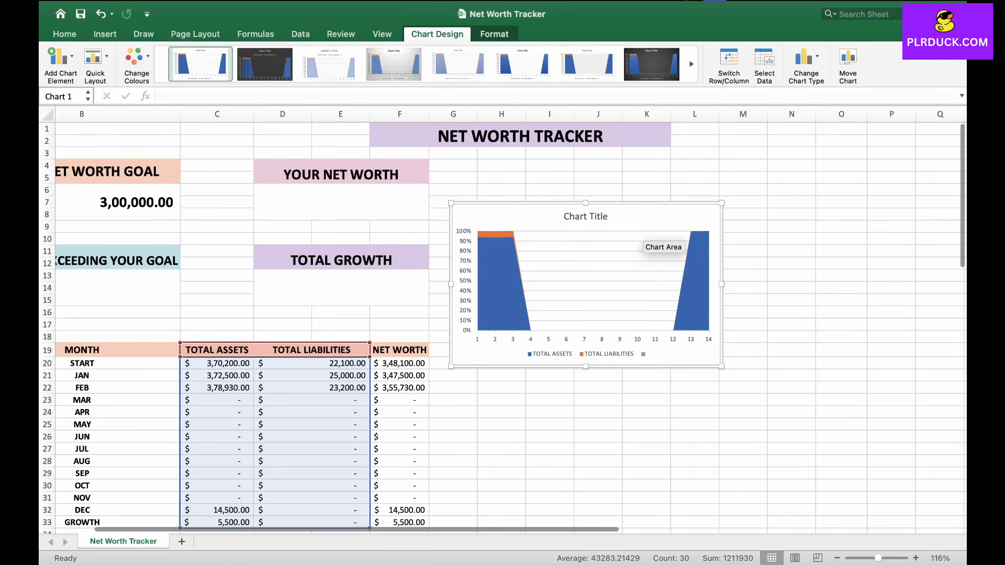
# Step: Move the chart beside the summary boxes and title it TOTAL ASSET VS TOTAL LIABLITIES
pyautogui.moveTo(636, 226); pyautogui.dragTo(648, 183)
pyautogui.click(603, 174)
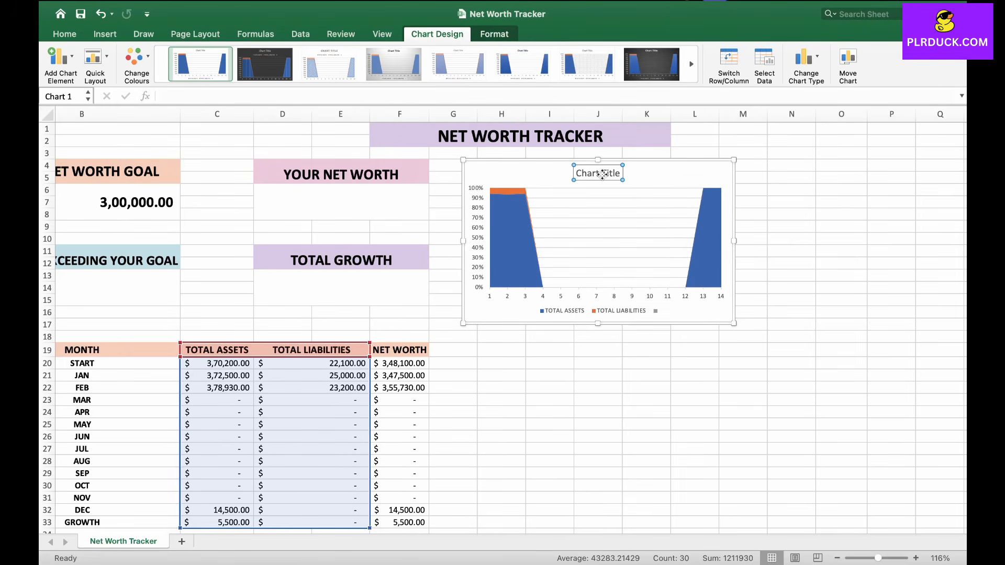
pyautogui.doubleClick(602, 175)
pyautogui.tripleClick(603, 176)
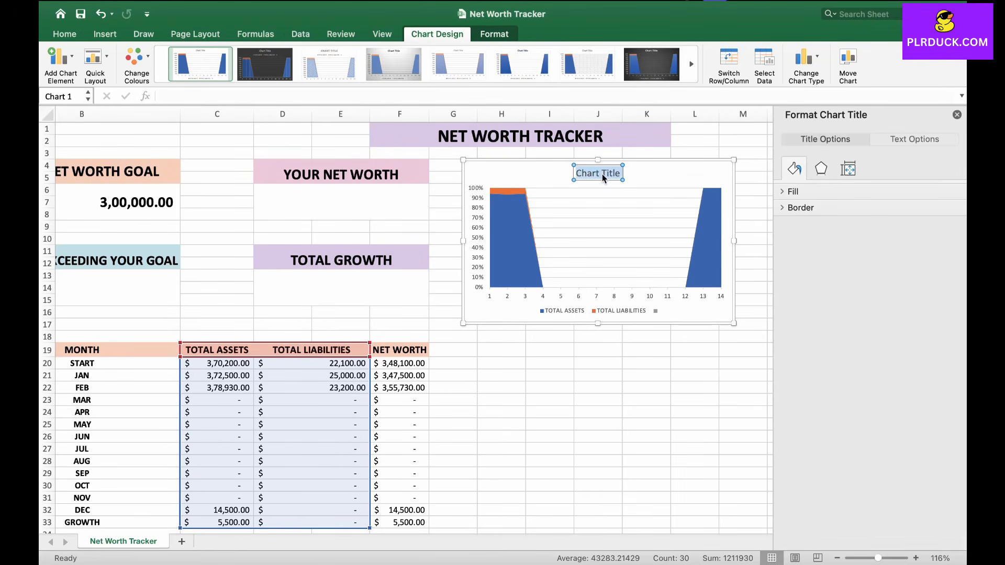
pyautogui.write('TOTAL ASSET VS TOTAL LIABLITIES')
# Step: Fill the Total Assets area with light purple and the Total Liabilities area with light peach
pyautogui.click(524, 226)
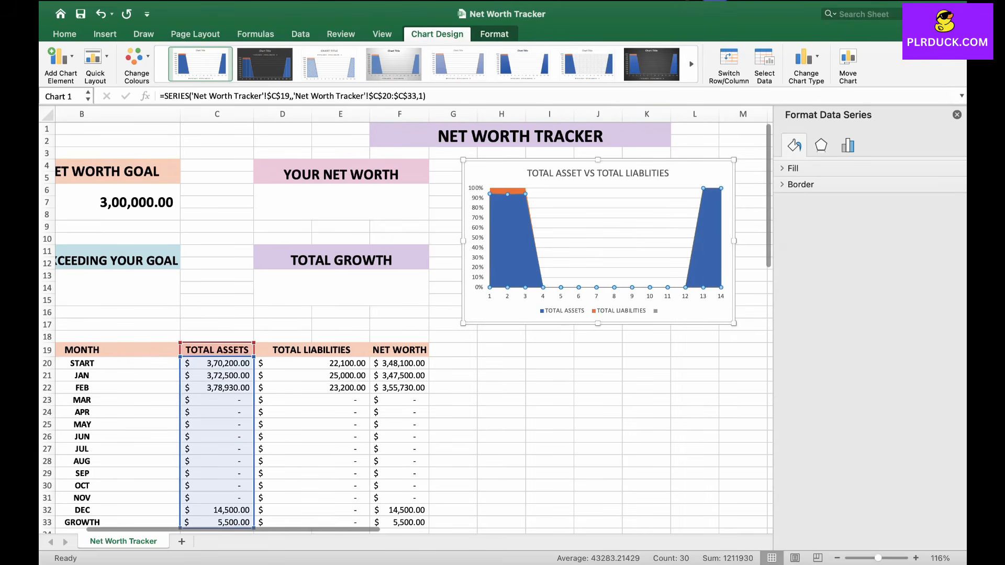
pyautogui.click(943, 274)
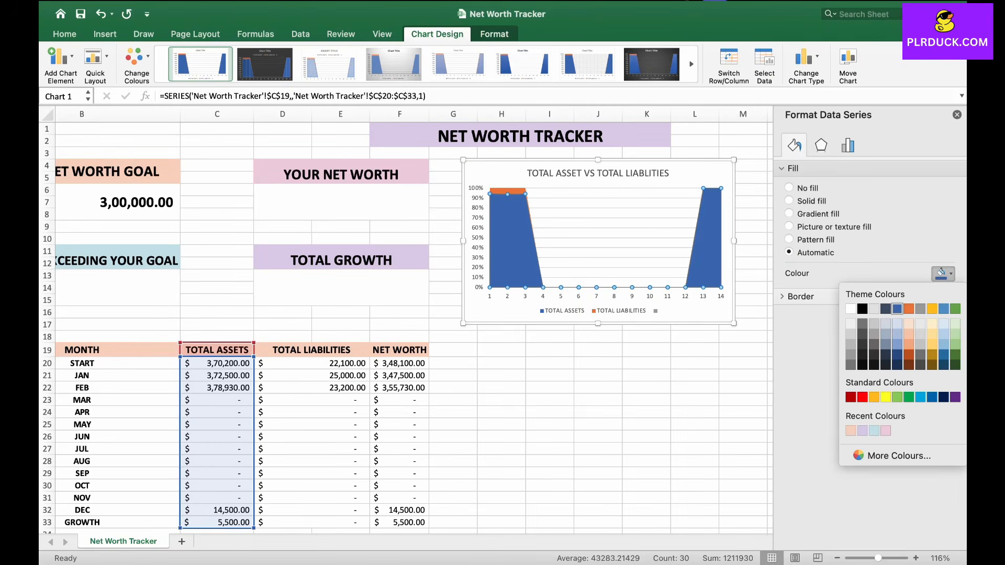
pyautogui.click(862, 431)
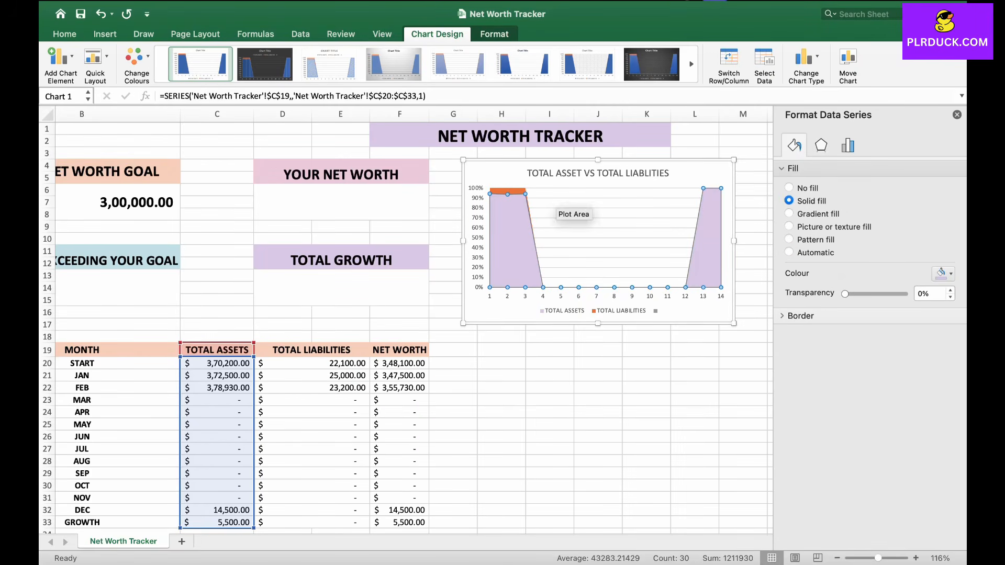
pyautogui.click(508, 190)
pyautogui.click(943, 274)
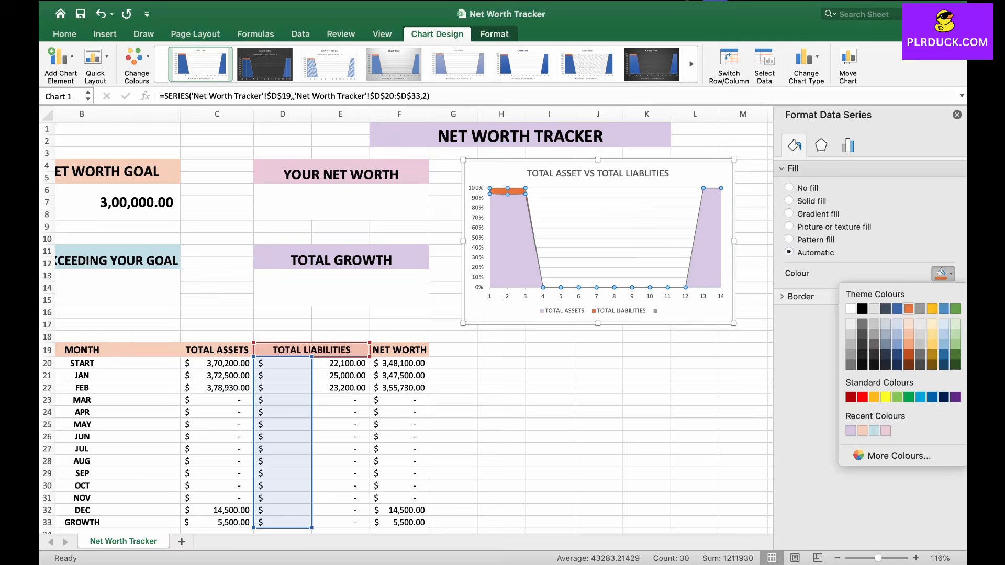
pyautogui.click(862, 431)
pyautogui.click(598, 375)
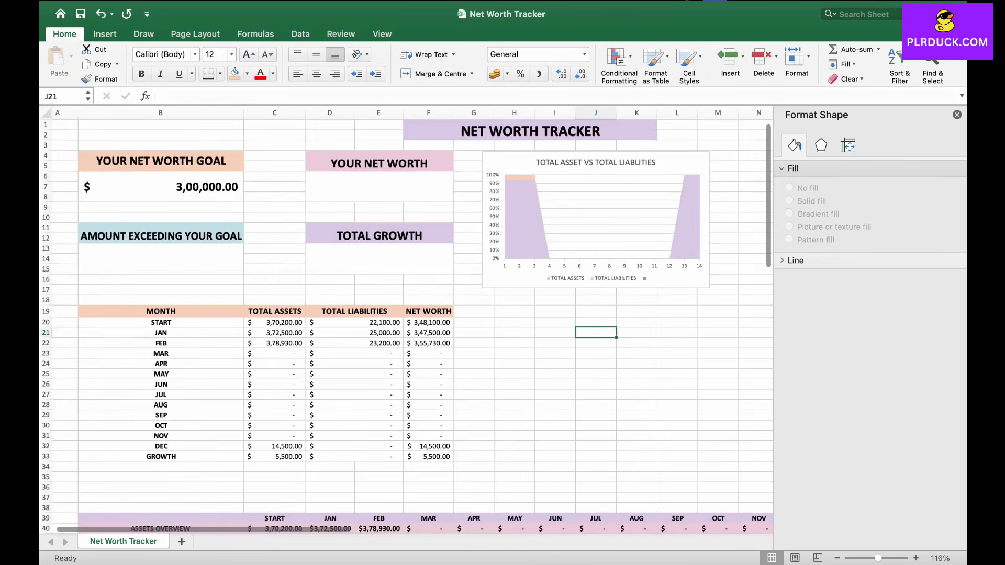
# Step: Select the Net Worth column F19:F33 and insert a 2D area chart
pyautogui.click(673, 165)
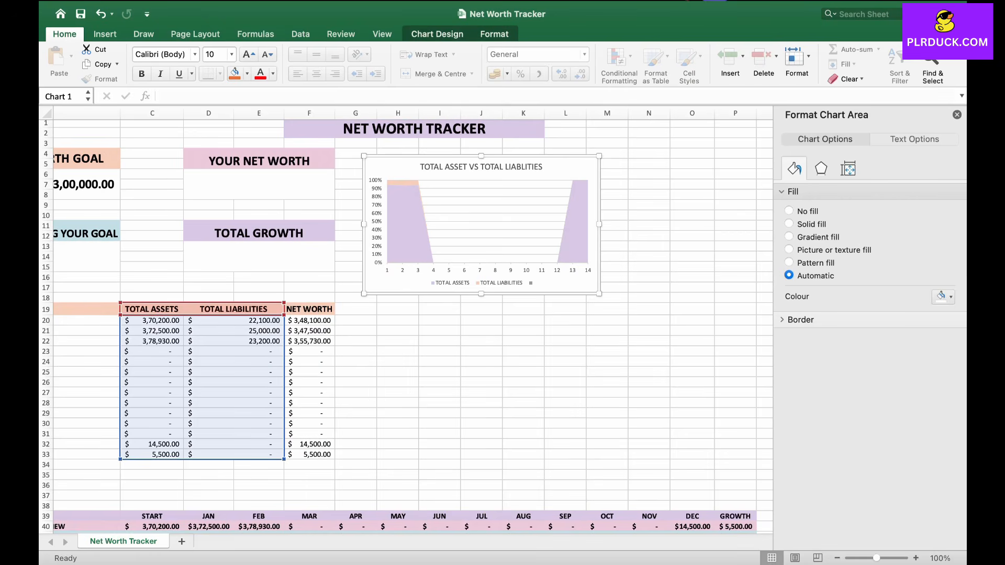
pyautogui.moveTo(309, 309); pyautogui.dragTo(309, 455)
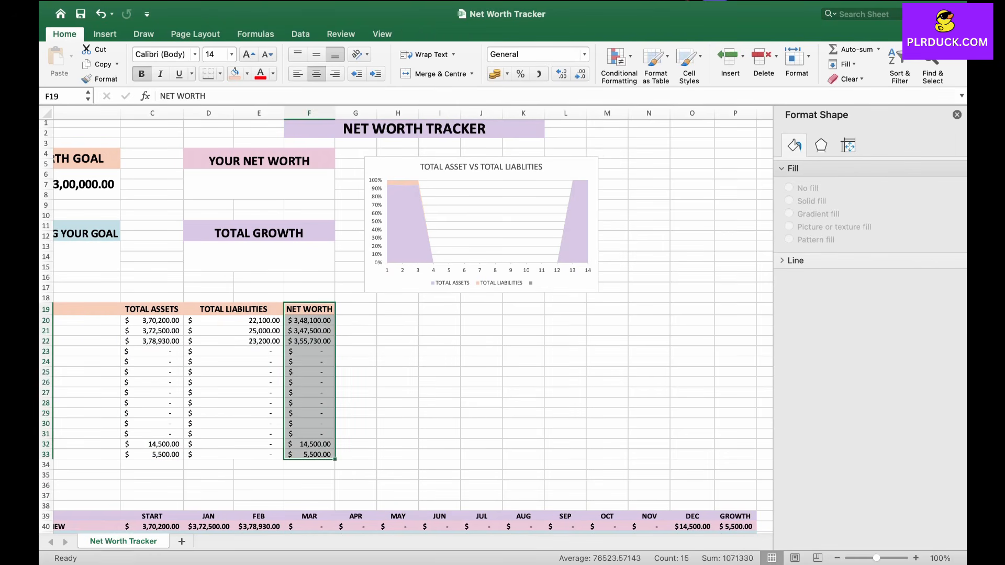
pyautogui.click(104, 34)
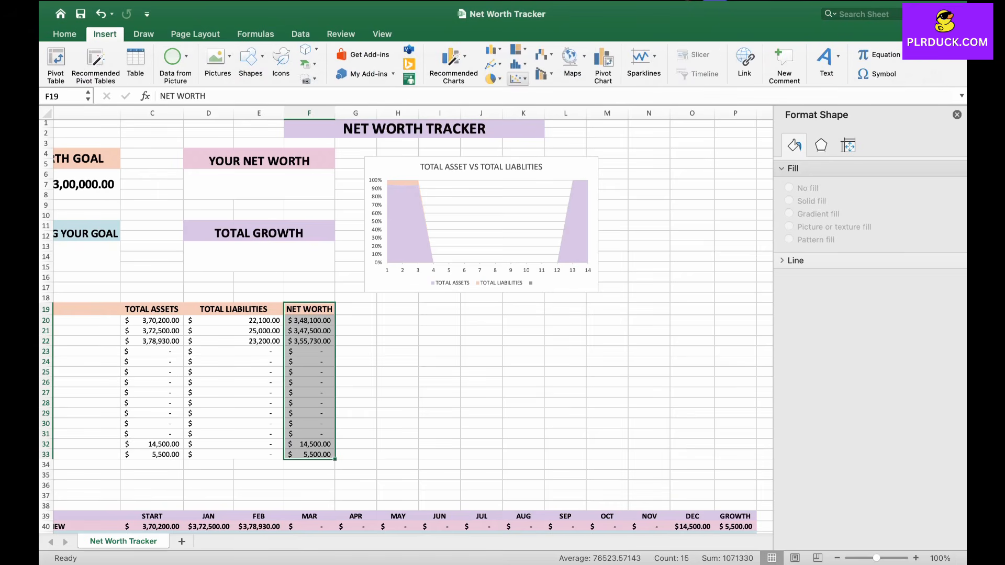
pyautogui.click(492, 64)
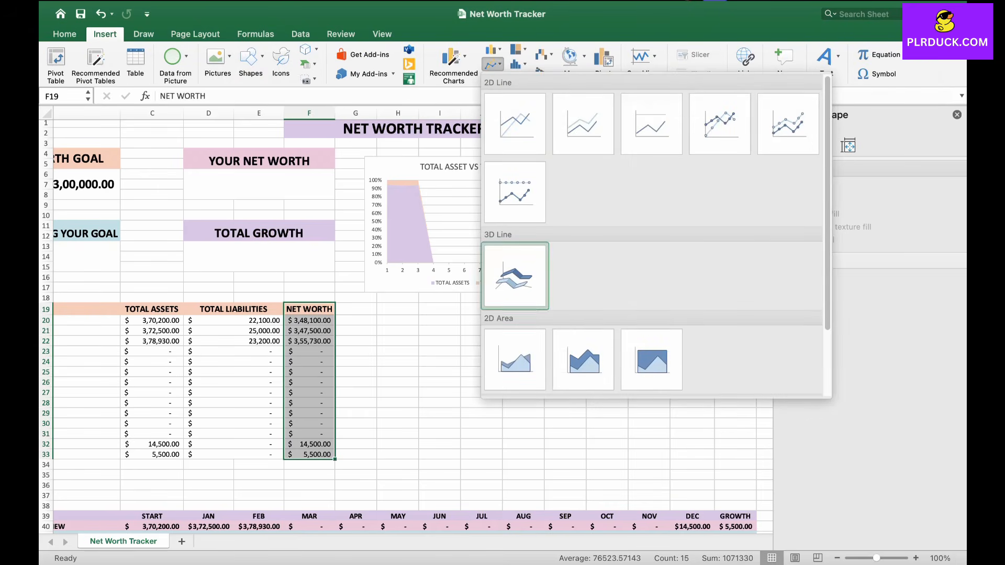
pyautogui.click(515, 360)
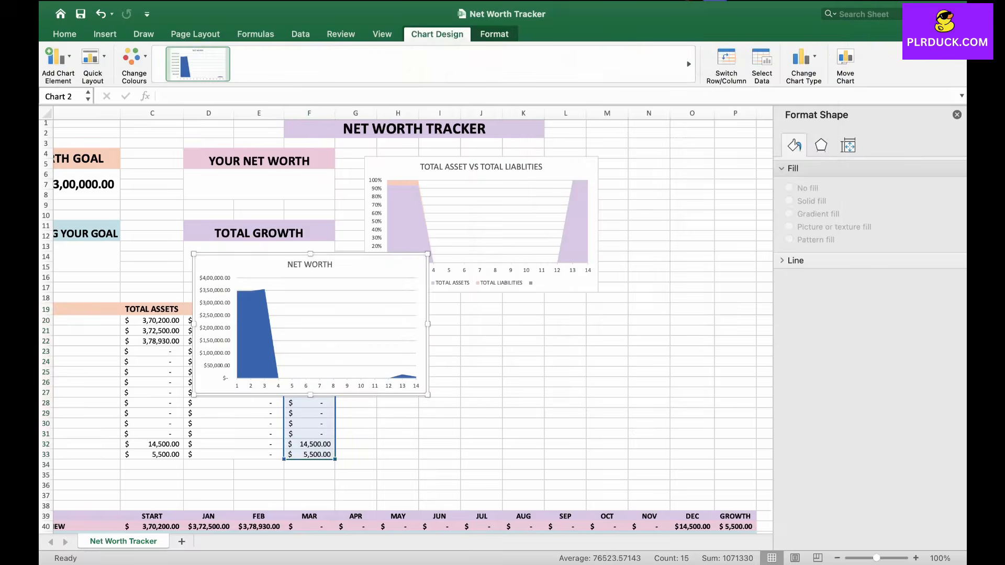
# Step: Move the Net Worth chart below the first chart and fill its area with light purple
pyautogui.moveTo(387, 274); pyautogui.dragTo(553, 332)
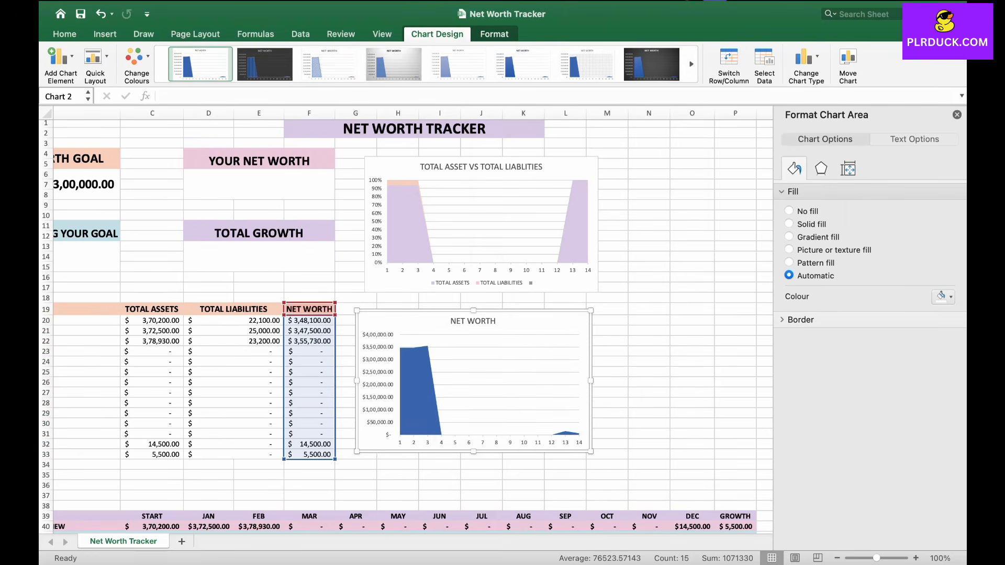
pyautogui.click(421, 406)
pyautogui.click(943, 274)
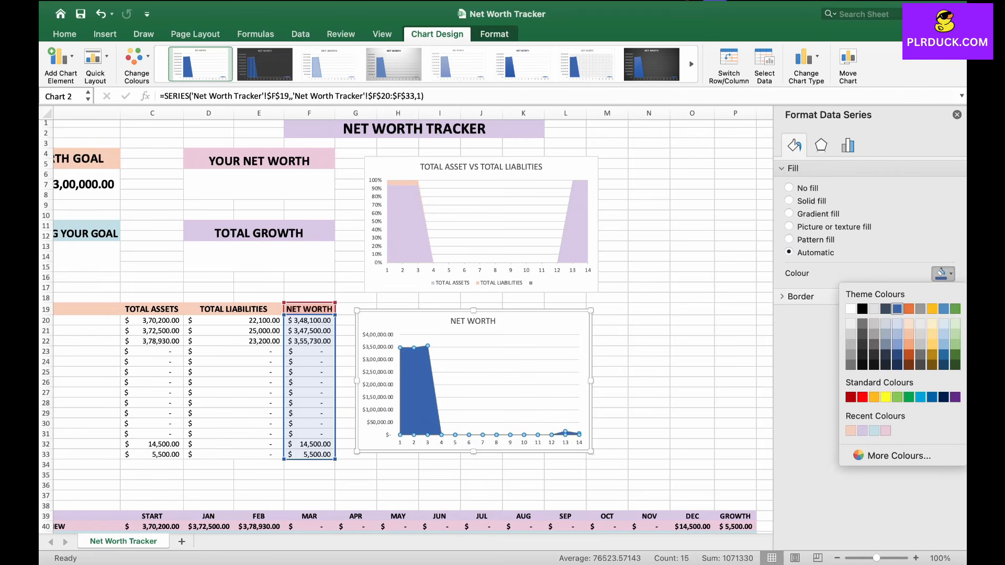
pyautogui.click(863, 431)
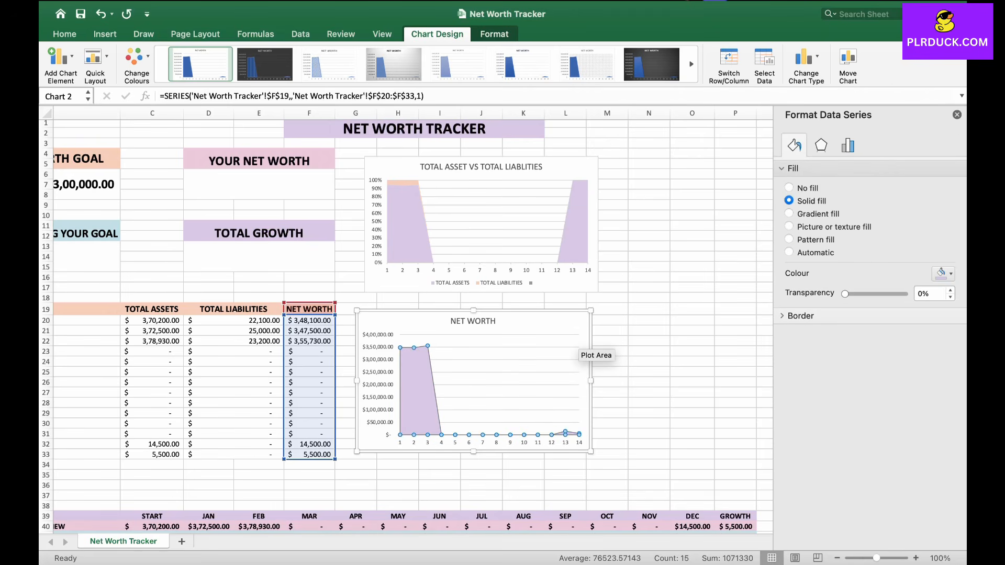
pyautogui.click(649, 331)
pyautogui.moveTo(558, 326)
pyautogui.mouseDown()
pyautogui.moveTo(575, 326)
pyautogui.moveTo(558, 326)
pyautogui.mouseUp()
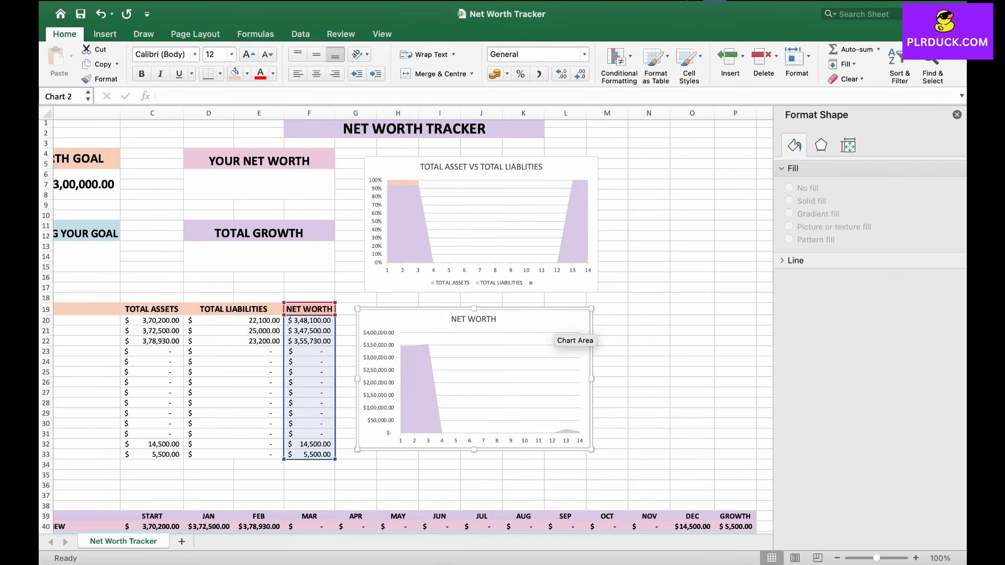
# Step: Select the Cash and Bank Accounts, Properties, Investments and Other Assets rows with their start totals and insert a doughnut chart
pyautogui.scroll(8, 414, 360)
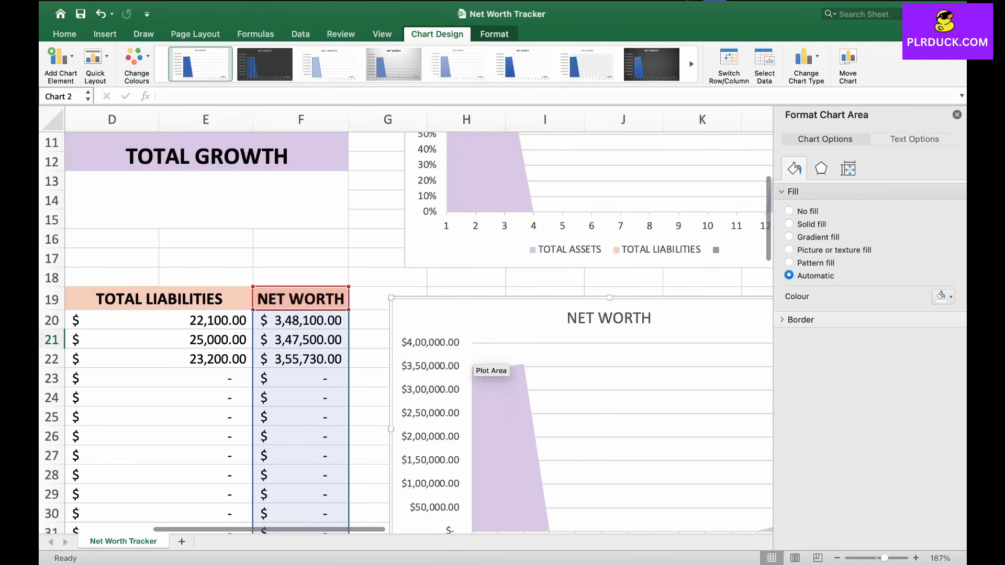
pyautogui.scroll(-8, 494, 386)
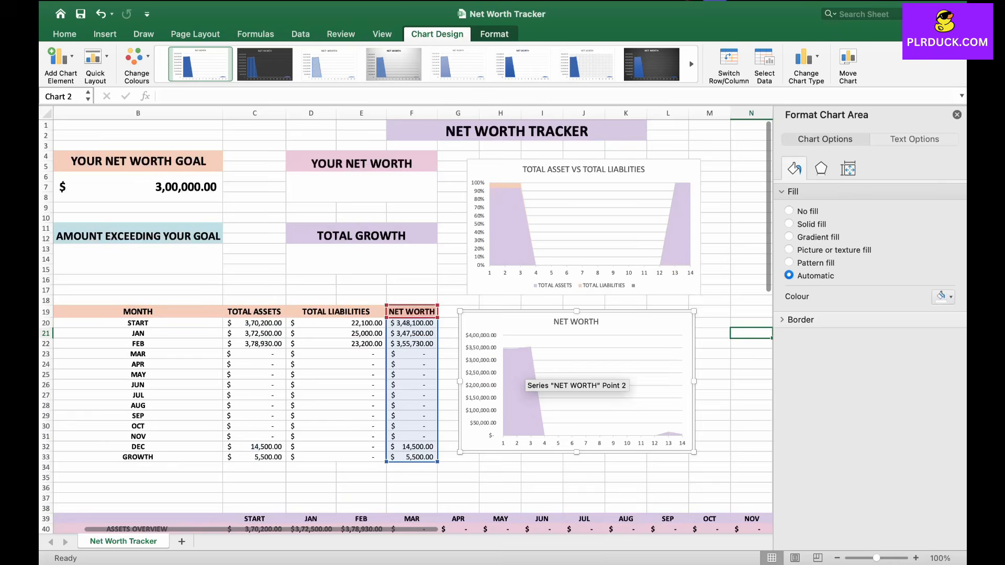
pyautogui.scroll(-2, 524, 378)
pyautogui.hscroll(1, 523, 378)
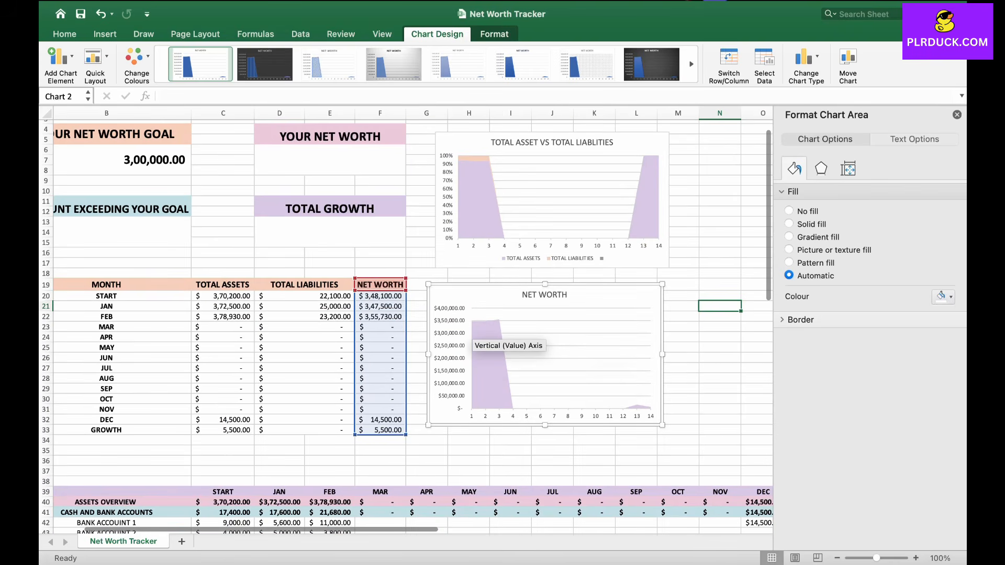
pyautogui.hscroll(2, 658, 369)
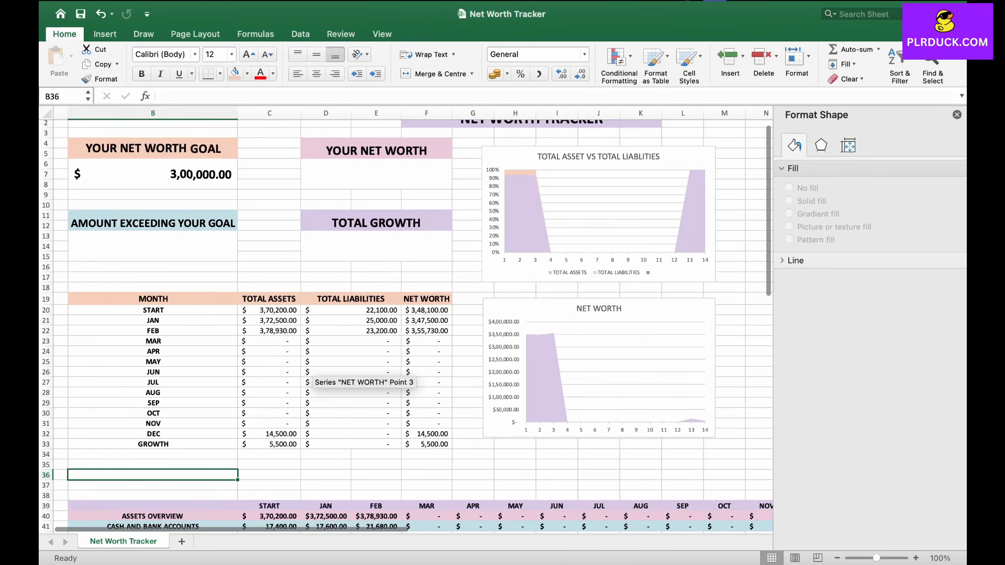
pyautogui.scroll(-10, 314, 377)
pyautogui.hscroll(-1, 314, 377)
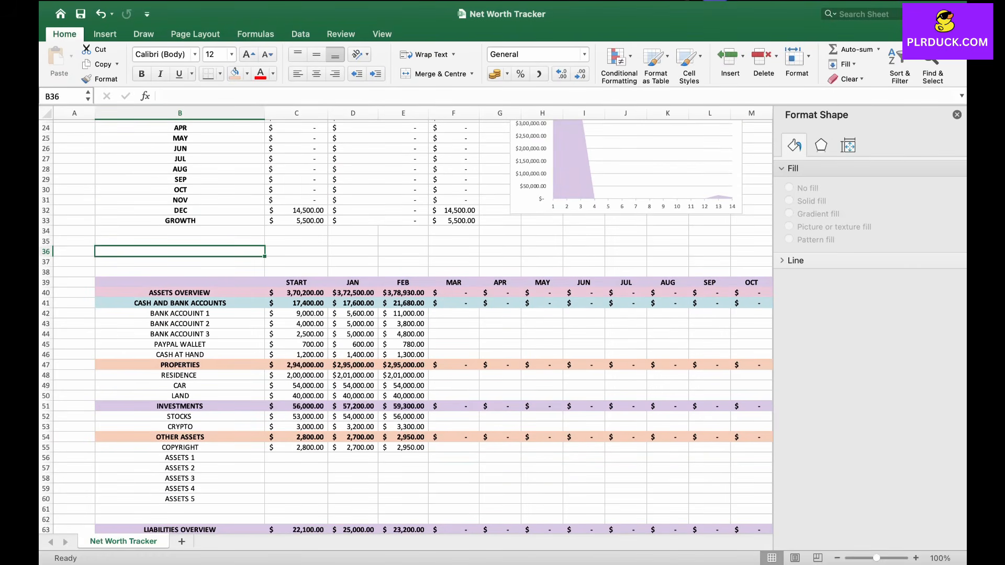
pyautogui.moveTo(209, 303); pyautogui.dragTo(278, 314)
pyautogui.click(209, 323)
pyautogui.moveTo(210, 303); pyautogui.dragTo(289, 303)
pyautogui.moveTo(209, 365); pyautogui.dragTo(288, 365)
pyautogui.moveTo(209, 406); pyautogui.dragTo(289, 406)
pyautogui.moveTo(209, 437); pyautogui.dragTo(289, 437)
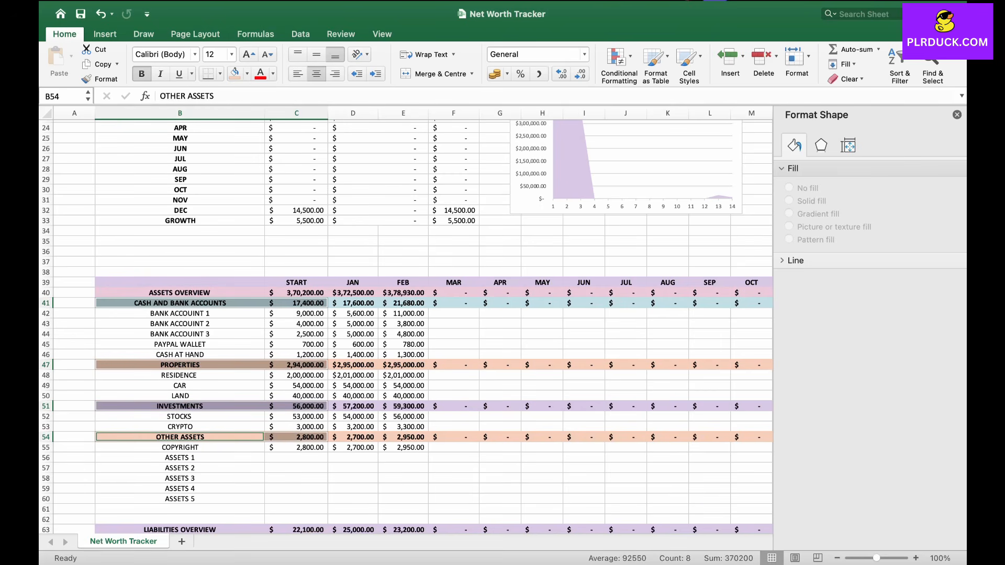
pyautogui.click(105, 34)
pyautogui.click(492, 78)
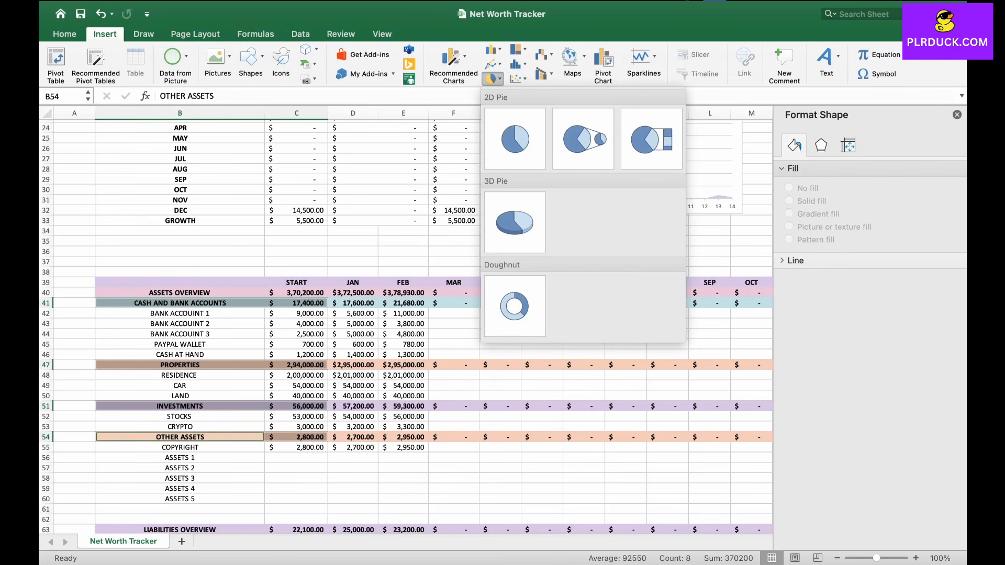
pyautogui.click(514, 306)
# Step: Move the doughnut chart to the right of the Total Asset vs Total Liabilities chart
pyautogui.moveTo(492, 285); pyautogui.dragTo(690, 172)
pyautogui.hscroll(5, 691, 171)
pyautogui.scroll(4, 690, 171)
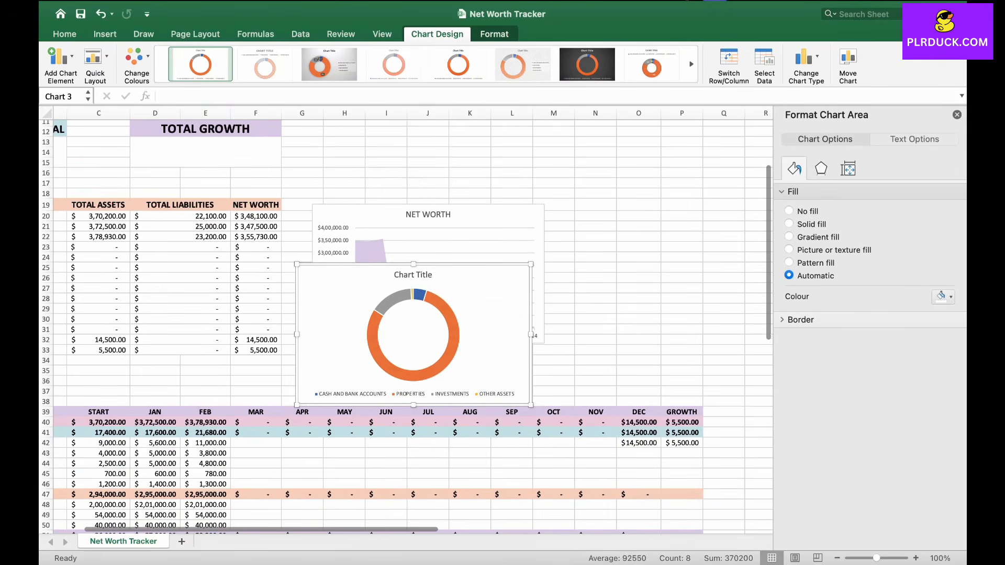
pyautogui.moveTo(473, 301); pyautogui.dragTo(655, 192)
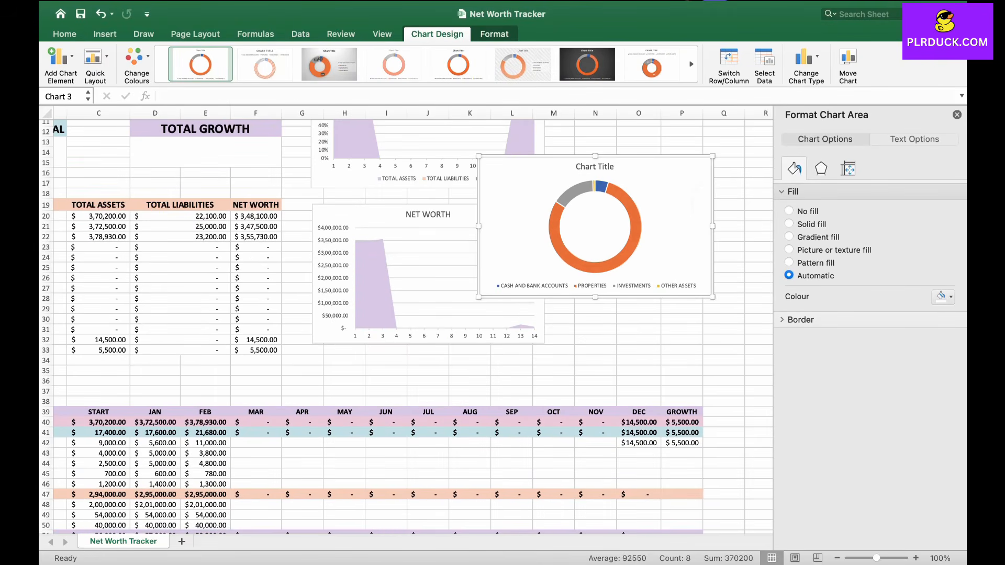
pyautogui.scroll(5, 656, 192)
pyautogui.hscroll(1, 655, 193)
pyautogui.moveTo(631, 298); pyautogui.dragTo(715, 194)
# Step: Title the doughnut chart ASSET DISTRIBUTION
pyautogui.click(654, 168)
pyautogui.doubleClick(661, 169)
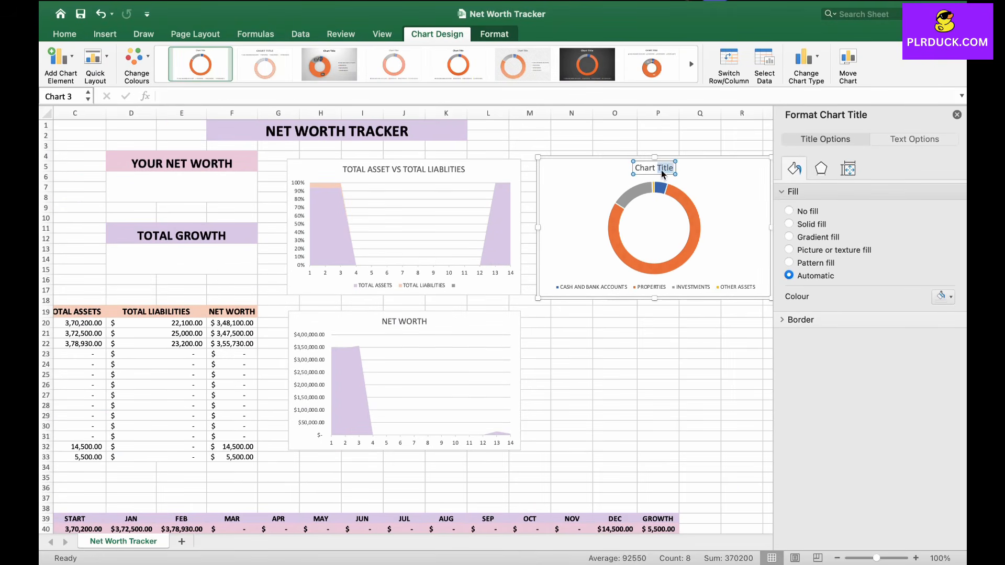
pyautogui.moveTo(635, 168); pyautogui.dragTo(674, 168)
pyautogui.write('ASSET')
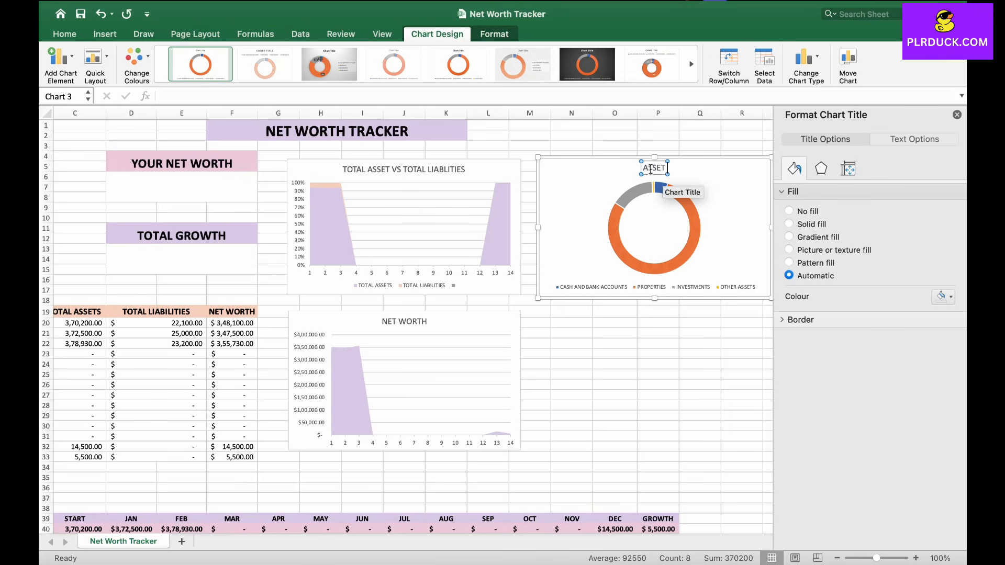
pyautogui.write(' DISTRIBUTION')
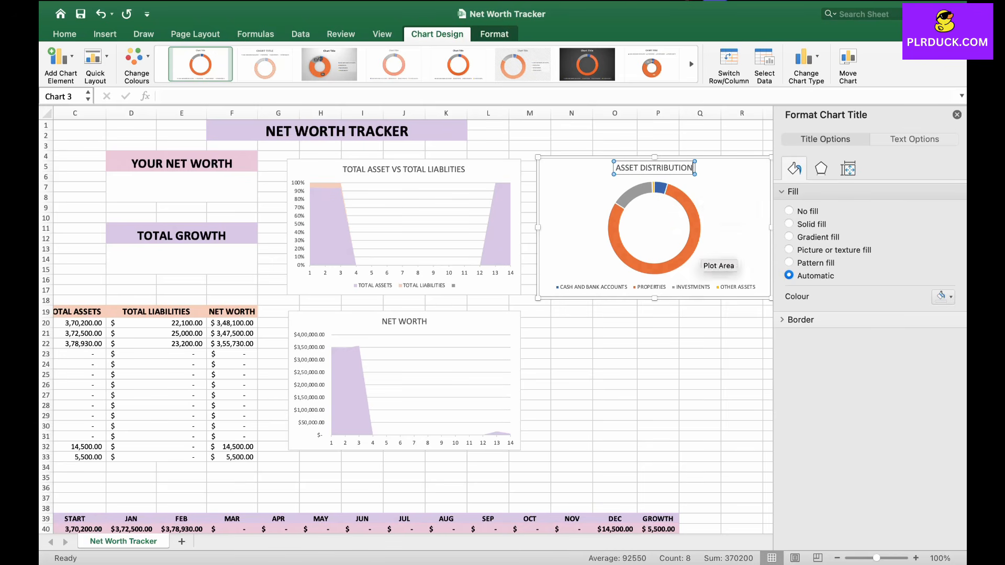
# Step: Recolour the Asset Distribution doughnut's slices with pastel light blue, pink and light purple fills
pyautogui.click(691, 248)
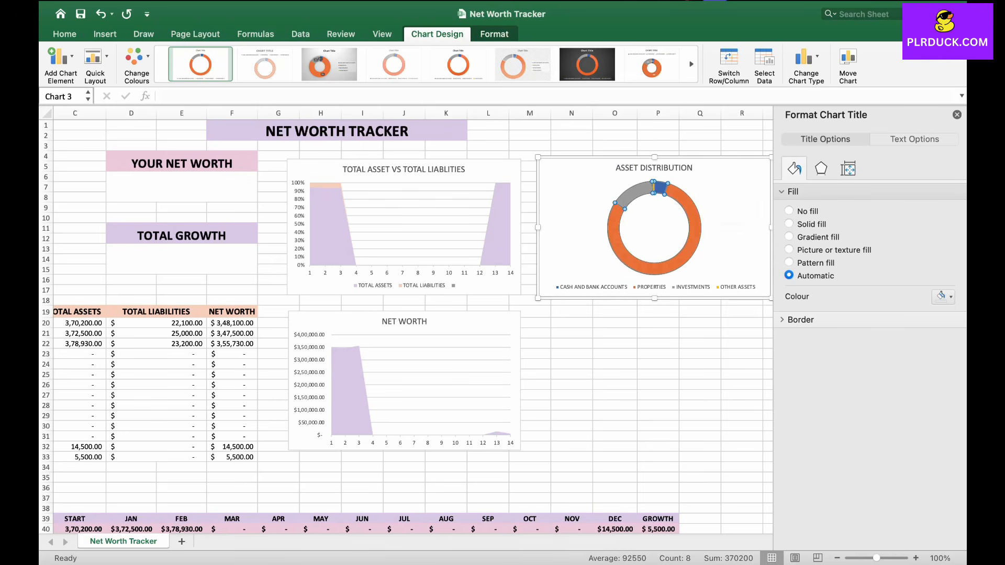
pyautogui.click(943, 286)
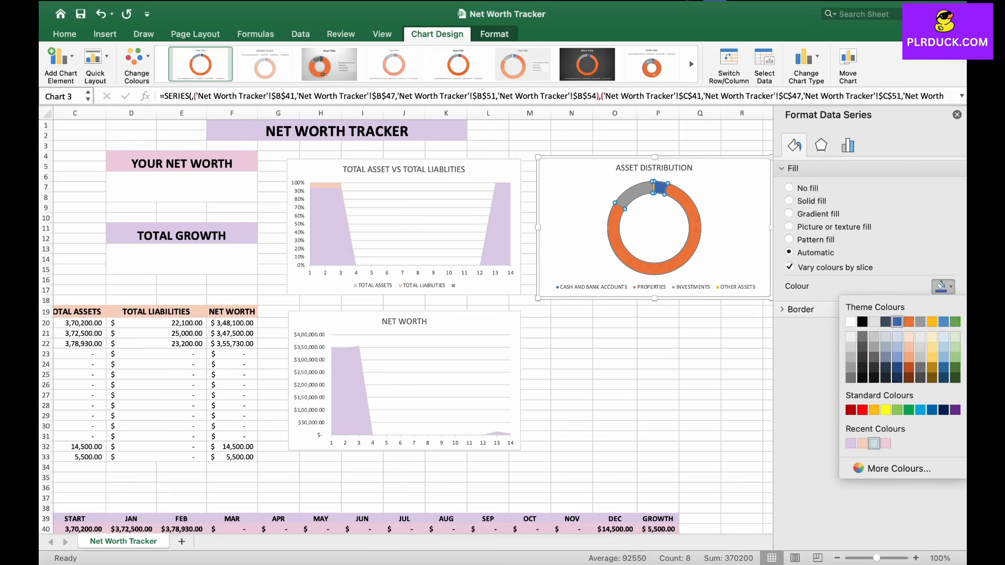
pyautogui.click(874, 443)
pyautogui.click(943, 286)
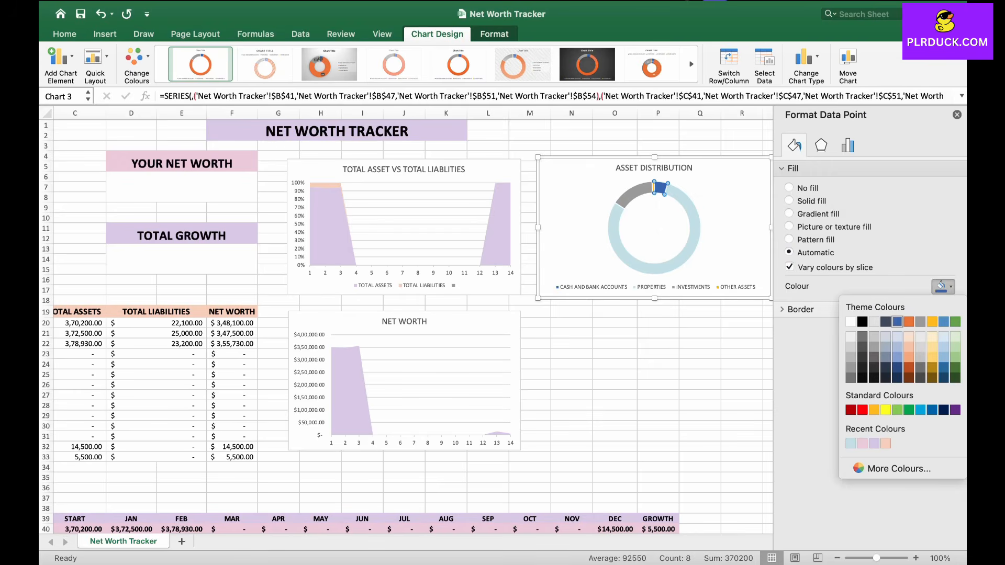
pyautogui.click(874, 443)
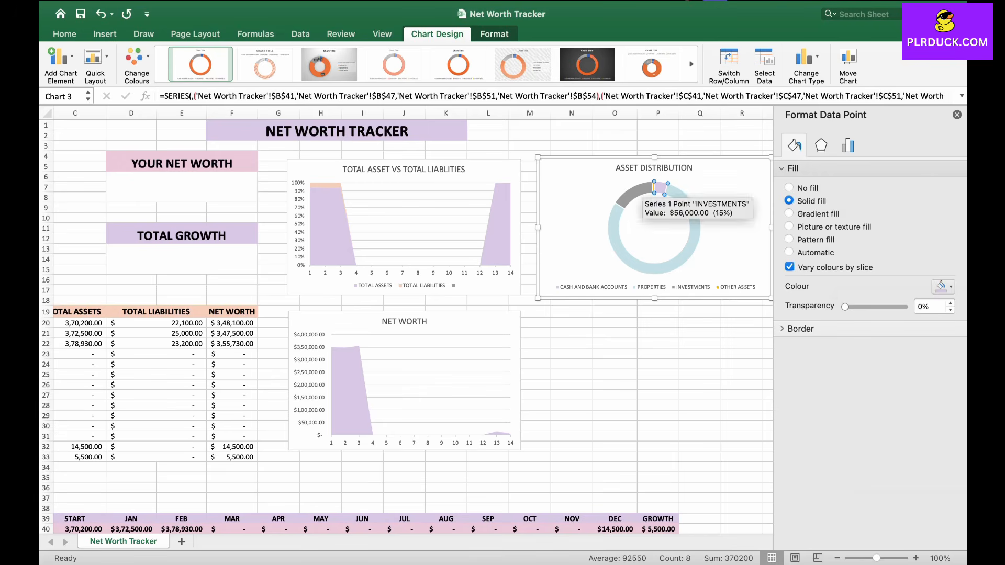
pyautogui.click(632, 192)
pyautogui.click(942, 286)
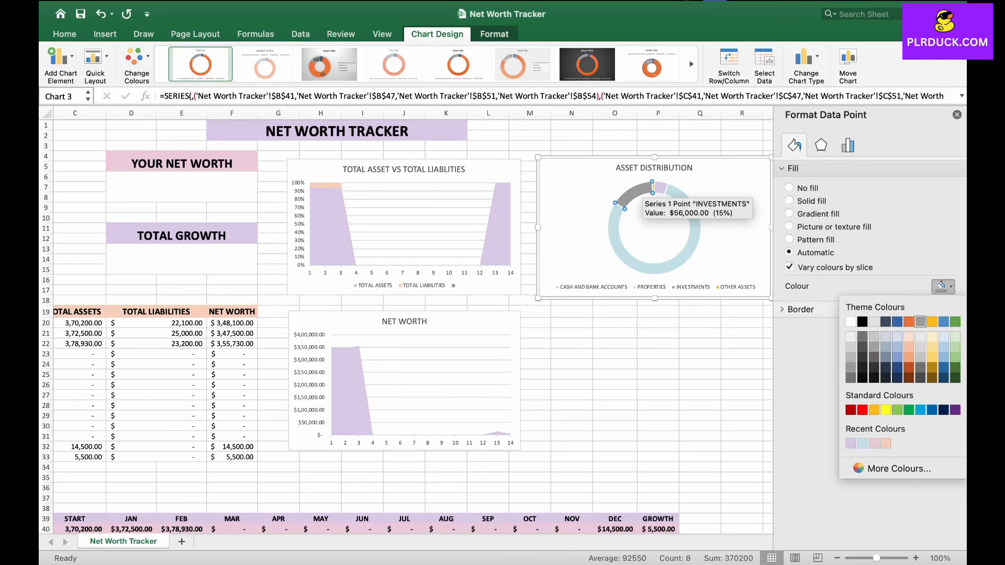
pyautogui.click(850, 444)
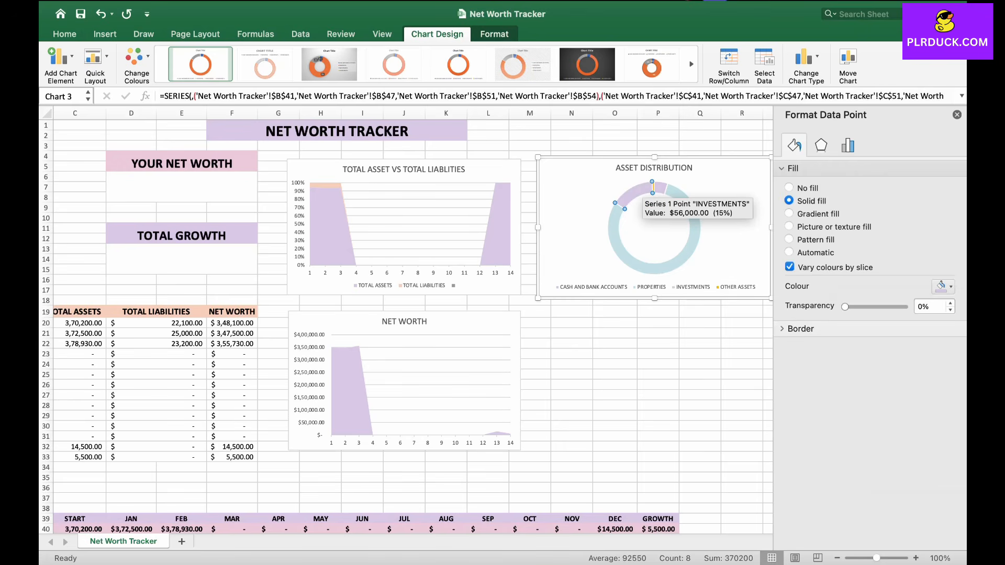
pyautogui.click(942, 286)
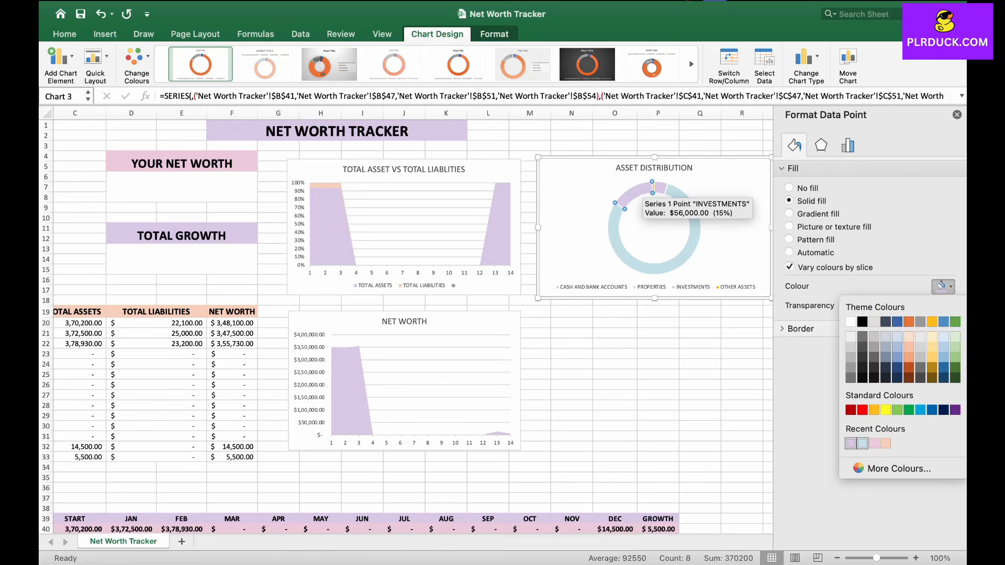
pyautogui.click(874, 443)
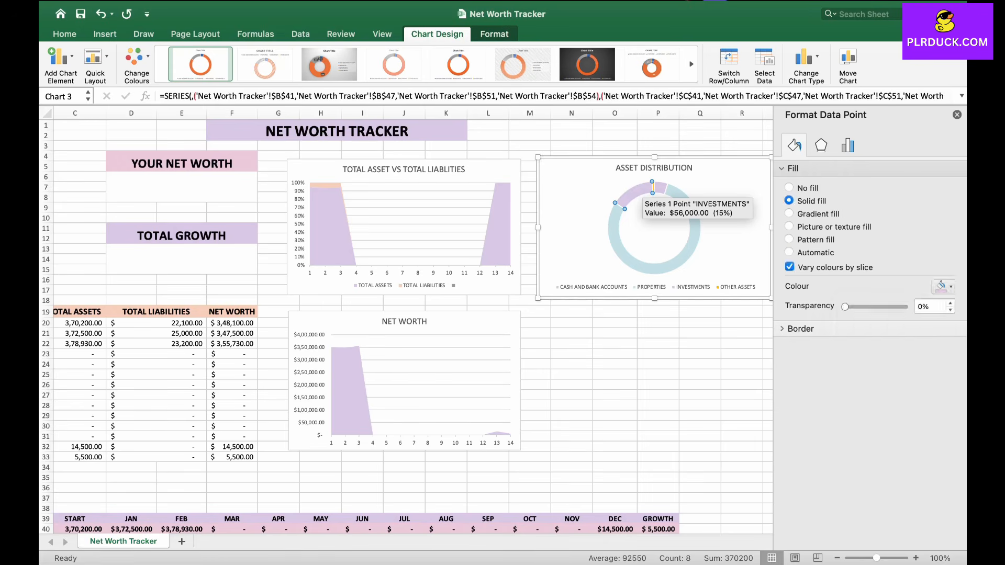
pyautogui.click(699, 364)
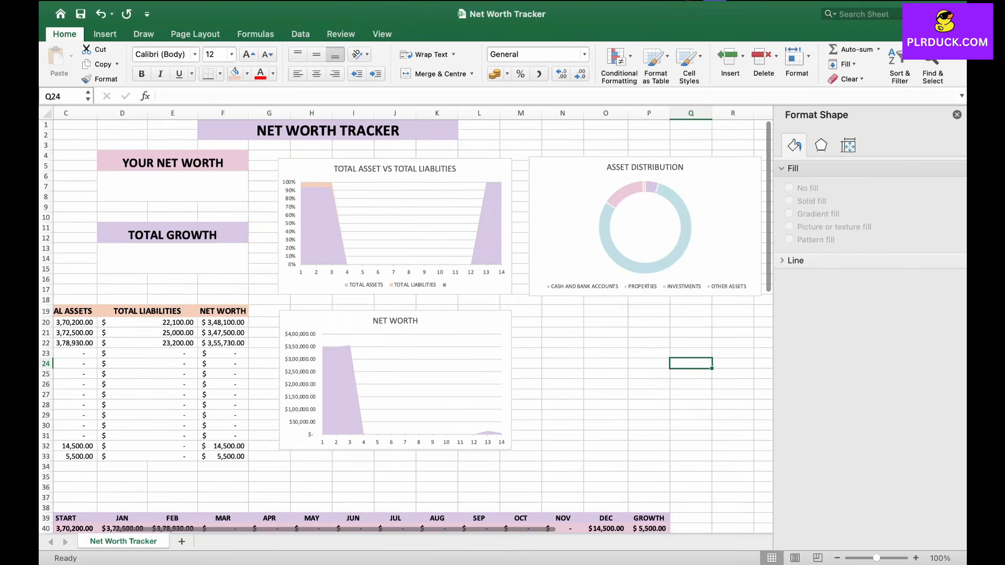
# Step: Select the Long Term Debt, Short Term Debt and Other Liabilities rows with their start totals and insert a doughnut chart
pyautogui.scroll(-3, 654, 198)
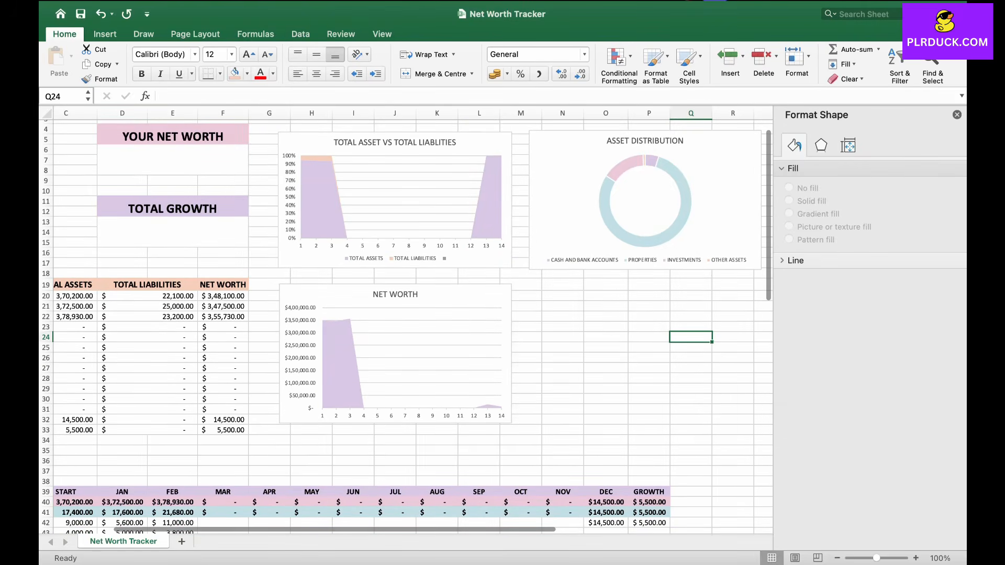
pyautogui.scroll(-4, 407, 323)
pyautogui.hscroll(-2, 407, 324)
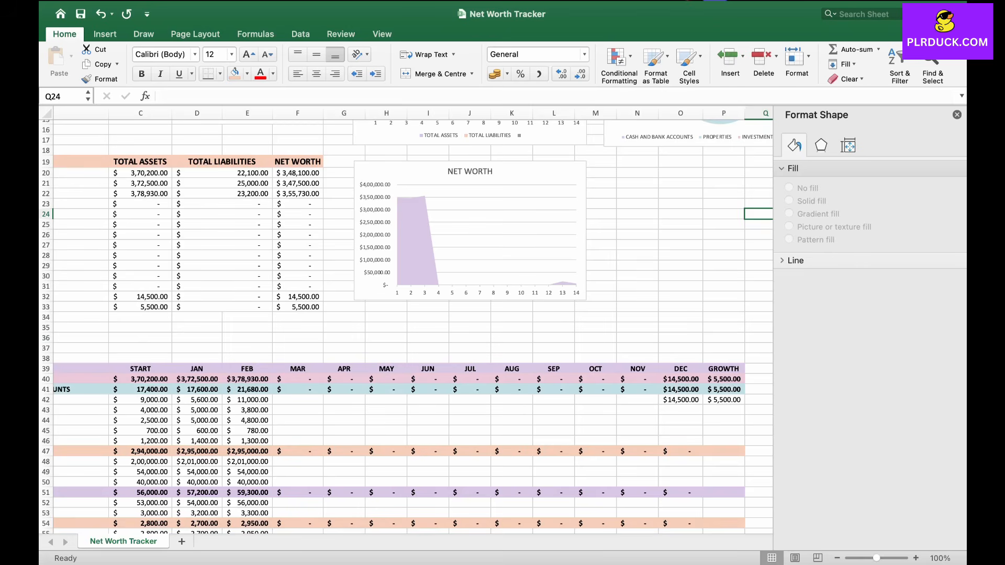
pyautogui.hscroll(-2, 407, 324)
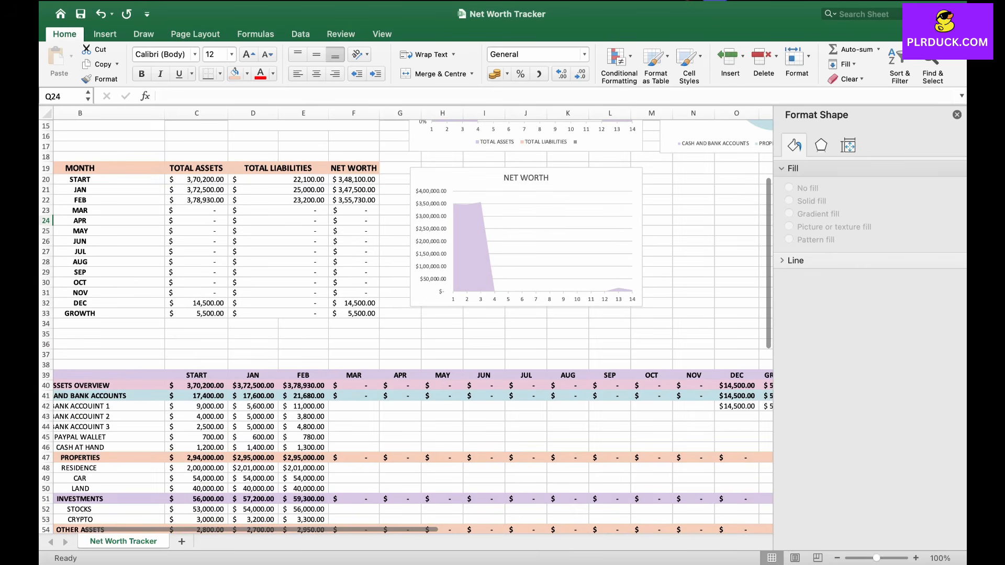
pyautogui.scroll(-5, 406, 323)
pyautogui.hscroll(-1, 407, 323)
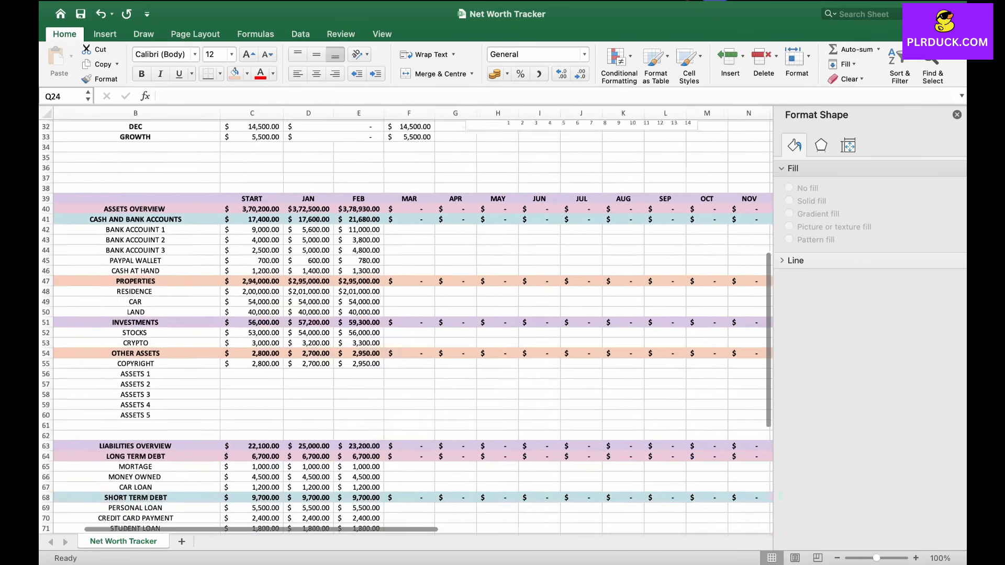
pyautogui.scroll(-5, 407, 323)
pyautogui.hscroll(-1, 406, 323)
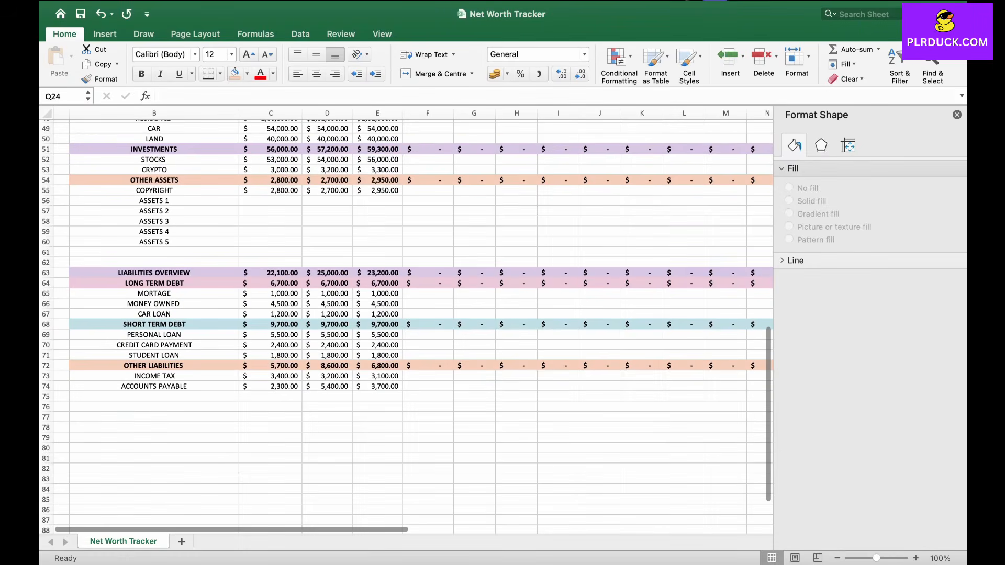
pyautogui.moveTo(154, 283); pyautogui.dragTo(271, 282)
pyautogui.moveTo(154, 325); pyautogui.dragTo(271, 325)
pyautogui.moveTo(154, 366); pyautogui.dragTo(270, 366)
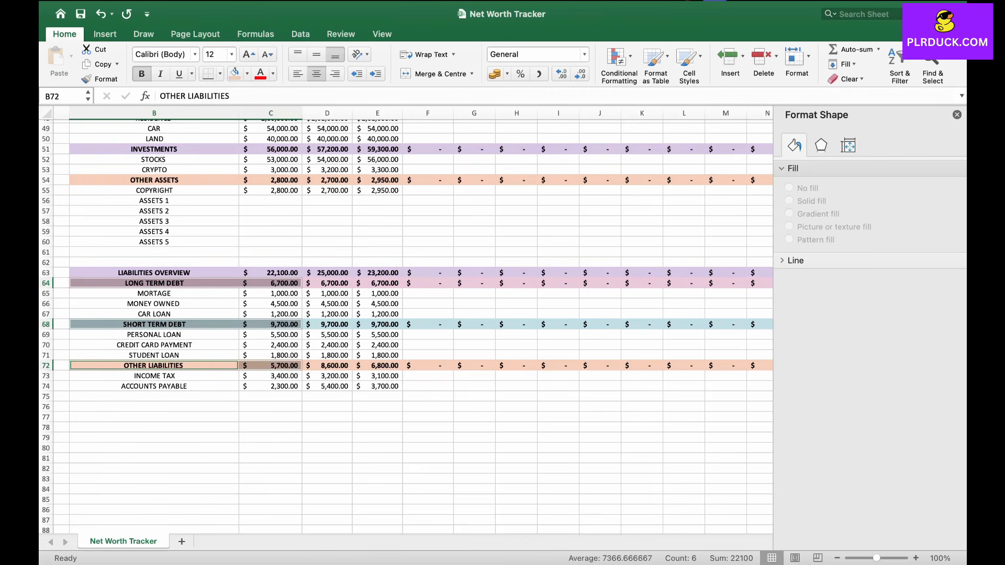
pyautogui.click(105, 34)
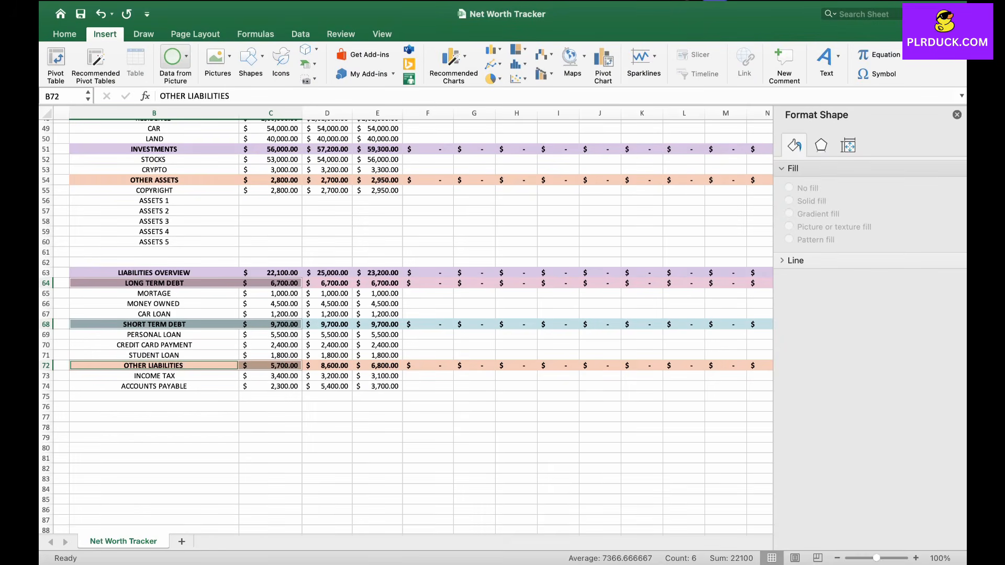
pyautogui.click(493, 78)
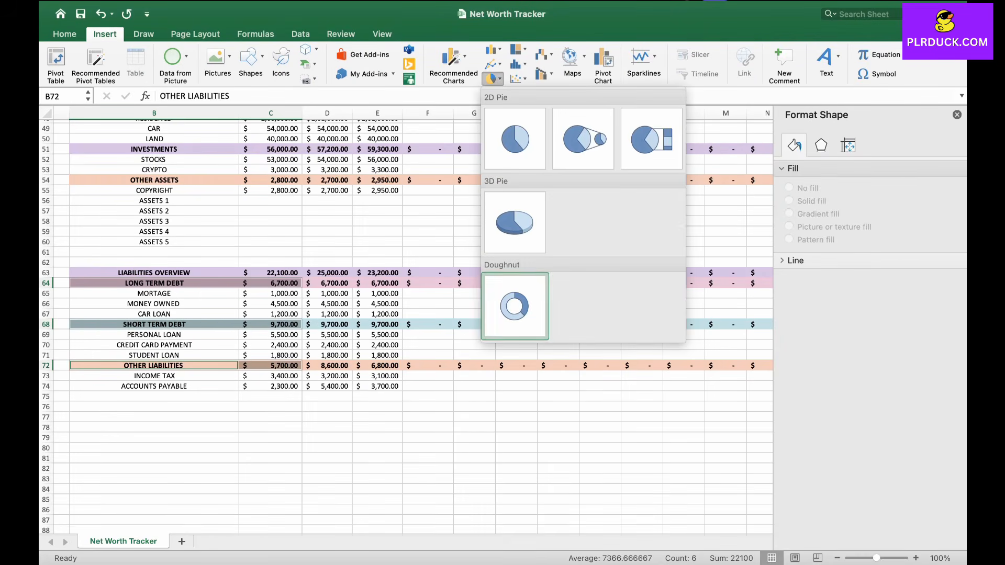
pyautogui.click(515, 306)
# Step: Move the new doughnut chart below the Asset Distribution chart, beside the Net Worth chart
pyautogui.scroll(5, 407, 322)
pyautogui.hscroll(3, 407, 322)
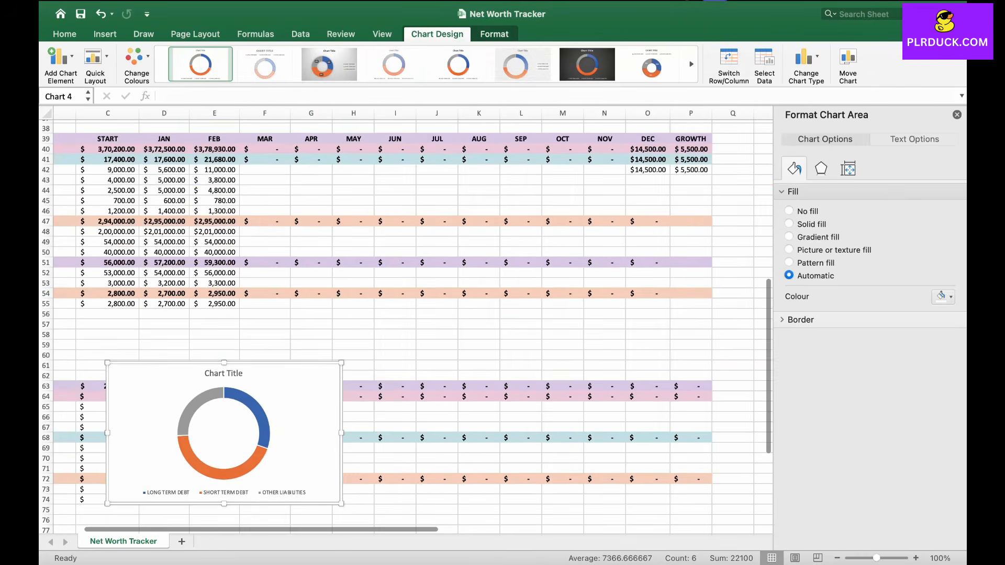
pyautogui.moveTo(312, 400); pyautogui.dragTo(695, 147)
pyautogui.scroll(10, 694, 147)
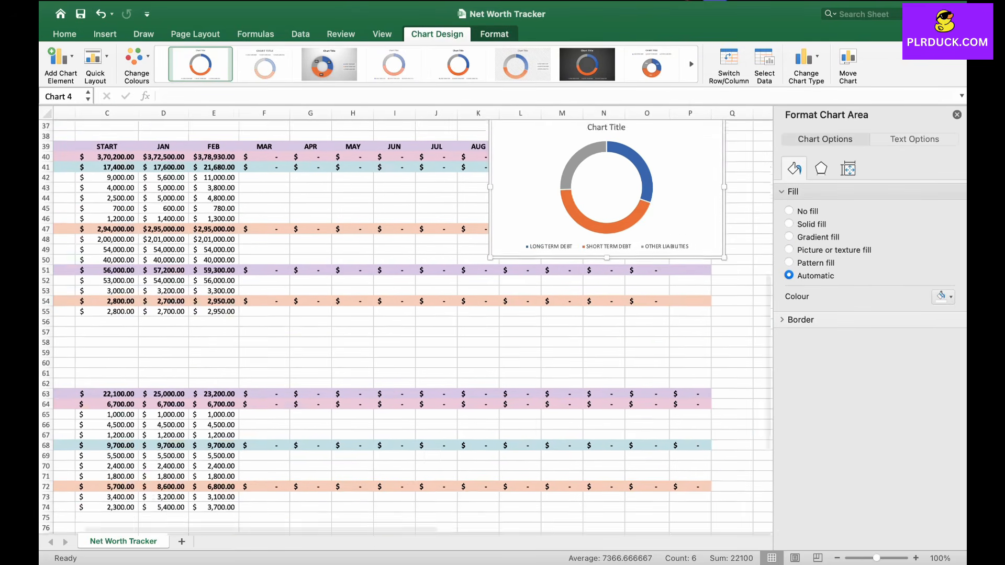
pyautogui.moveTo(657, 418); pyautogui.dragTo(728, 249)
pyautogui.scroll(3, 652, 301)
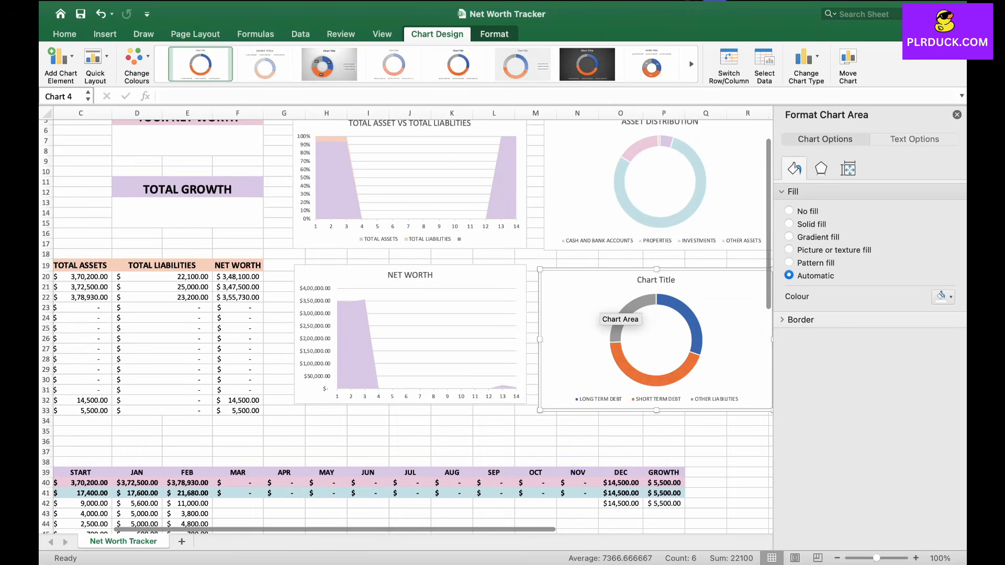
pyautogui.hscroll(3, 408, 324)
pyautogui.scroll(1, 408, 324)
# Step: Title the new doughnut chart LIABLITIES DISTRIBUTION
pyautogui.tripleClick(593, 283)
pyautogui.write('LIA')
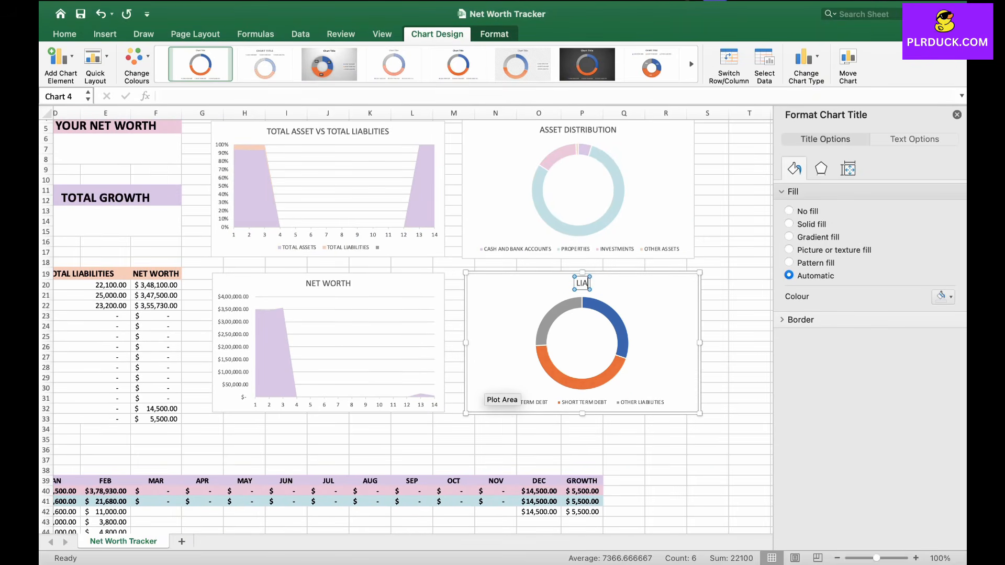
pyautogui.write('BLITIES DISTRIBUTION')
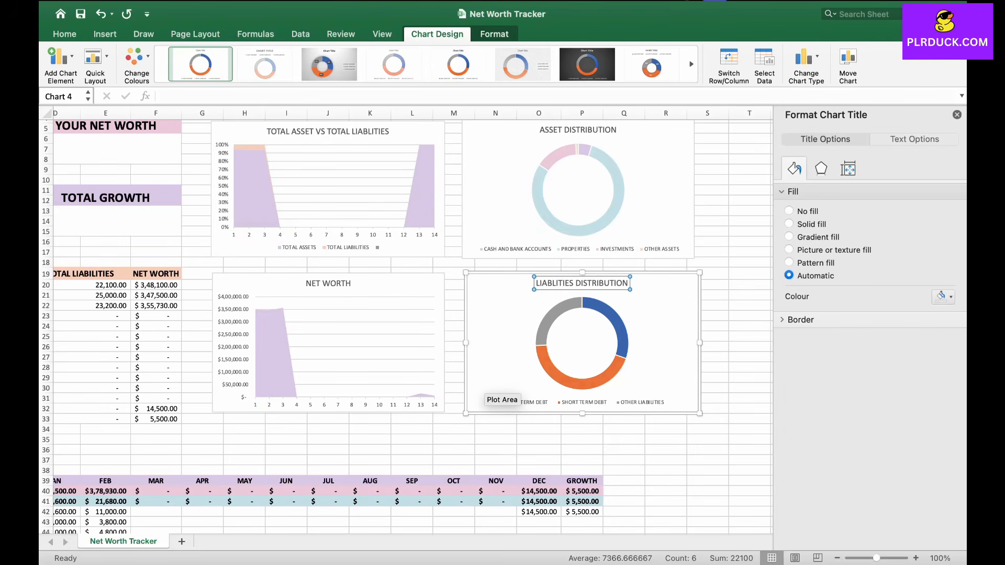
# Step: Recolour the Liabilities Distribution doughnut's slices with pastel pink, light blue and peach fills
pyautogui.click(623, 343)
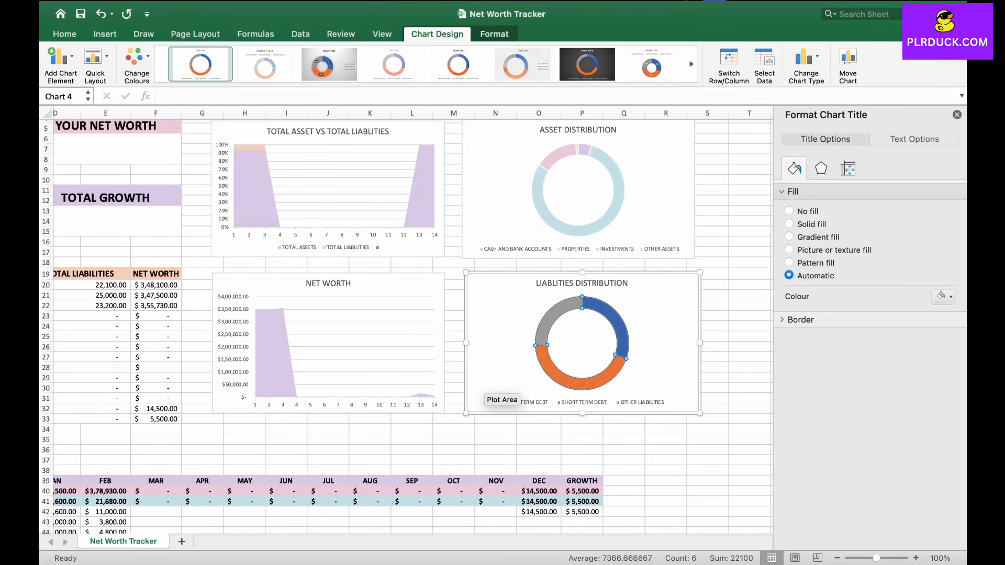
pyautogui.click(622, 343)
pyautogui.click(942, 286)
pyautogui.click(862, 443)
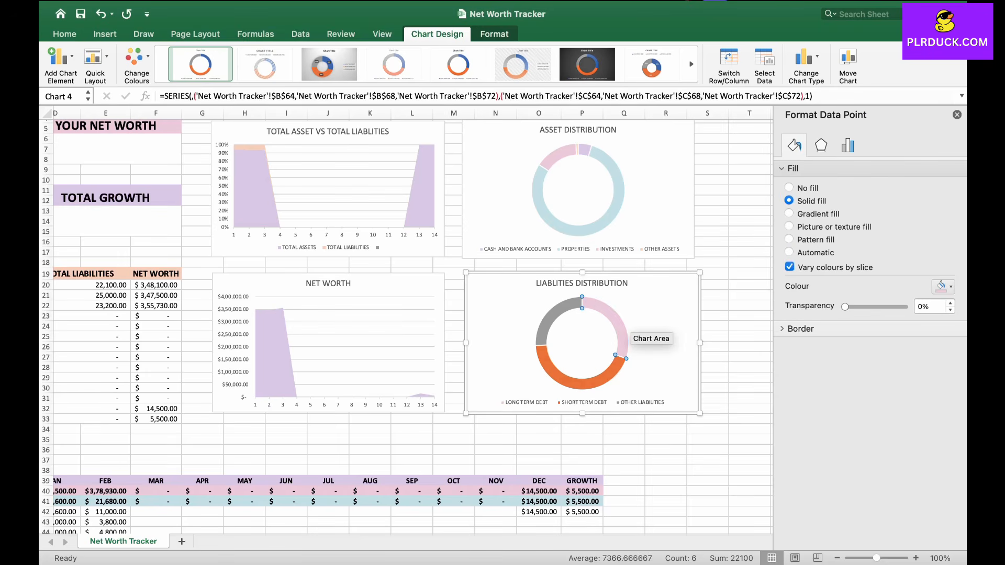
pyautogui.click(590, 385)
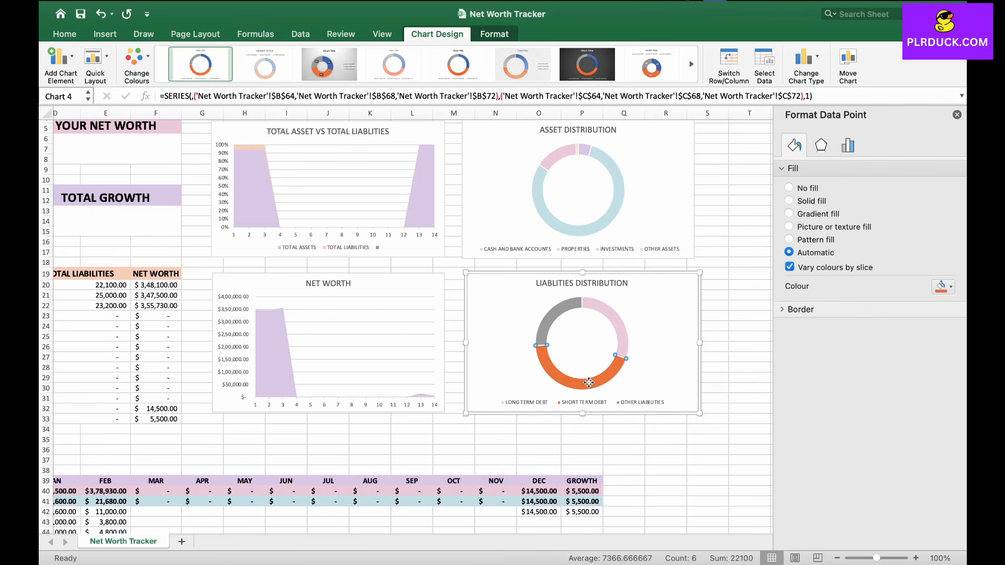
pyautogui.click(554, 316)
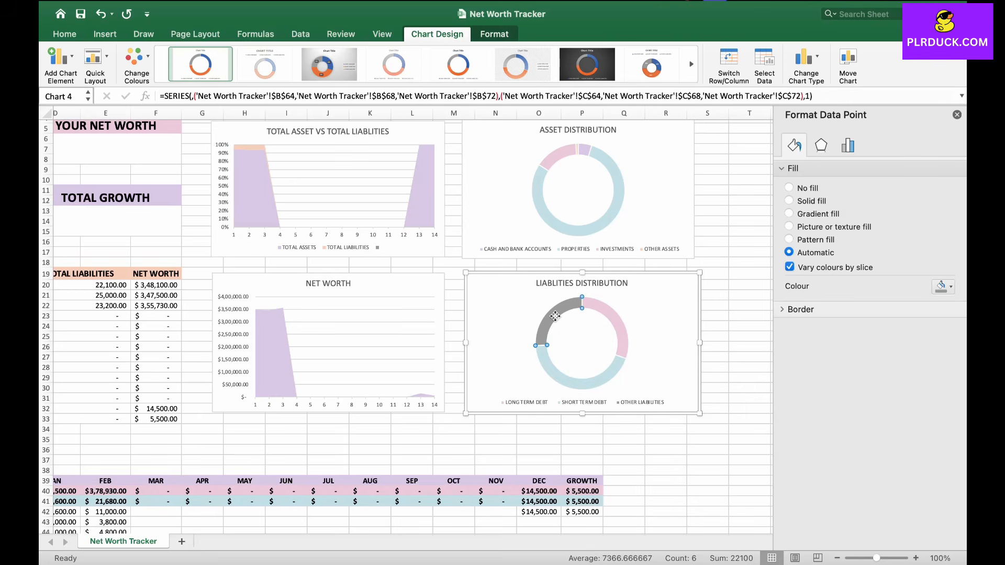
pyautogui.click(949, 287)
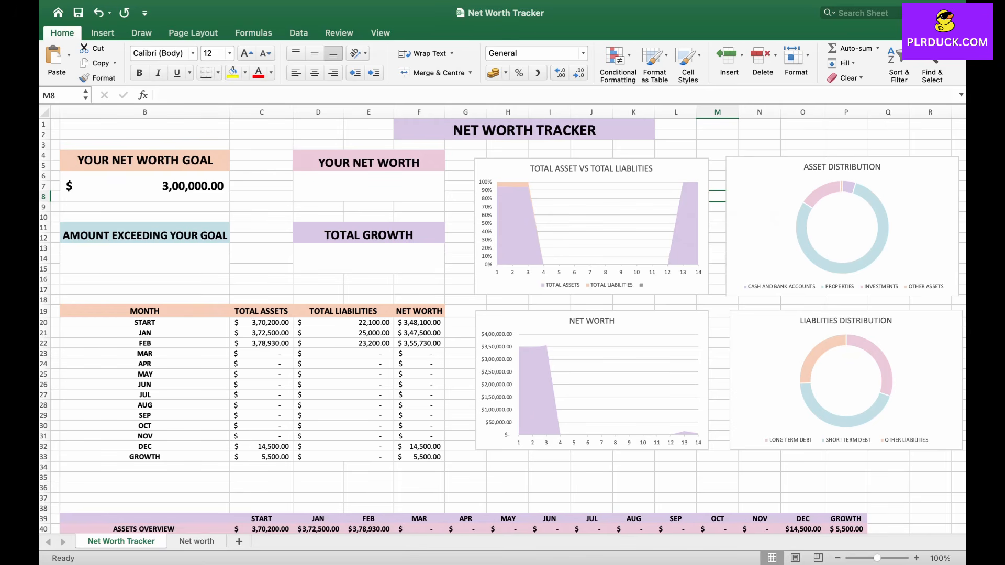
# Step: Enter a formula in the Your Net Worth cell returning the last non-zero monthly net worth: =IFERROR(LOOKUP(1,F20:F32/F20:F32,F20:F32),0)
pyautogui.click(369, 186)
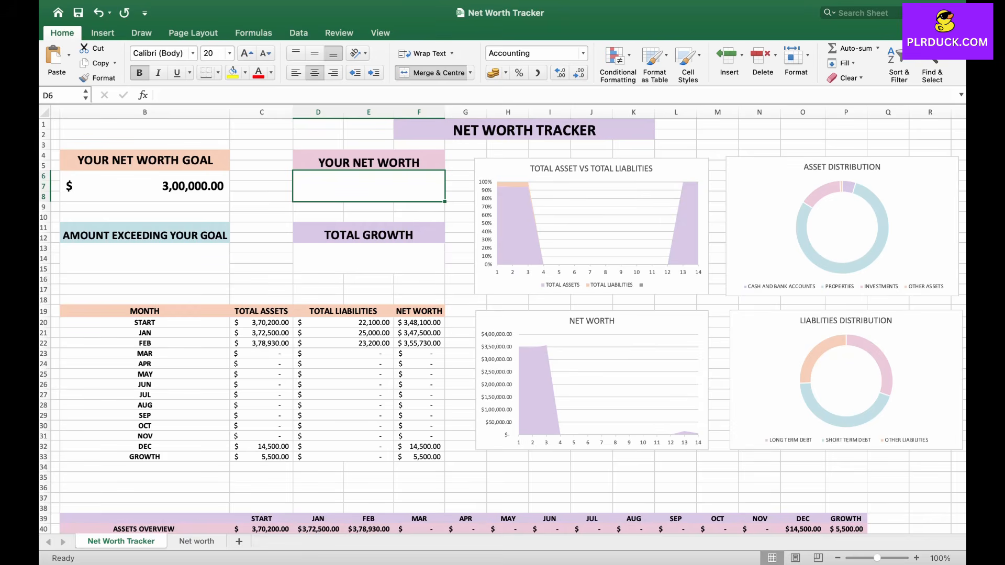
pyautogui.doubleClick(429, 194)
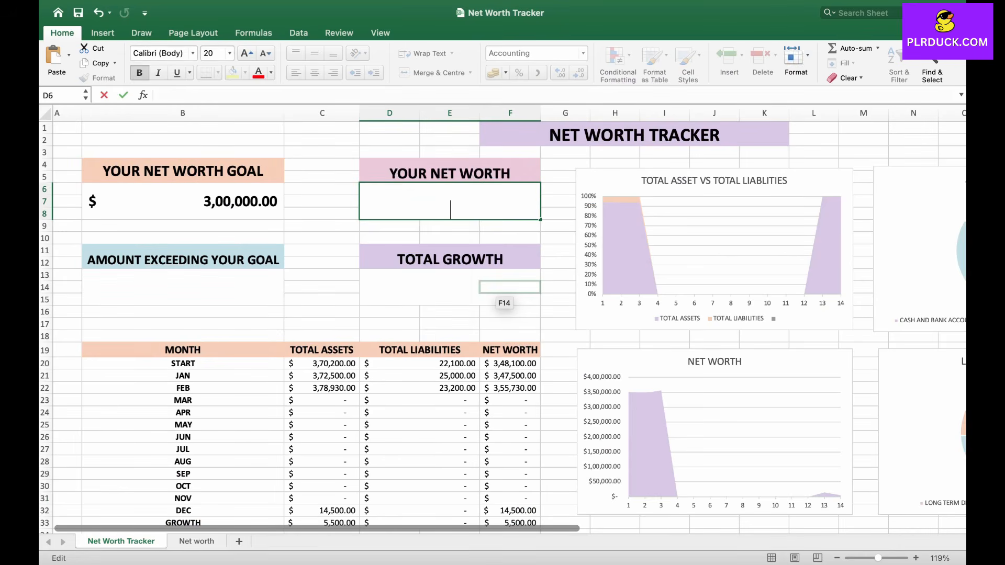
pyautogui.write('=')
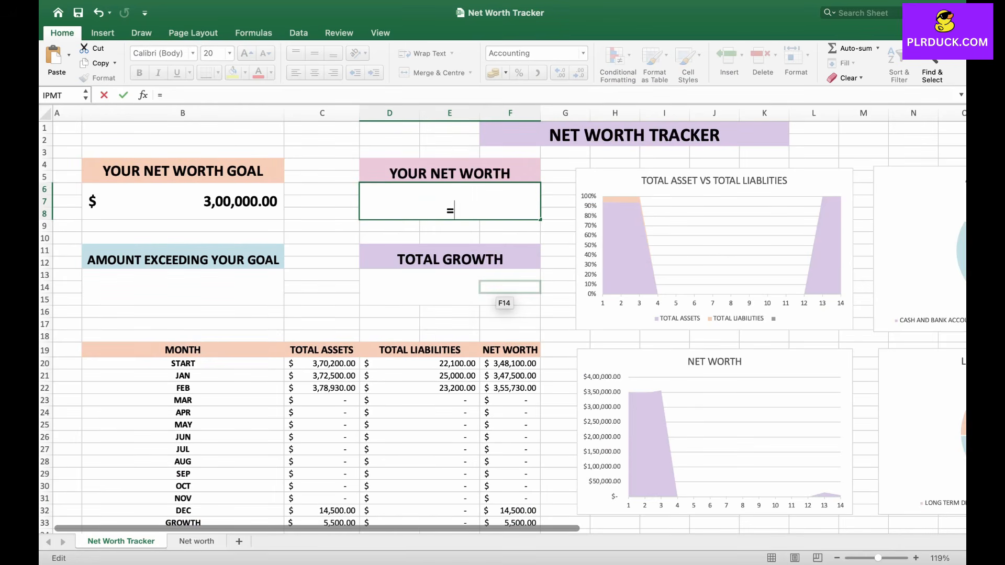
pyautogui.write('IFERROR(')
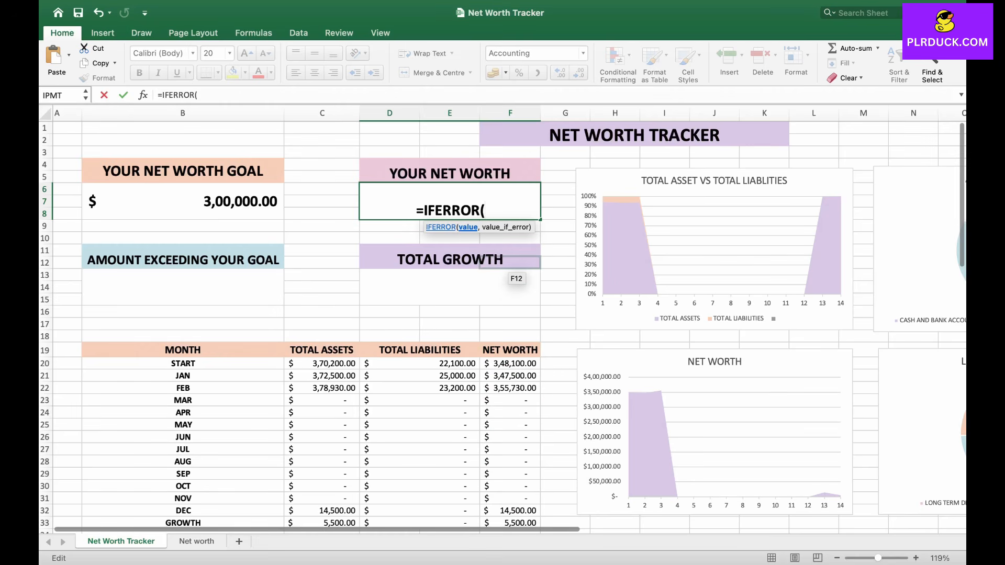
pyautogui.write('LOO')
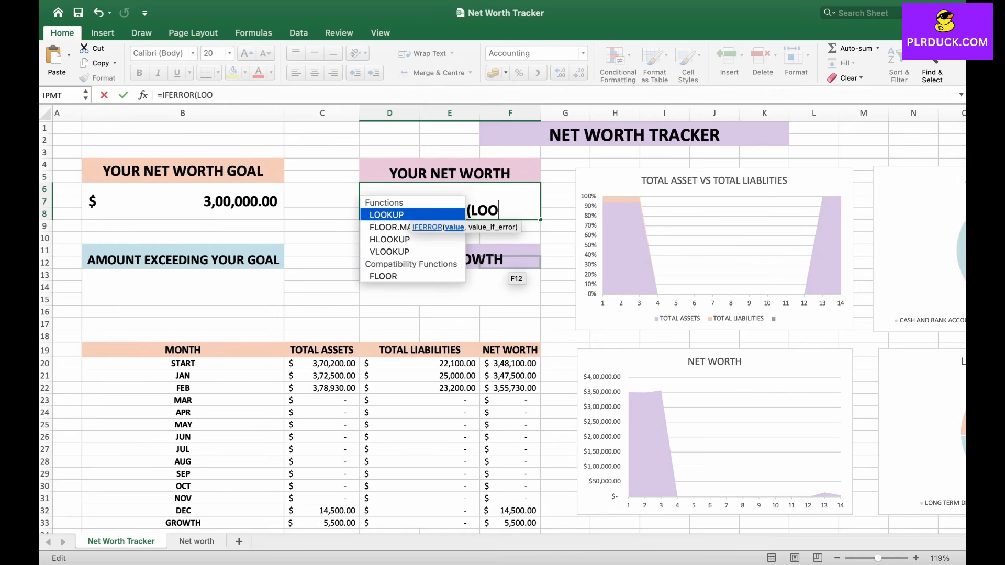
pyautogui.write('KUP(')
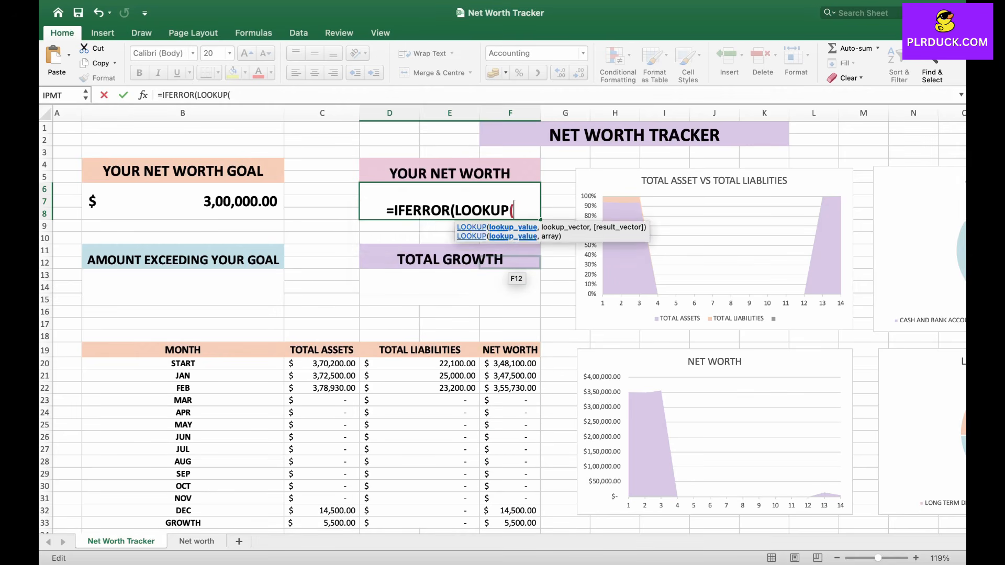
pyautogui.write('1')
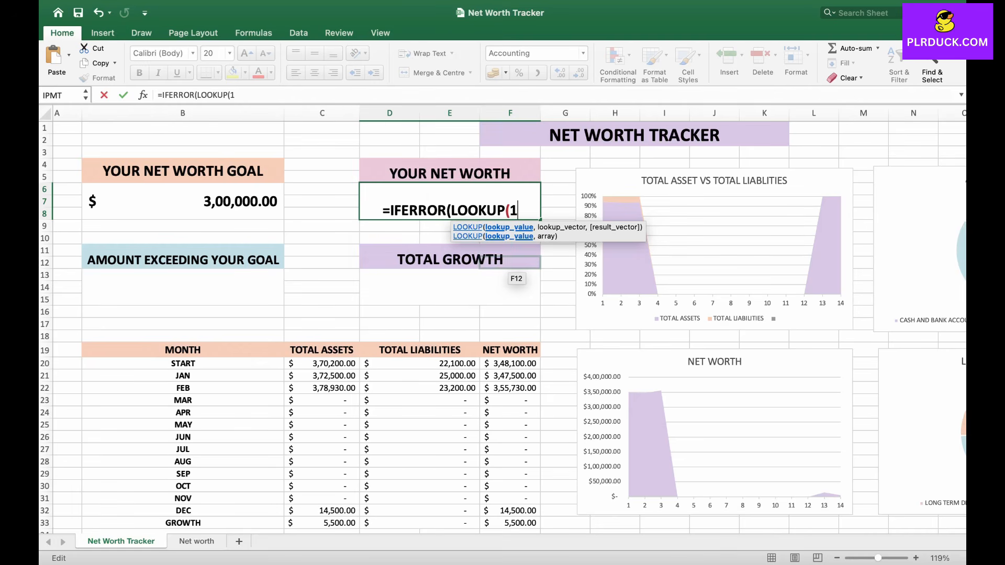
pyautogui.write(',')
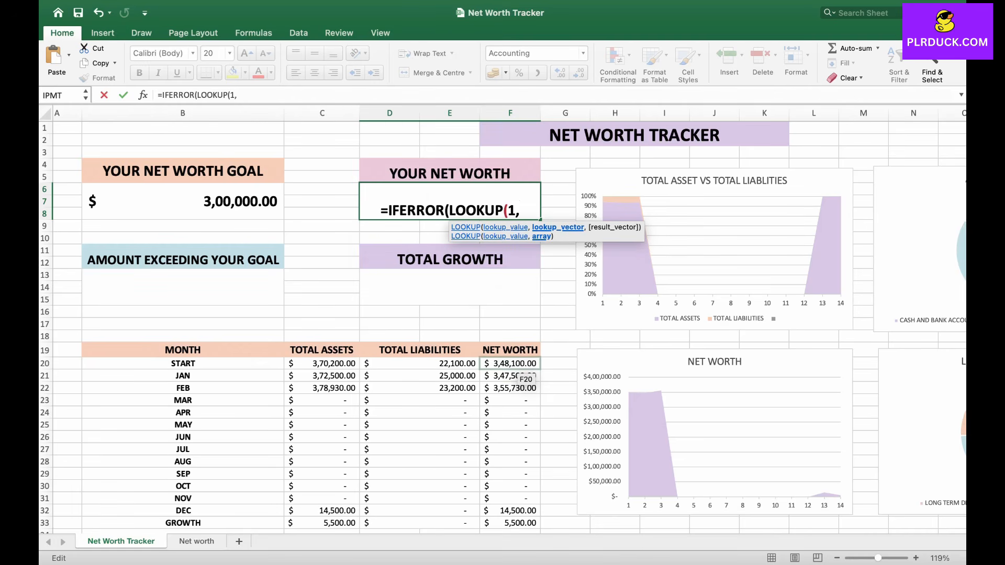
pyautogui.click(510, 363)
pyautogui.moveTo(510, 364); pyautogui.dragTo(524, 510)
pyautogui.write('/')
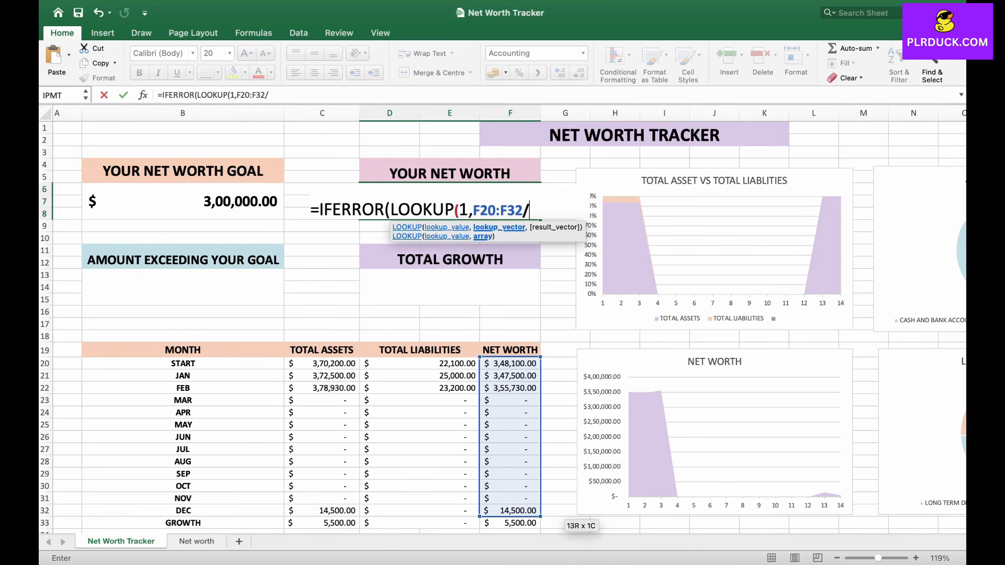
pyautogui.moveTo(510, 363); pyautogui.dragTo(524, 510)
pyautogui.write(',')
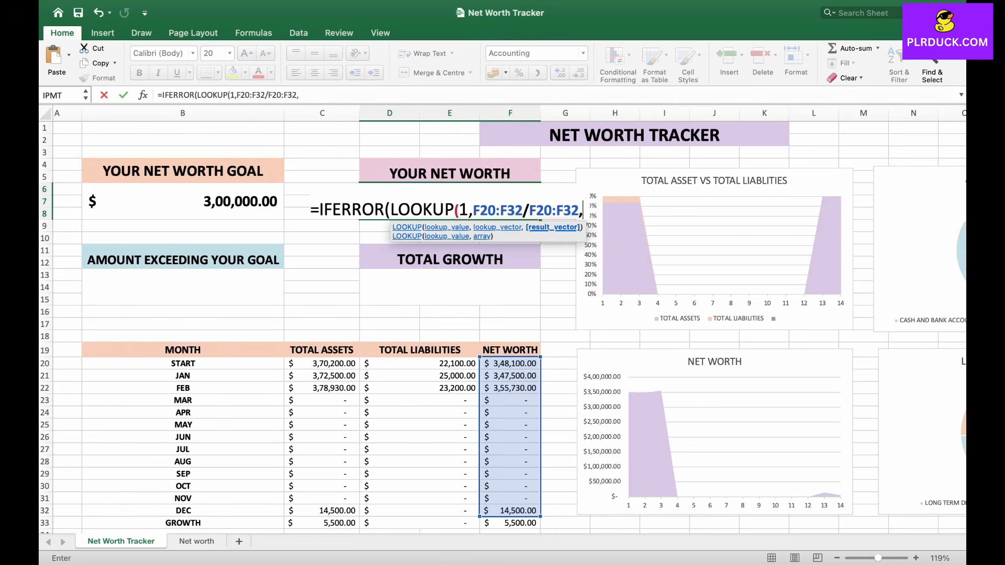
pyautogui.click(511, 363)
pyautogui.moveTo(510, 363); pyautogui.dragTo(523, 511)
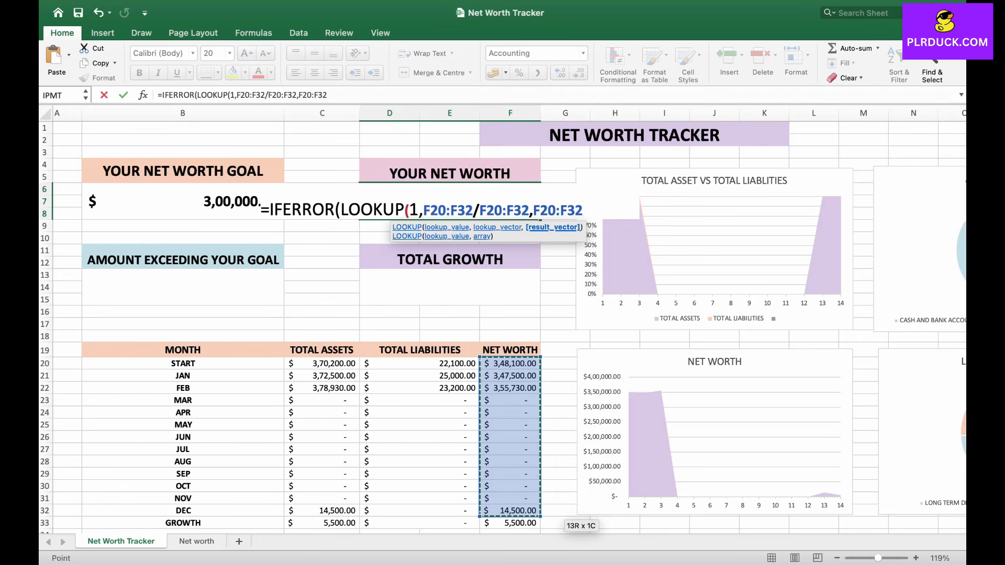
pyautogui.write('),0')
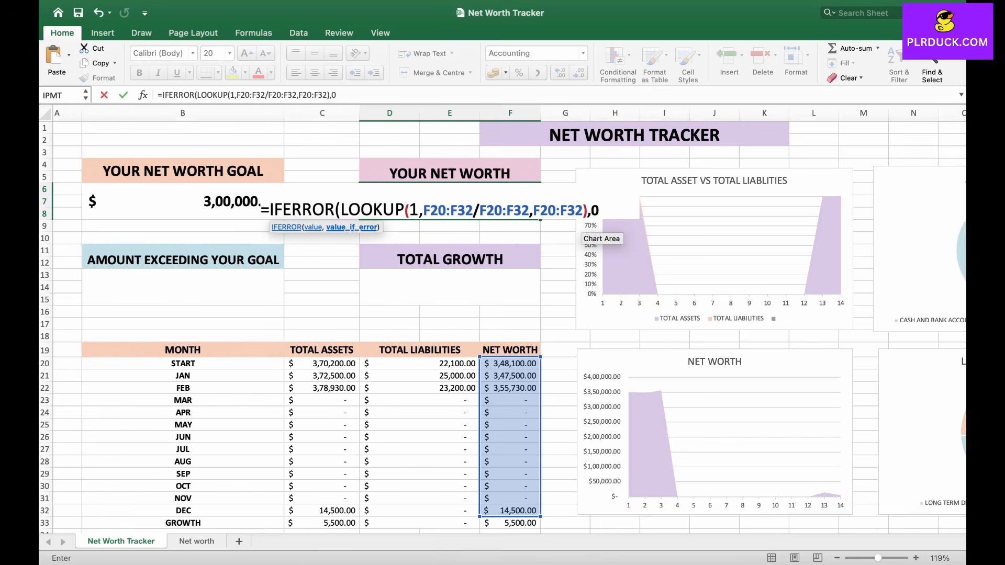
pyautogui.write(')')
pyautogui.press('Return')
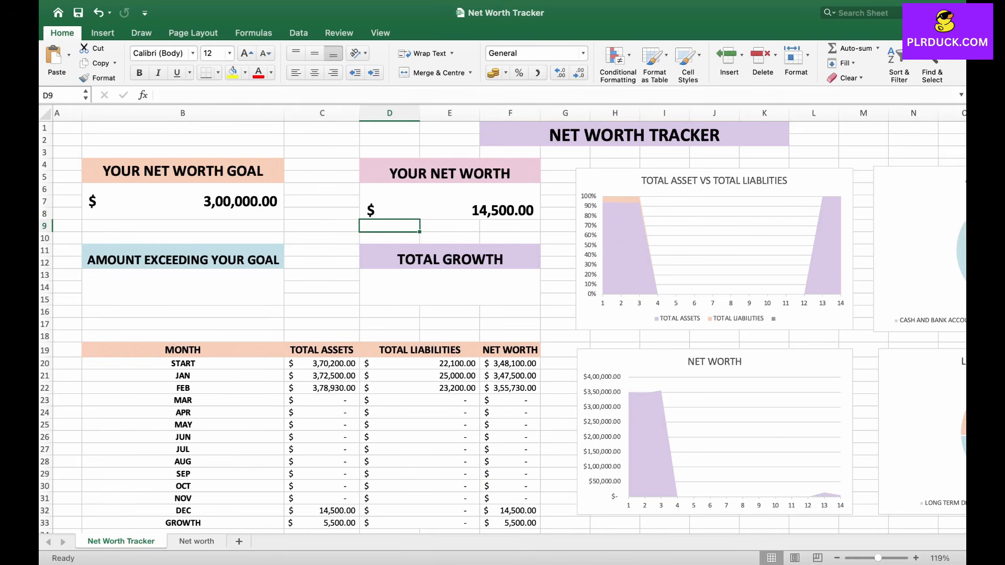
# Step: Link the Total Growth cell to the net worth growth value in F33 with the formula =F33
pyautogui.scroll(-1, 502, 320)
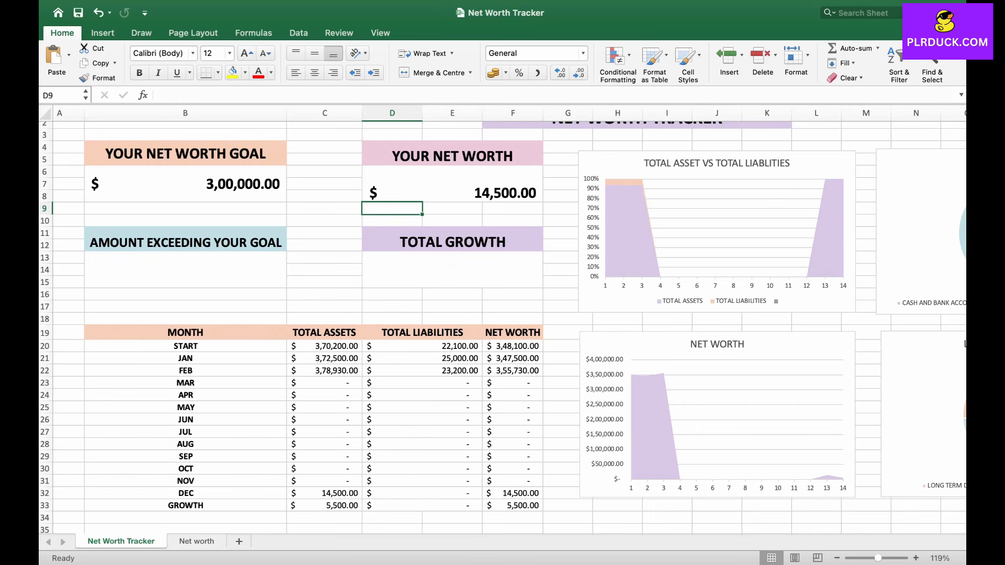
pyautogui.click(452, 270)
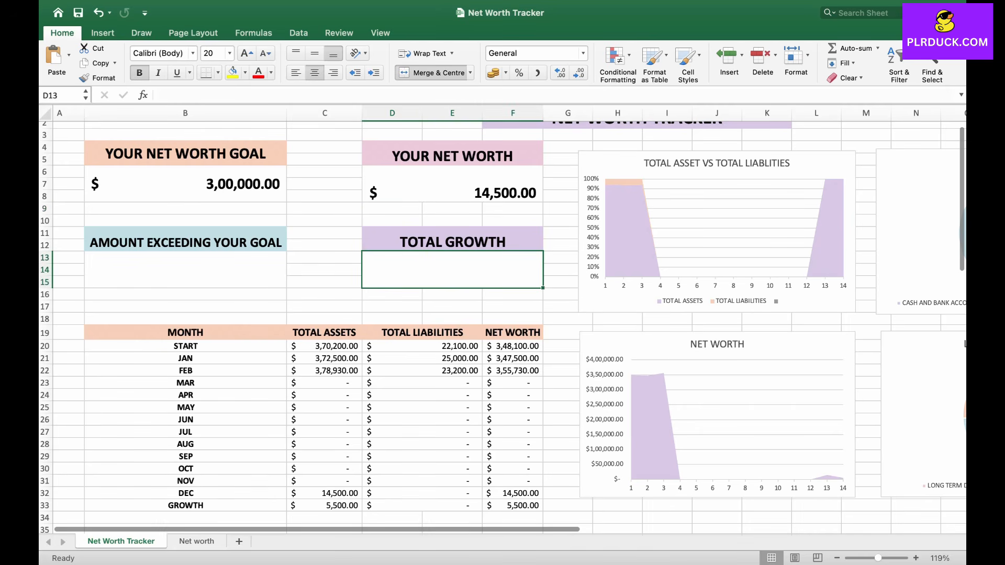
pyautogui.click(513, 506)
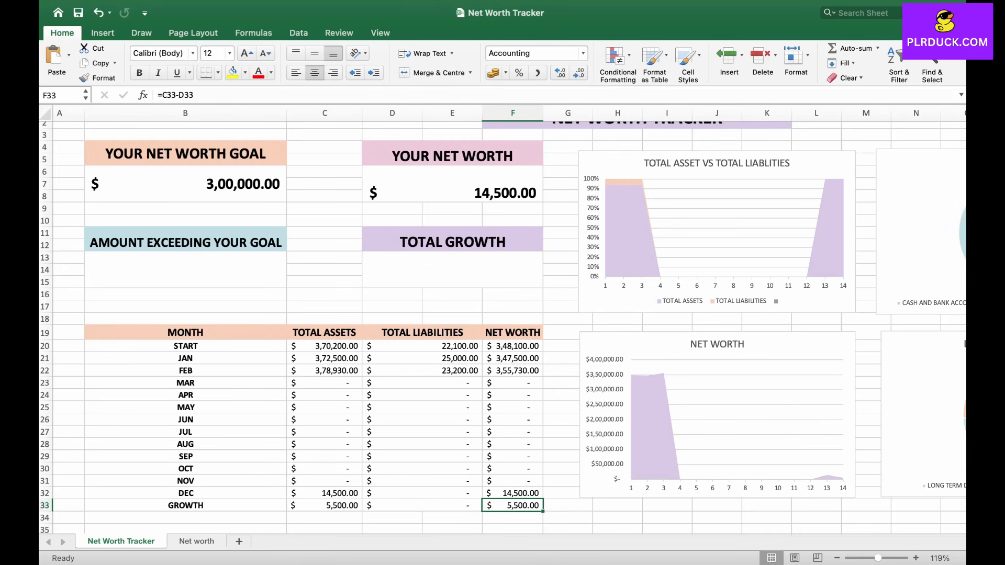
pyautogui.doubleClick(465, 275)
pyautogui.write('=')
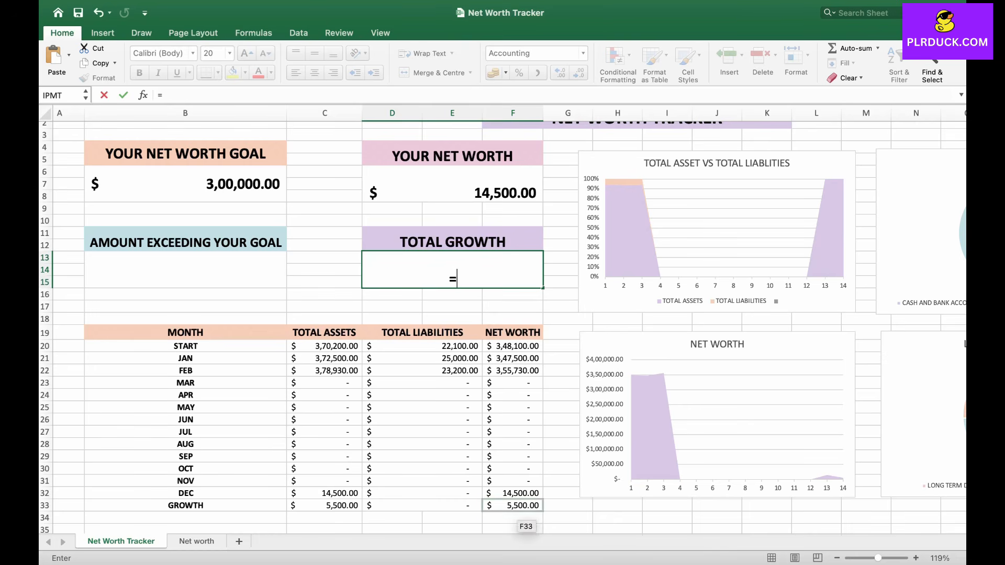
pyautogui.click(512, 506)
pyautogui.press('Return')
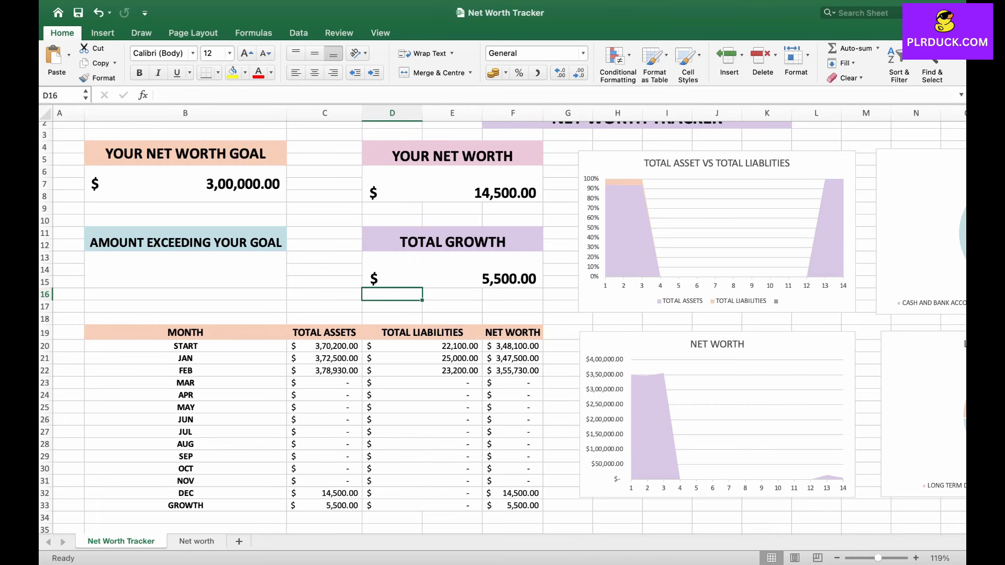
# Step: Calculate Amount Exceeding Your Goal as net worth minus the goal with the formula =D6-B6
pyautogui.click(186, 269)
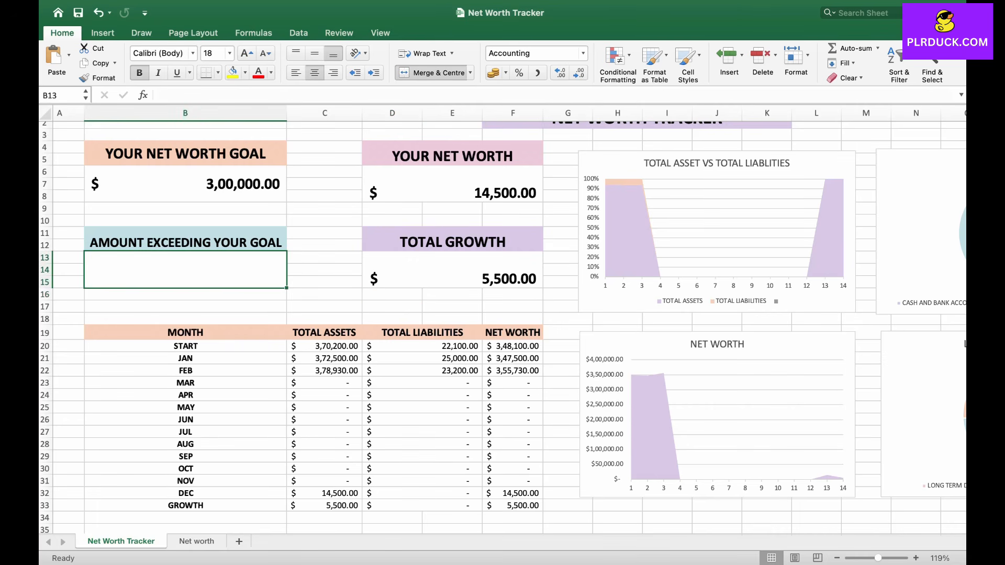
pyautogui.write('=')
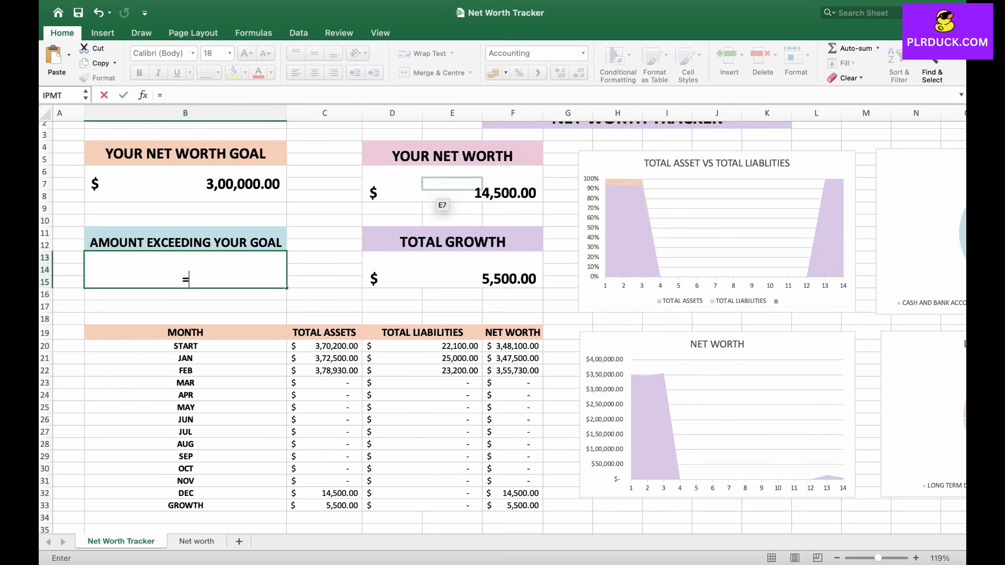
pyautogui.click(442, 191)
pyautogui.write('-')
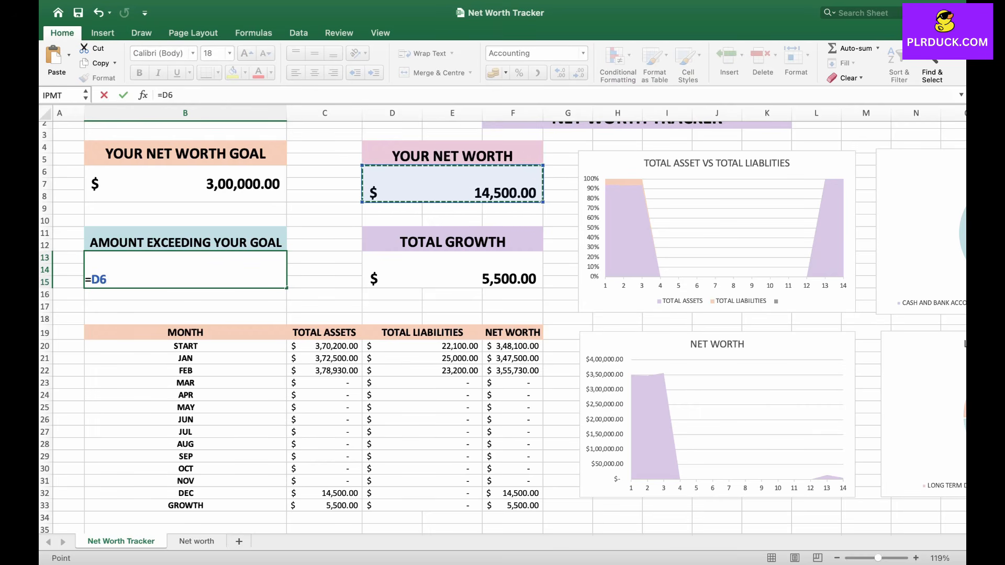
pyautogui.click(185, 184)
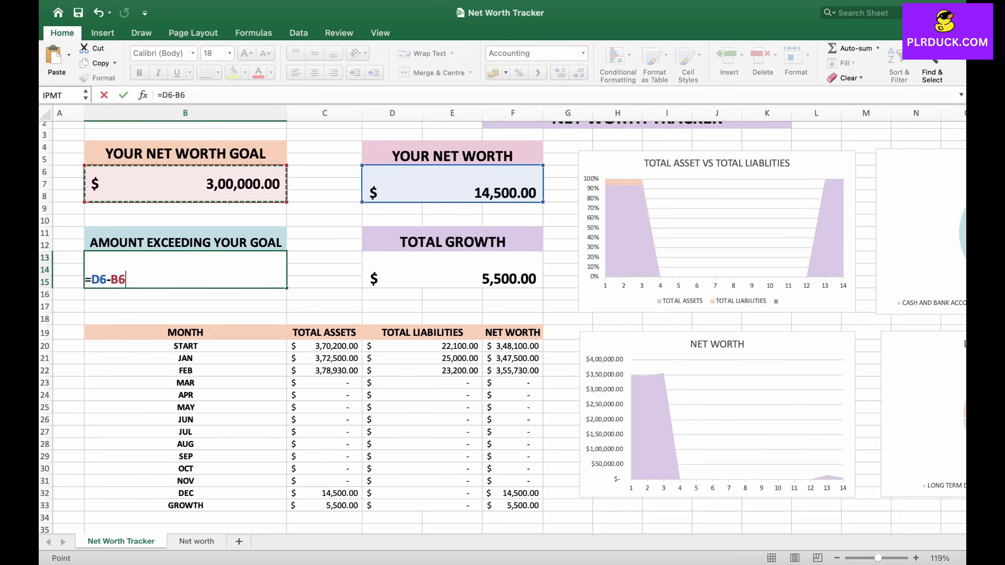
pyautogui.press('Return')
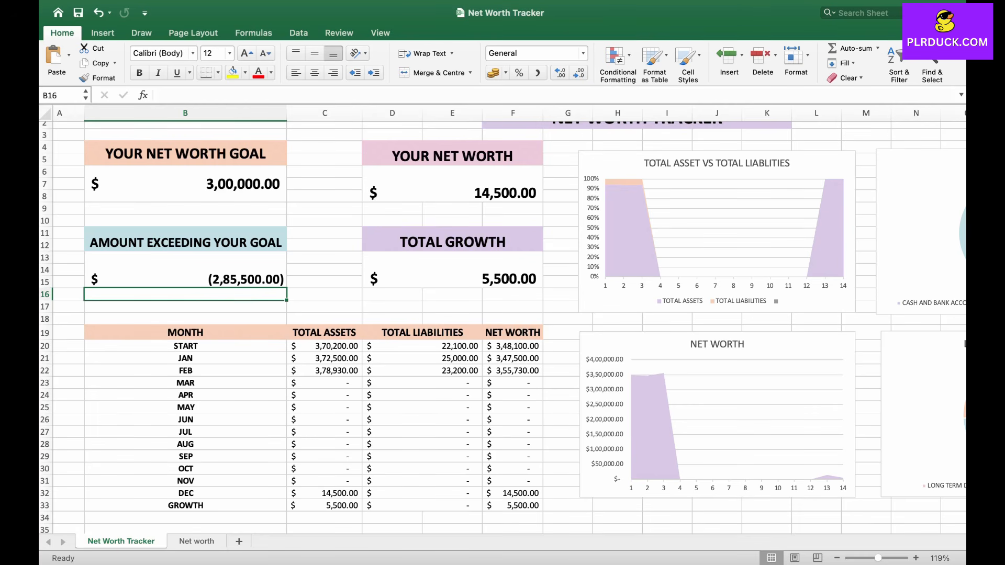
# Step: Scroll through the finished tracker sheet to review its summary cells, charts and overview tables
pyautogui.scroll(2, 502, 320)
pyautogui.scroll(-5, 401, 328)
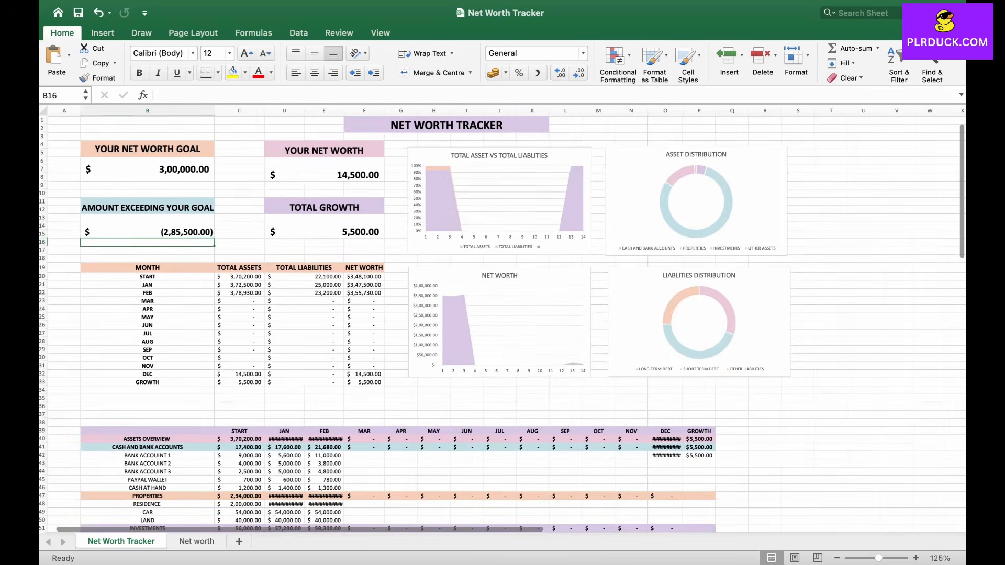
pyautogui.scroll(-5, 401, 328)
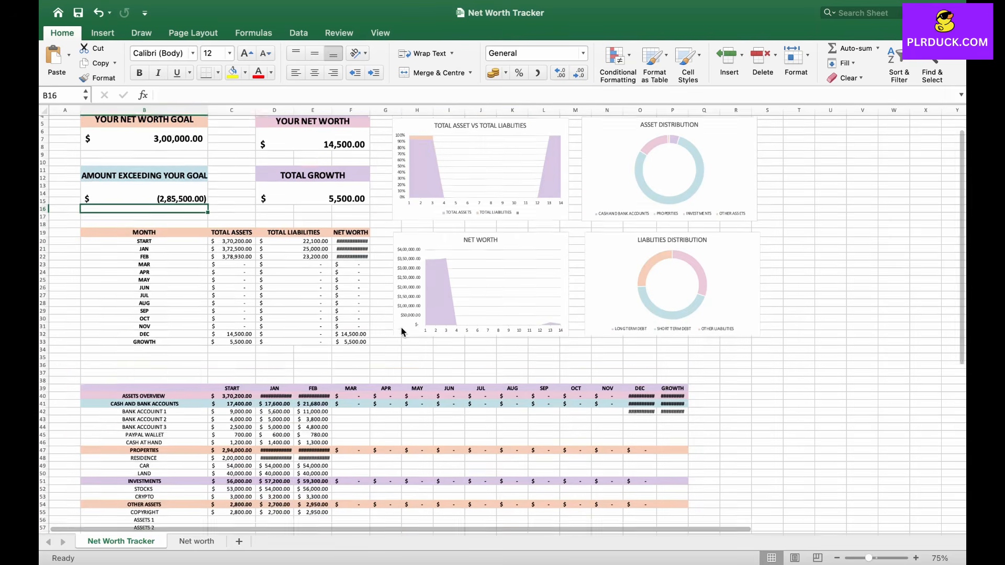
pyautogui.scroll(-3, 401, 327)
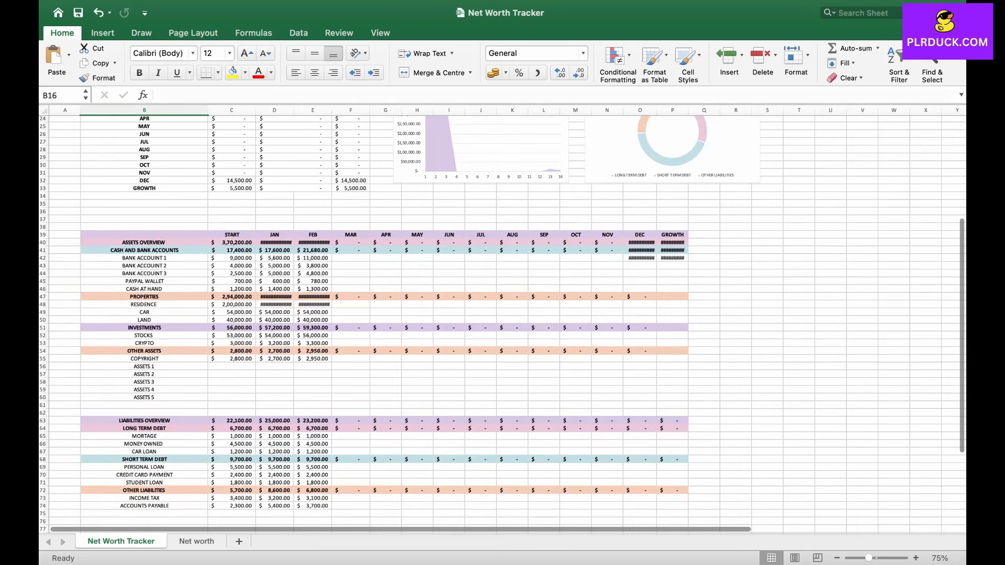
pyautogui.scroll(6, 511, 475)
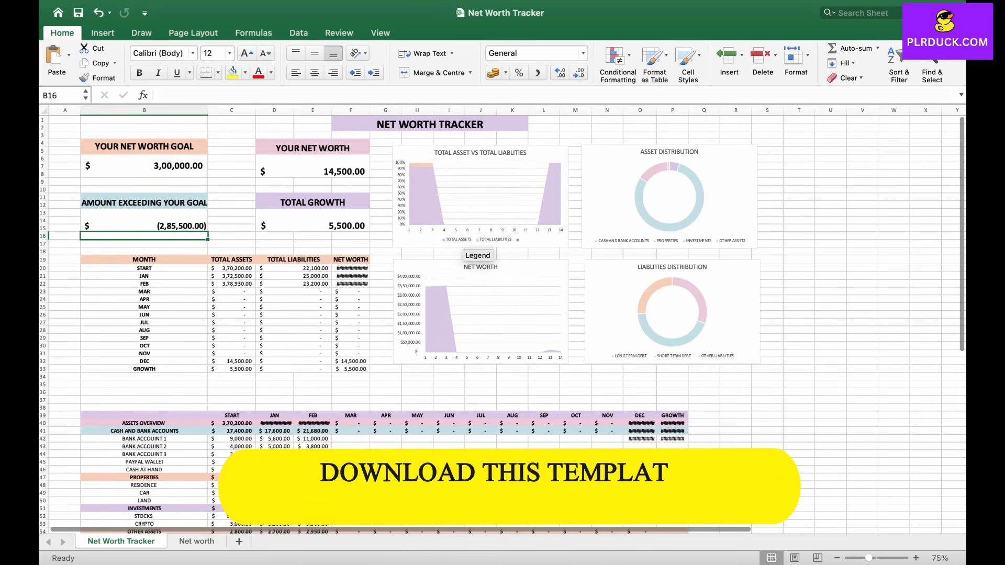
pyautogui.click(386, 324)
# Step: Browse the Personal Finance spreadsheet collection on the plrduck.com store page
pyautogui.scroll(1, 385, 324)
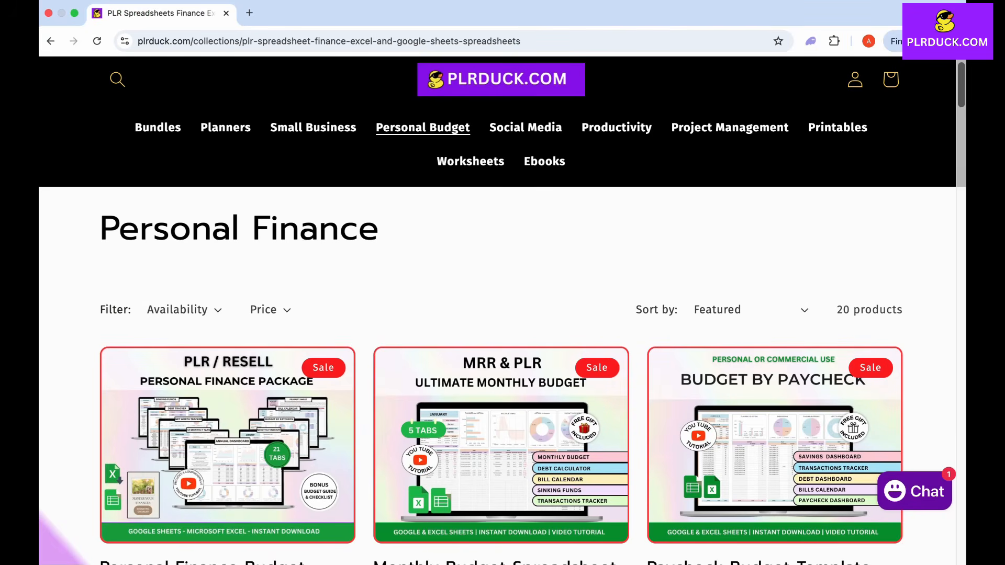
pyautogui.scroll(-5, 501, 309)
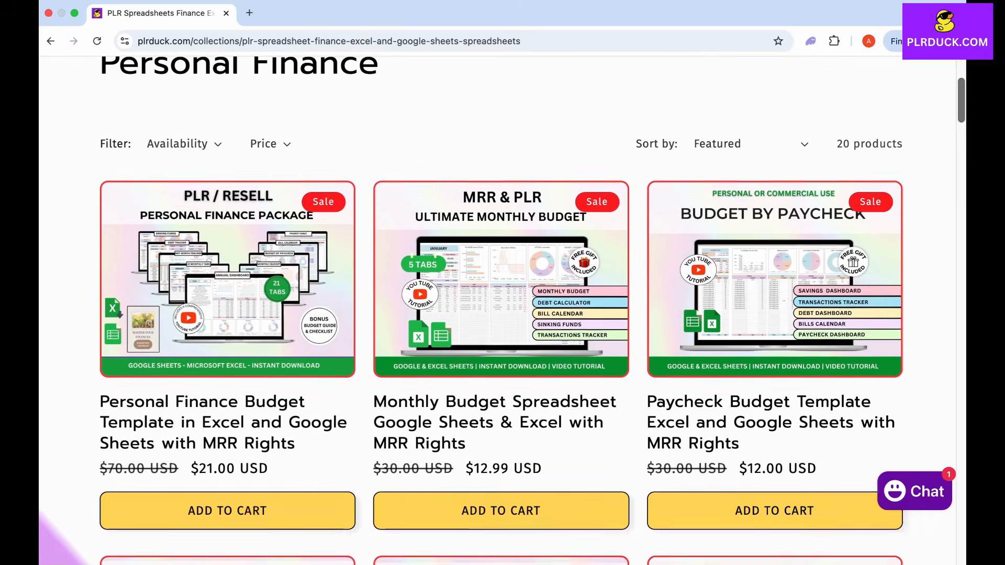
pyautogui.scroll(-7, 502, 309)
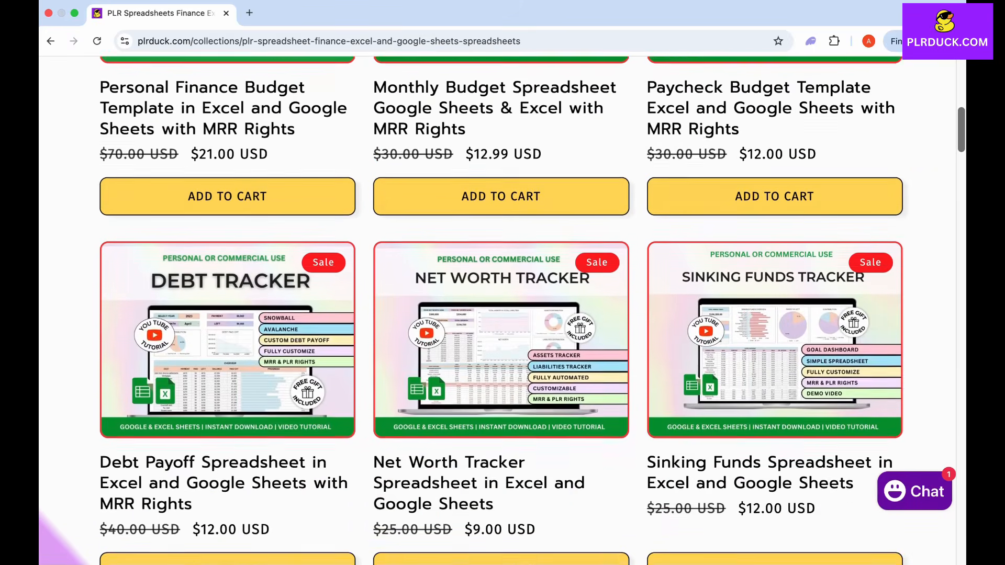
pyautogui.scroll(-7, 502, 309)
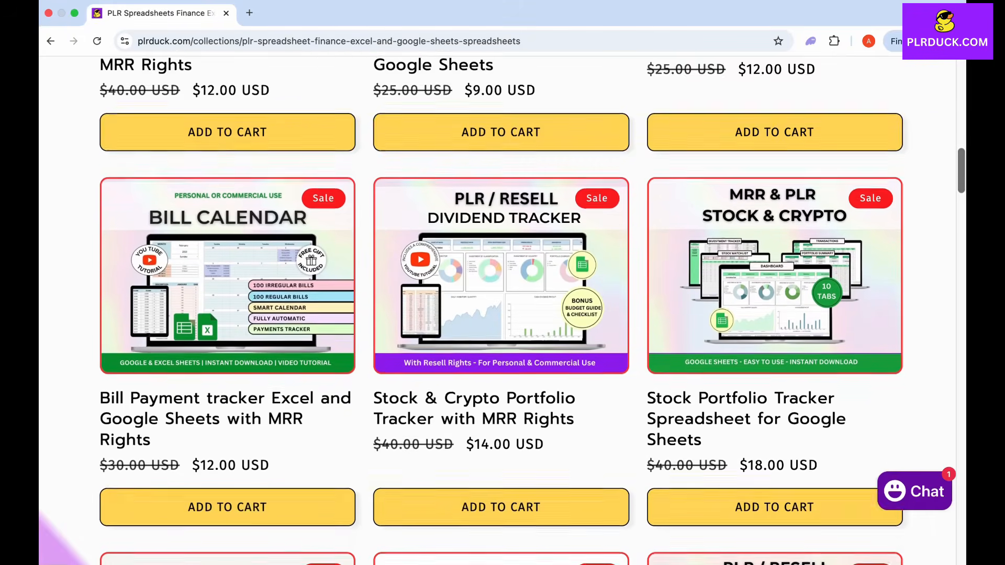
pyautogui.scroll(-3, 501, 309)
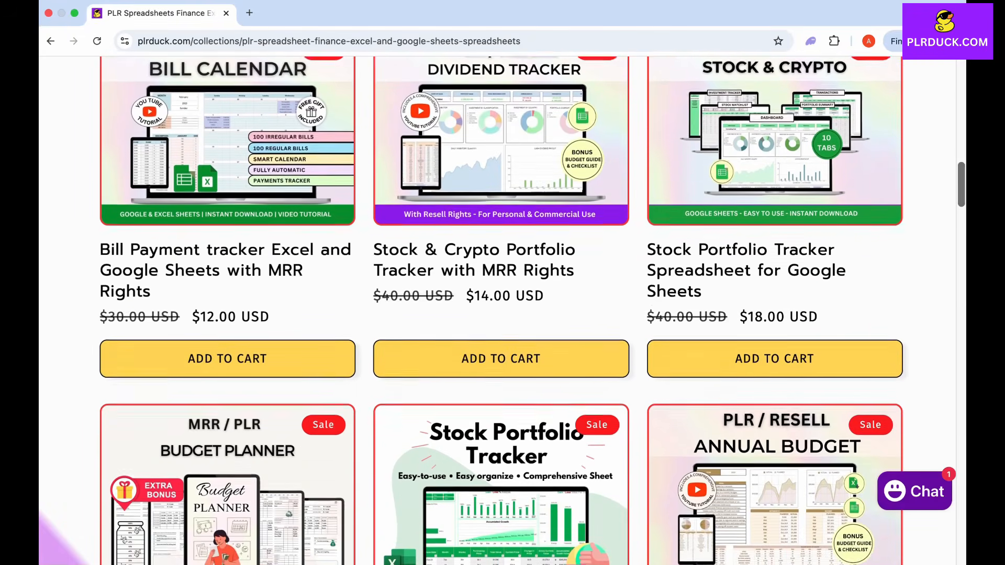
pyautogui.scroll(-3, 501, 309)
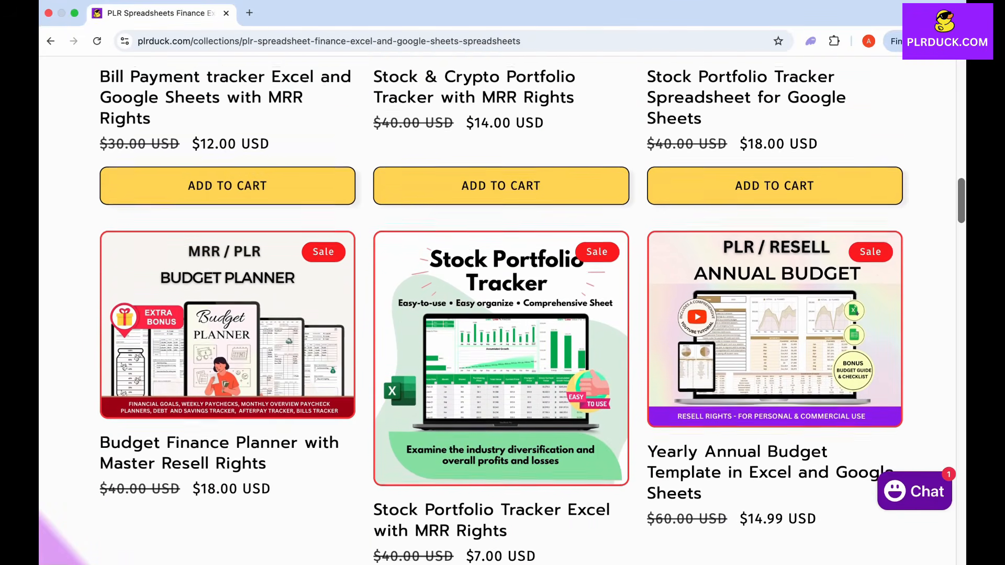
pyautogui.scroll(-1, 502, 309)
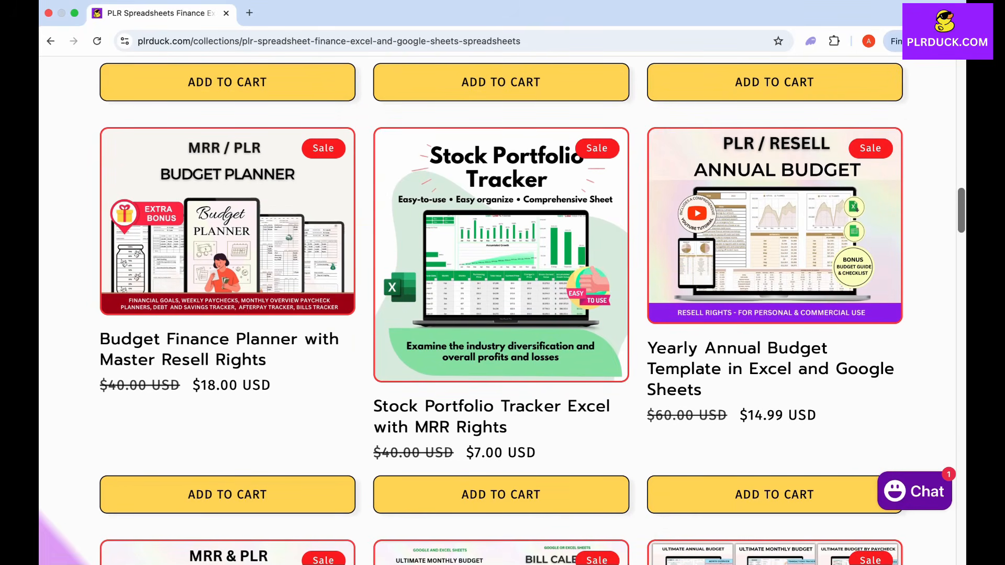
pyautogui.scroll(2, 501, 309)
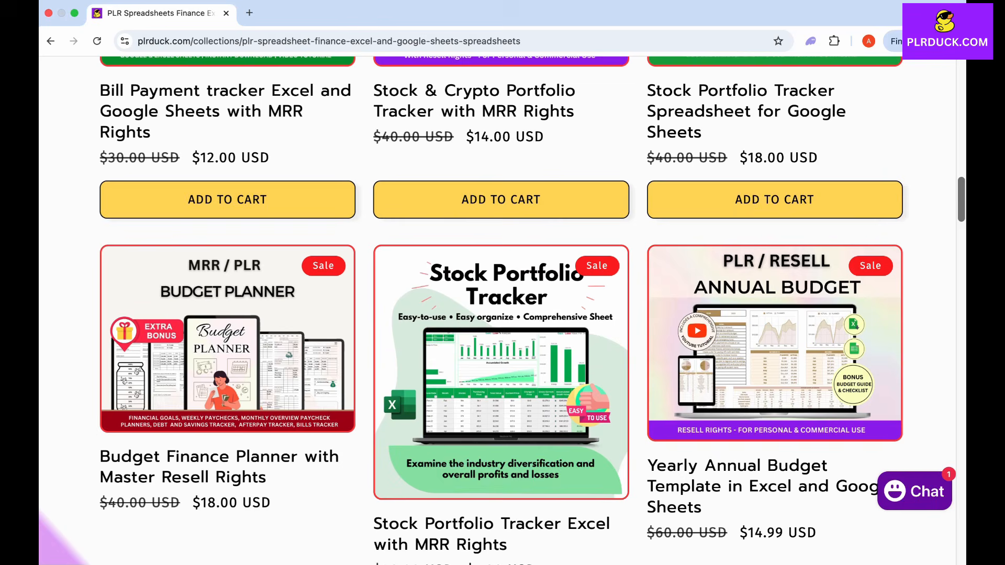
pyautogui.scroll(15, 502, 314)
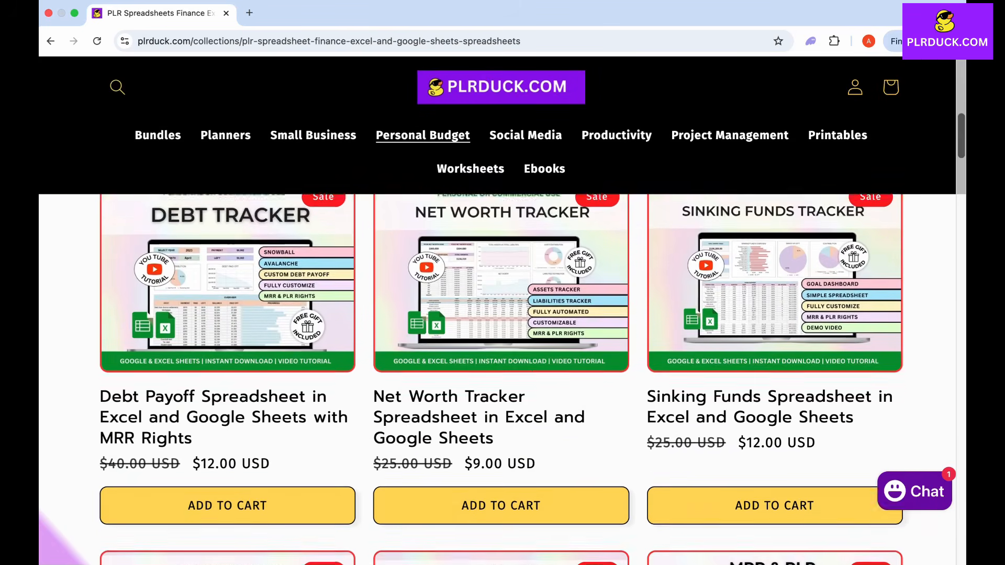
pyautogui.scroll(3, 501, 314)
pyautogui.scroll(-6, 501, 314)
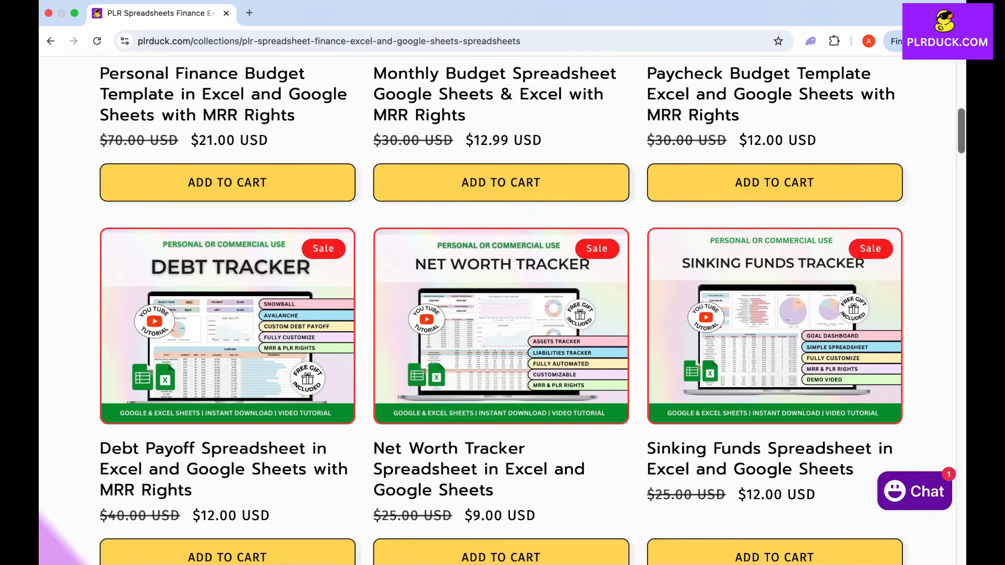
pyautogui.scroll(15, 502, 311)
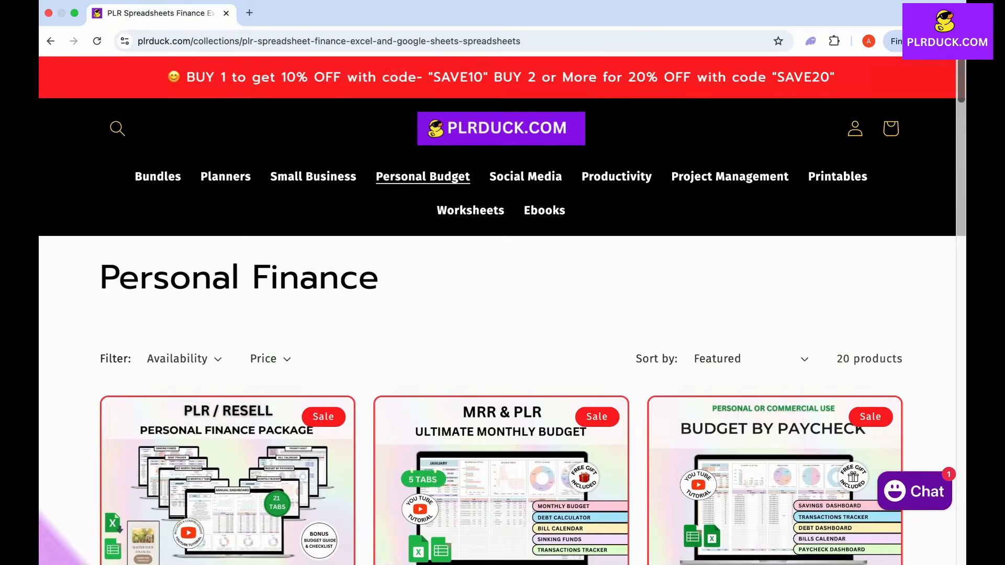